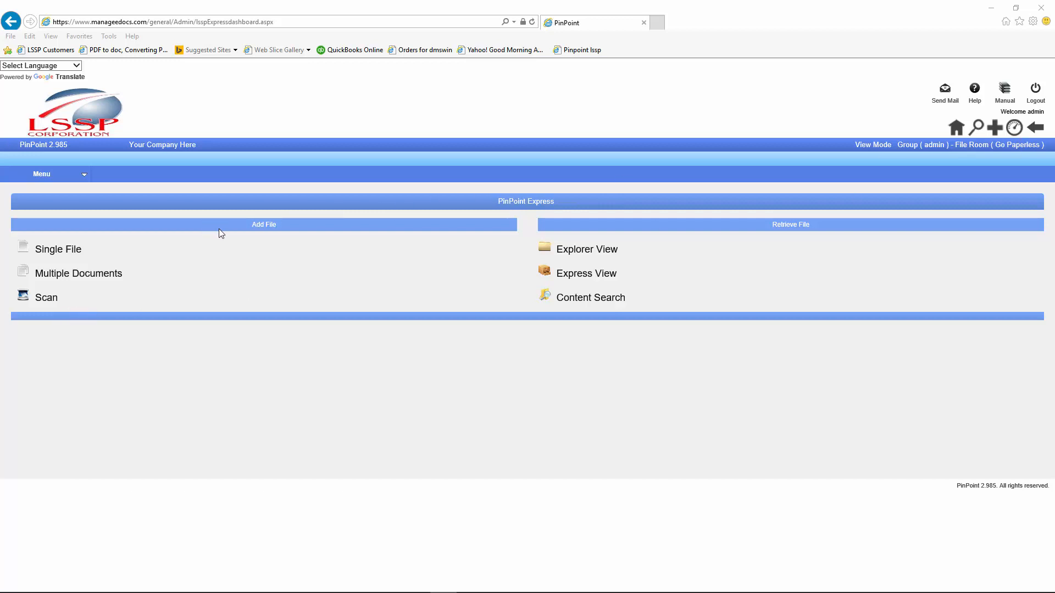
# Step: In Express View, pick the Department cabinet type and open its Finance folder document list
pyautogui.click(569, 275)
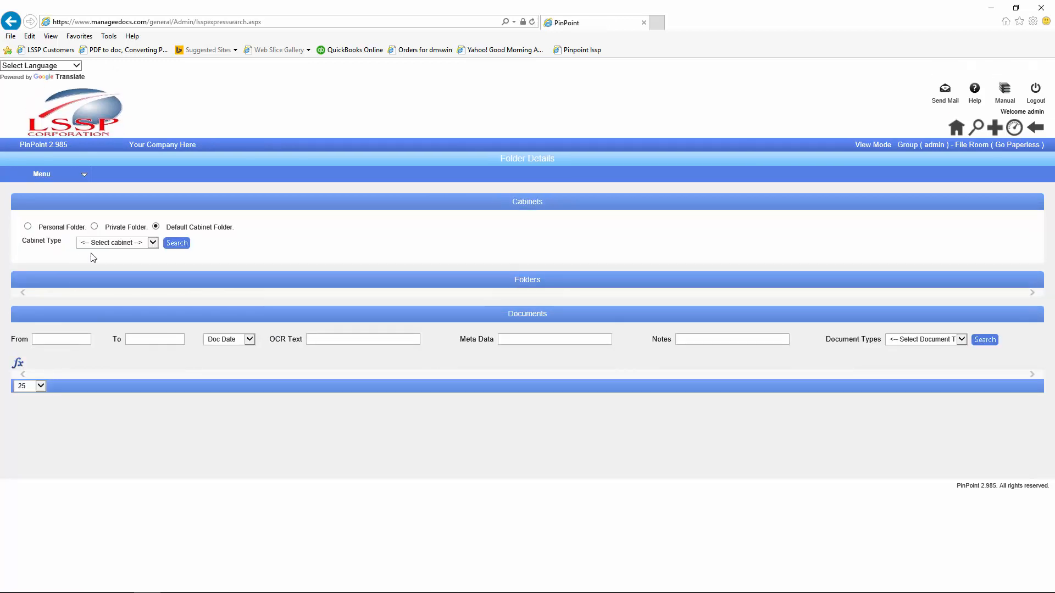
pyautogui.click(154, 242)
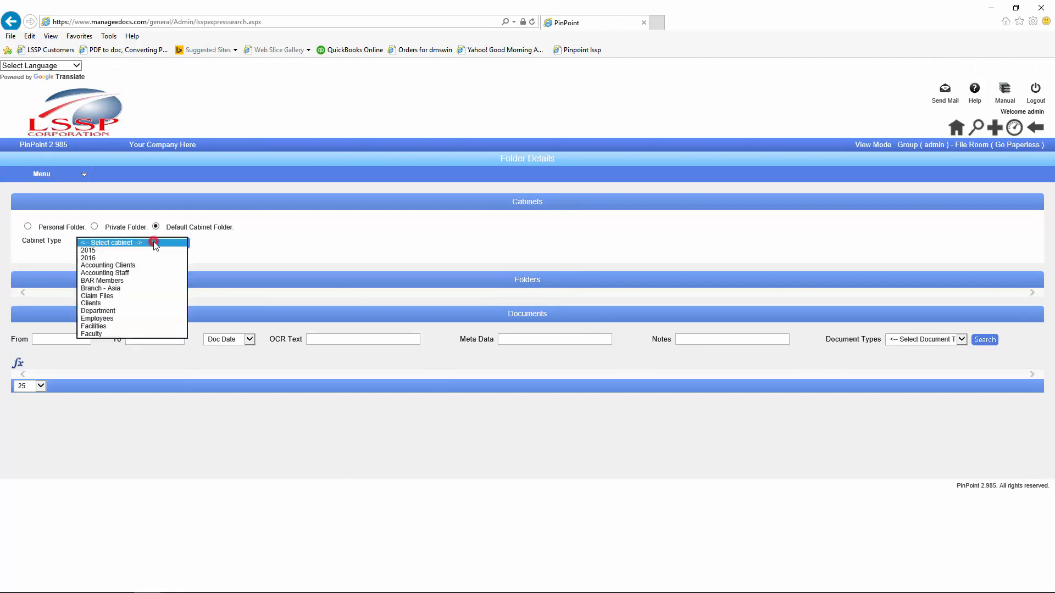
pyautogui.click(114, 311)
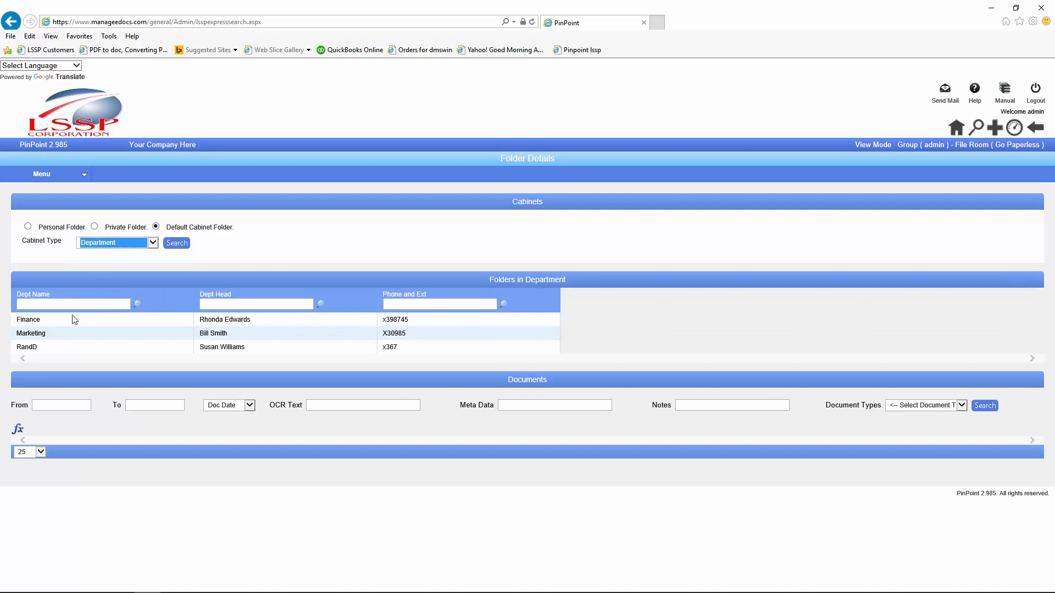
pyautogui.click(34, 322)
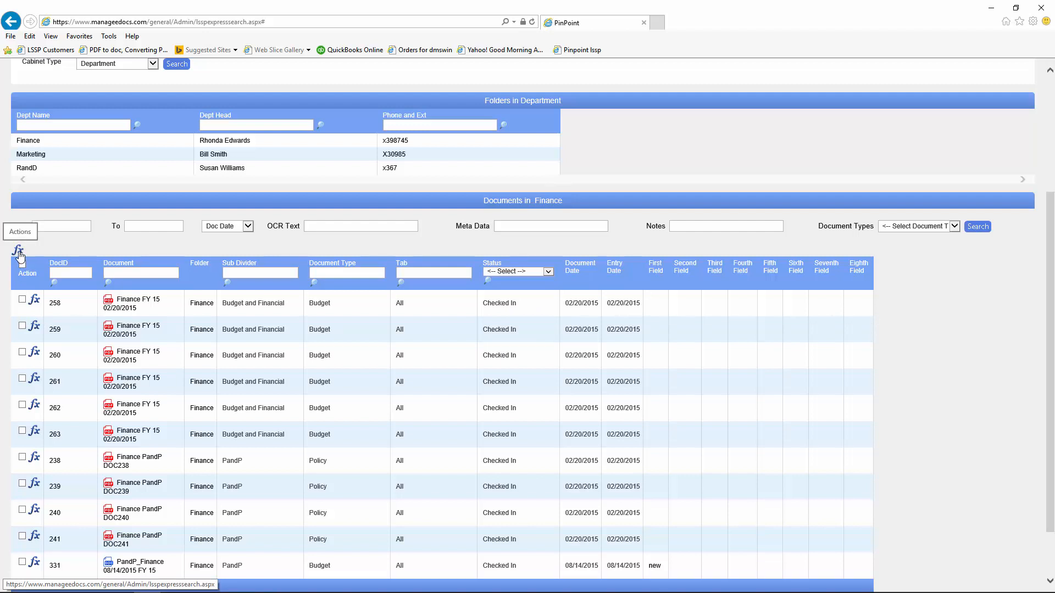
pyautogui.click(34, 302)
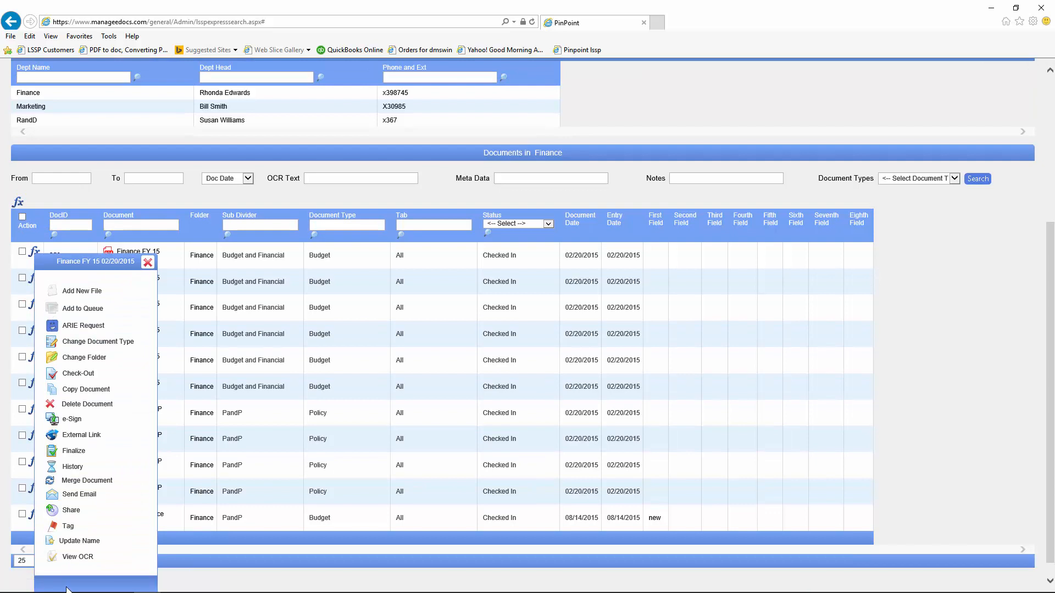
pyautogui.click(147, 262)
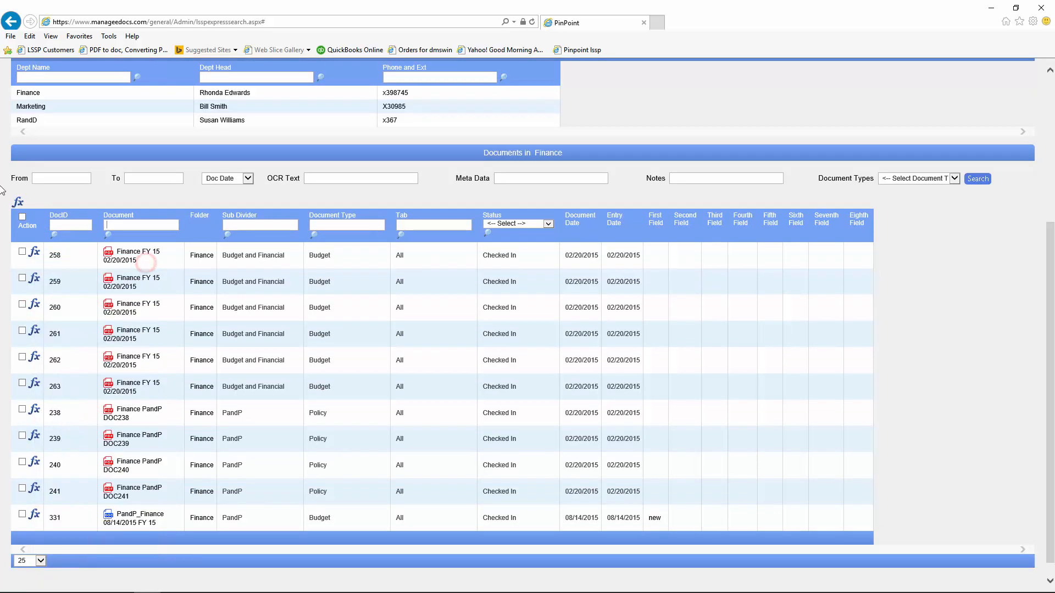
pyautogui.click(20, 204)
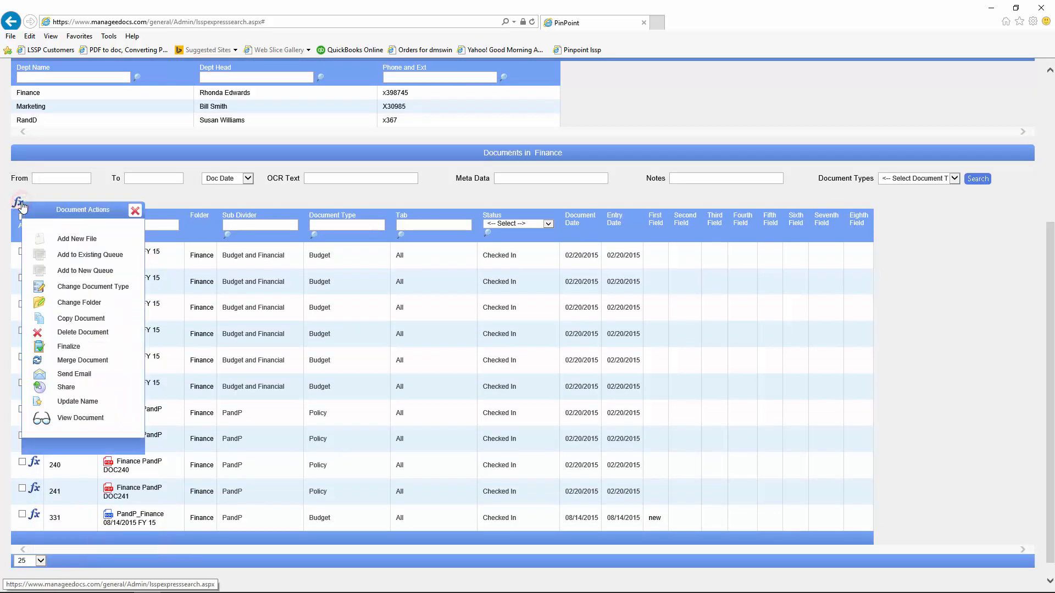
pyautogui.click(135, 210)
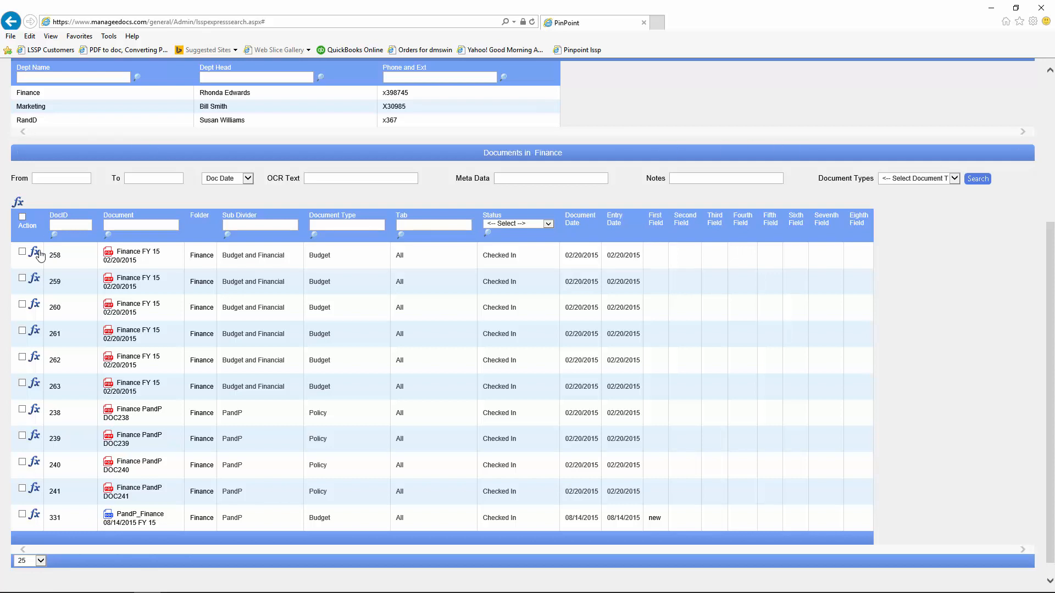
pyautogui.click(136, 285)
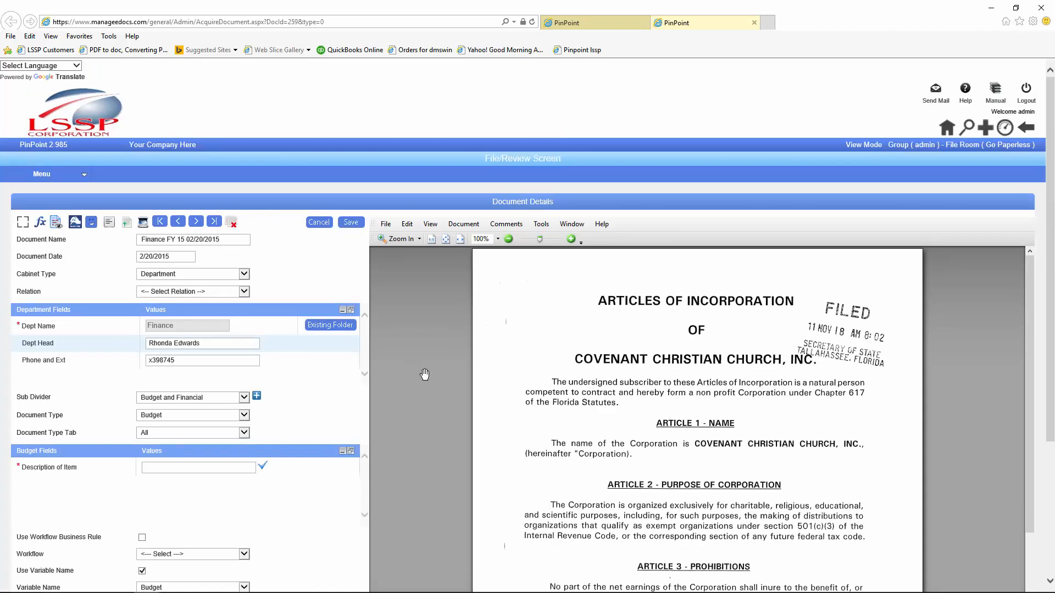
pyautogui.scroll(-3, 486, 396)
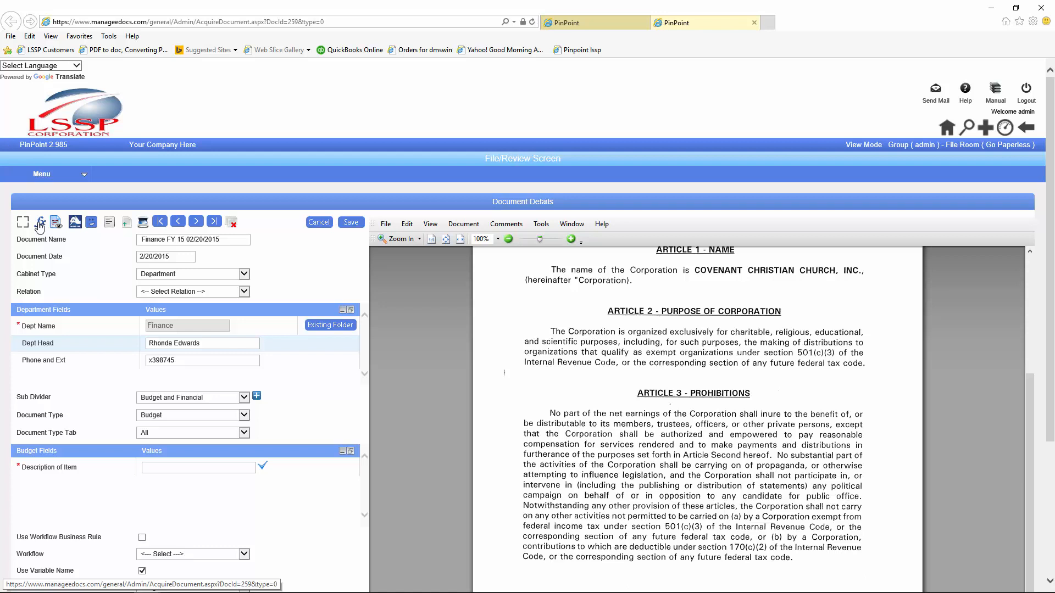
pyautogui.click(93, 223)
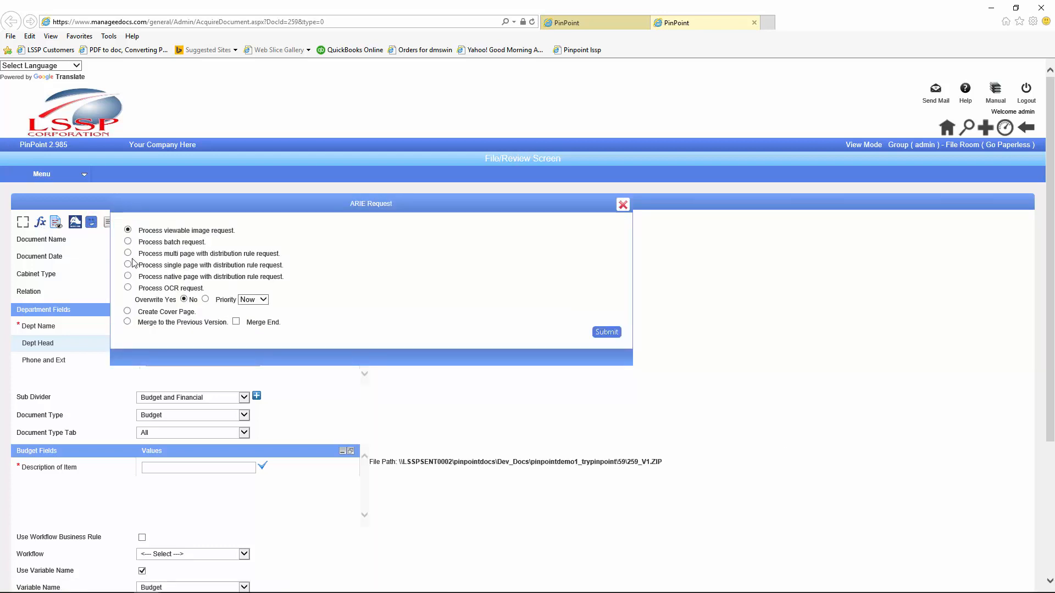
pyautogui.click(622, 204)
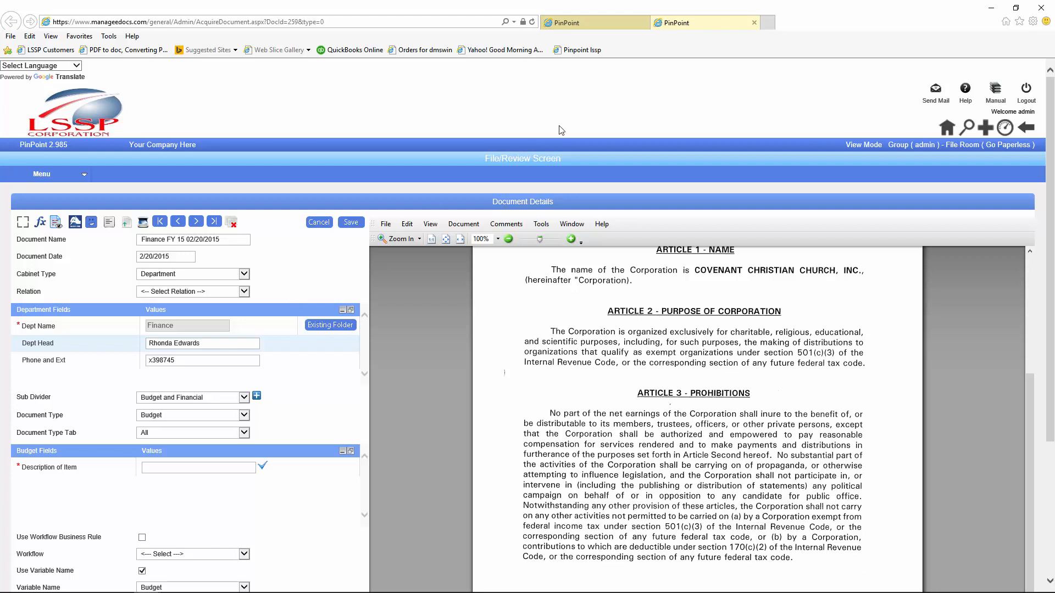
pyautogui.click(754, 25)
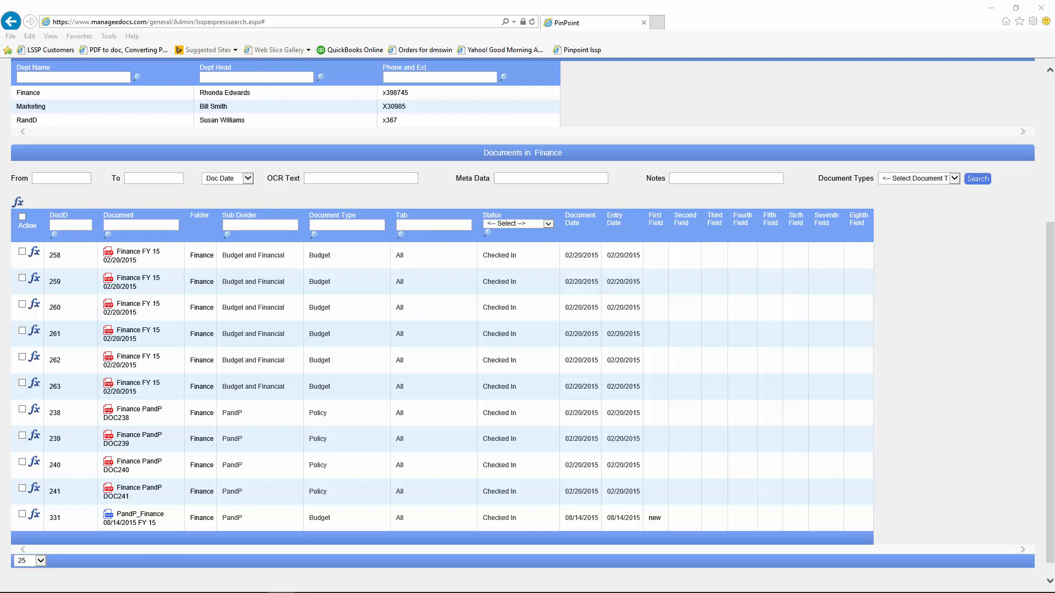
# Step: Maximize the FX Action Guide, page forward to page 4, then minimize it
pyautogui.moveTo(1054, 110); pyautogui.dragTo(459, 78)
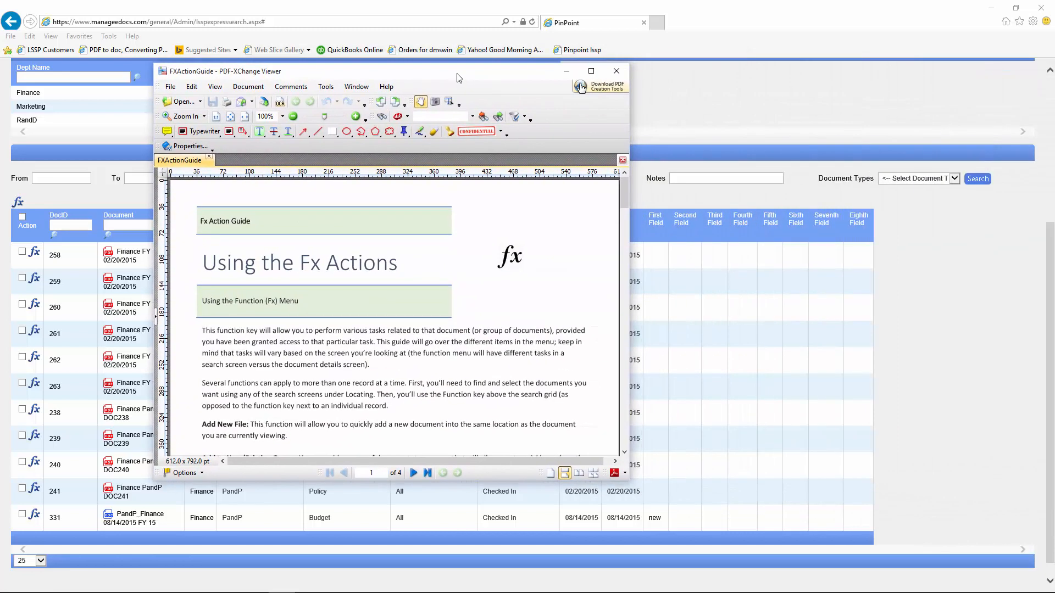
pyautogui.click(590, 70)
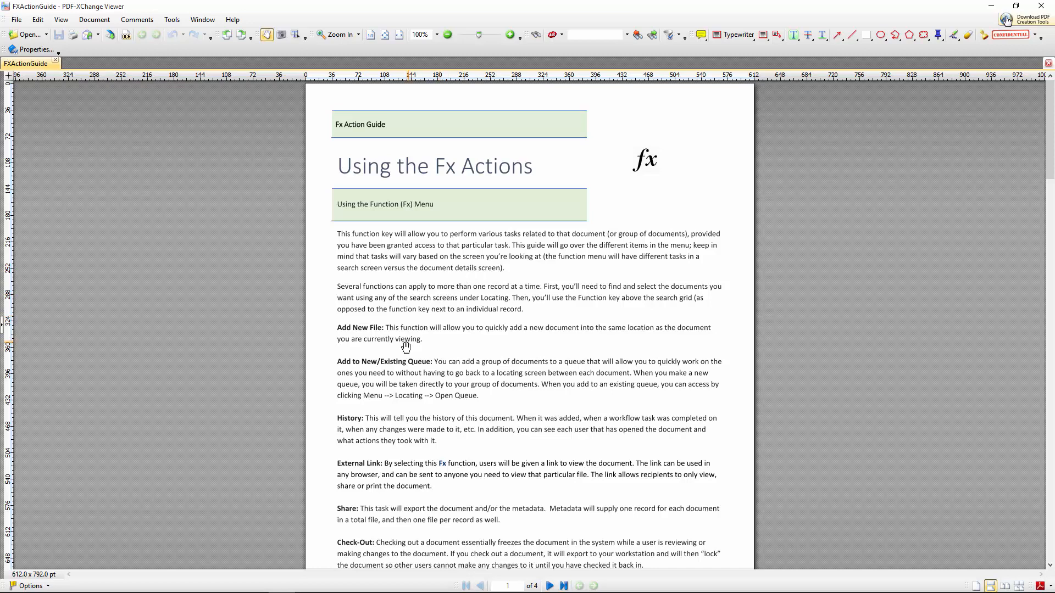
pyautogui.click(549, 585)
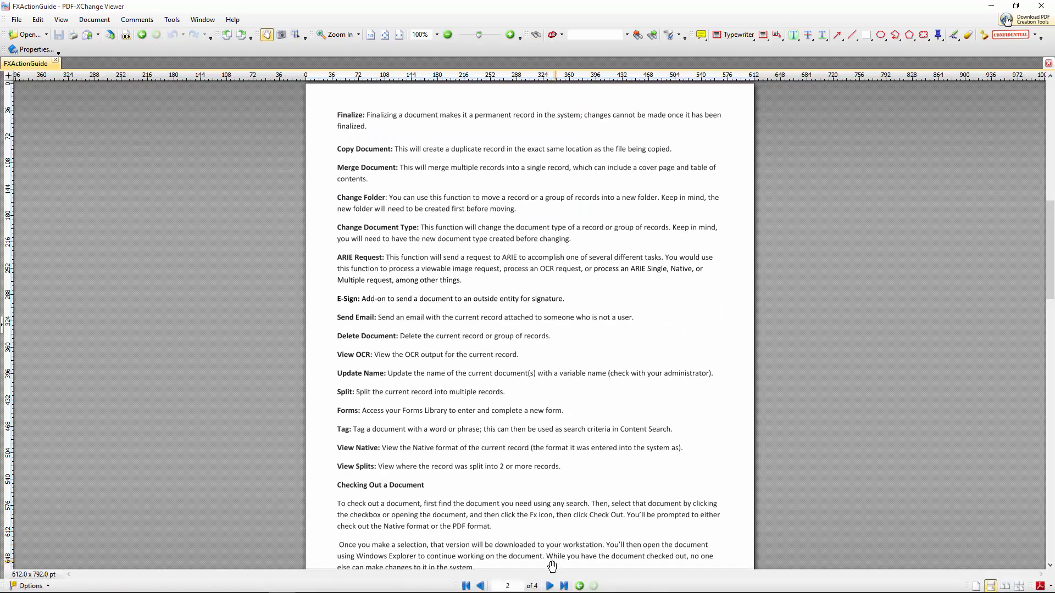
pyautogui.click(549, 586)
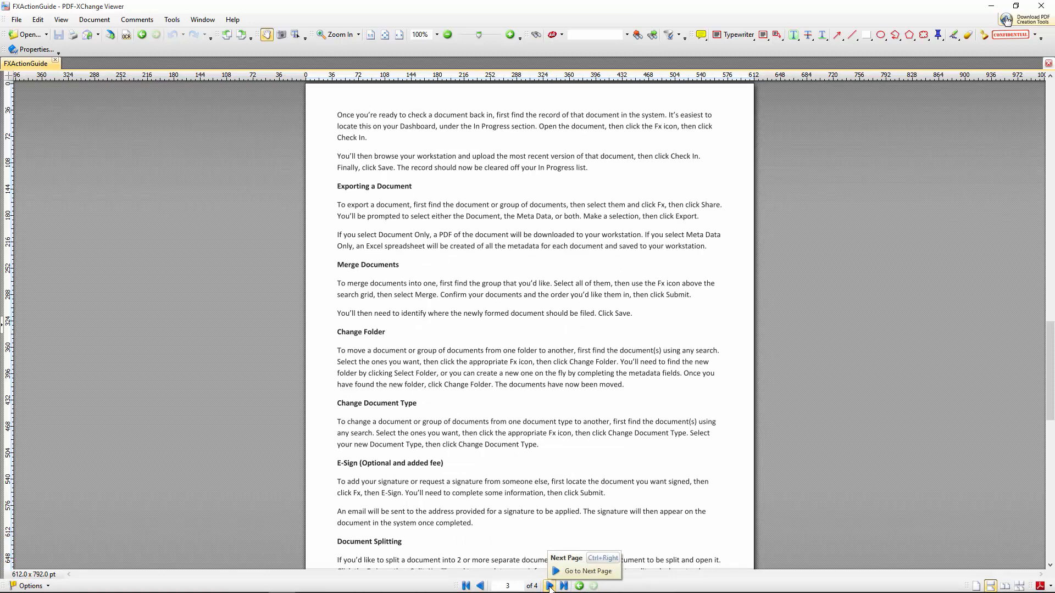
pyautogui.click(549, 586)
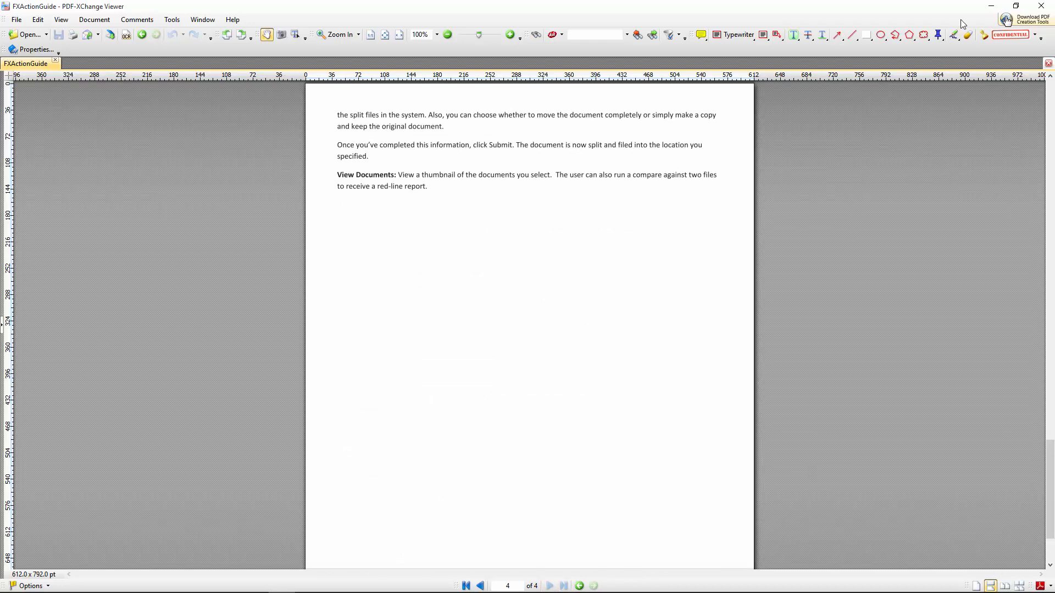
pyautogui.click(994, 8)
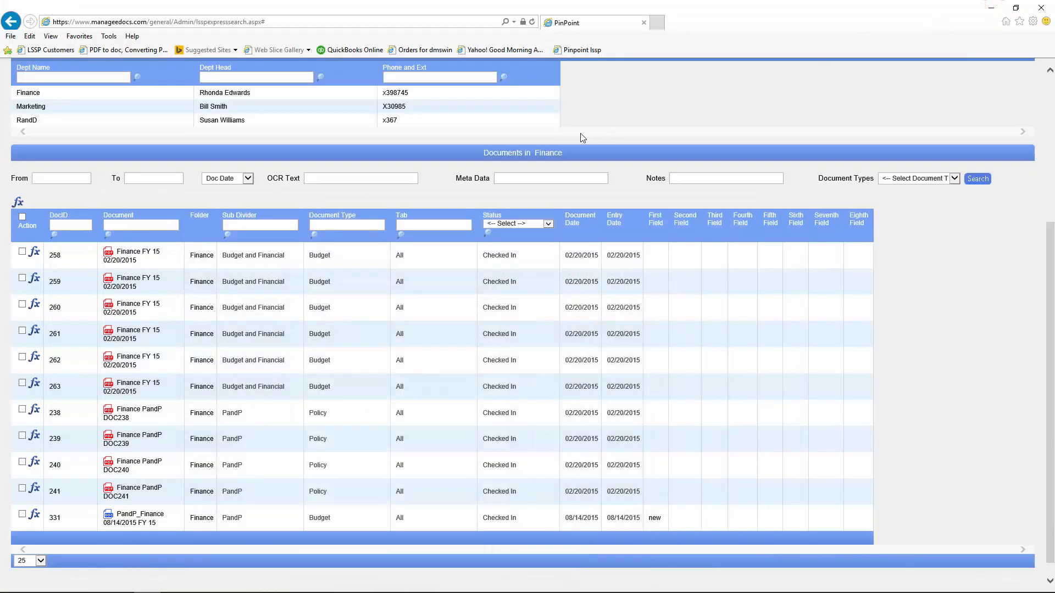
pyautogui.scroll(5, 431, 201)
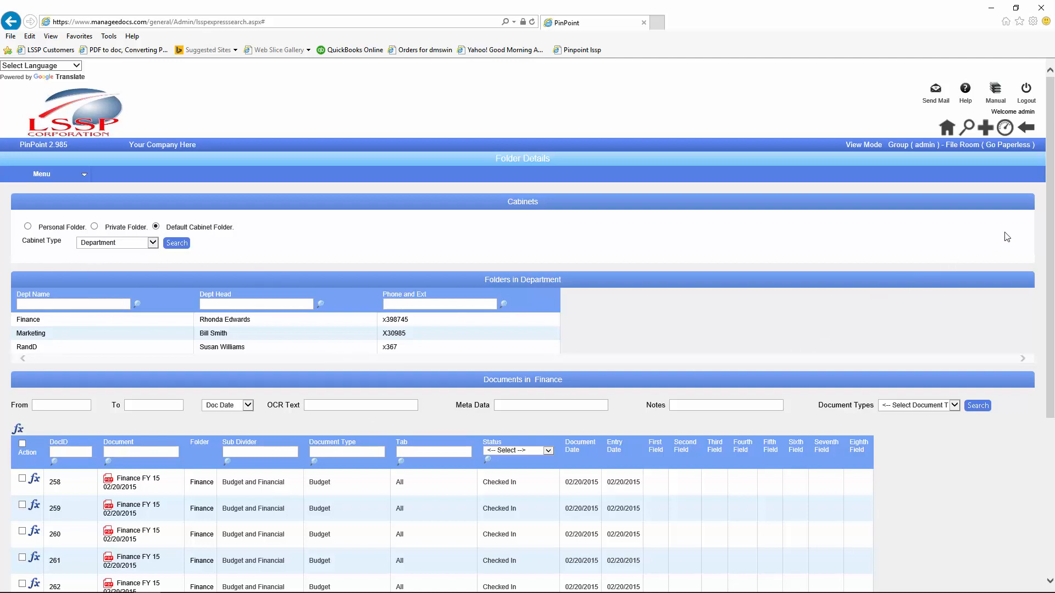
pyautogui.moveTo(1051, 227); pyautogui.dragTo(1051, 312)
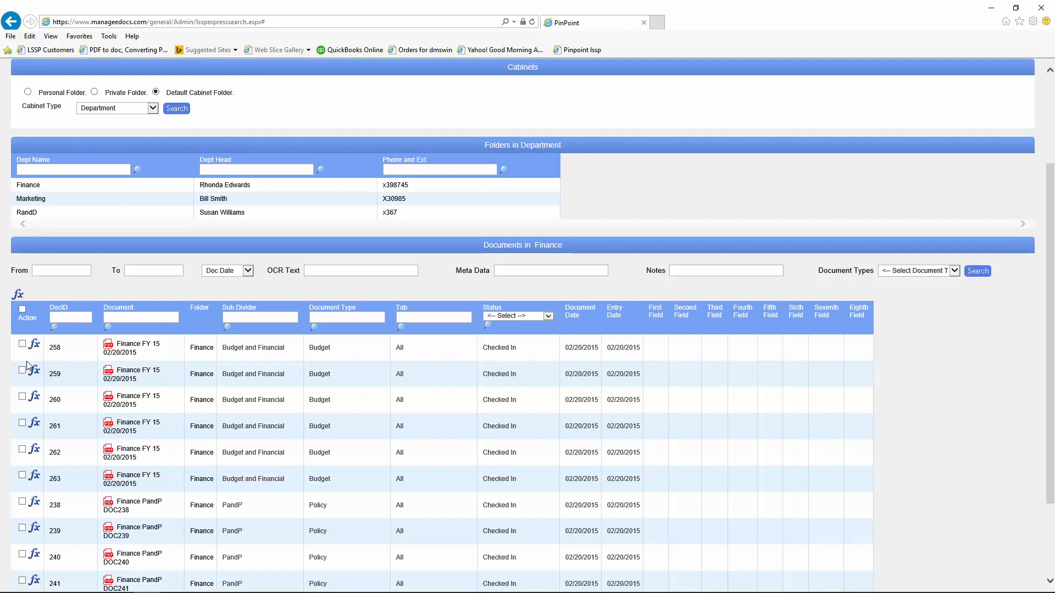
pyautogui.click(18, 297)
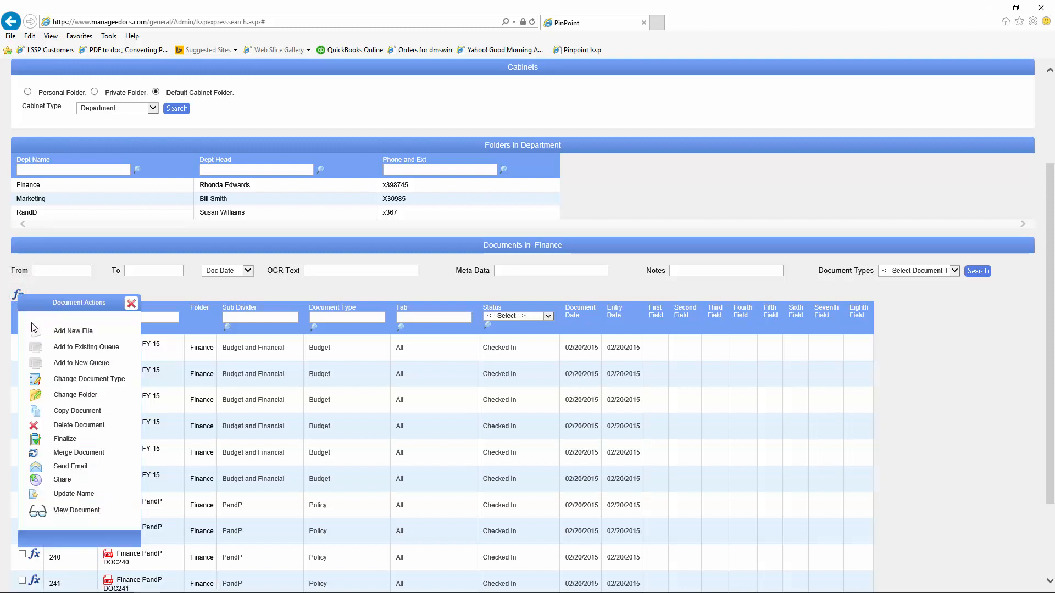
pyautogui.click(130, 304)
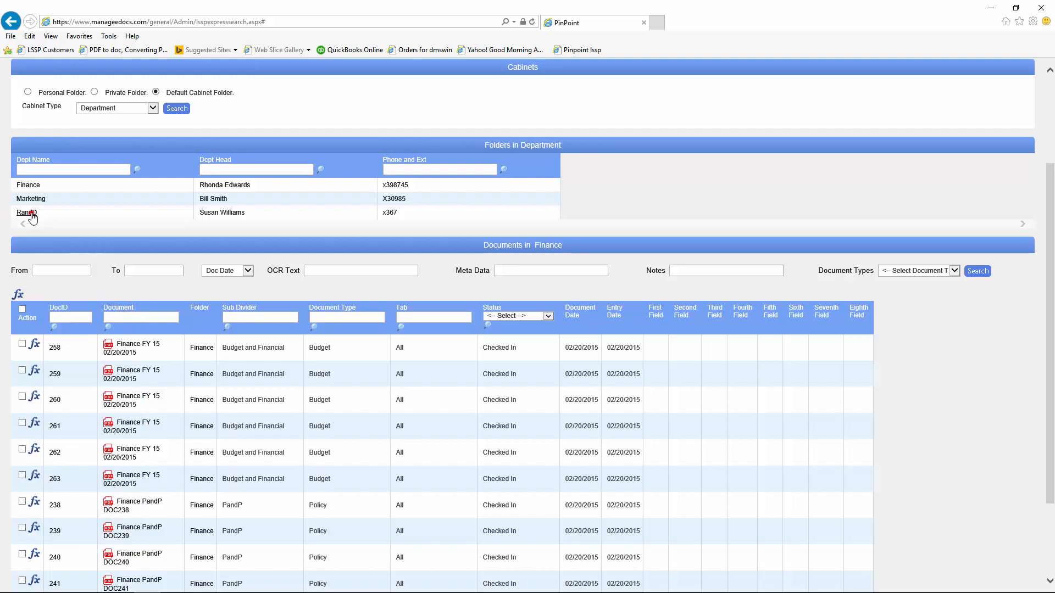
pyautogui.click(35, 215)
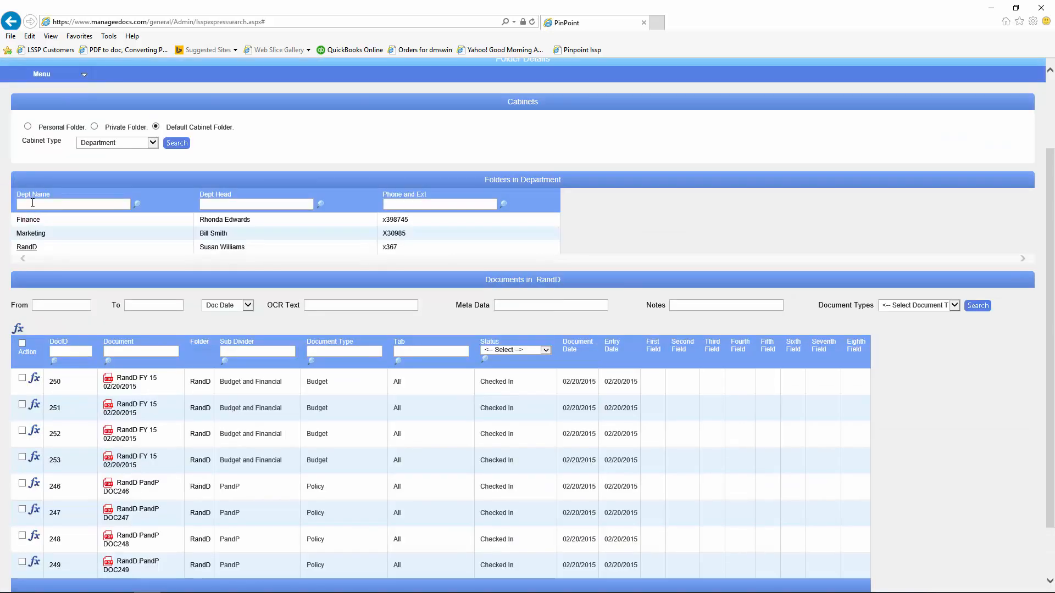
pyautogui.click(25, 233)
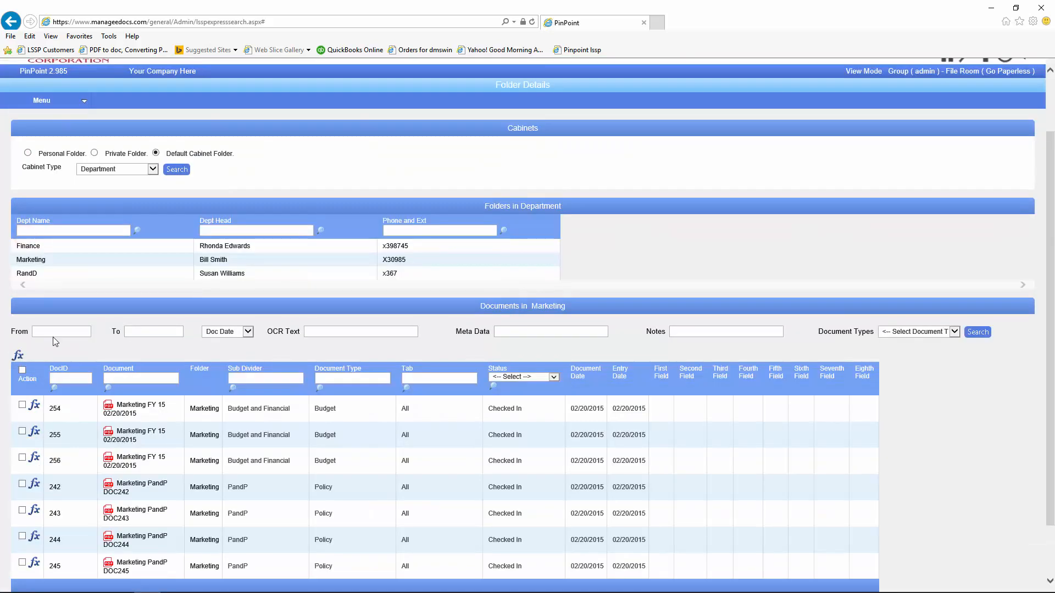
pyautogui.scroll(-1, 53, 337)
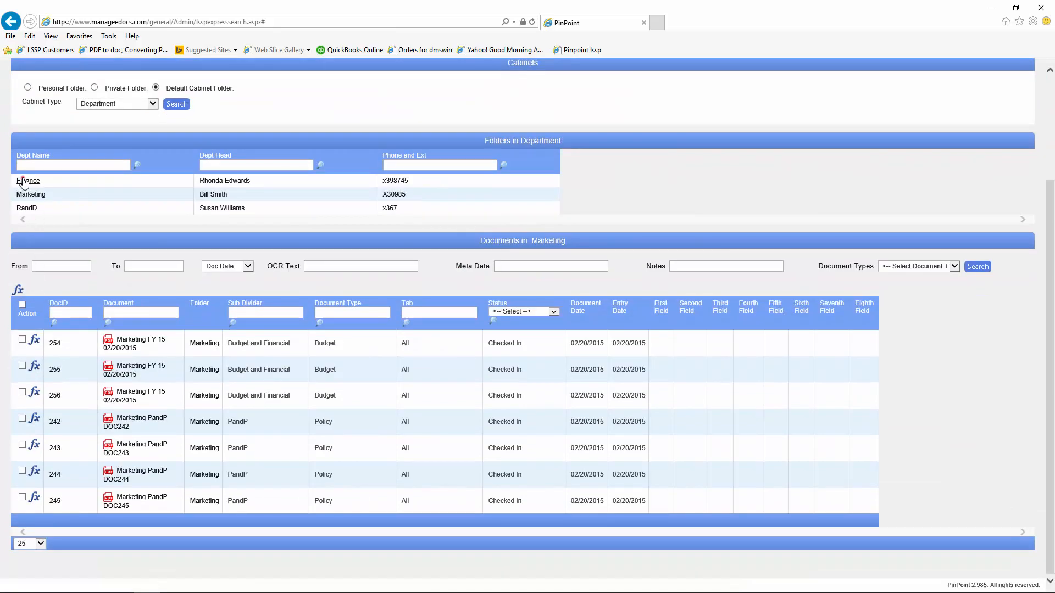
pyautogui.click(23, 181)
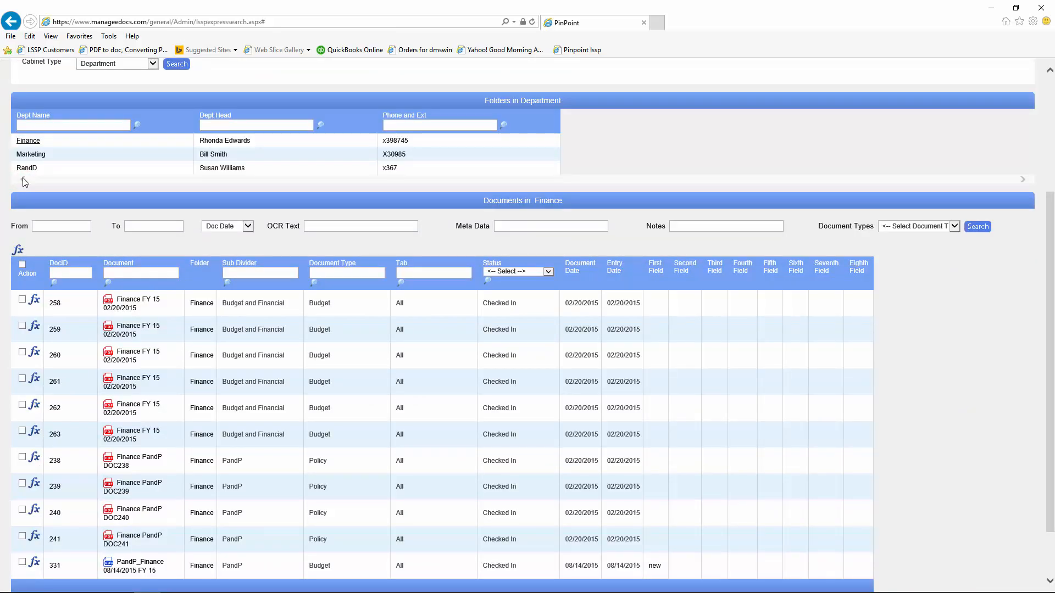
# Step: Check document 258's actions and the bulk actions list, then reopen document 258's actions
pyautogui.click(34, 302)
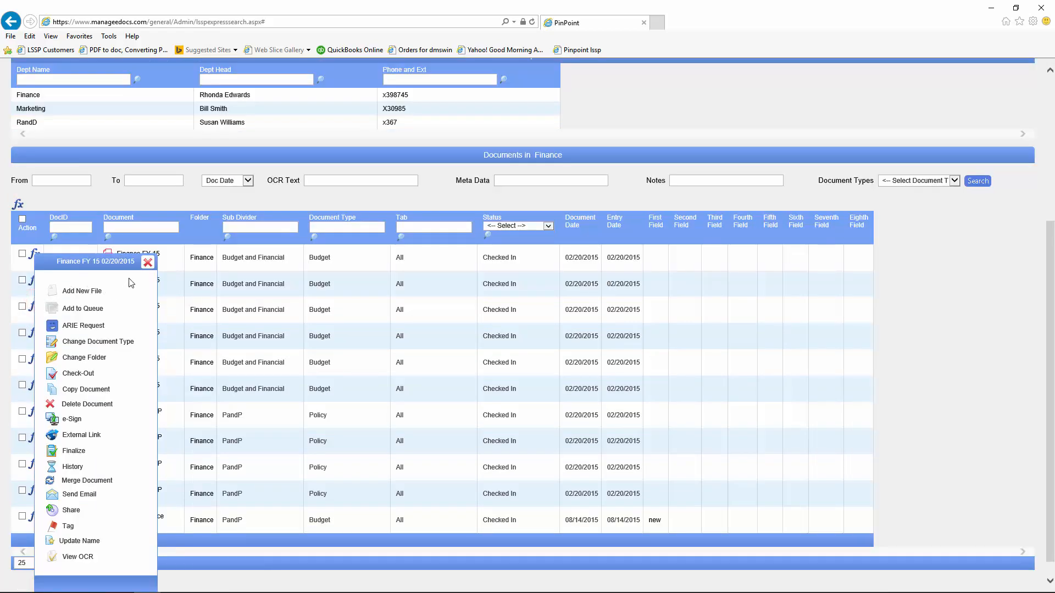
pyautogui.click(147, 262)
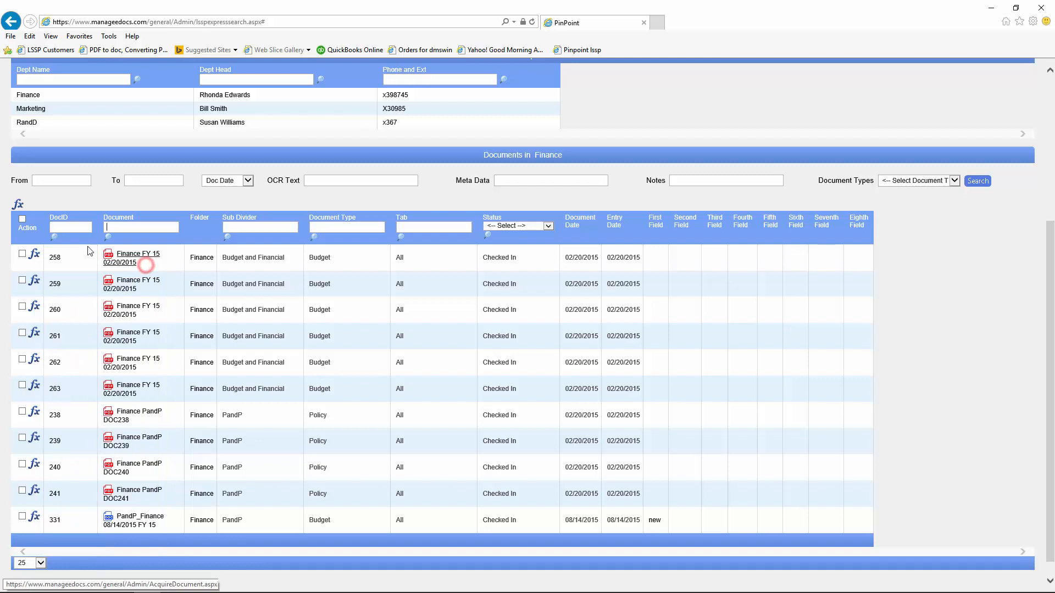
pyautogui.click(18, 205)
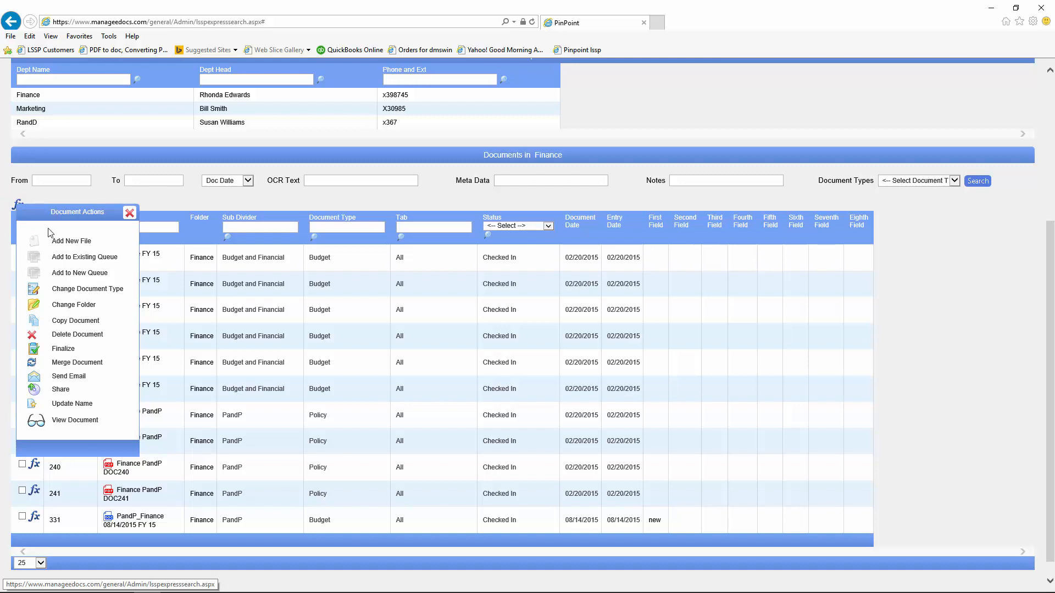
pyautogui.click(127, 215)
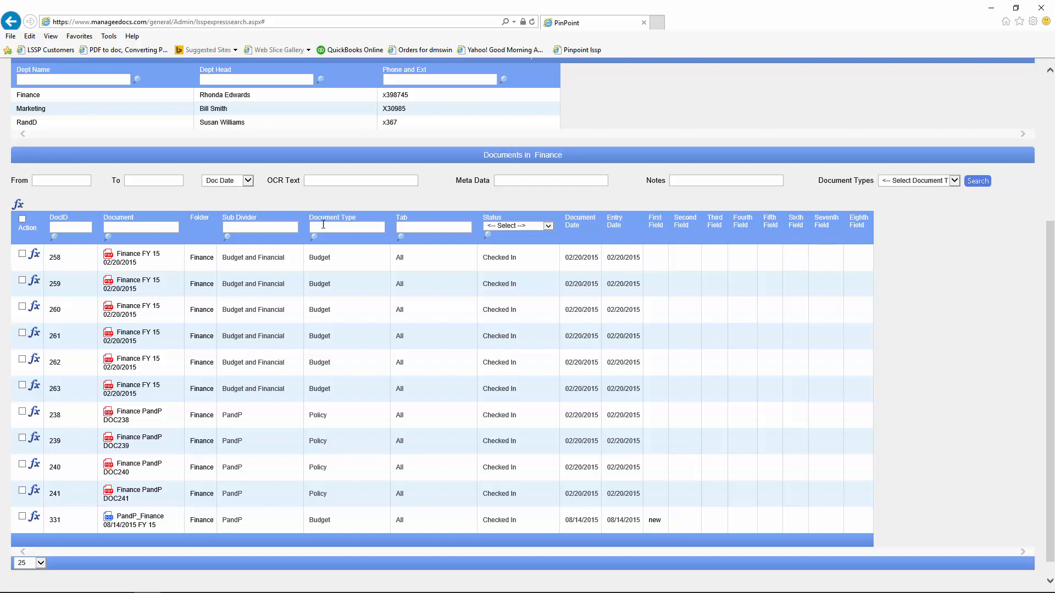
pyautogui.click(34, 257)
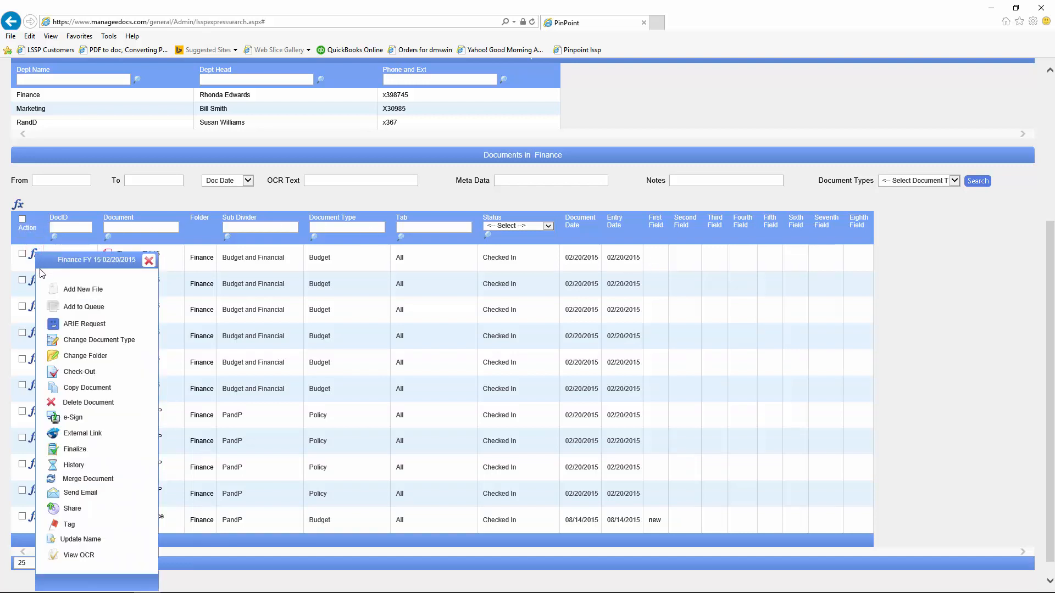
# Step: Choose Add New File for document 258, then close the new-file tab
pyautogui.click(55, 290)
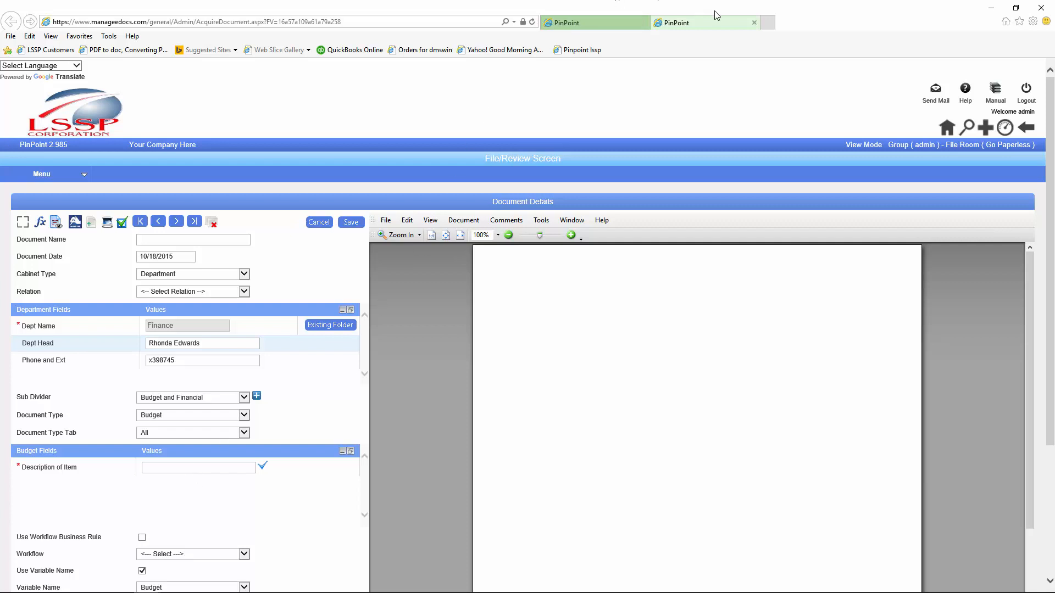
pyautogui.click(754, 22)
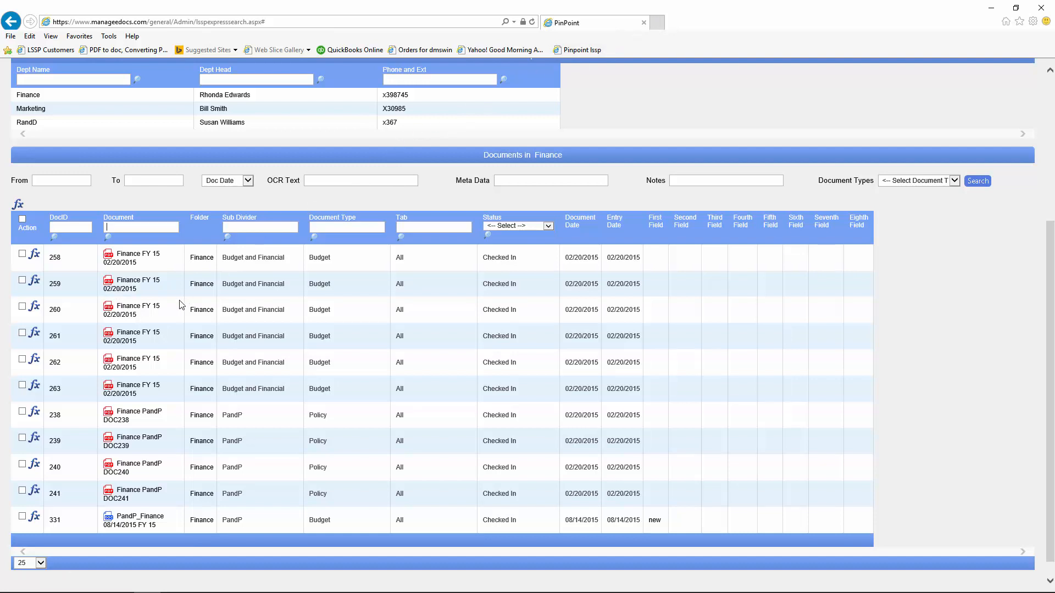
pyautogui.click(133, 311)
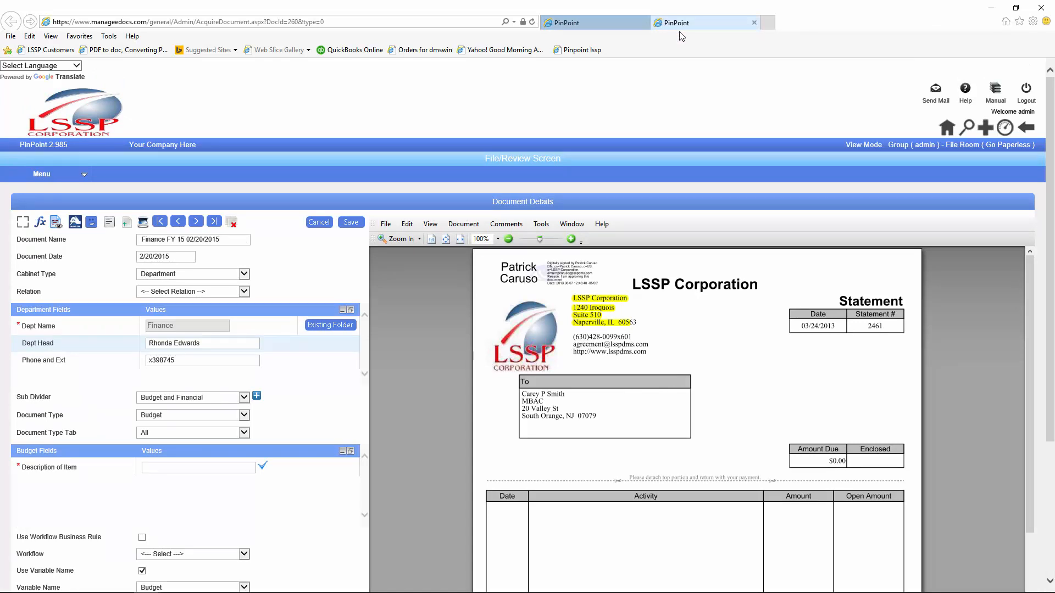
pyautogui.hotkey('ctrl', 'w')
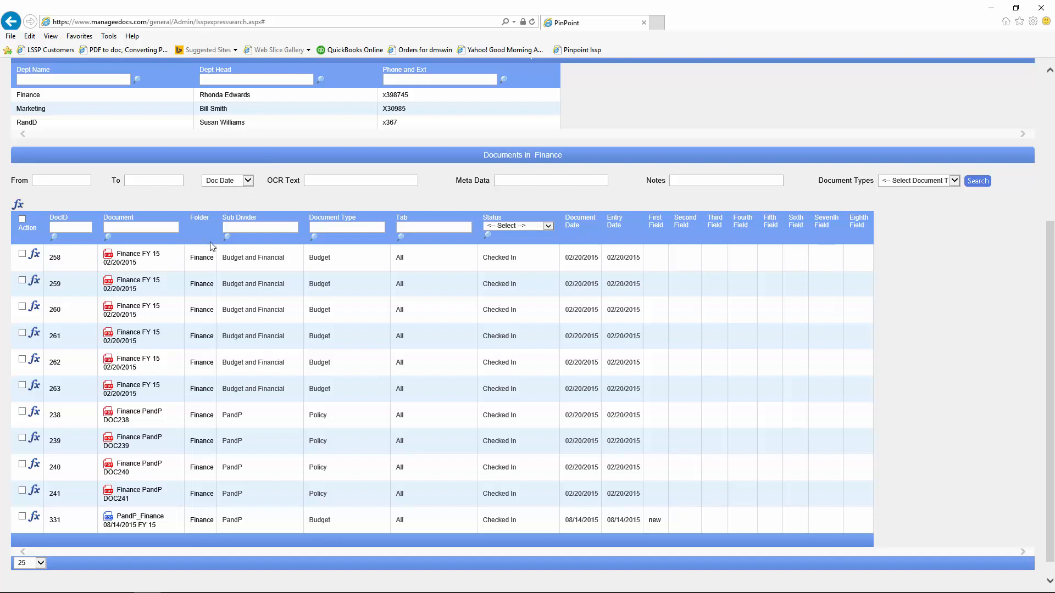
# Step: Choose Add New File from the list's header actions and preview the Sub Divider choices
pyautogui.click(18, 207)
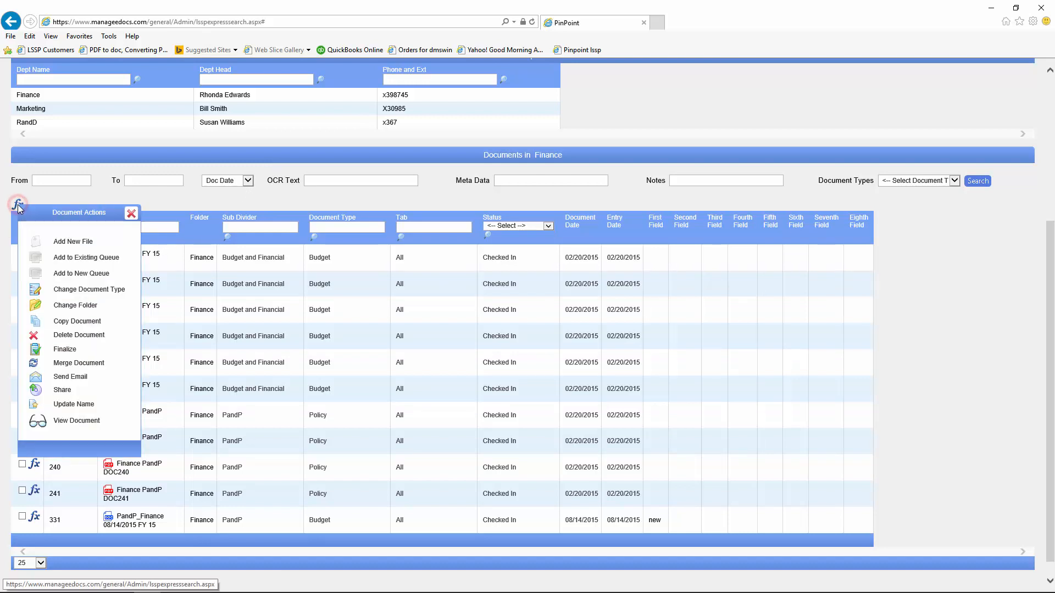
pyautogui.click(37, 245)
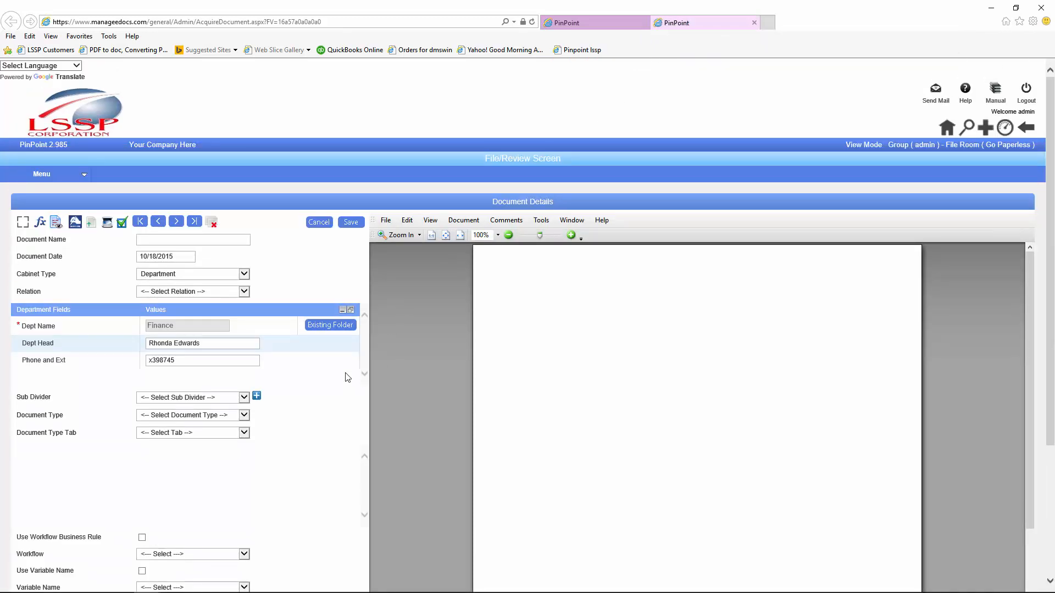
pyautogui.click(244, 400)
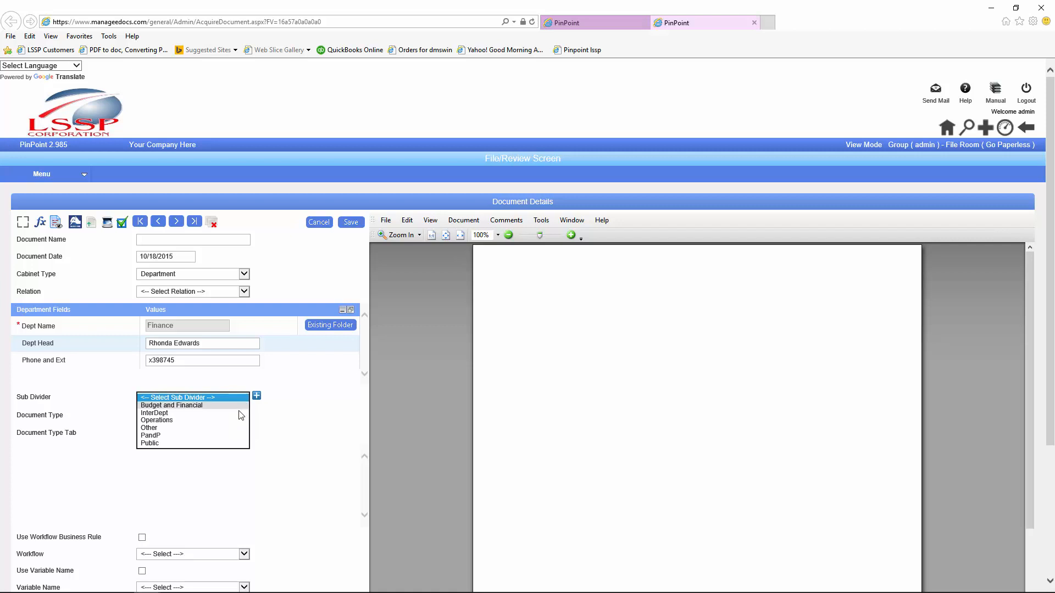
pyautogui.click(297, 460)
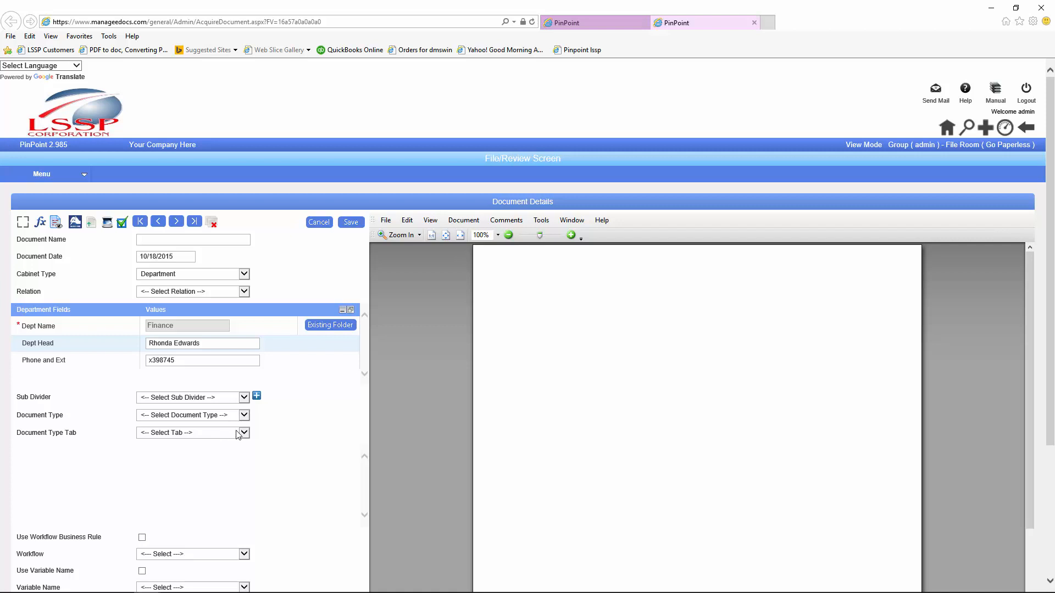
# Step: Try adding a new sub divider named '495898', then close the Sub Divider dialog
pyautogui.click(256, 398)
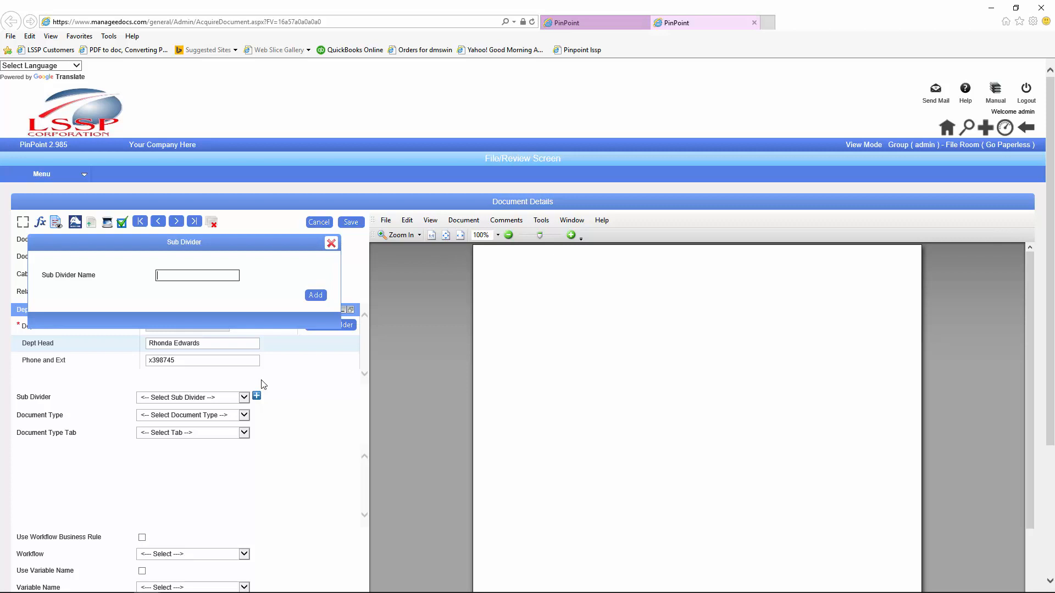
pyautogui.write('495898')
pyautogui.click(316, 296)
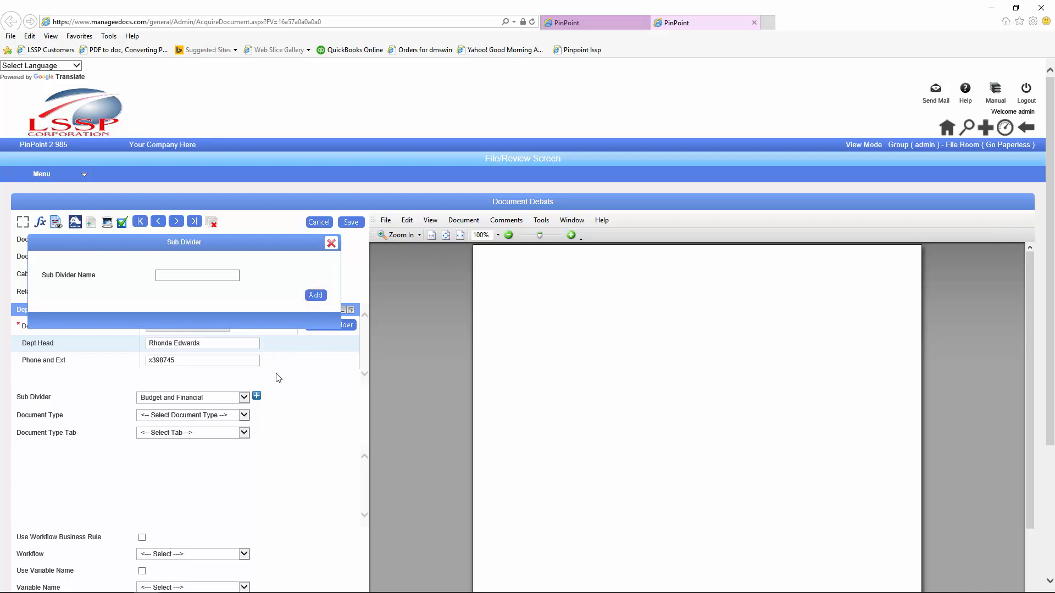
pyautogui.click(331, 243)
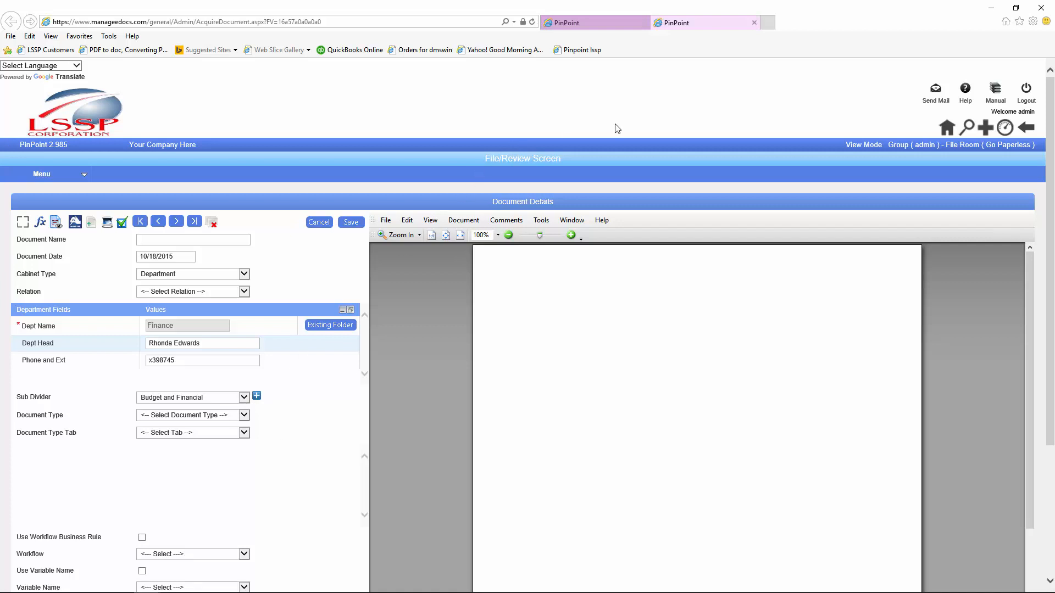
# Step: Close the new-file tabs and add document 258 to the queue, dismissing the already-in-queue notice
pyautogui.click(754, 22)
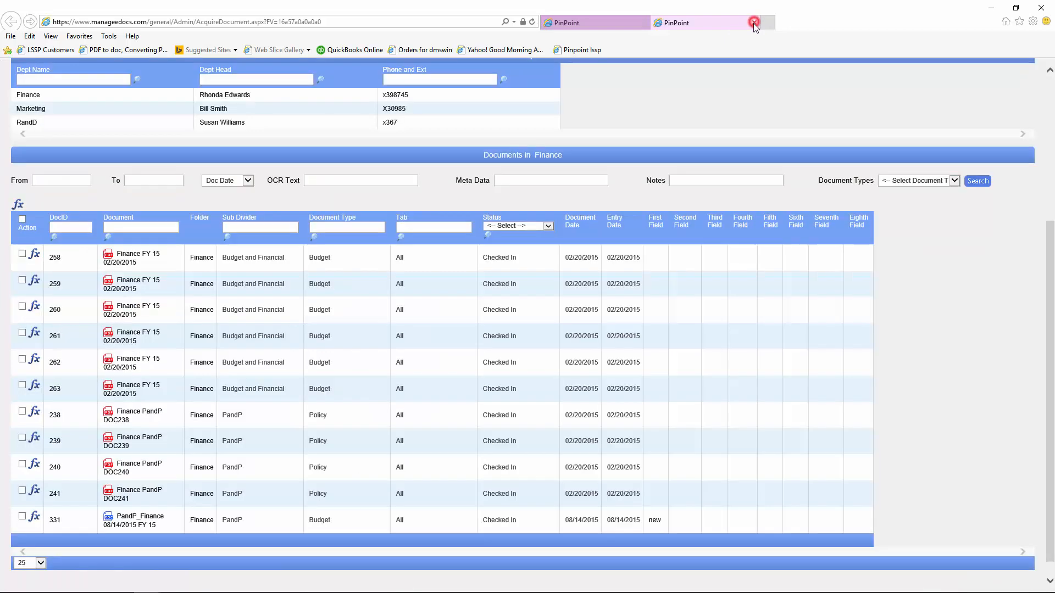
pyautogui.click(754, 23)
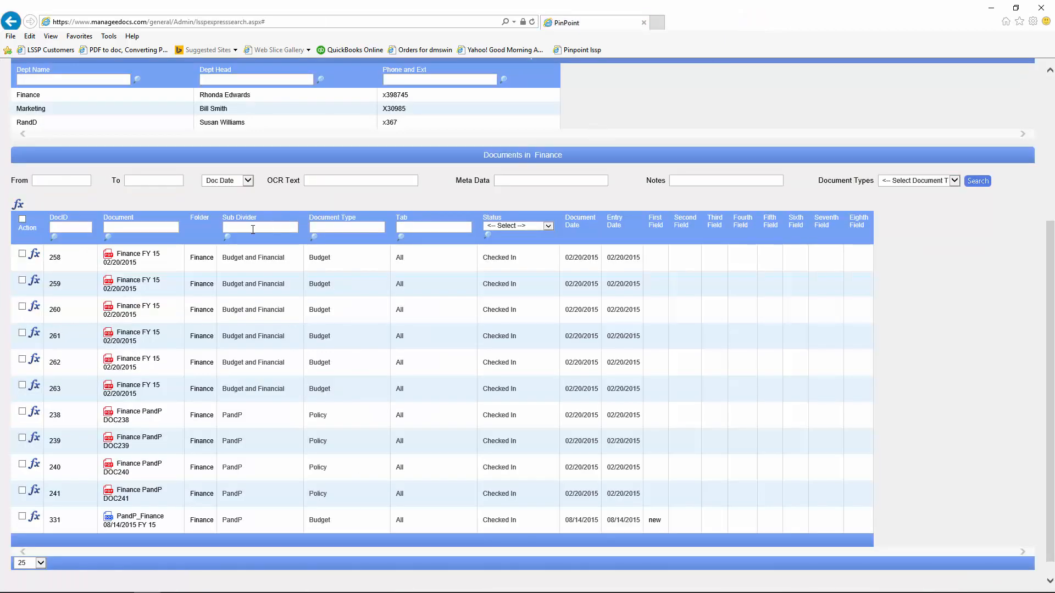
pyautogui.click(34, 257)
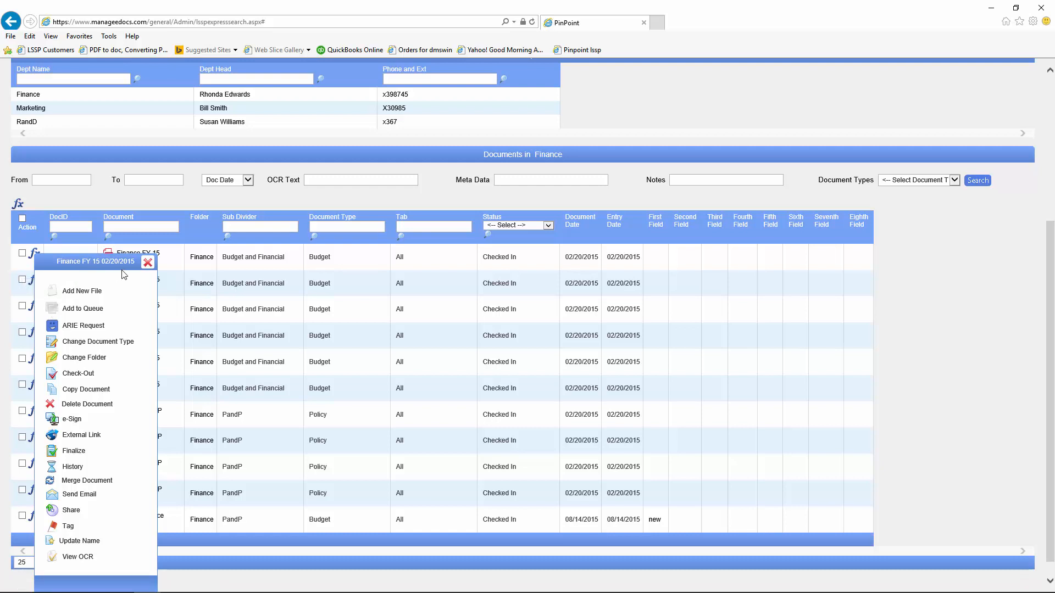
pyautogui.click(145, 262)
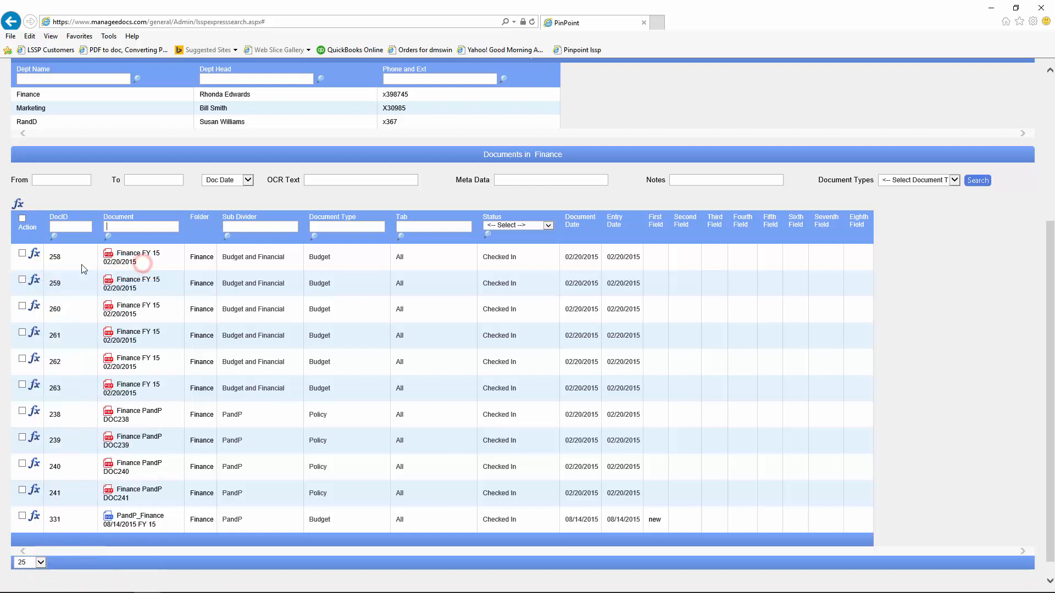
pyautogui.click(34, 255)
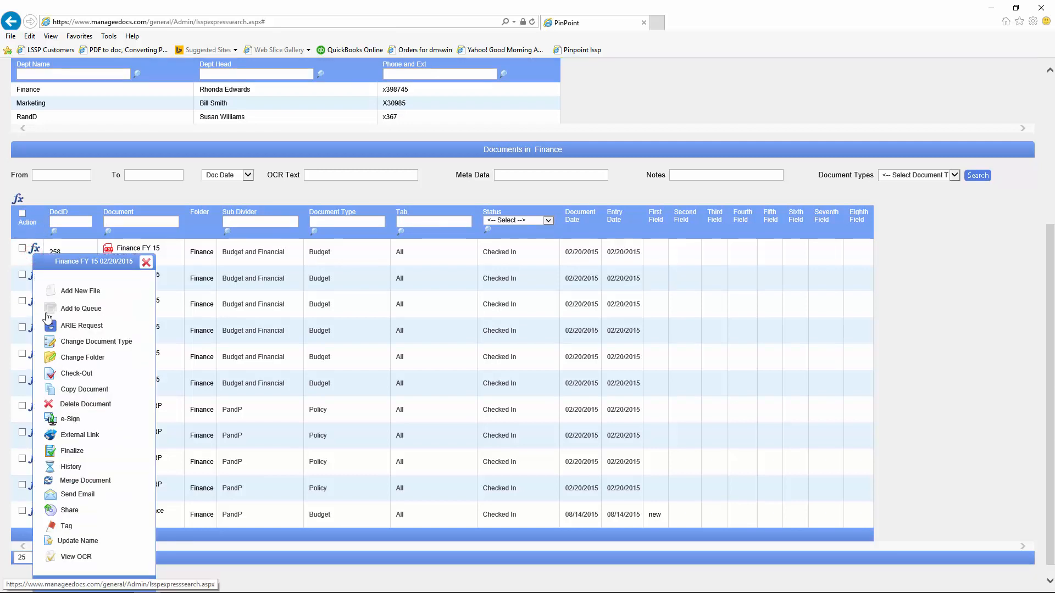
pyautogui.click(48, 310)
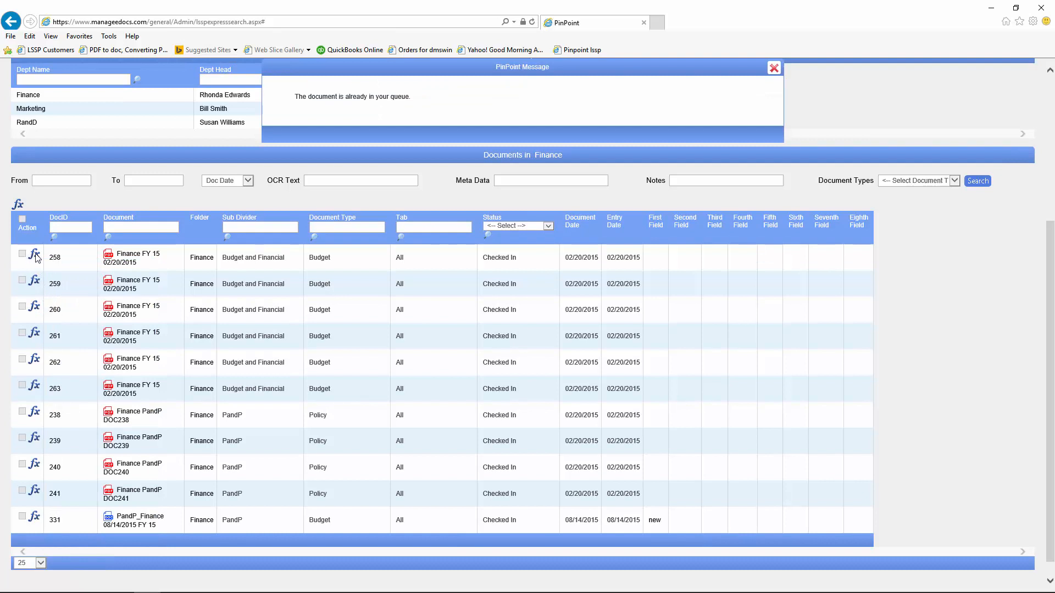
pyautogui.click(22, 335)
pyautogui.click(774, 68)
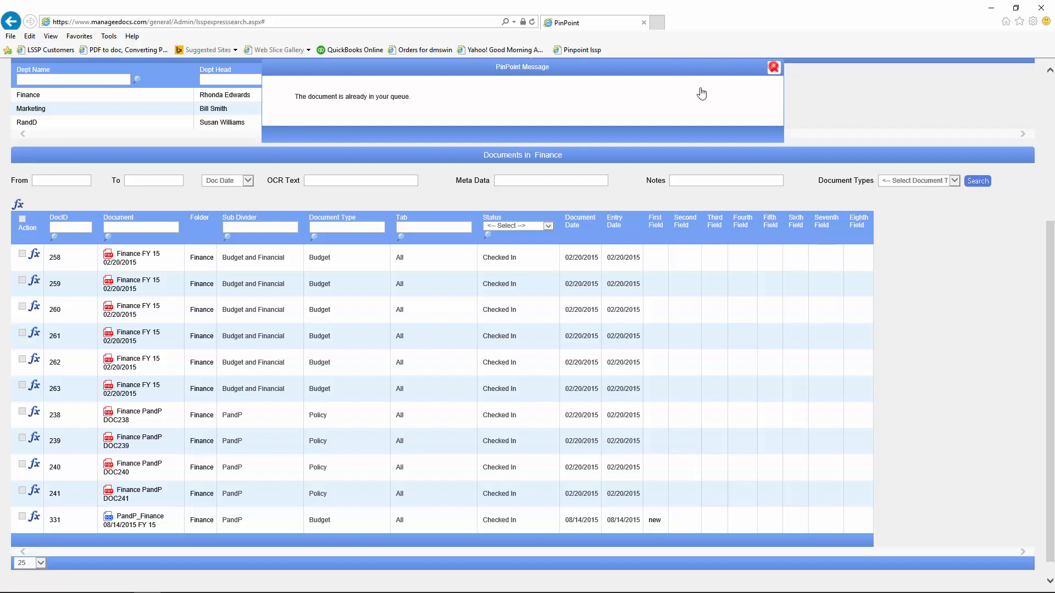
# Step: Add document 262 to the queue and dismiss the confirmation
pyautogui.click(35, 362)
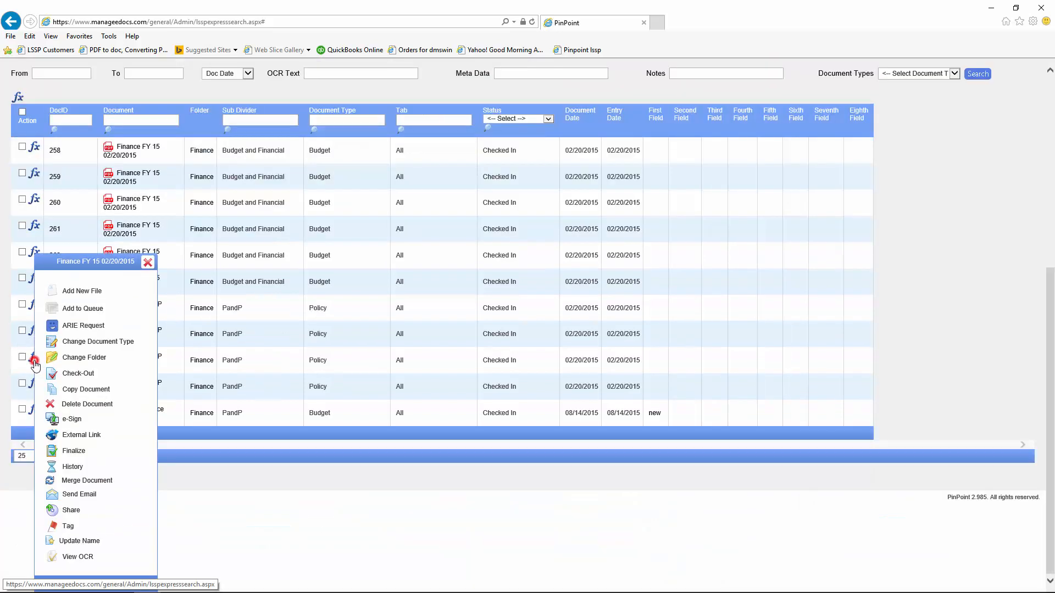
pyautogui.click(53, 310)
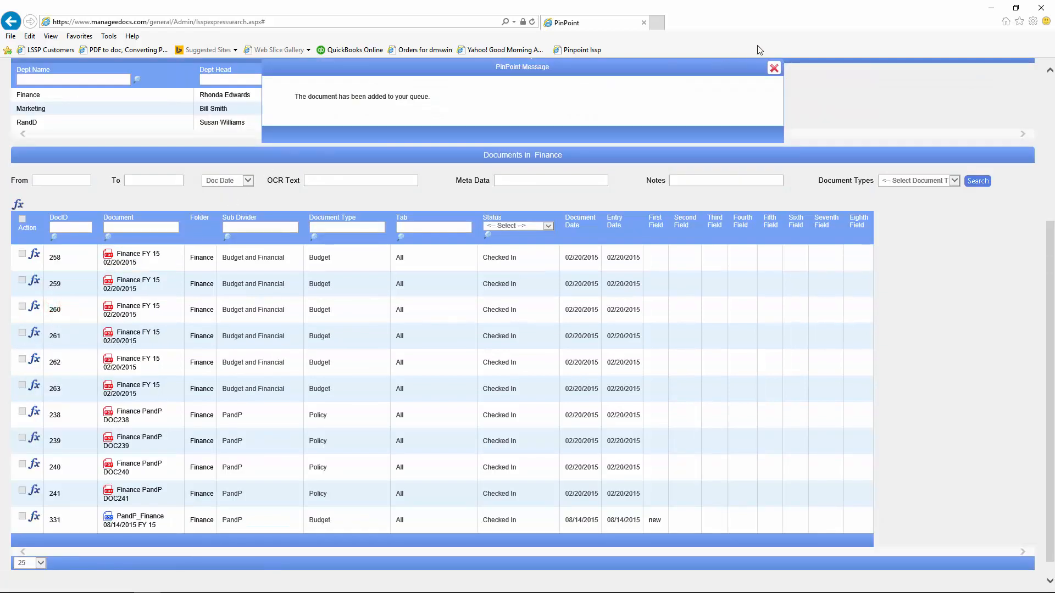
pyautogui.click(772, 68)
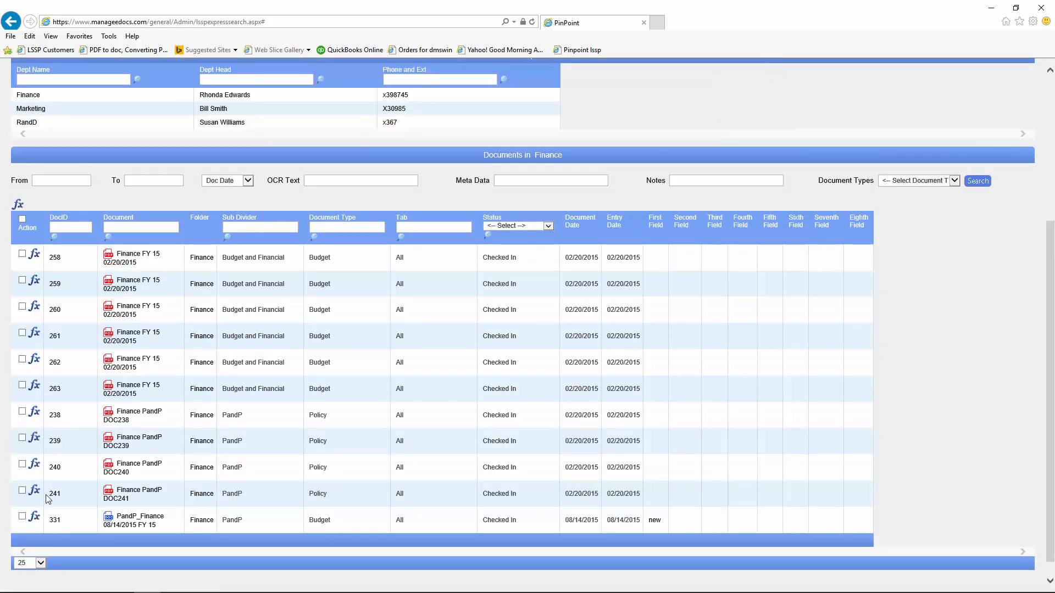
# Step: Put documents 331 and 241 into a new queue and close its tab
pyautogui.click(22, 516)
pyautogui.click(22, 491)
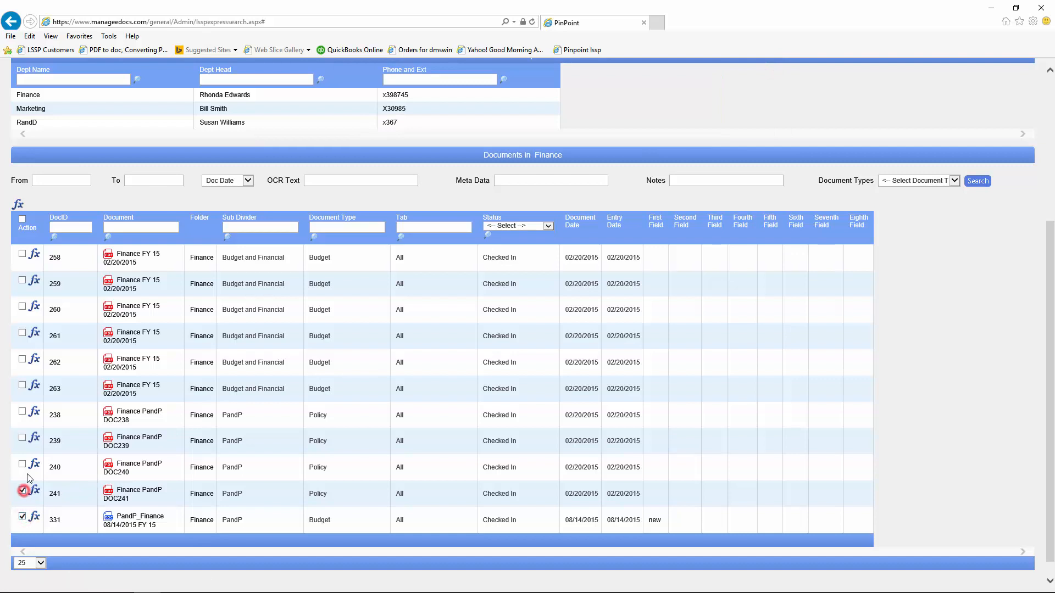
pyautogui.click(18, 204)
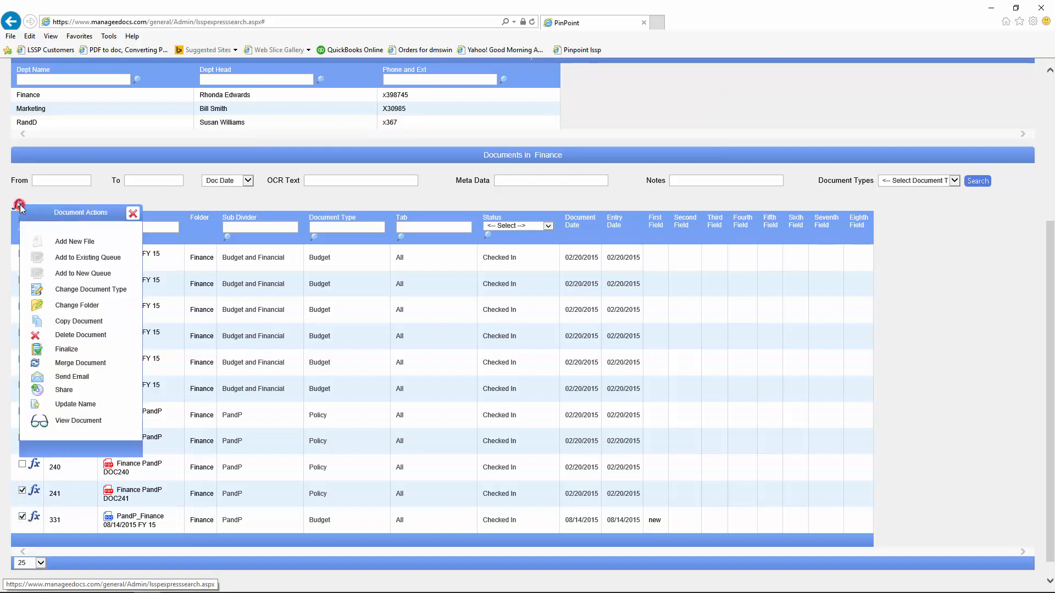
pyautogui.click(37, 276)
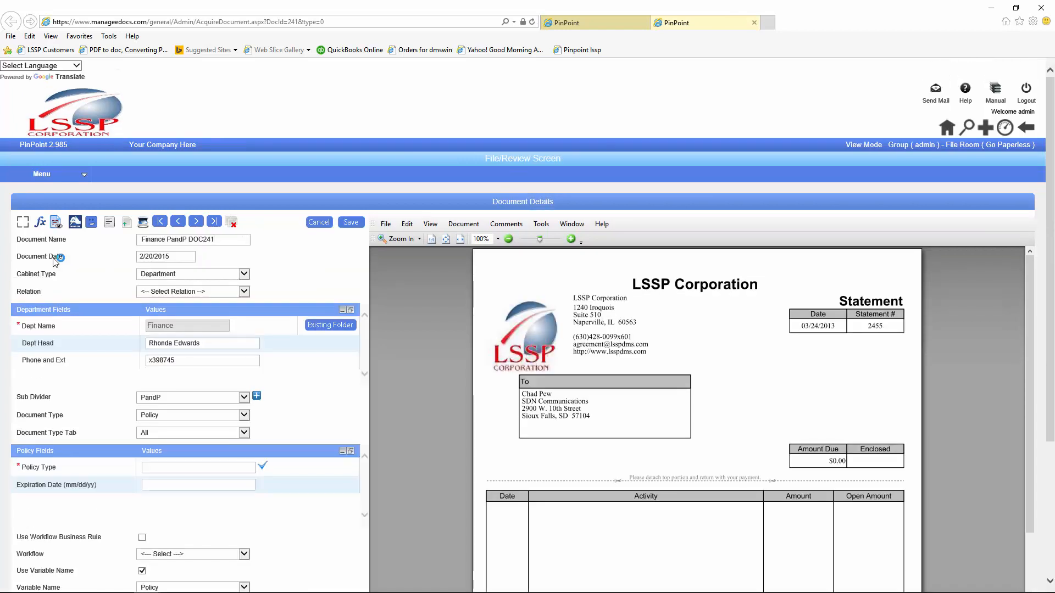
pyautogui.click(754, 22)
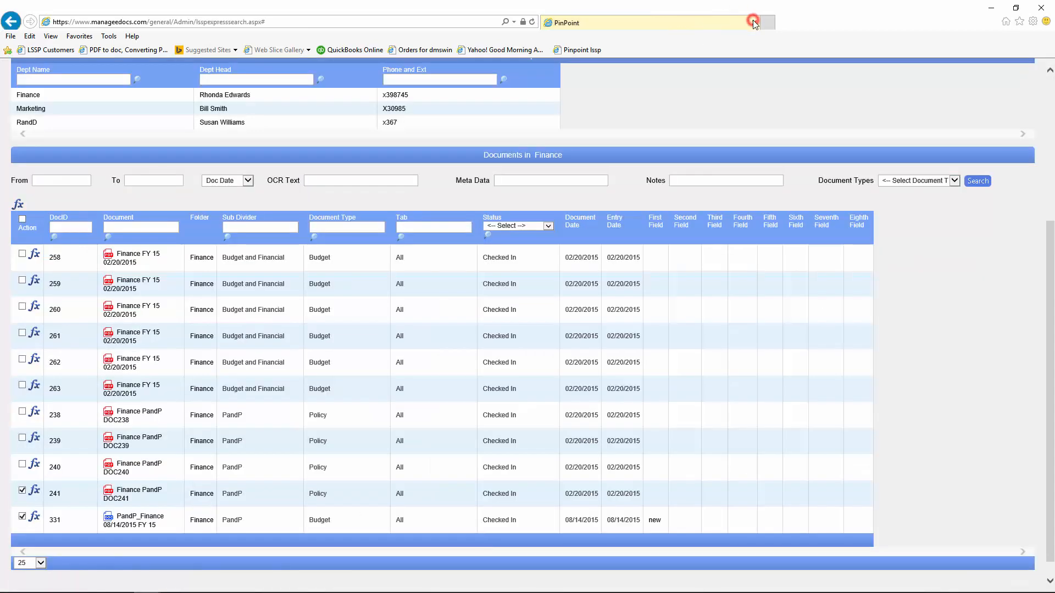
# Step: Add documents 258, 260, 262 and 238 to the existing queue
pyautogui.click(23, 254)
pyautogui.click(23, 307)
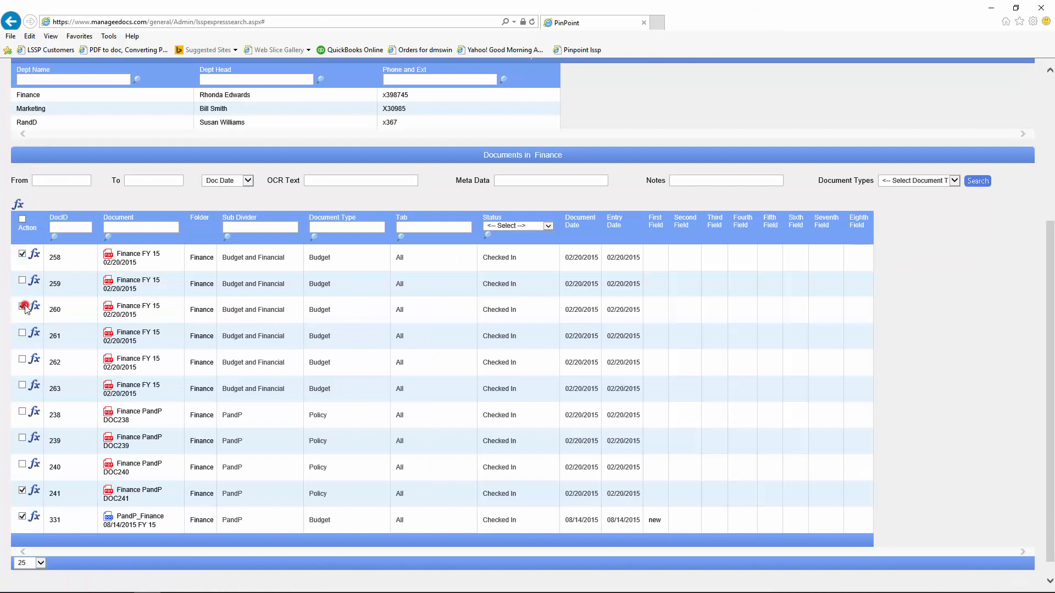
pyautogui.click(23, 360)
pyautogui.click(23, 411)
pyautogui.click(18, 206)
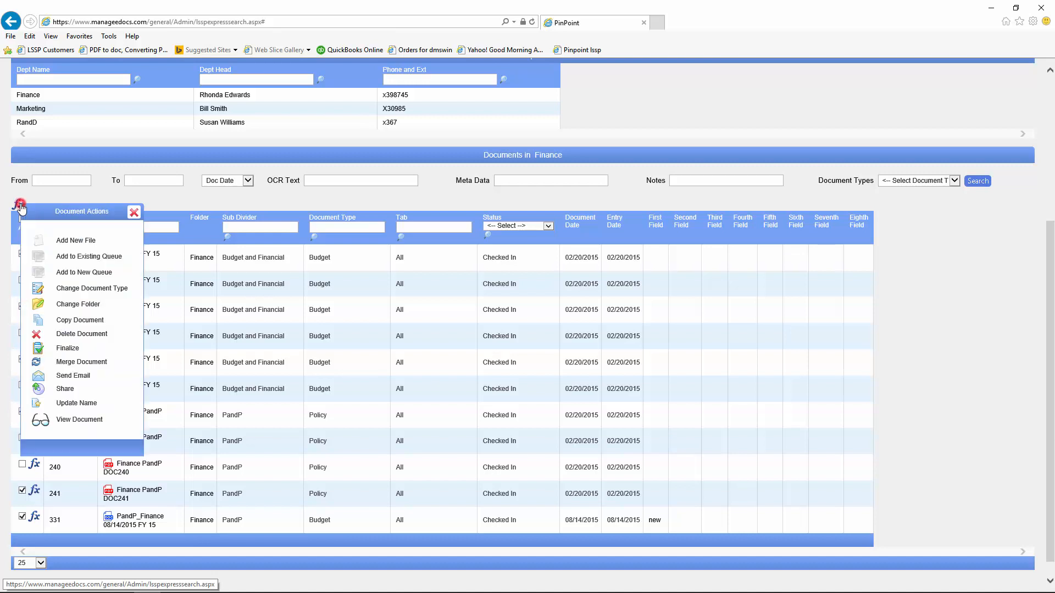
pyautogui.click(37, 258)
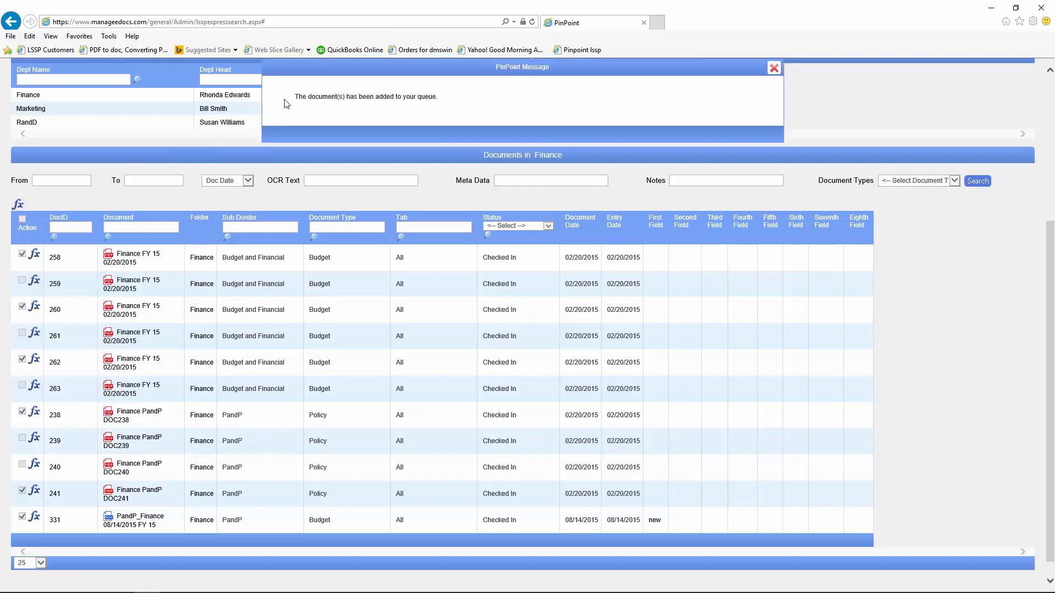
pyautogui.click(773, 68)
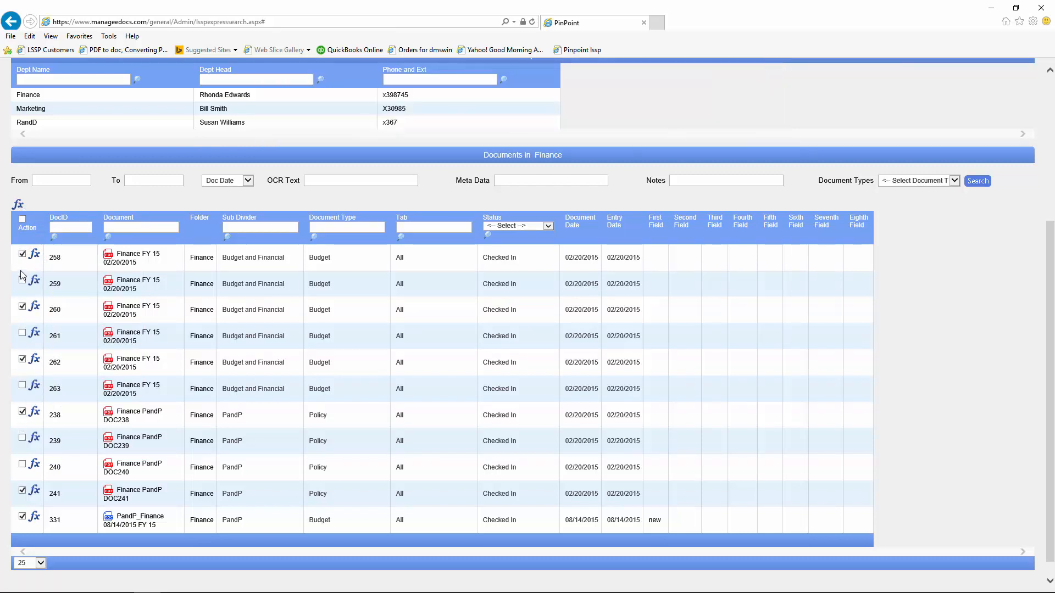
# Step: Clear all ticks and add document 241 to the queue, dismissing the already-in-queue notice
pyautogui.click(22, 219)
pyautogui.click(22, 492)
pyautogui.click(23, 492)
pyautogui.click(35, 492)
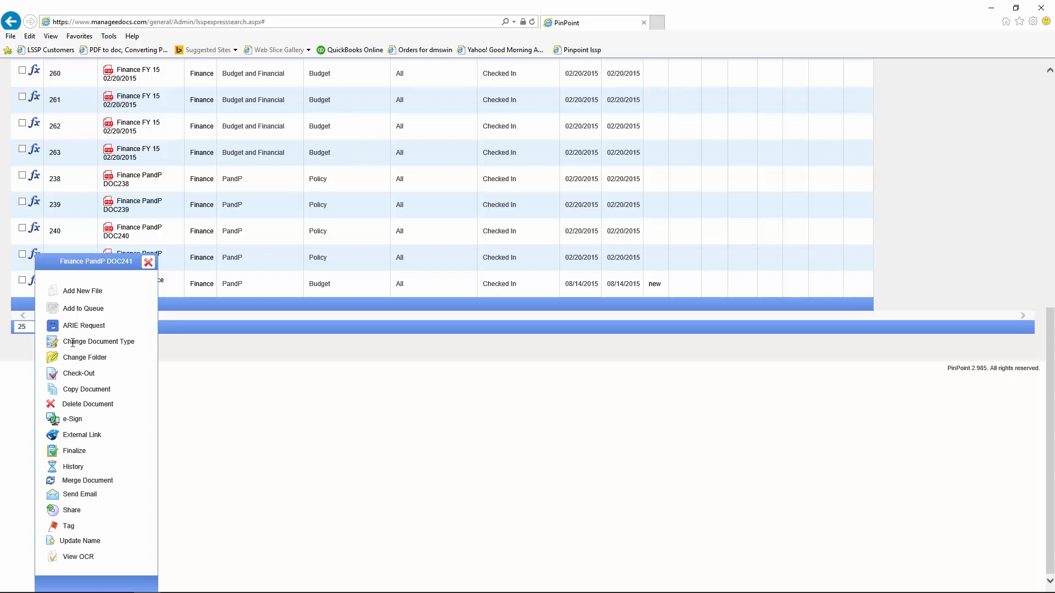
pyautogui.click(55, 309)
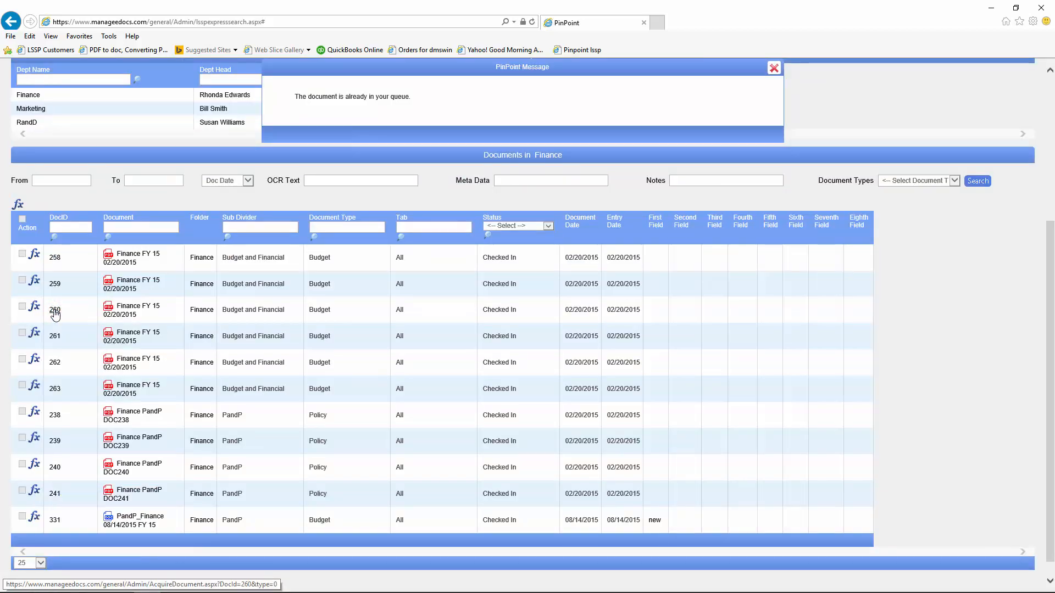
pyautogui.click(773, 69)
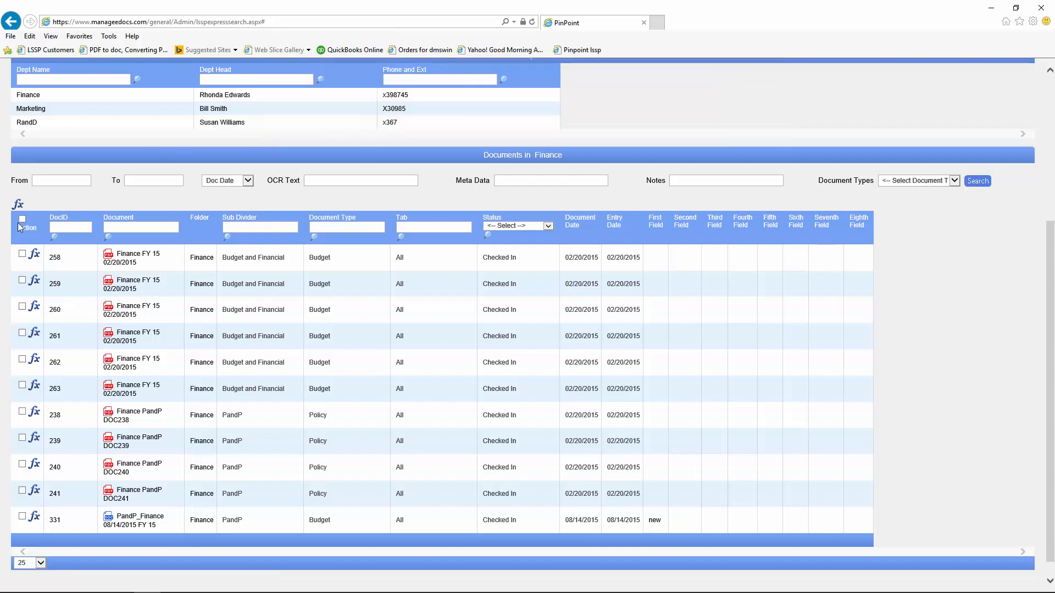
# Step: Close the document actions list and scroll back to the top of the Finance list
pyautogui.click(18, 204)
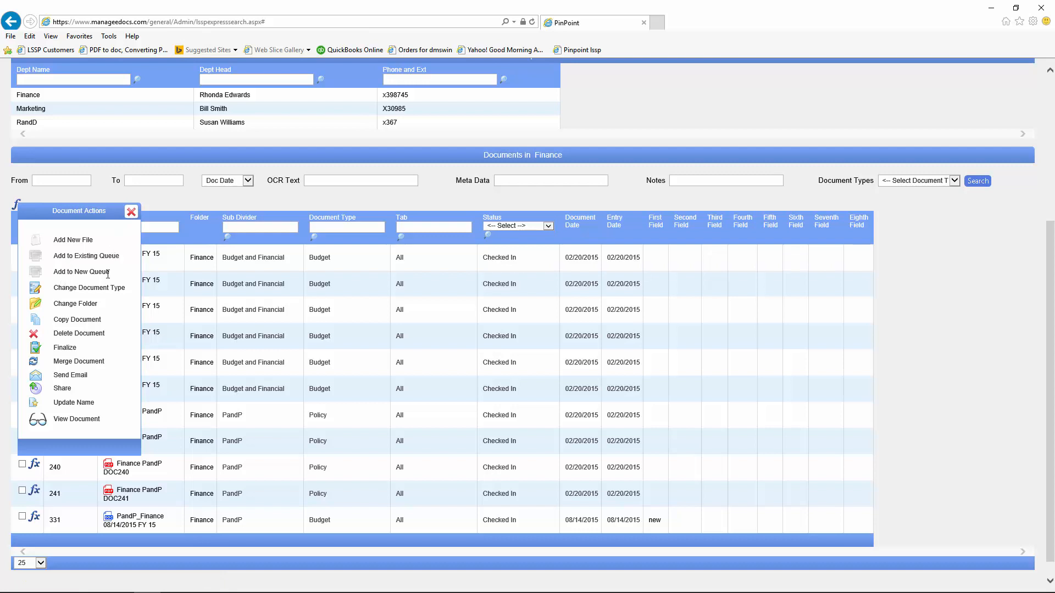
pyautogui.click(130, 212)
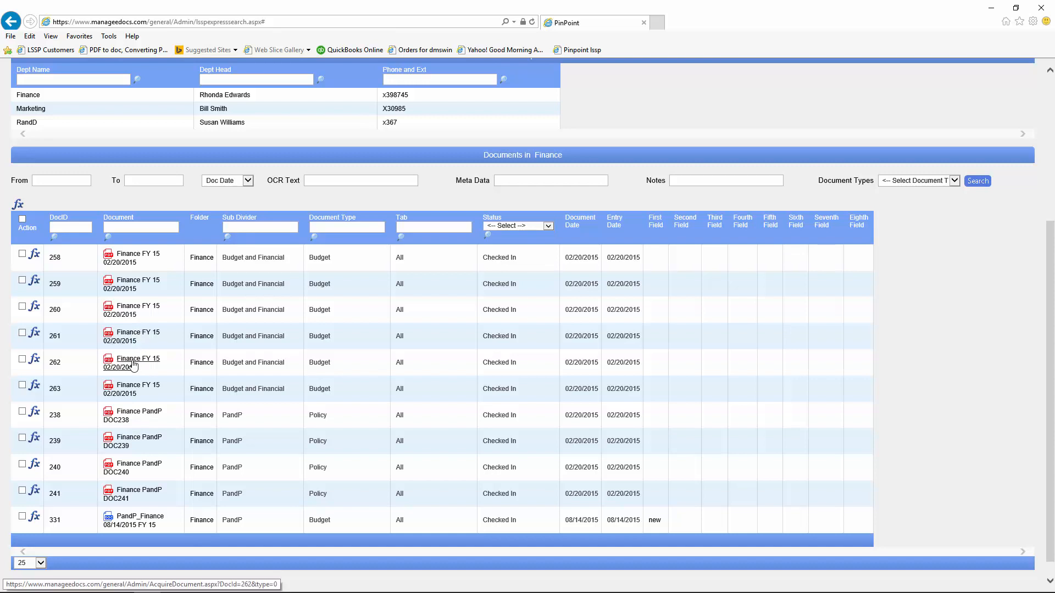
pyautogui.scroll(4, 132, 309)
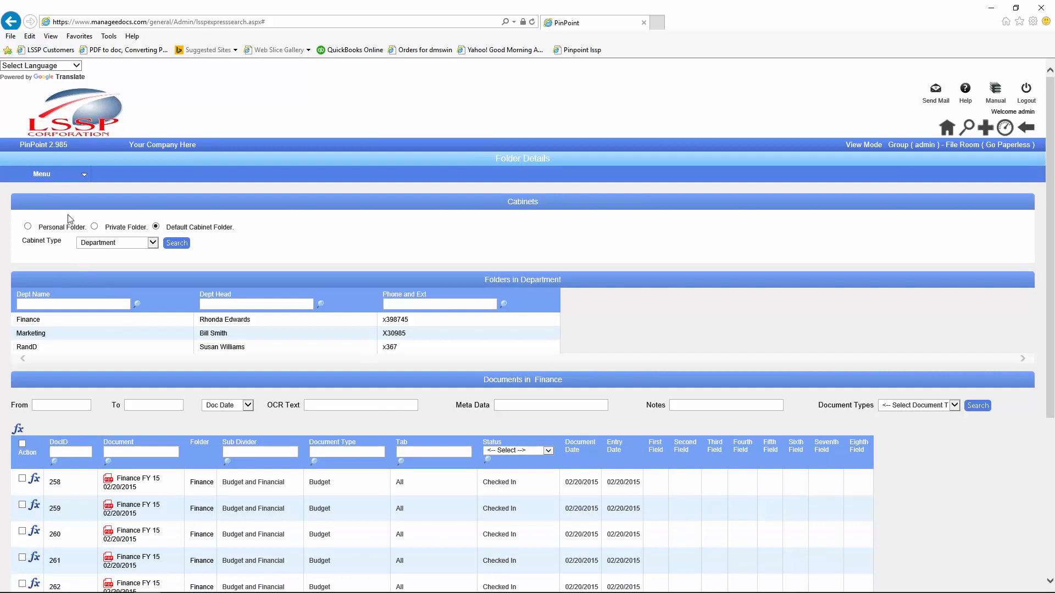
# Step: Open the saved document queue via Menu > Locating > Open Queue
pyautogui.click(53, 180)
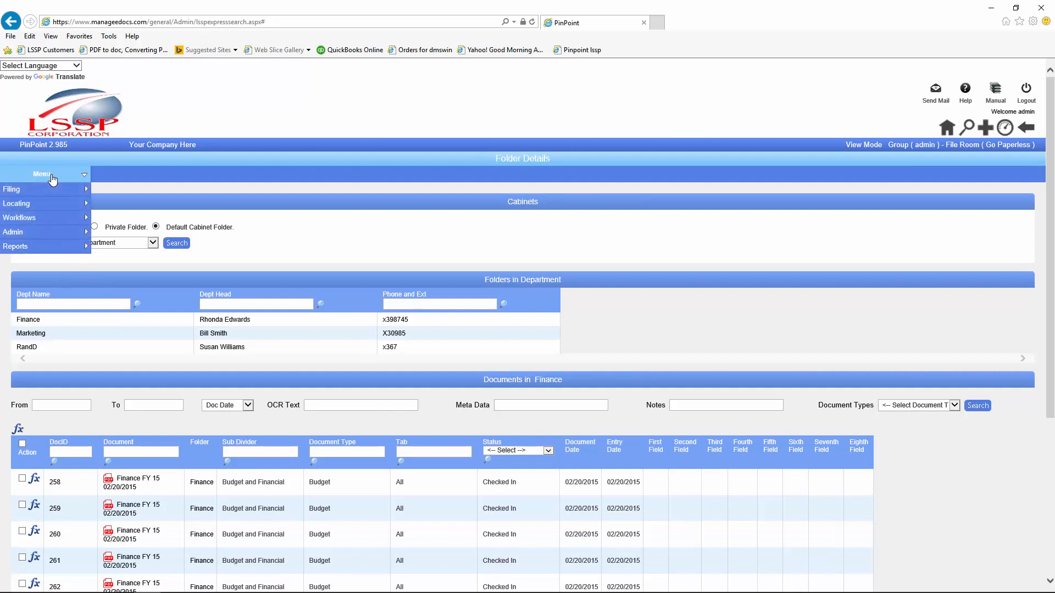
pyautogui.moveTo(51, 207)
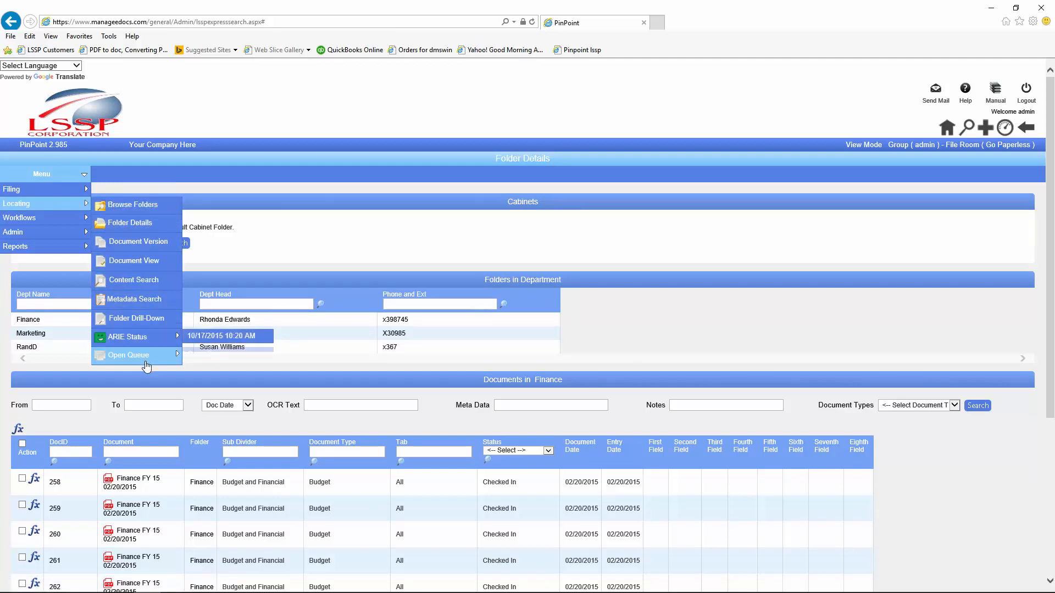
pyautogui.moveTo(147, 366)
pyautogui.click(205, 356)
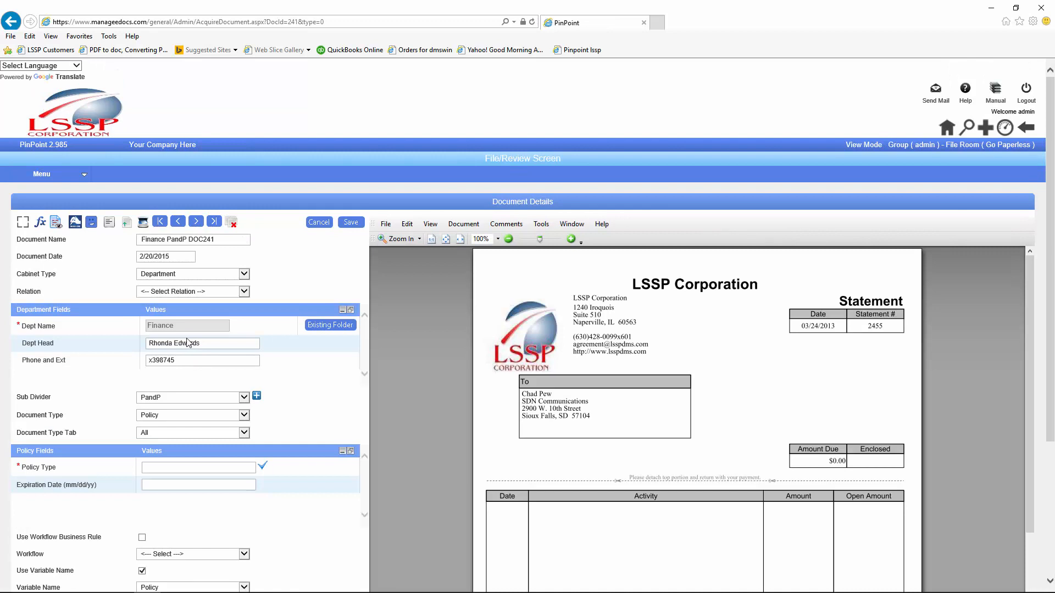
# Step: Step forward twice to document 258, Finance FY 15 02/20/2015, and close the extra tabs
pyautogui.click(196, 222)
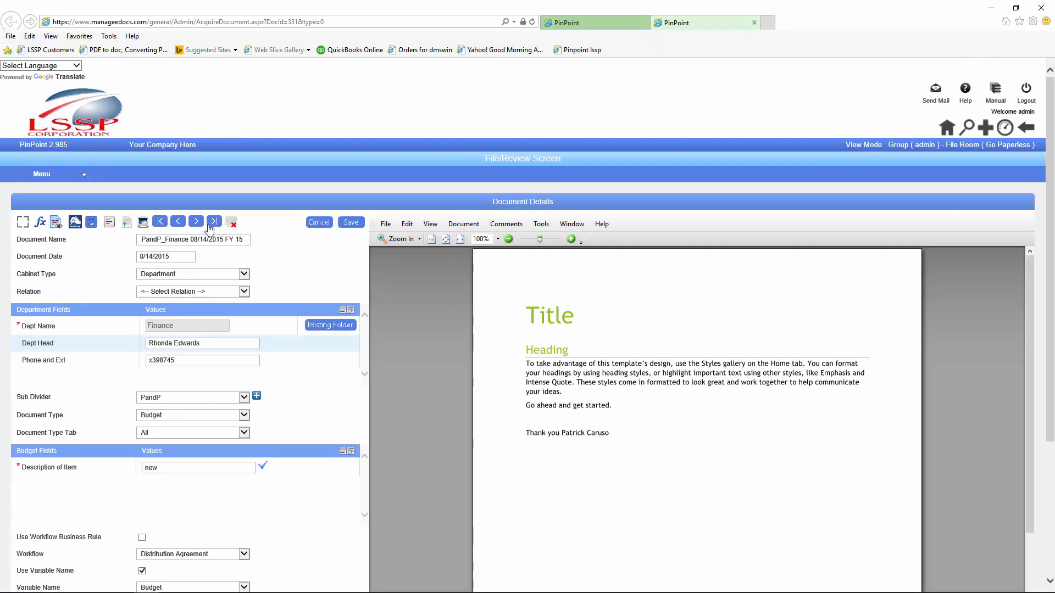
pyautogui.click(196, 223)
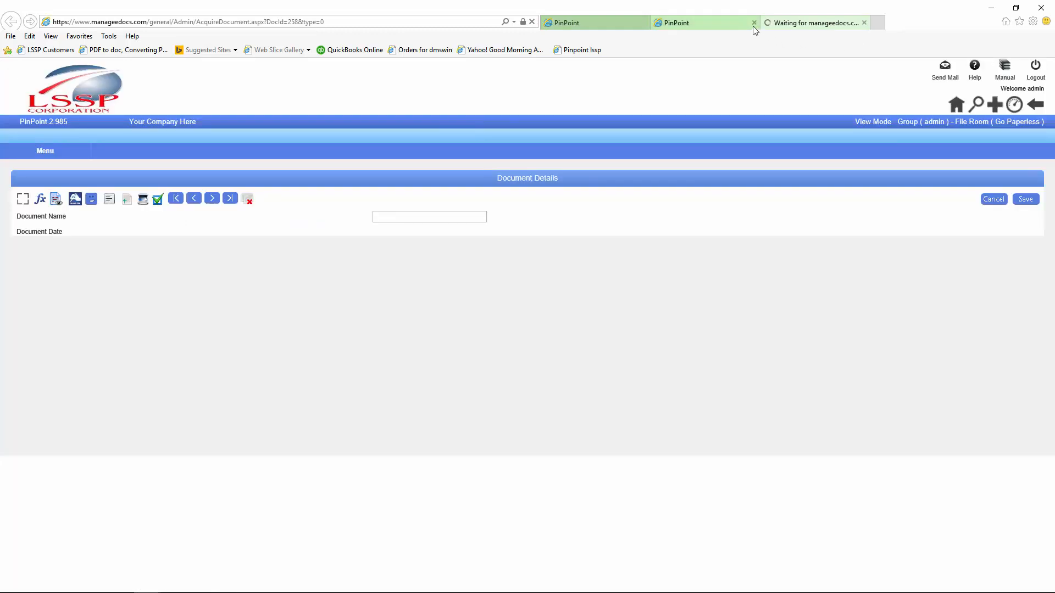
pyautogui.click(753, 26)
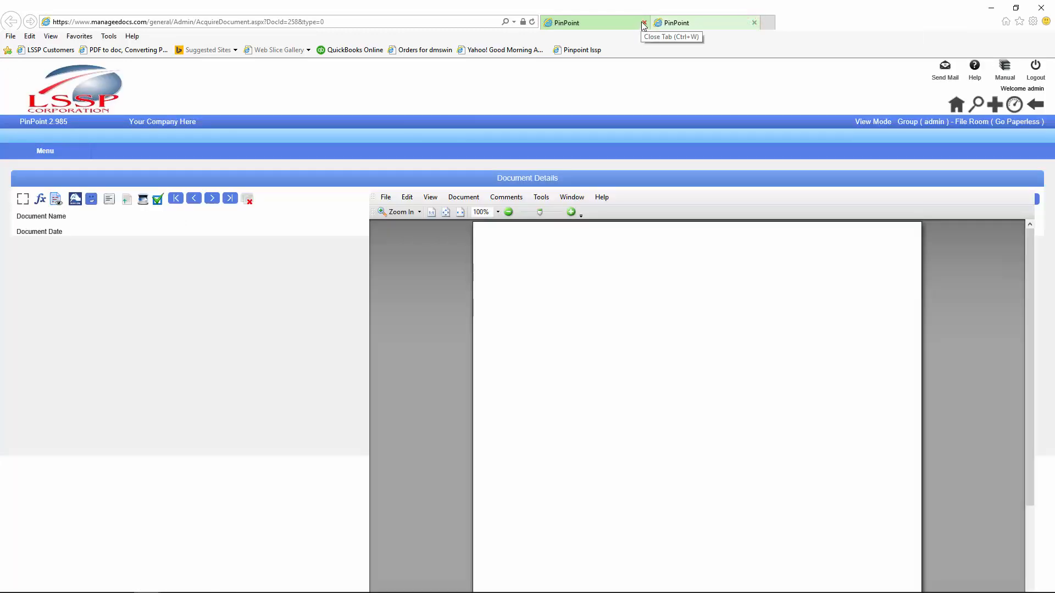
pyautogui.click(642, 23)
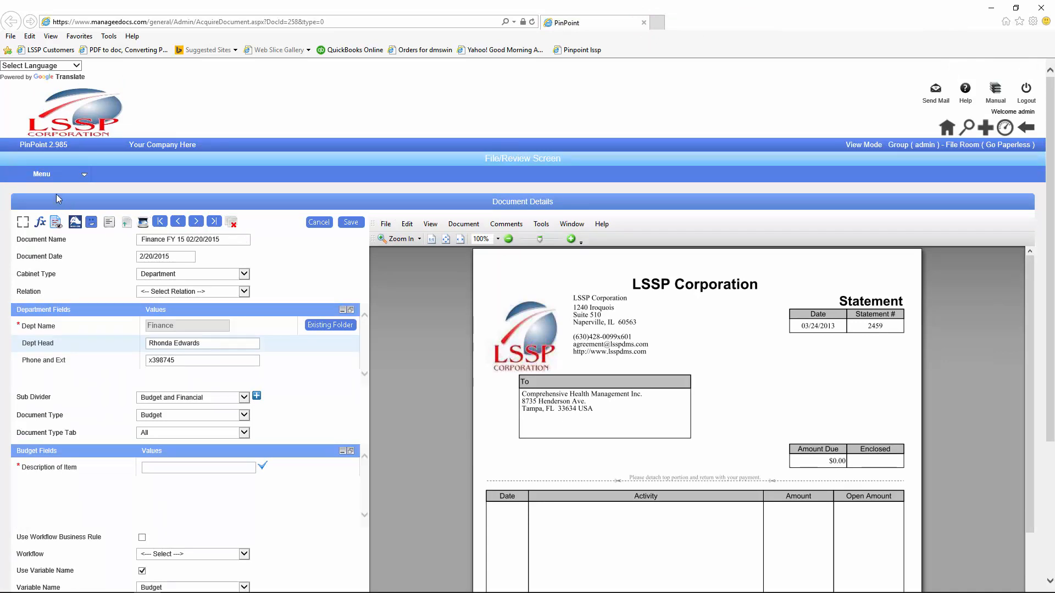
pyautogui.click(48, 180)
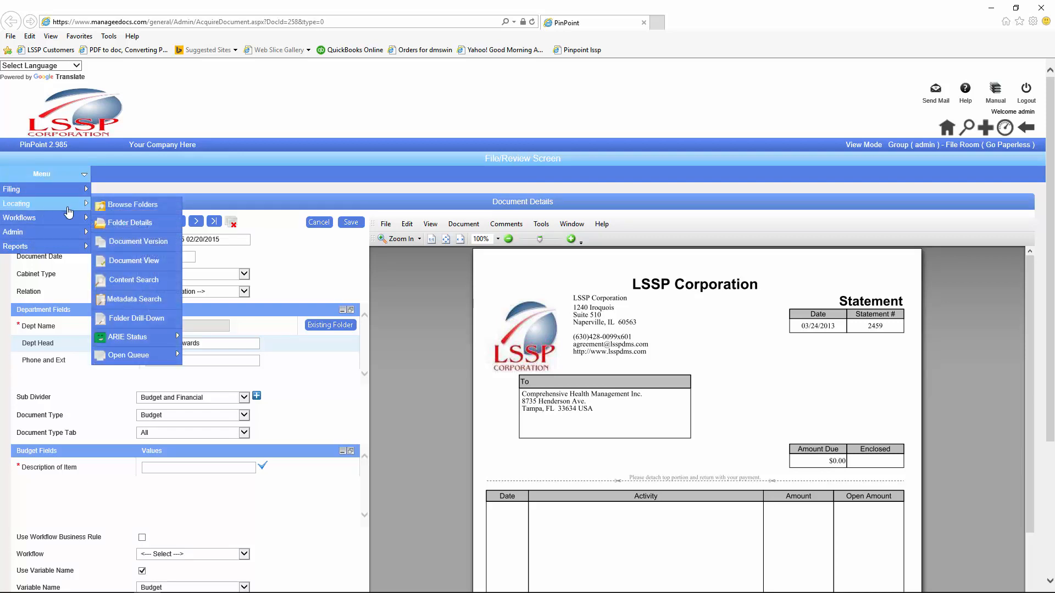
# Step: Open the Department cabinet's Finance folder in Folder Details
pyautogui.click(147, 224)
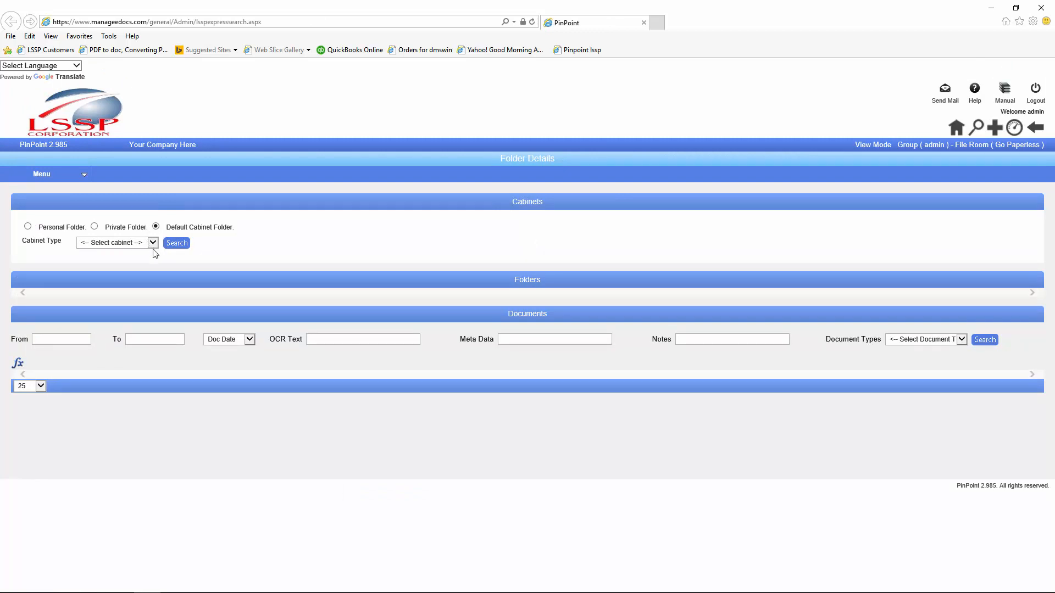
pyautogui.click(157, 244)
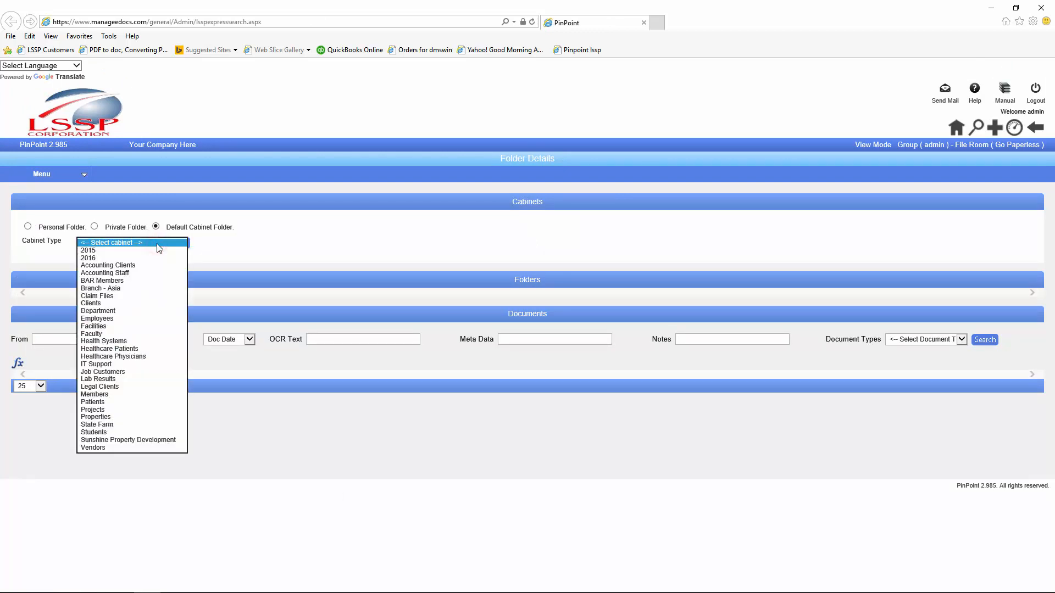
pyautogui.click(97, 312)
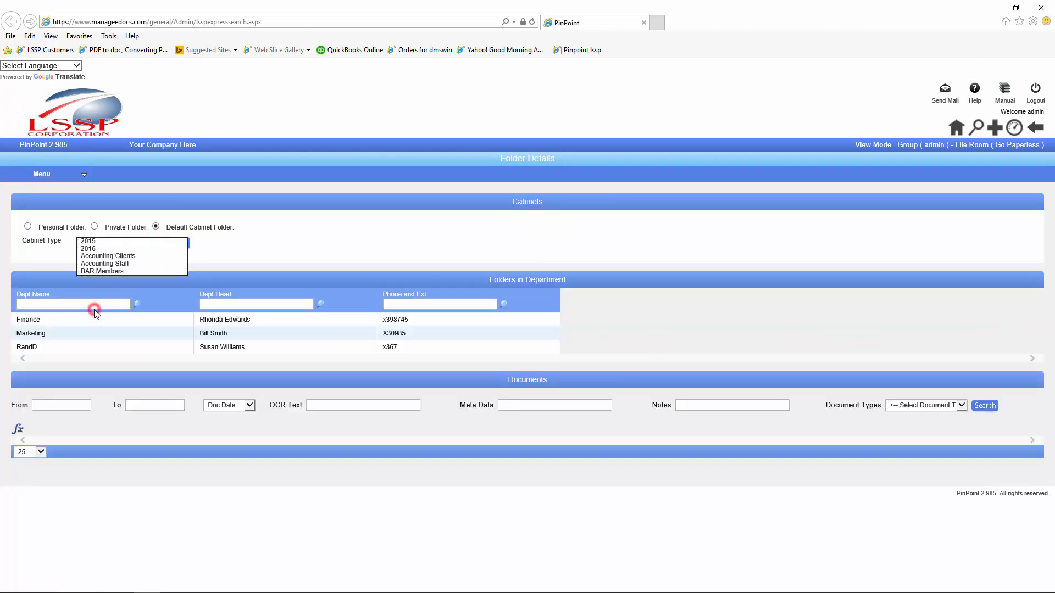
pyautogui.click(36, 319)
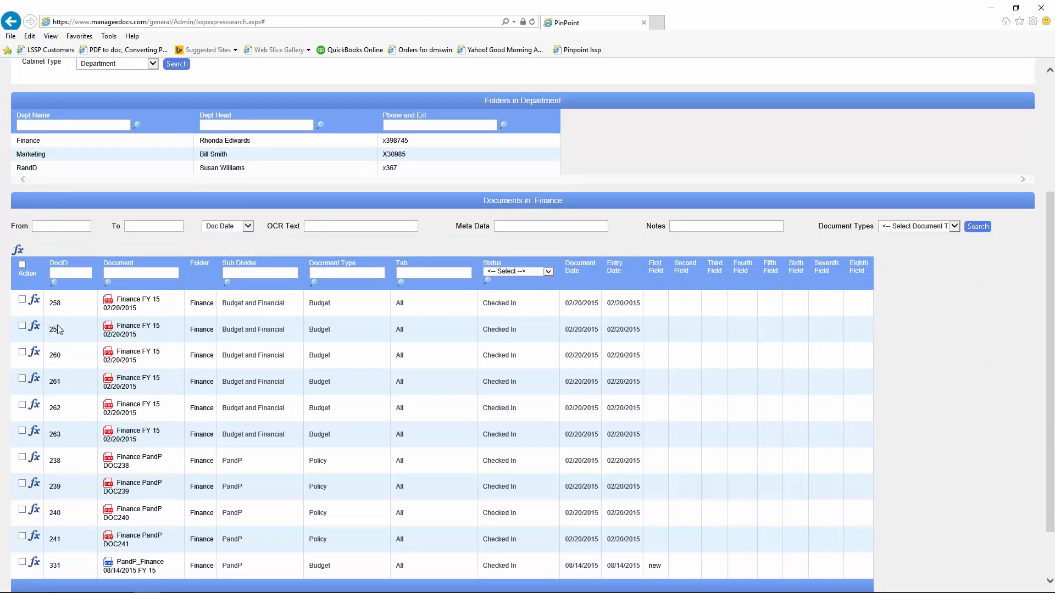
# Step: Tick documents 258, 260 and 263 and add them to a new queue
pyautogui.click(22, 300)
pyautogui.click(22, 352)
pyautogui.click(22, 431)
pyautogui.click(17, 252)
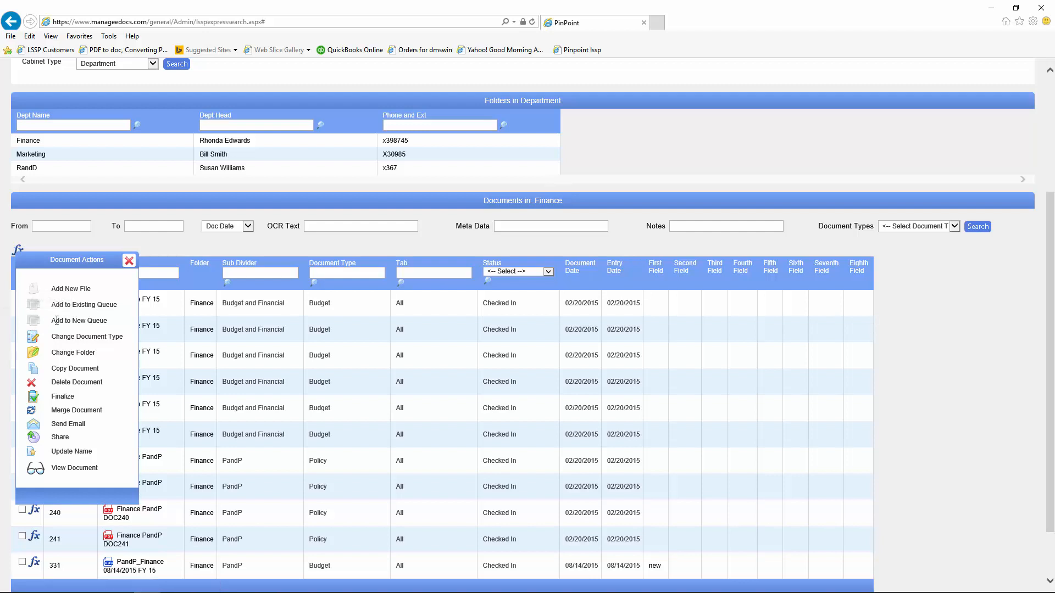
pyautogui.click(34, 323)
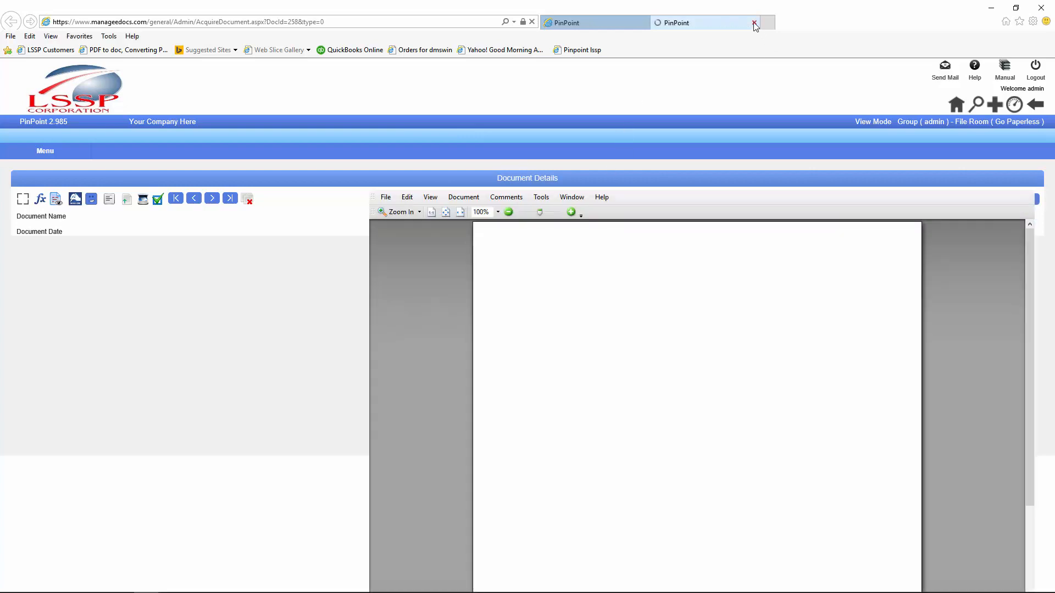
pyautogui.click(754, 23)
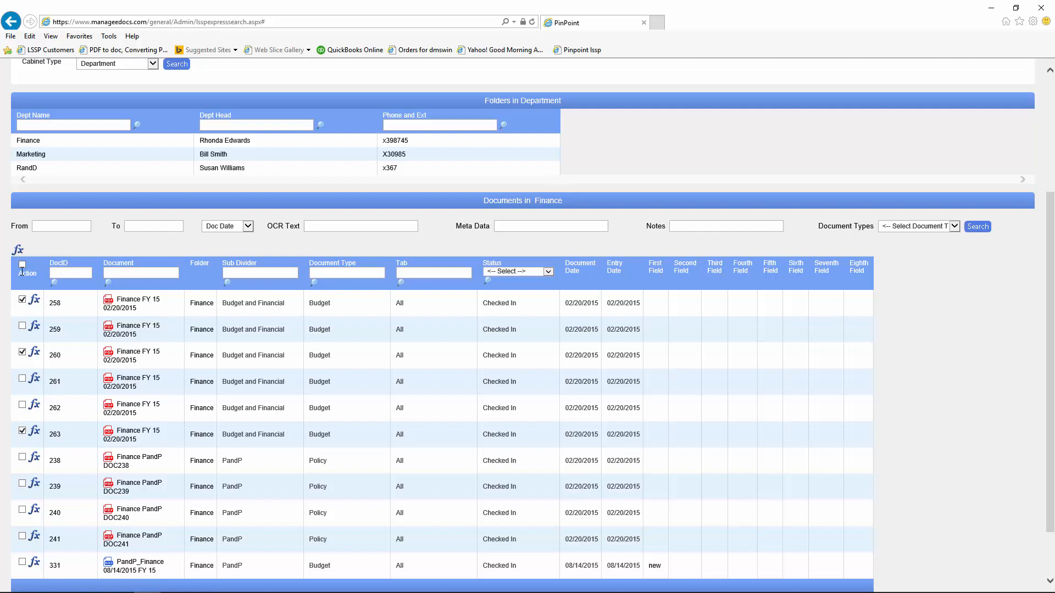
# Step: View the three Finance FY 15 statements together and tick the first and third for comparison
pyautogui.click(18, 251)
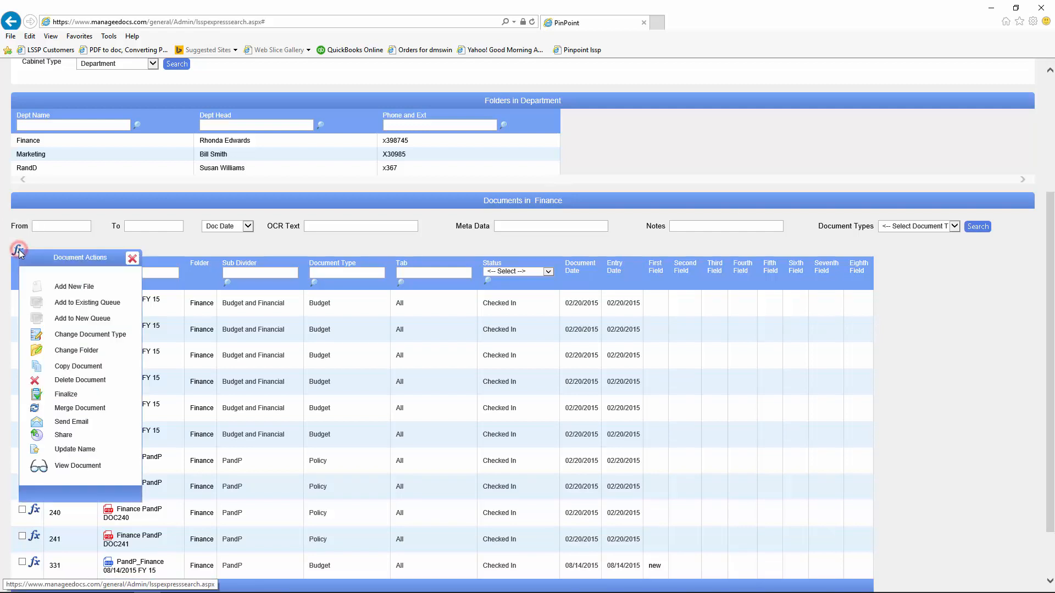
pyautogui.click(40, 465)
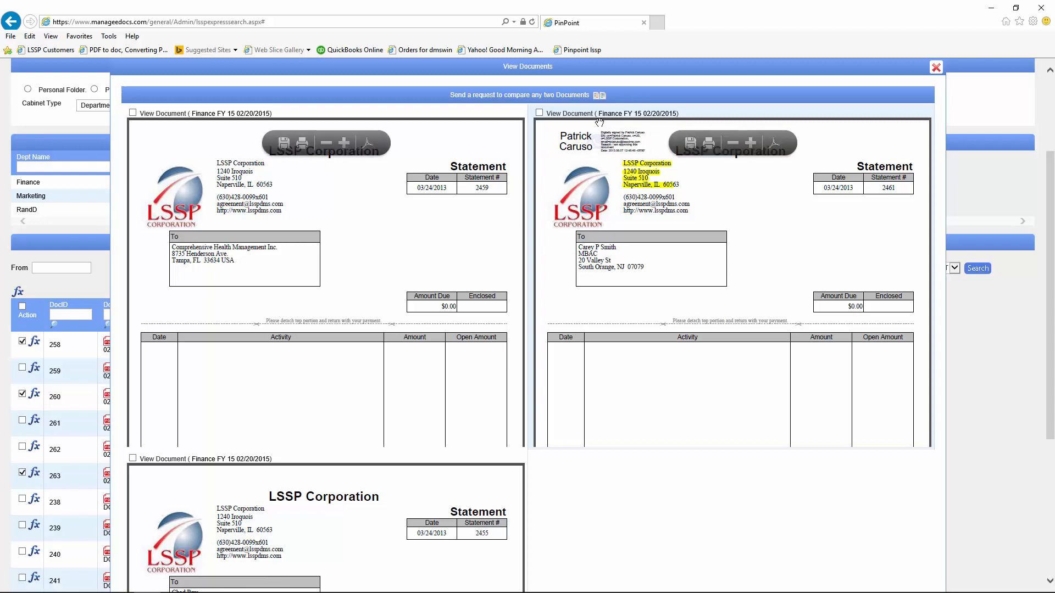
pyautogui.click(638, 117)
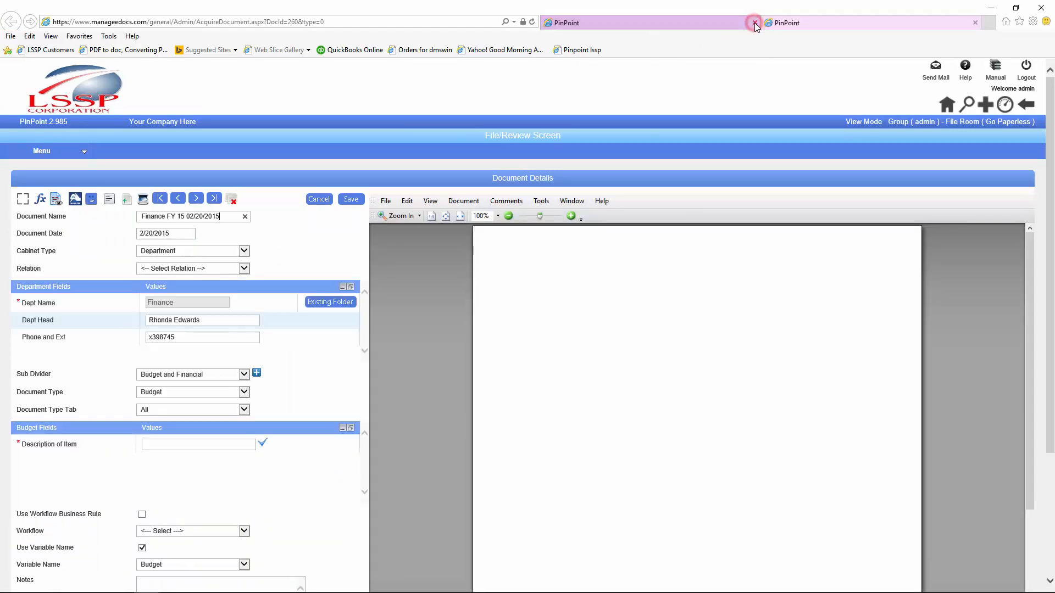
pyautogui.click(754, 23)
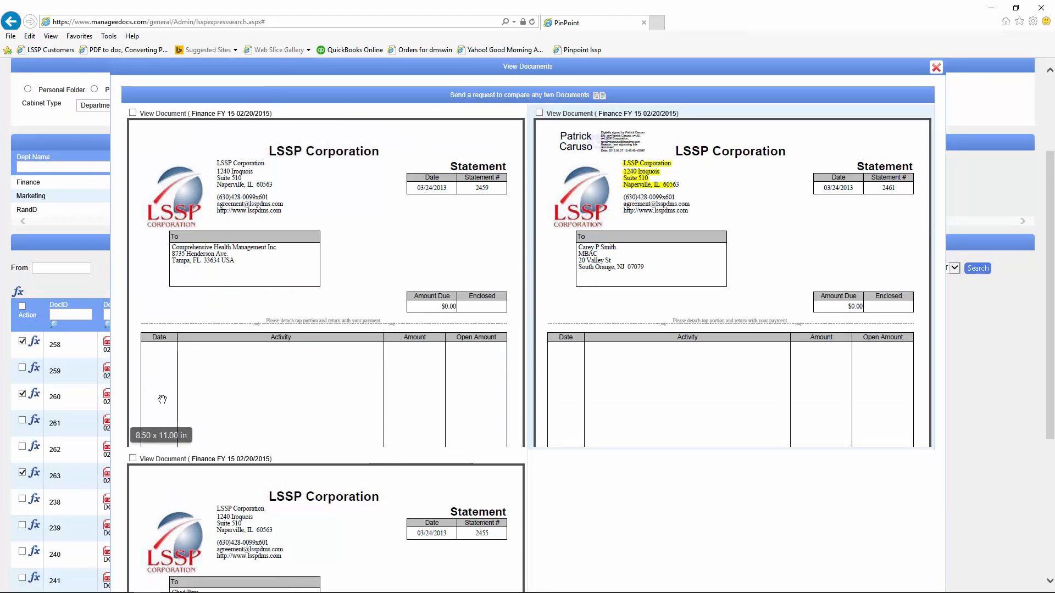
pyautogui.click(132, 458)
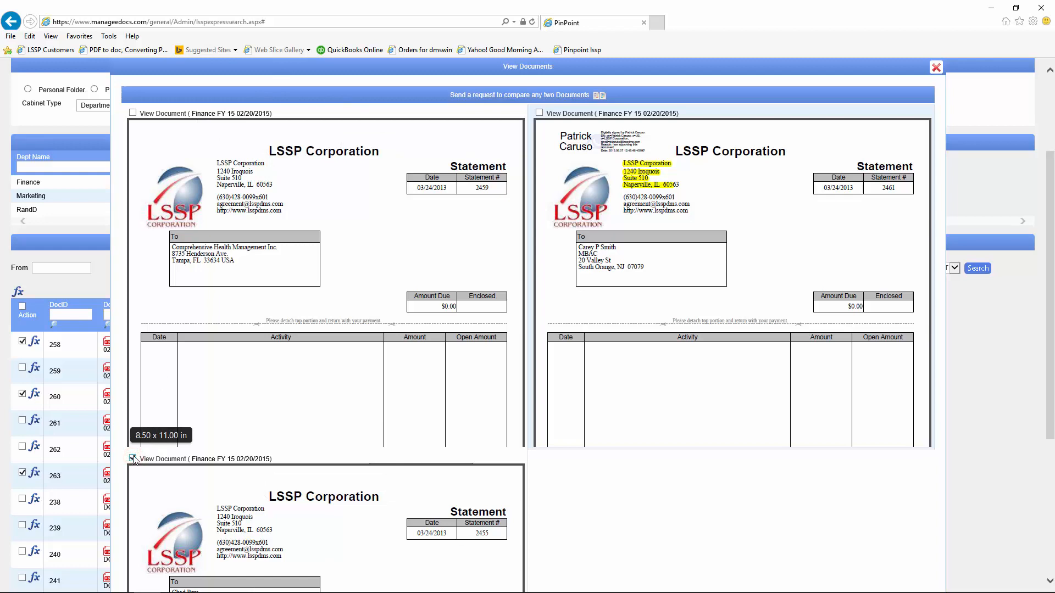
pyautogui.click(133, 113)
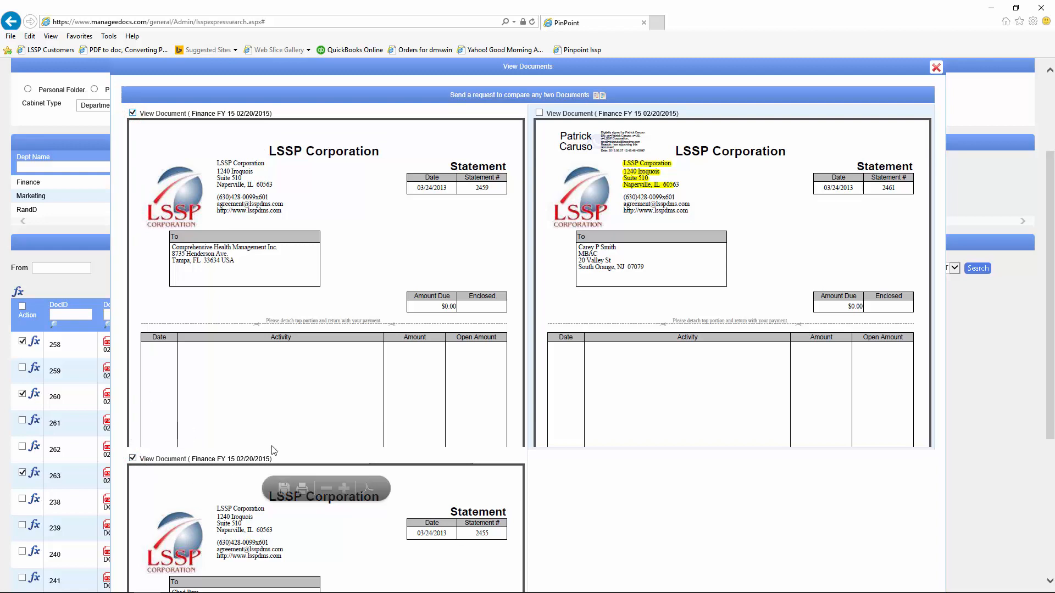
# Step: Submit a comparison request for DocID 258 and 263 with the action set to Email
pyautogui.click(486, 96)
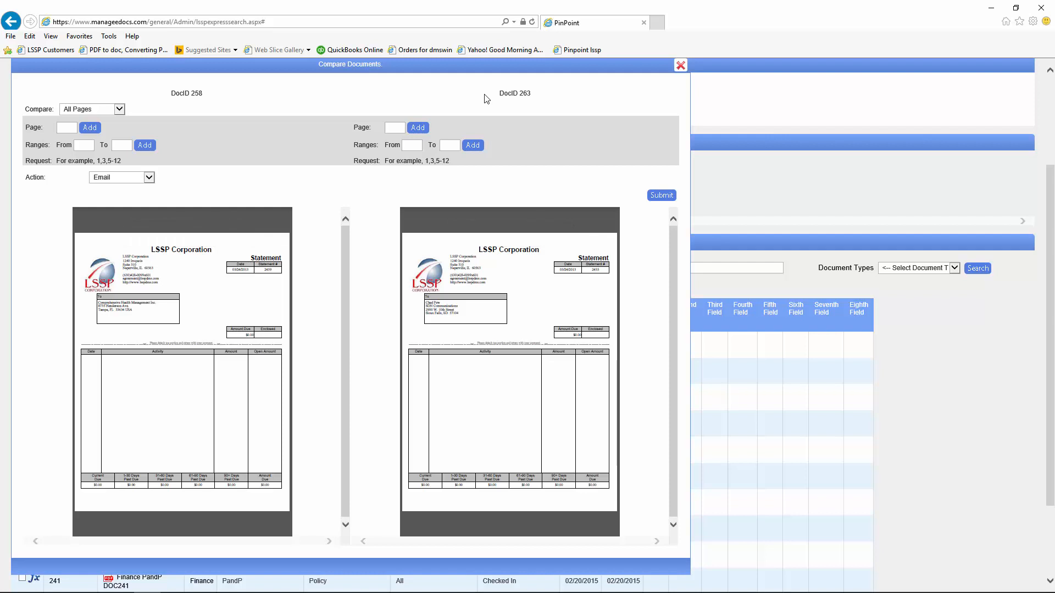
pyautogui.moveTo(174, 343)
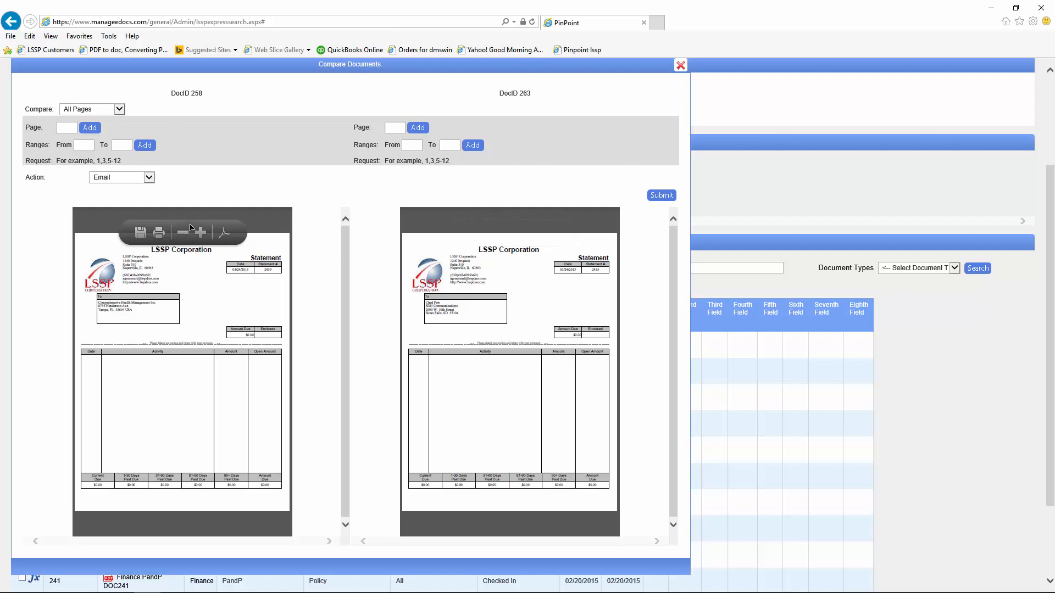
pyautogui.click(148, 179)
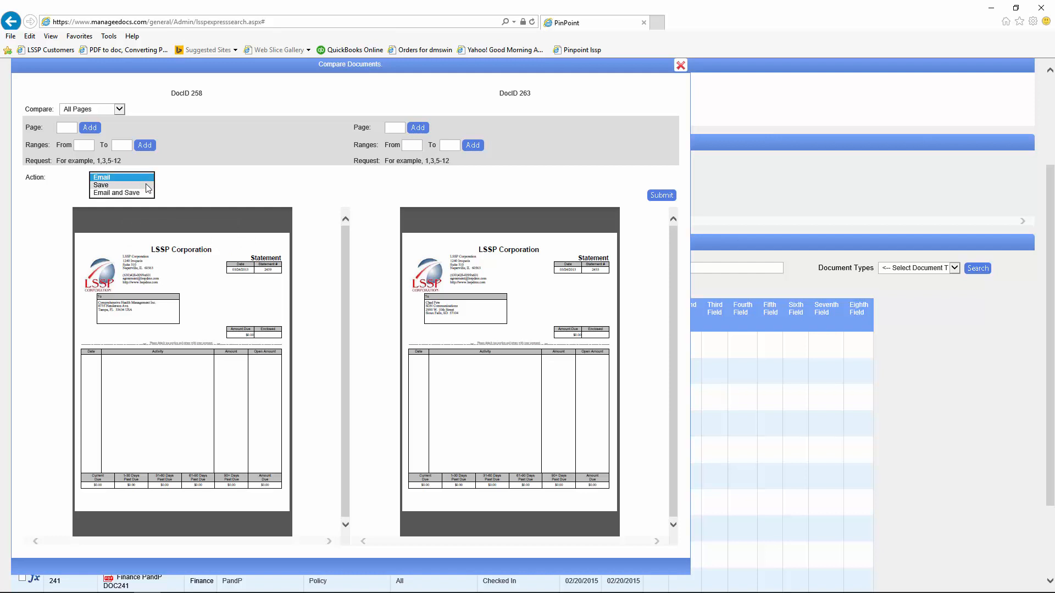
pyautogui.click(147, 185)
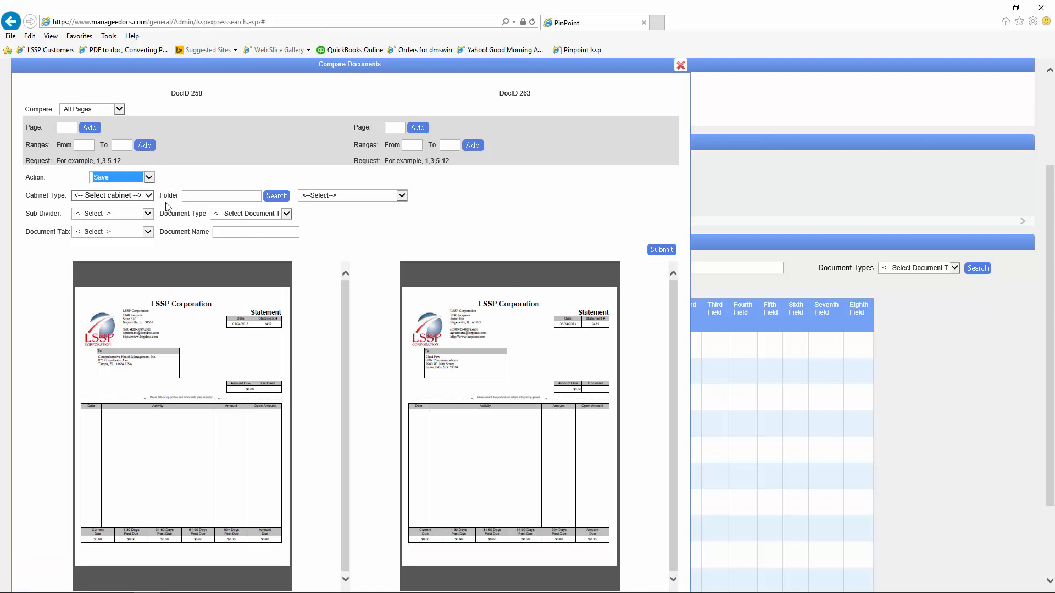
pyautogui.click(149, 178)
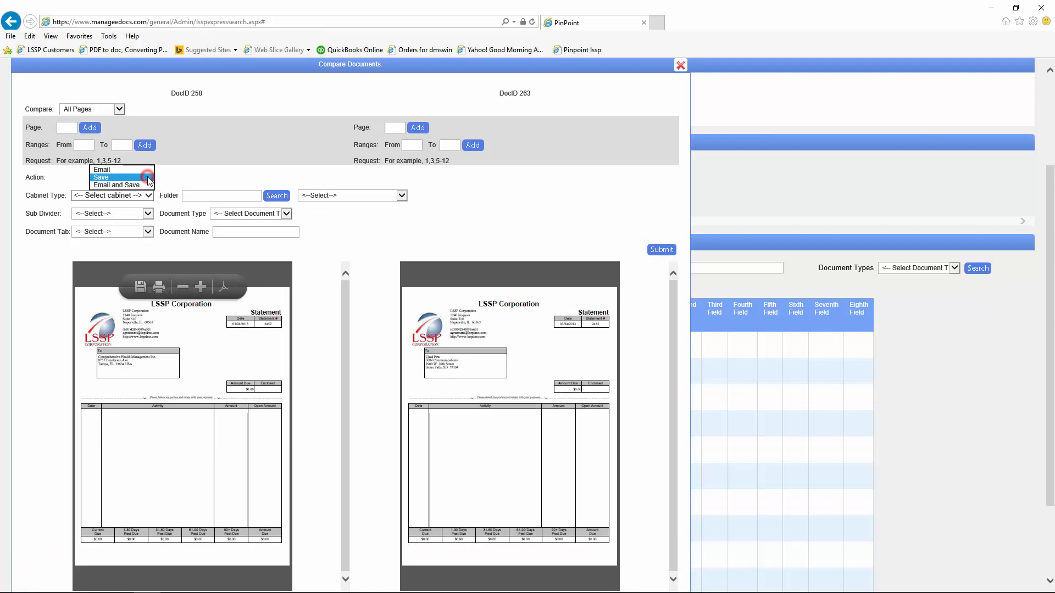
pyautogui.click(105, 170)
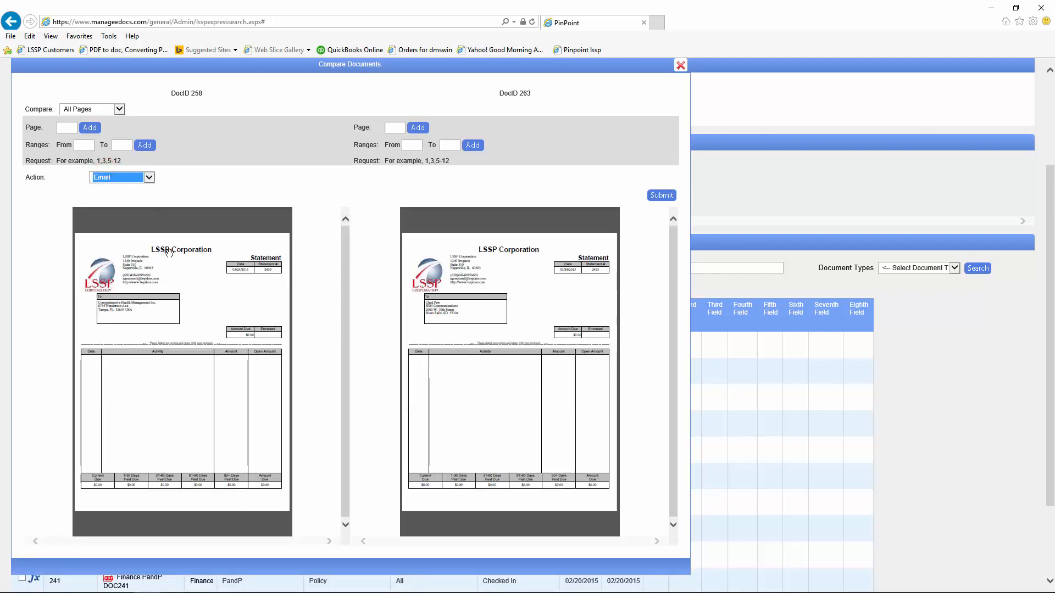
pyautogui.click(661, 196)
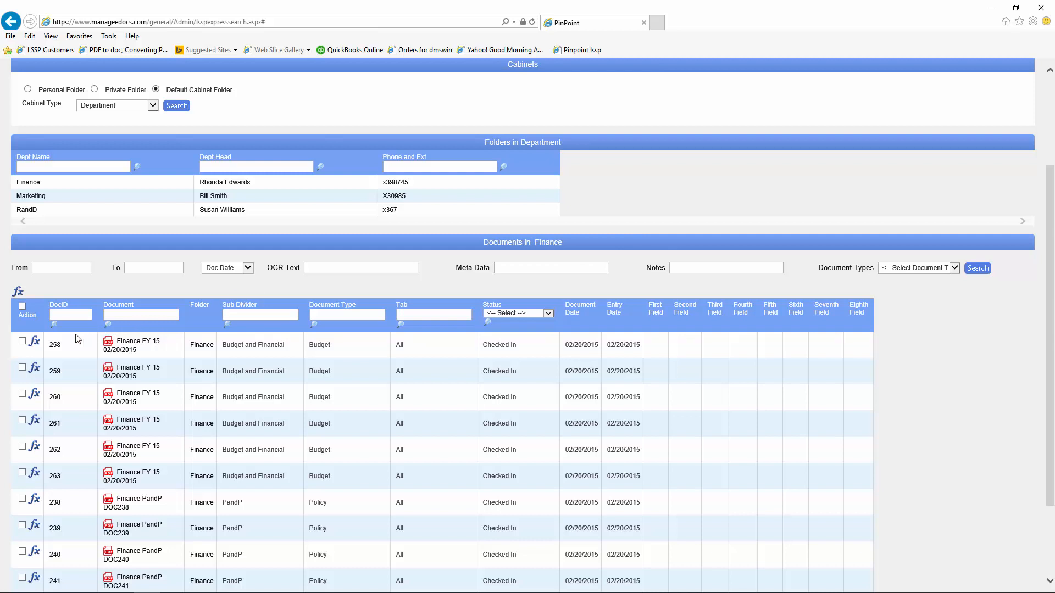
# Step: Show the OCR text of document 258, the Finance FY 15 02/20/2015 statement
pyautogui.click(35, 342)
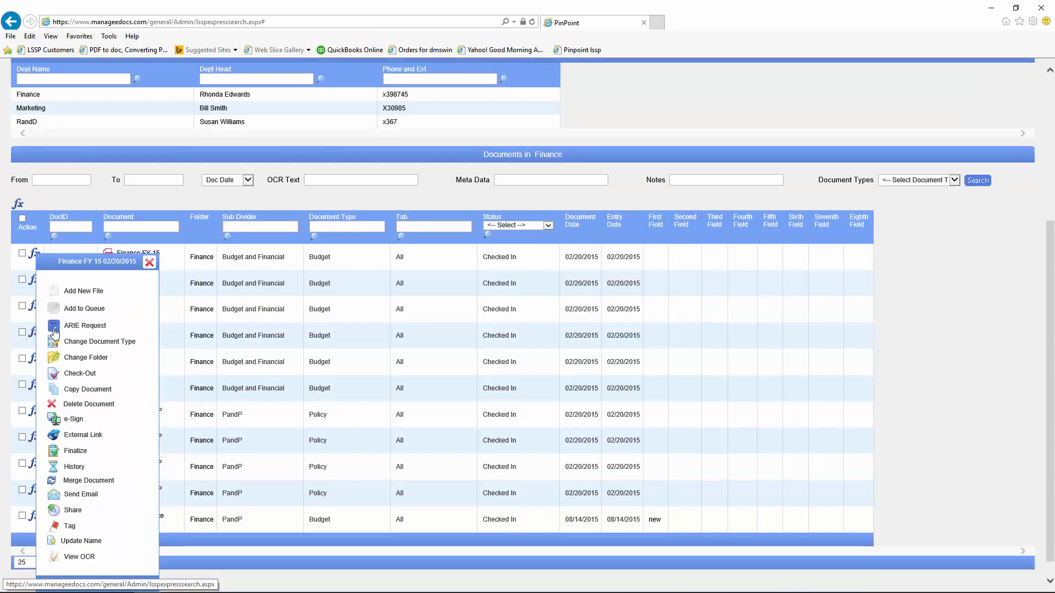
pyautogui.click(148, 265)
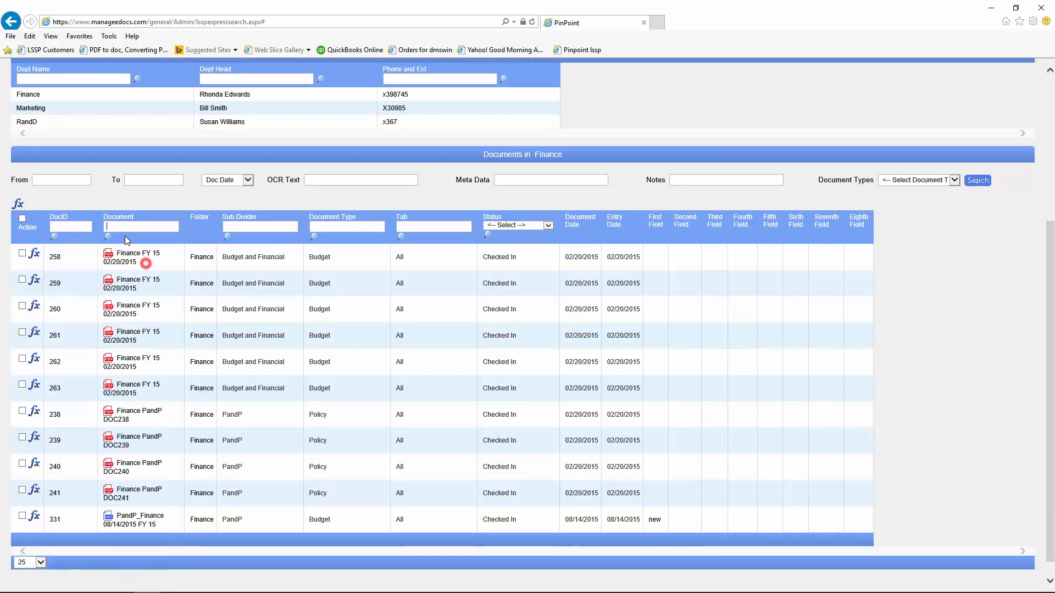
pyautogui.click(18, 207)
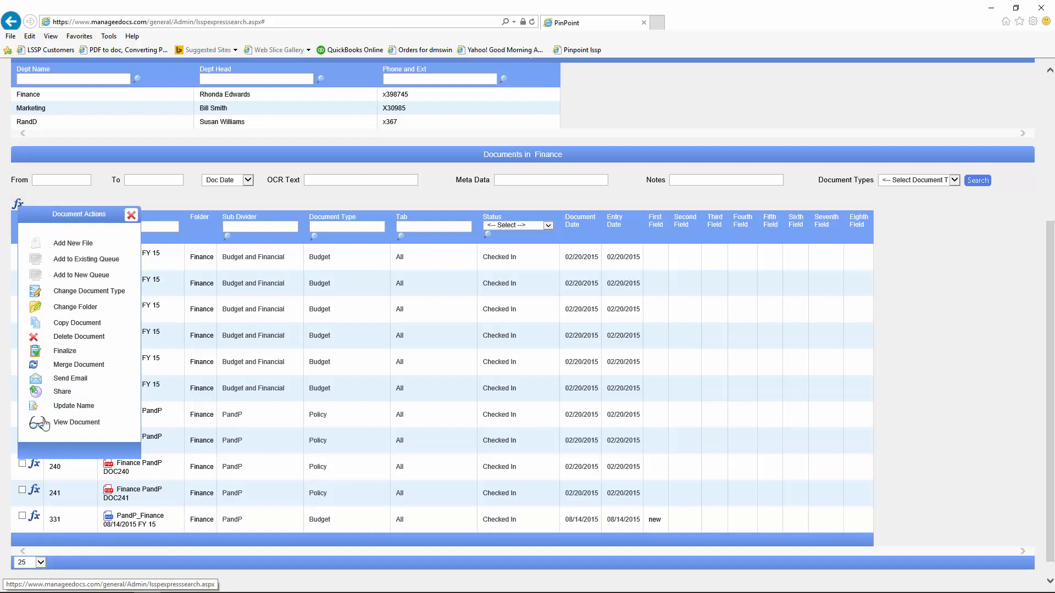
pyautogui.click(130, 215)
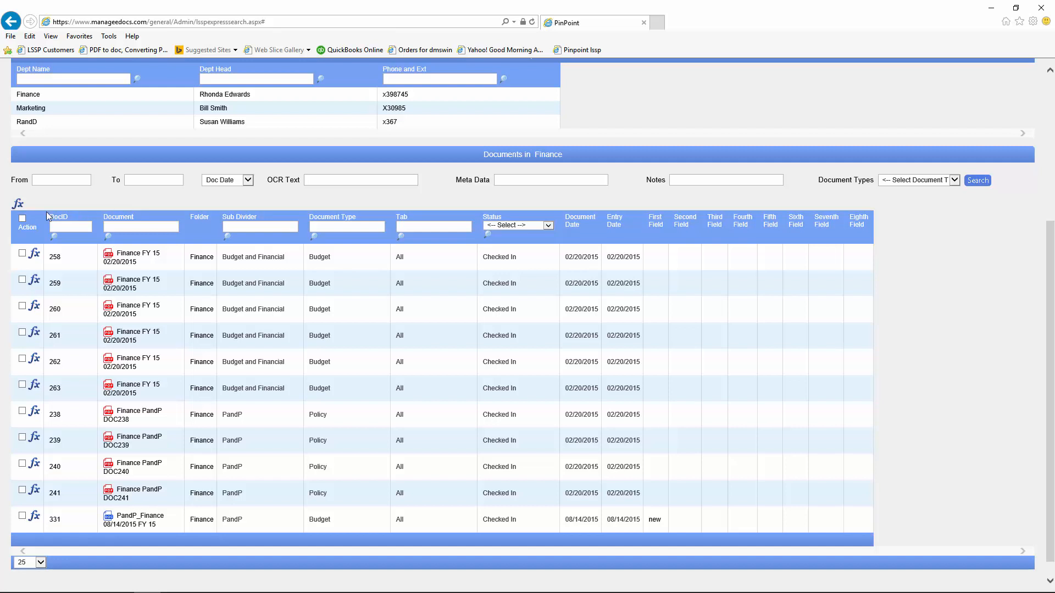
pyautogui.click(35, 255)
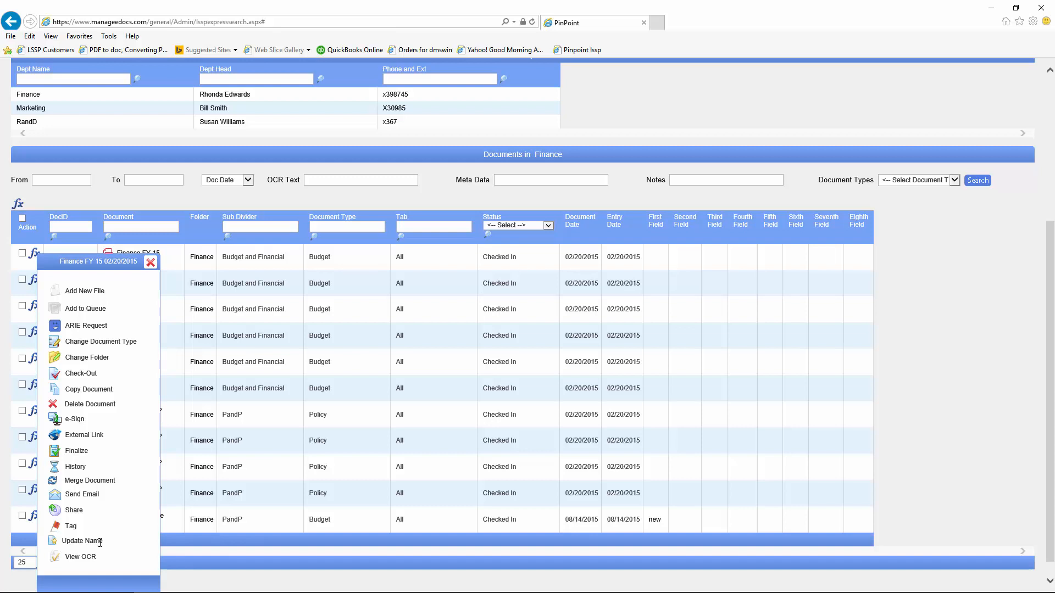
pyautogui.click(56, 559)
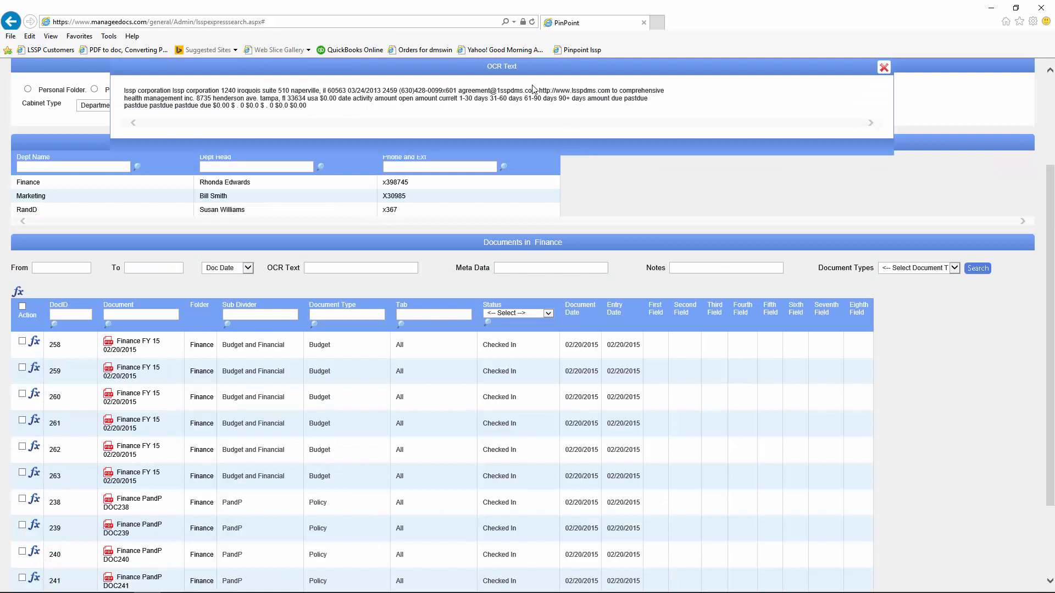
# Step: Search OCR text for 'suite' to list documents 258, 262, 263, 240 and 241, checking 258's match
pyautogui.click(883, 68)
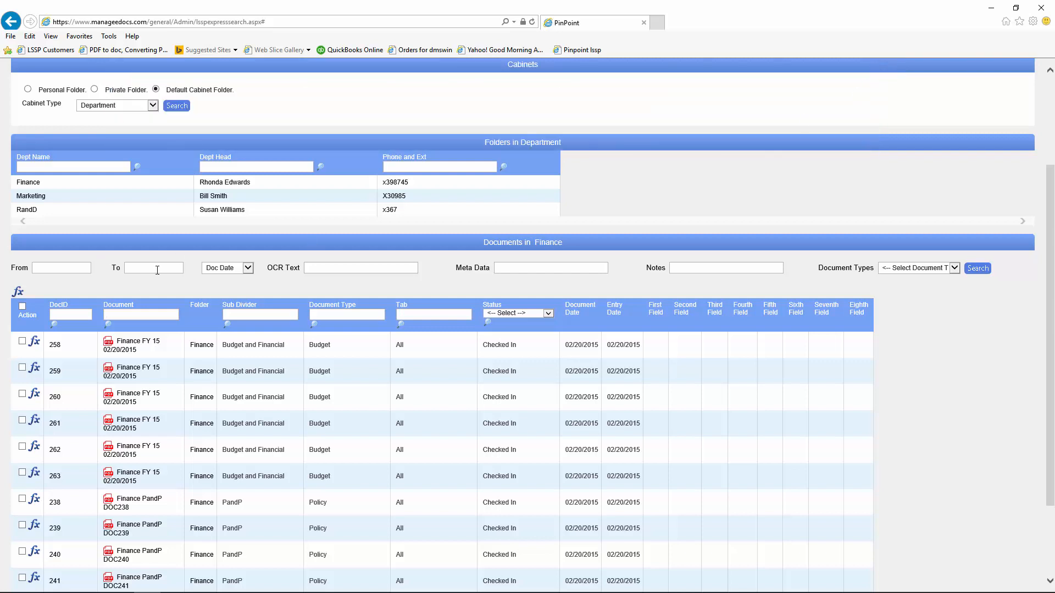
pyautogui.click(313, 268)
pyautogui.click(976, 270)
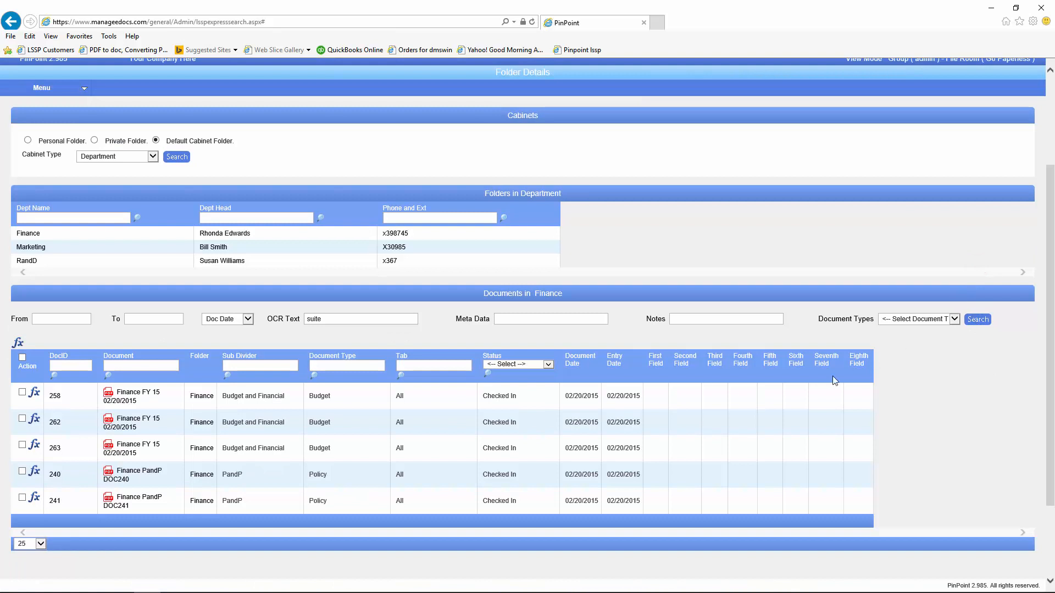
pyautogui.click(34, 394)
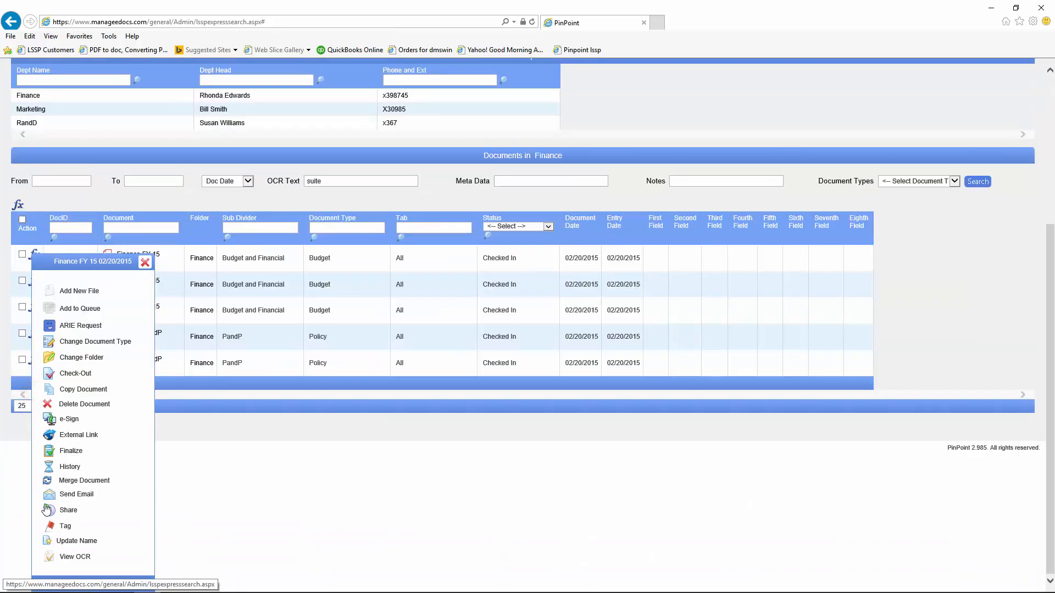
pyautogui.click(48, 558)
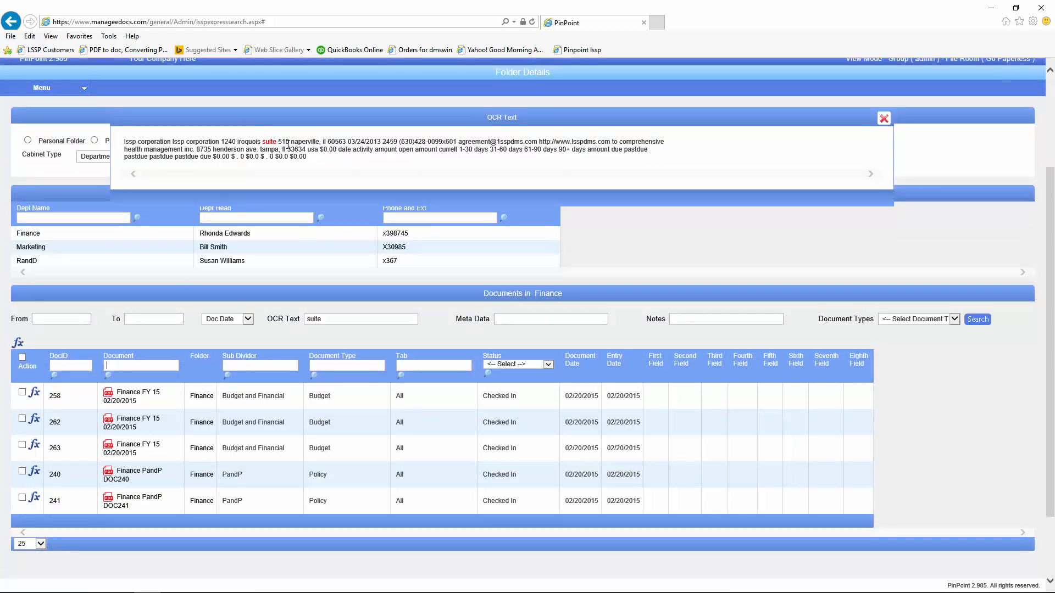
pyautogui.click(884, 119)
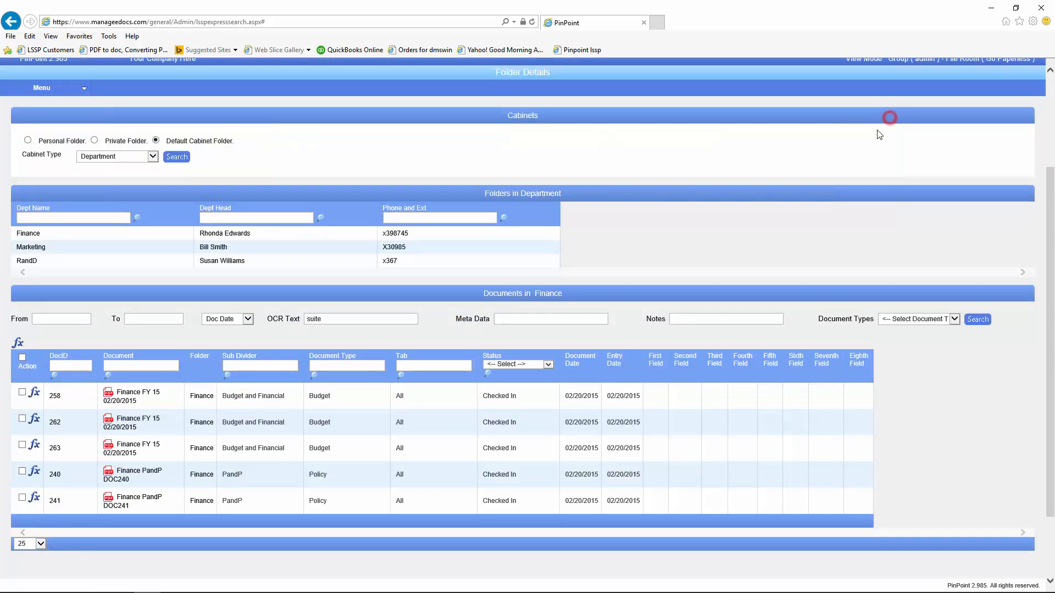
pyautogui.click(121, 428)
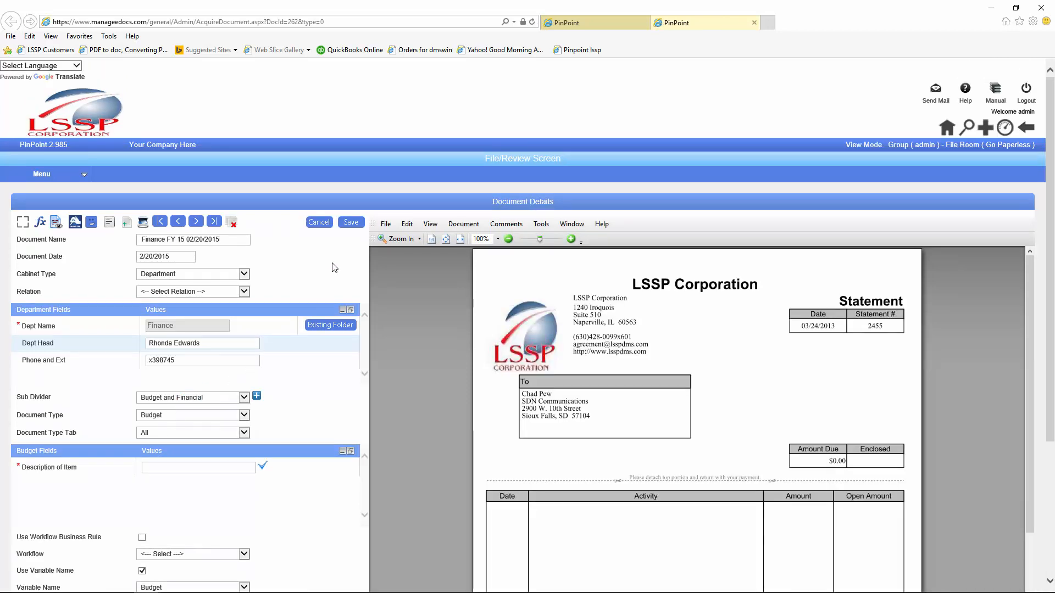
pyautogui.click(407, 225)
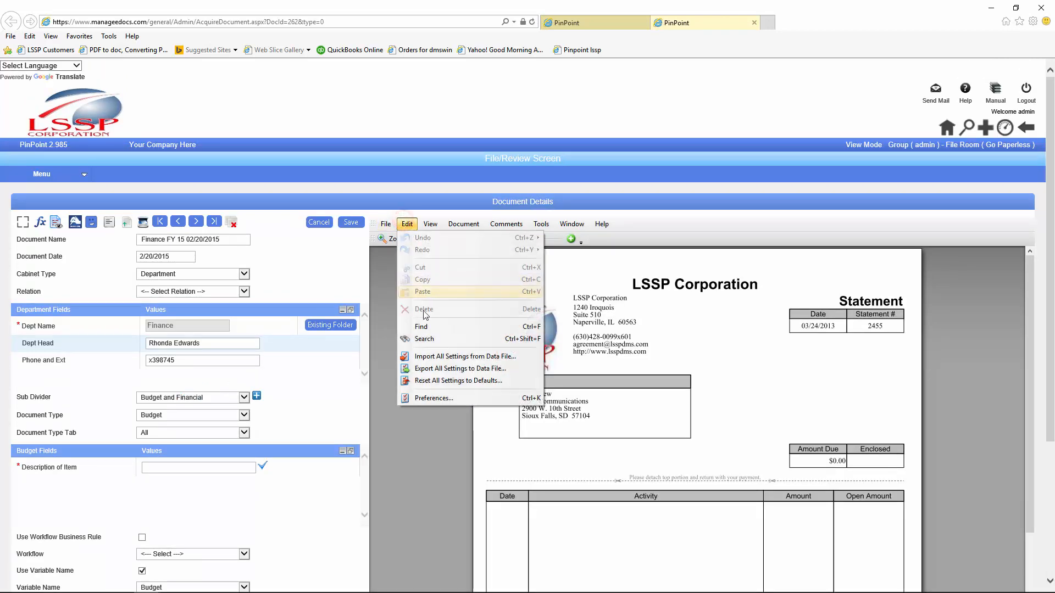
pyautogui.click(423, 339)
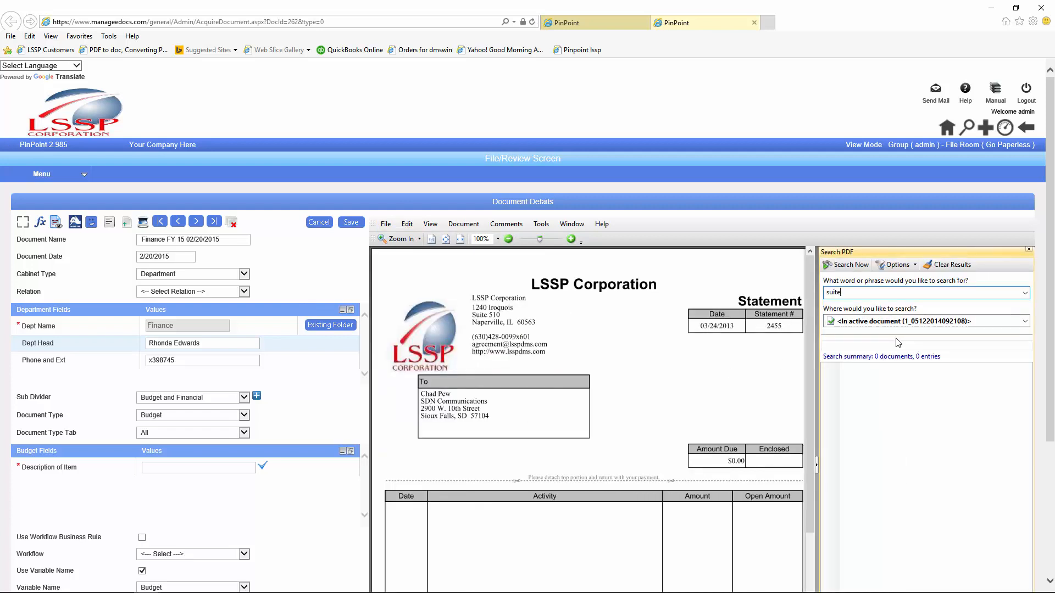
pyautogui.press('Return')
pyautogui.click(861, 383)
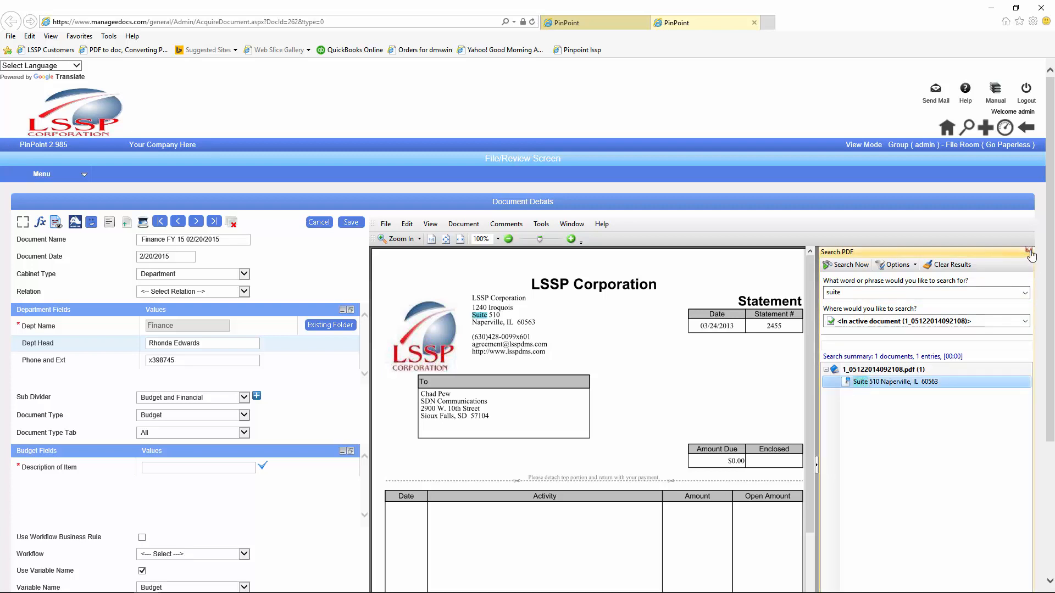
pyautogui.click(753, 22)
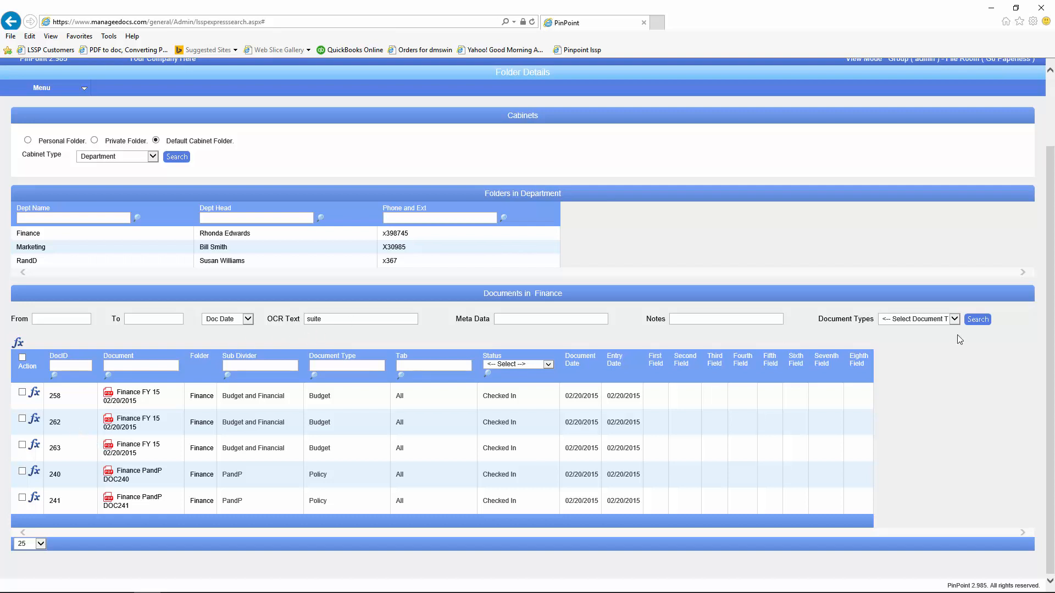
# Step: Clear 'suite' from the OCR Text filter and rerun the search
pyautogui.click(336, 319)
pyautogui.doubleClick(337, 319)
pyautogui.press('BackSpace')
pyautogui.click(980, 320)
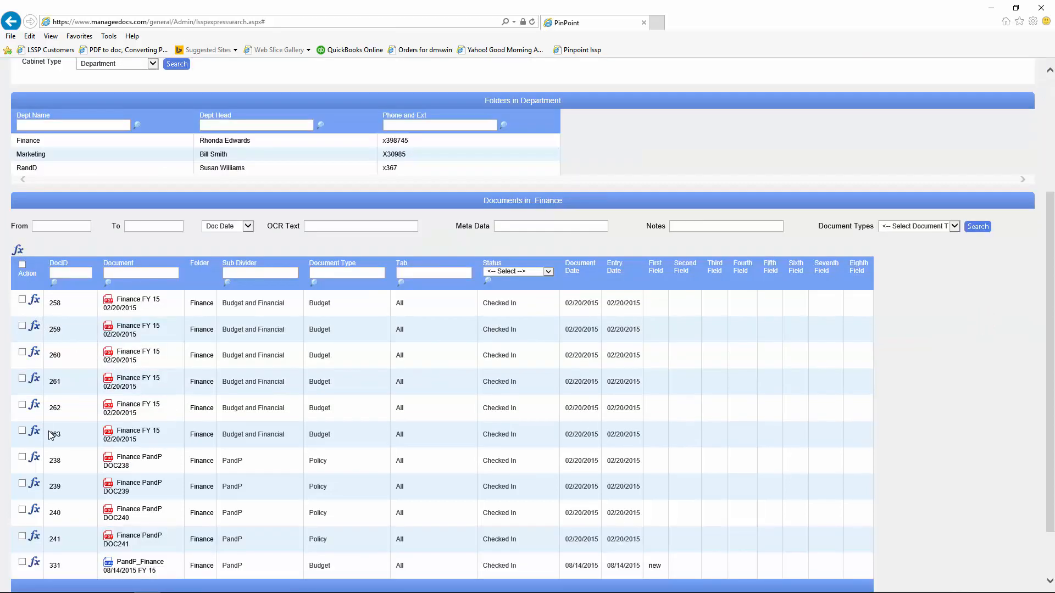
# Step: Tag Finance document 331 with #Pat and #approve
pyautogui.scroll(-2, 51, 435)
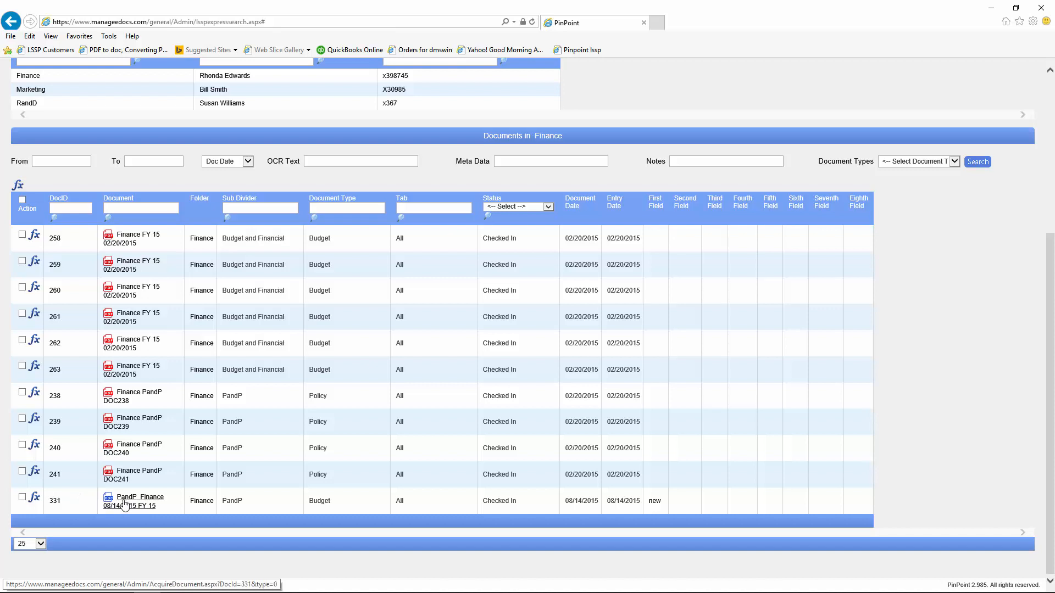
pyautogui.click(35, 498)
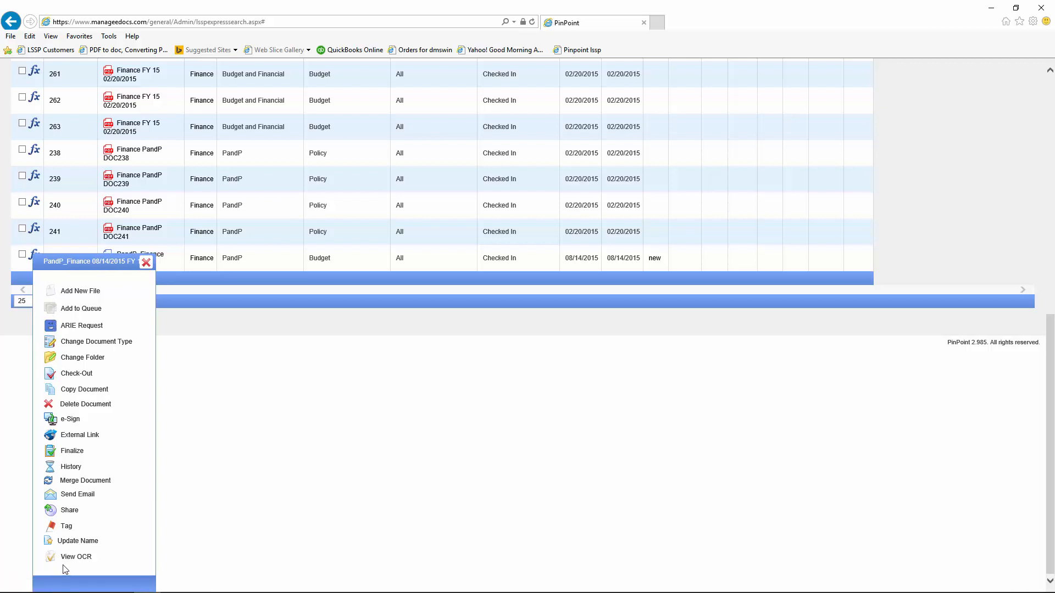
pyautogui.click(52, 528)
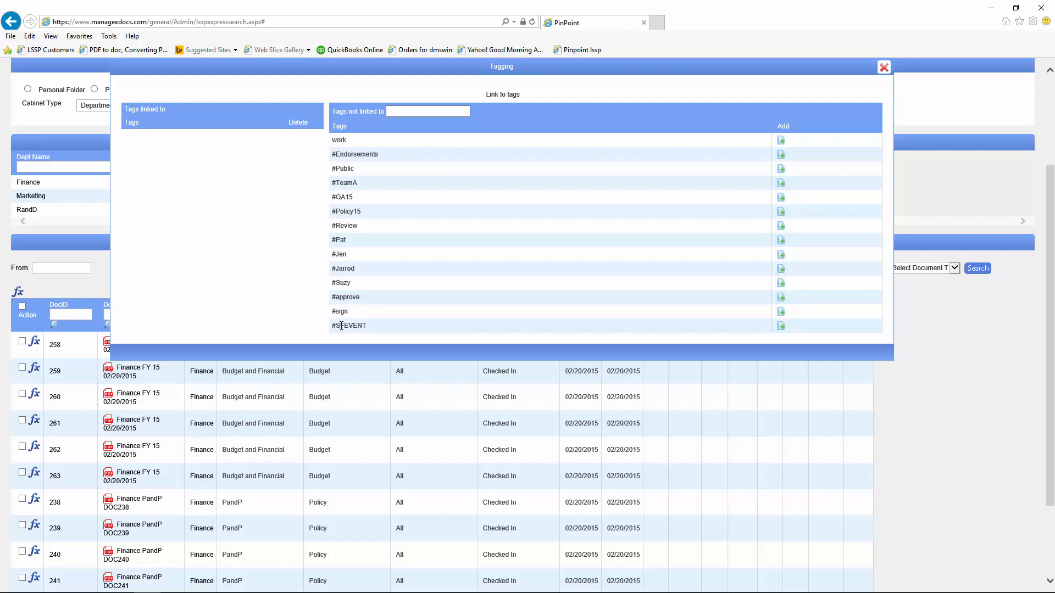
pyautogui.click(780, 241)
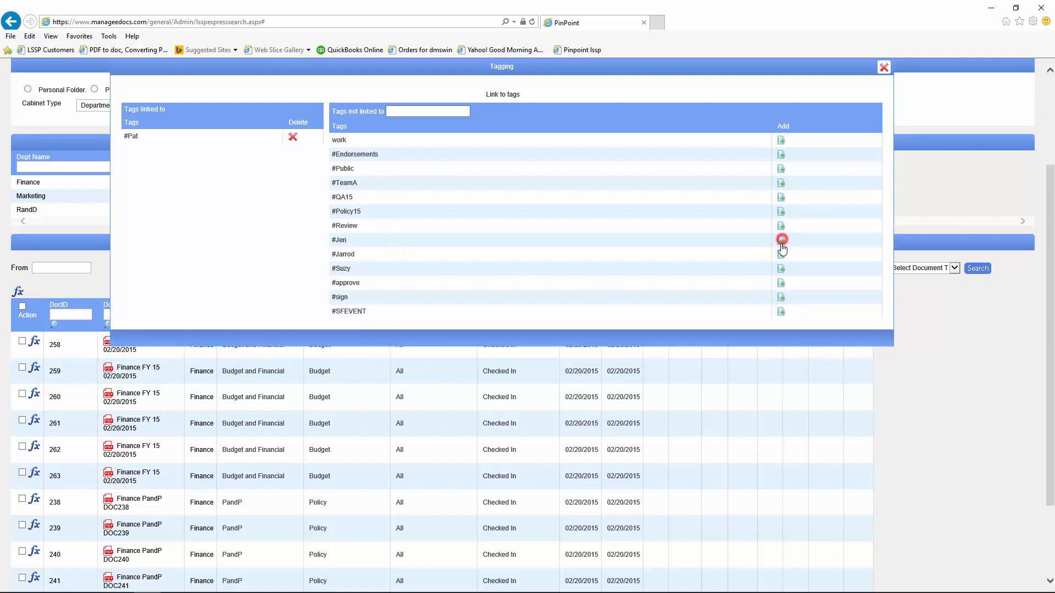
pyautogui.click(778, 283)
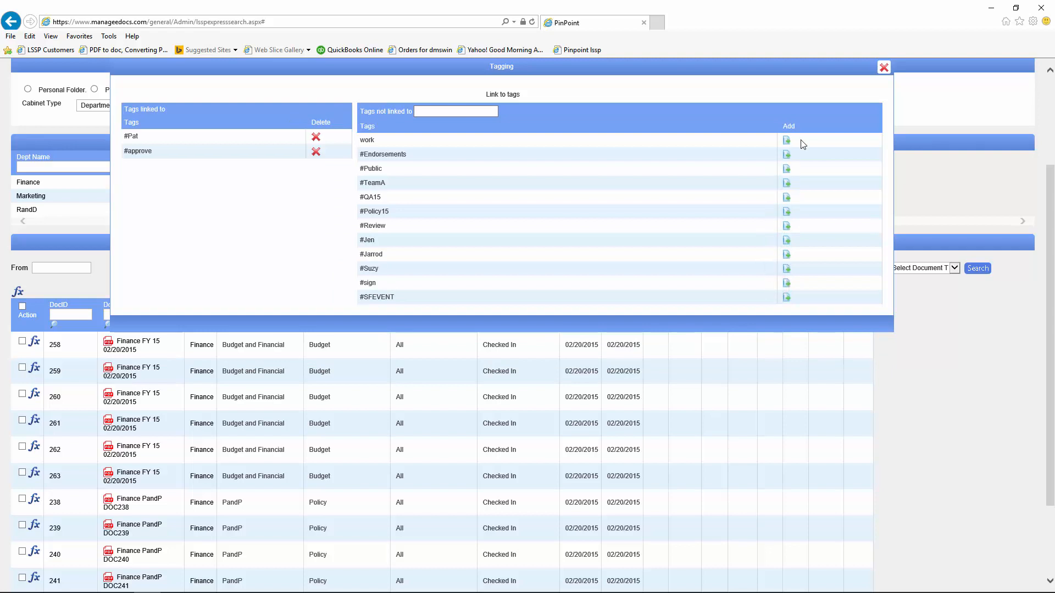
pyautogui.click(884, 67)
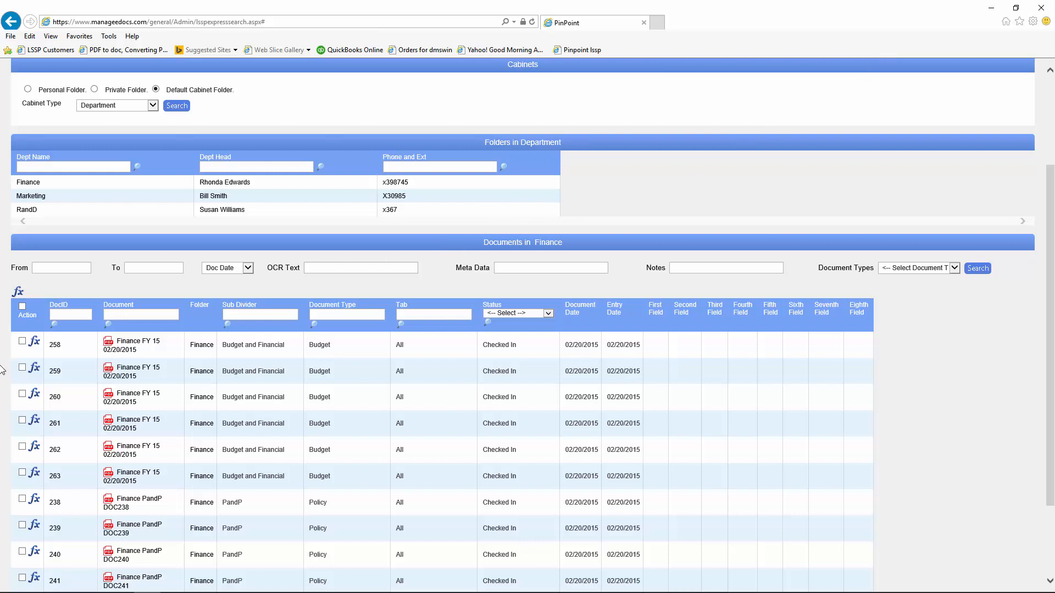
# Step: Tick documents 258, 260 and 262 and preview the bulk Document Actions menu
pyautogui.click(21, 341)
pyautogui.click(23, 394)
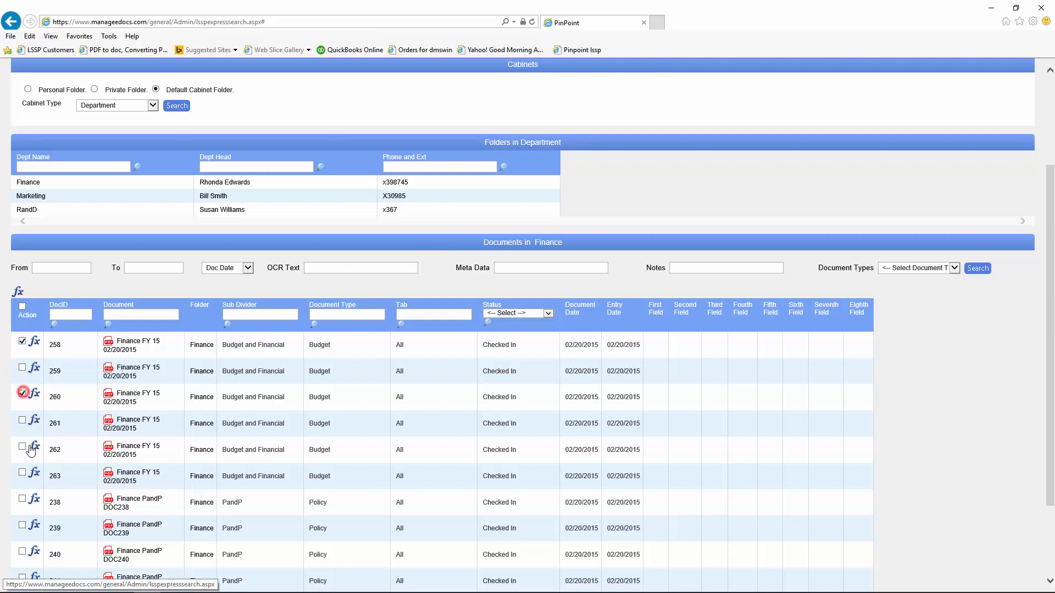
pyautogui.click(22, 447)
pyautogui.click(21, 293)
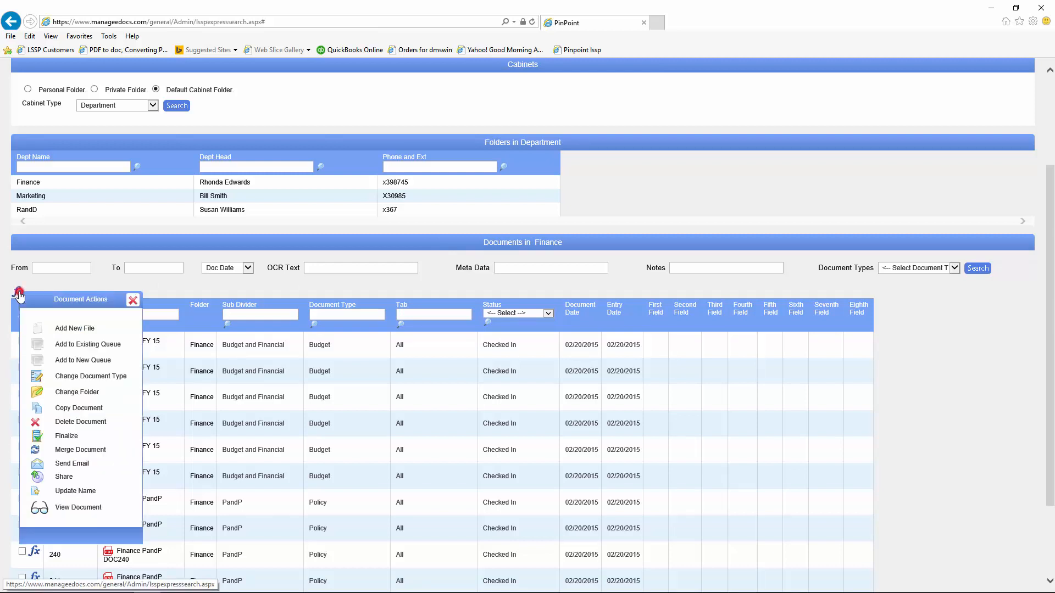
pyautogui.click(132, 300)
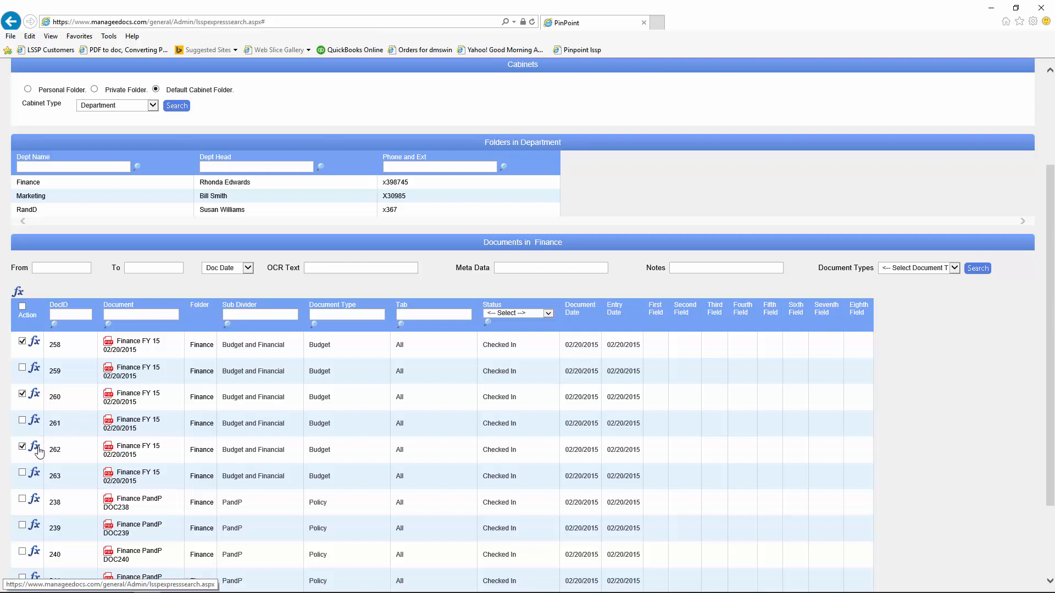
pyautogui.click(123, 457)
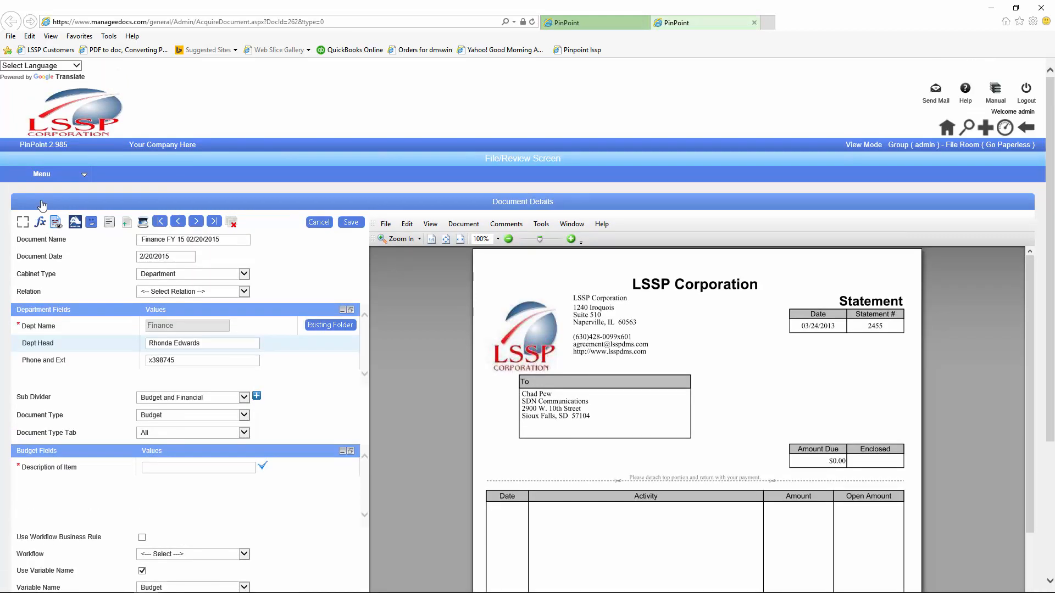
pyautogui.click(41, 223)
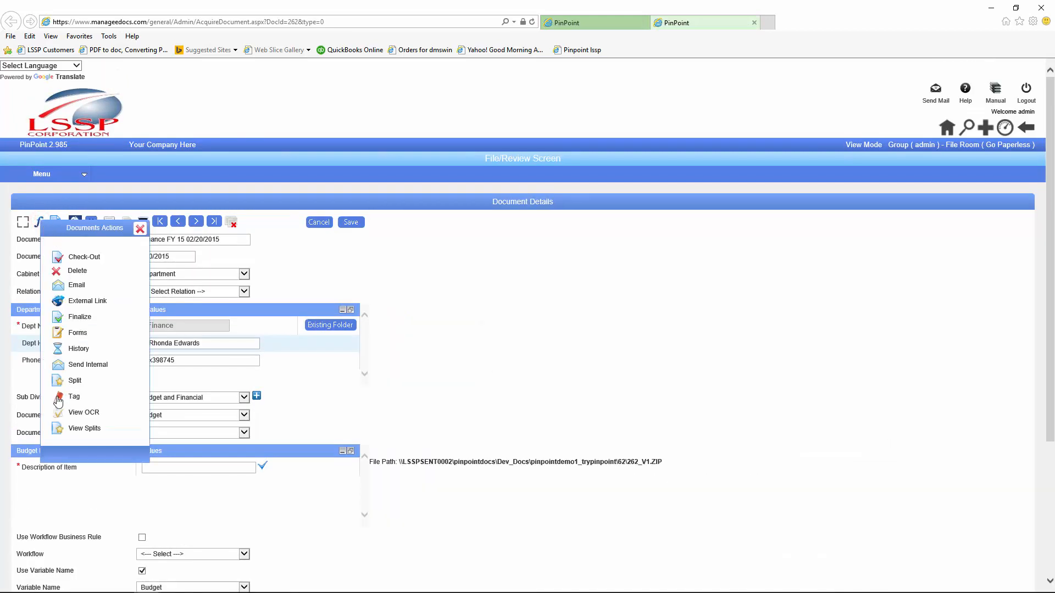
pyautogui.click(141, 229)
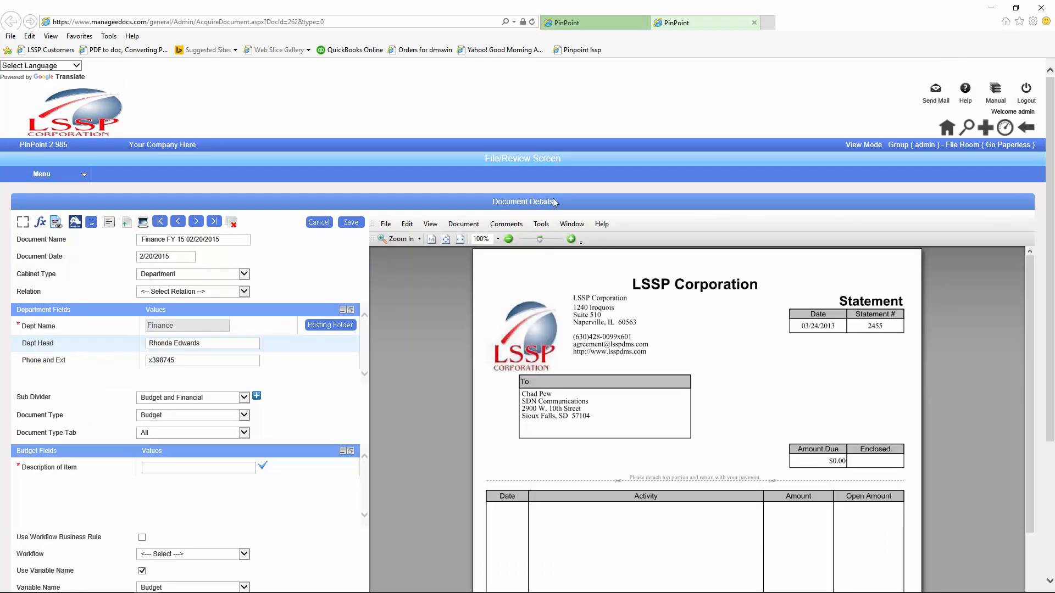
pyautogui.click(753, 22)
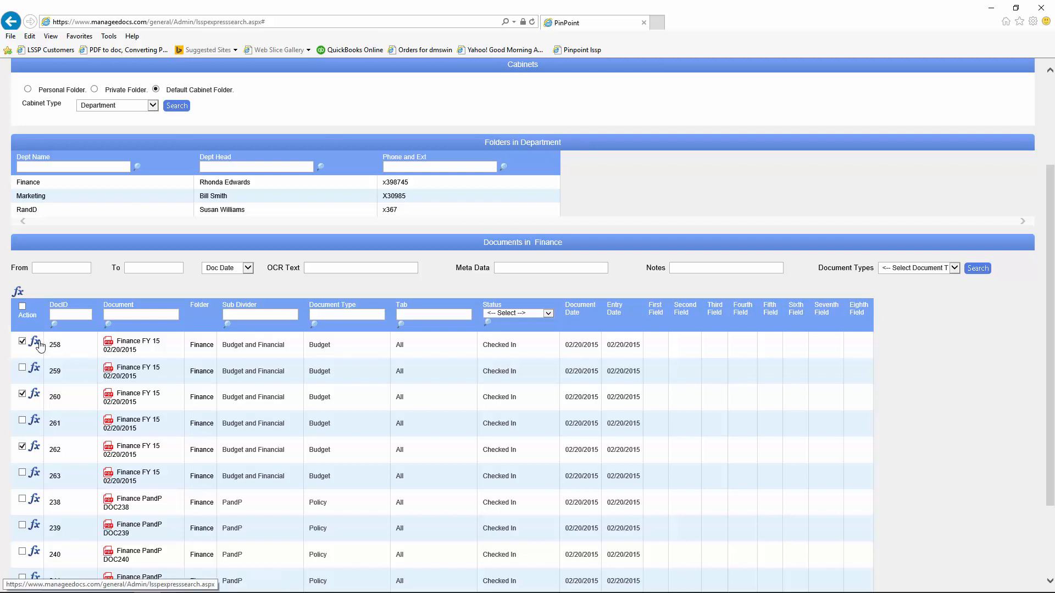
# Step: Run a content search filtered by the #Pat tag, then delete 'suite' from Content Field 1
pyautogui.scroll(3, 556, 339)
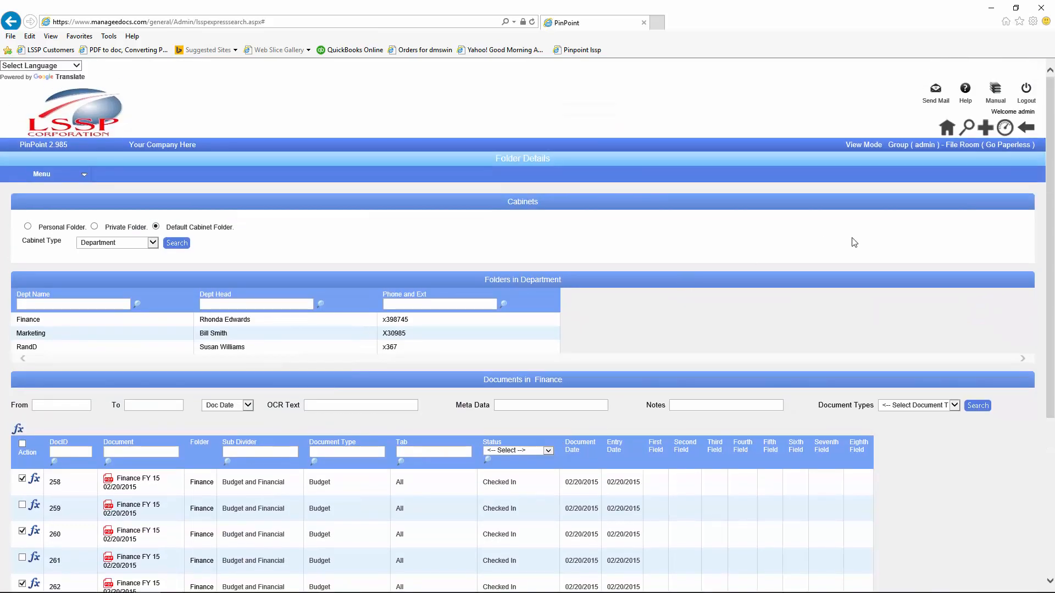
pyautogui.click(966, 131)
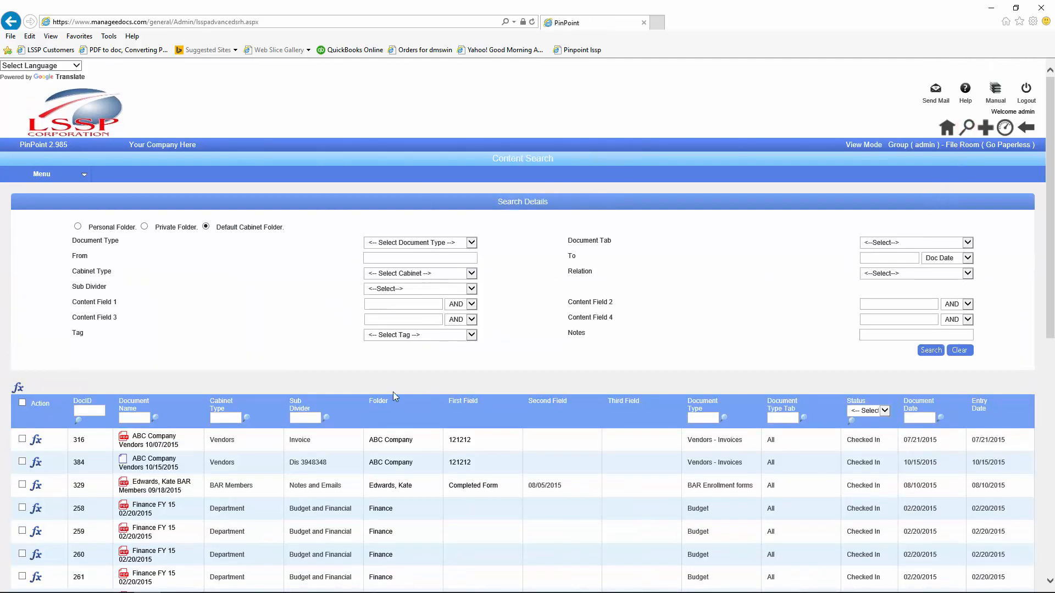
pyautogui.click(470, 335)
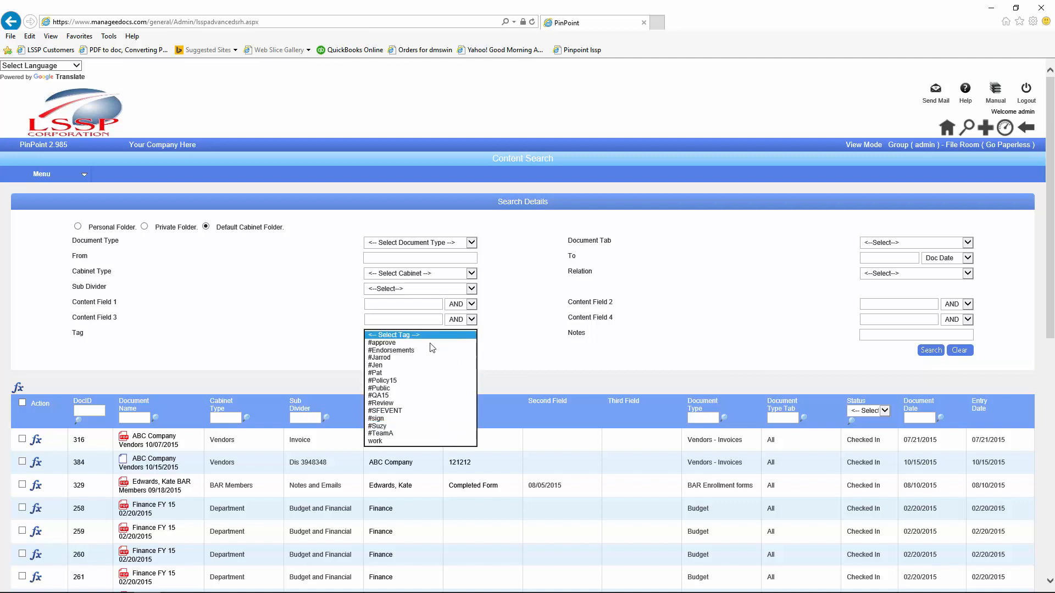
pyautogui.click(386, 374)
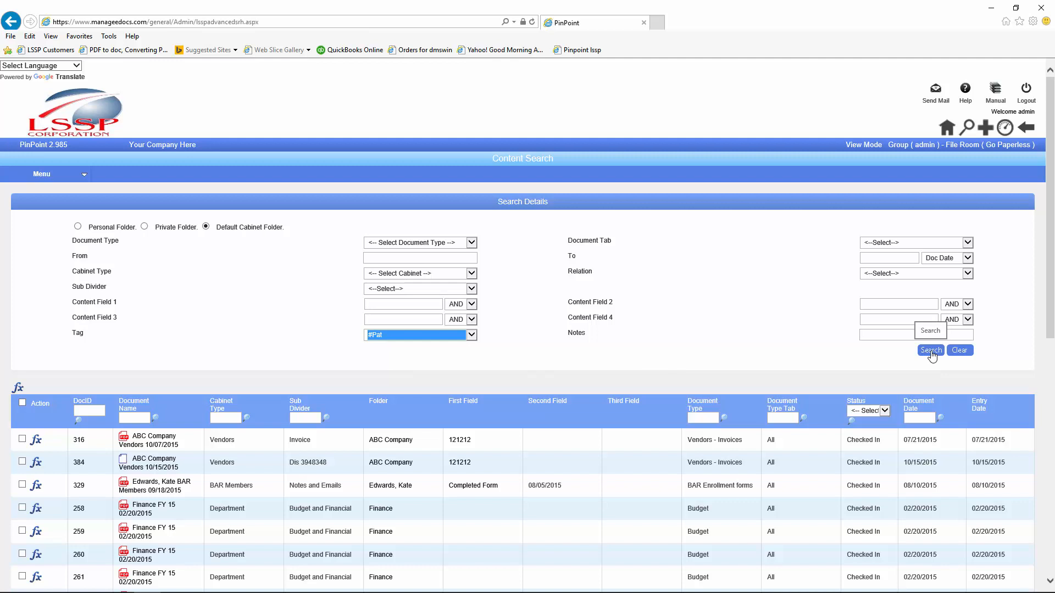
pyautogui.click(931, 352)
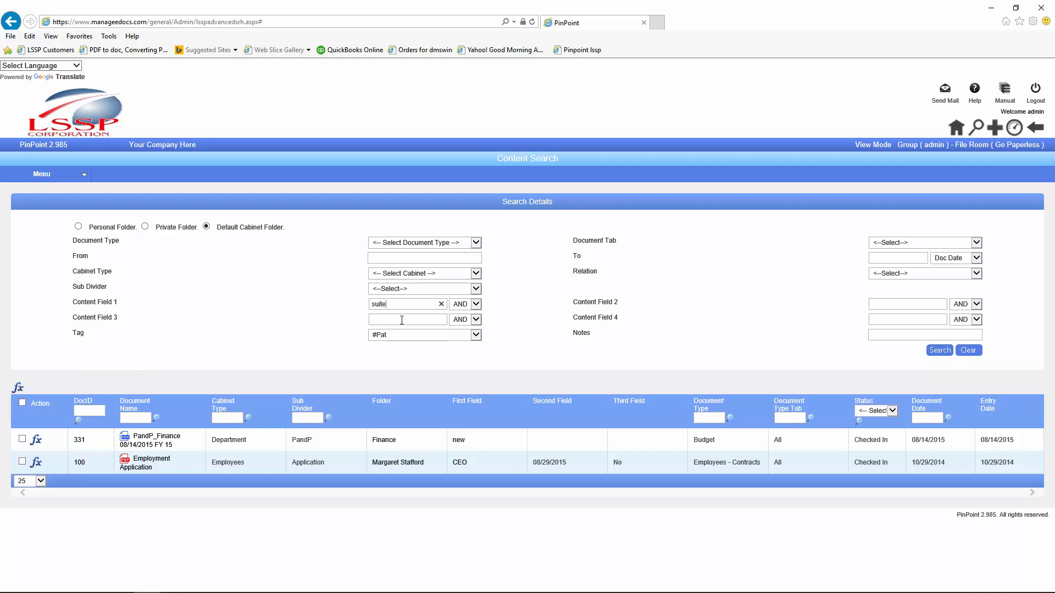
pyautogui.click(940, 351)
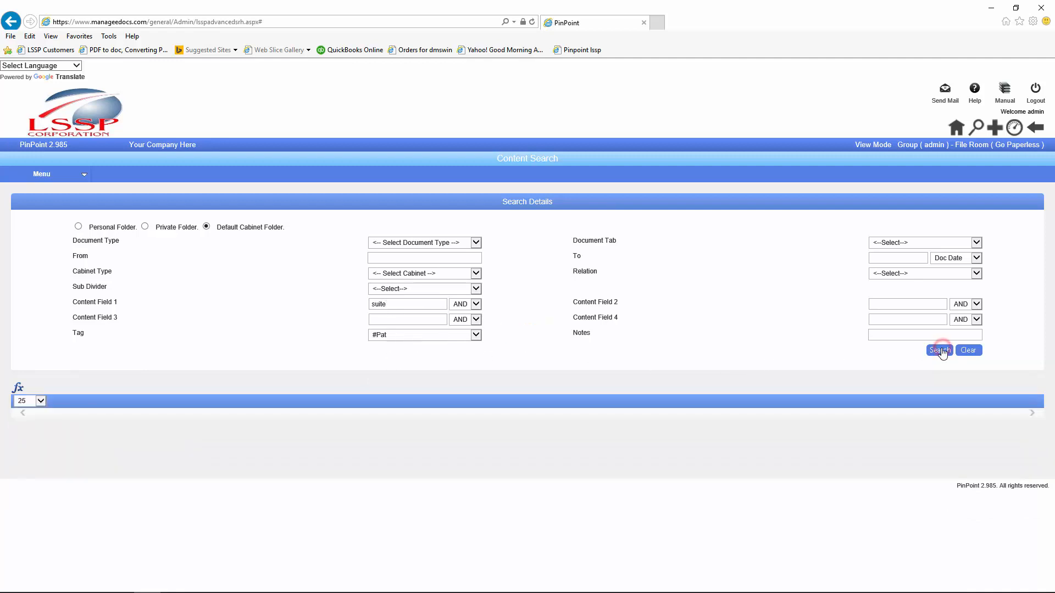
pyautogui.doubleClick(394, 304)
pyautogui.press('BackSpace')
# Step: List the Department cabinet's Finance folder documents, starting with budget files 258 through 263
pyautogui.moveTo(33, 178)
pyautogui.moveTo(32, 204)
pyautogui.click(955, 127)
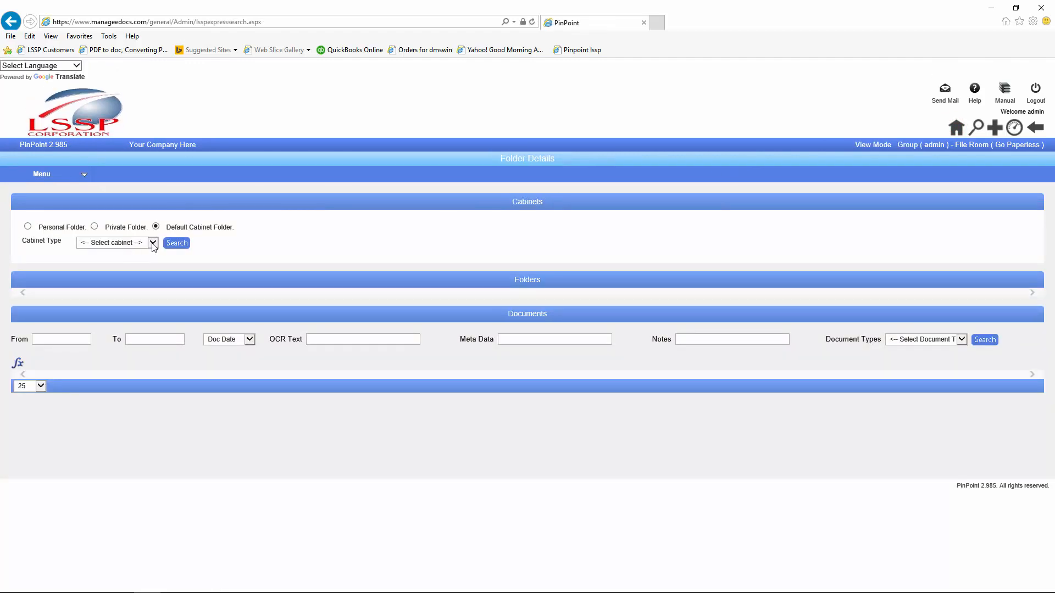
pyautogui.click(147, 243)
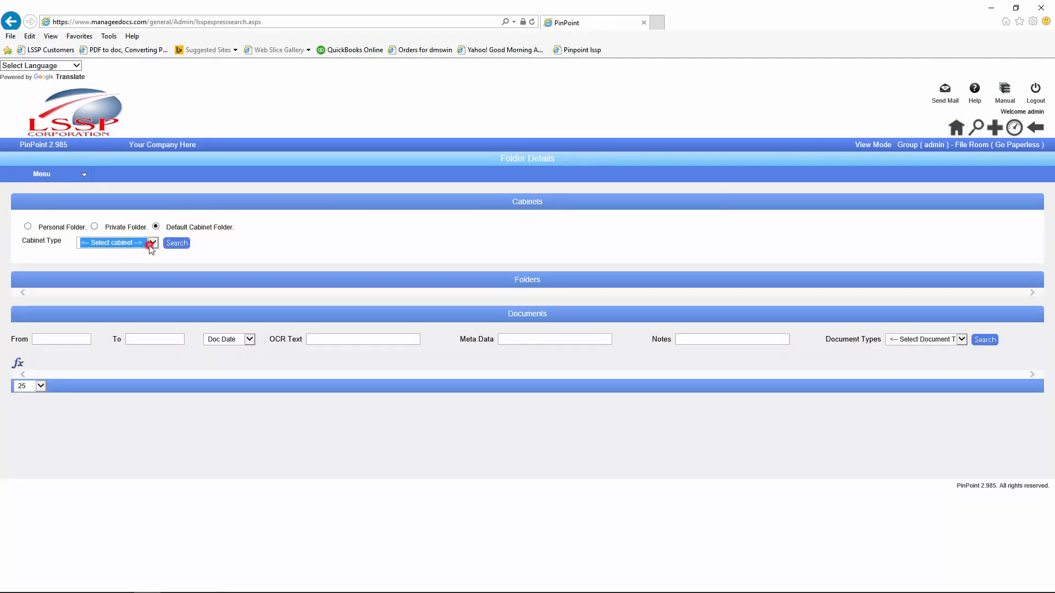
pyautogui.click(158, 266)
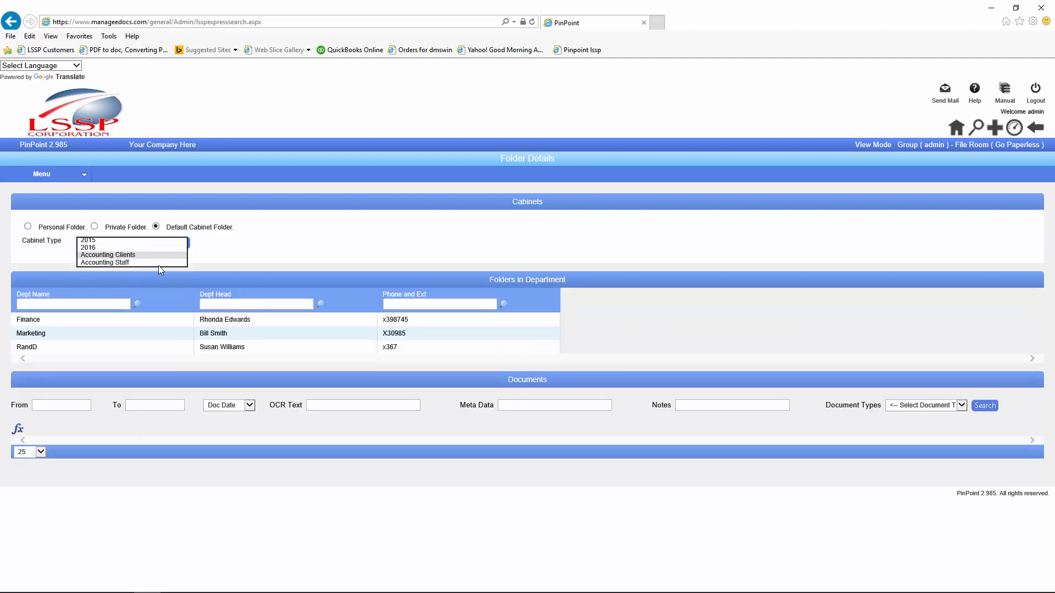
pyautogui.click(28, 320)
pyautogui.scroll(-3, 82, 390)
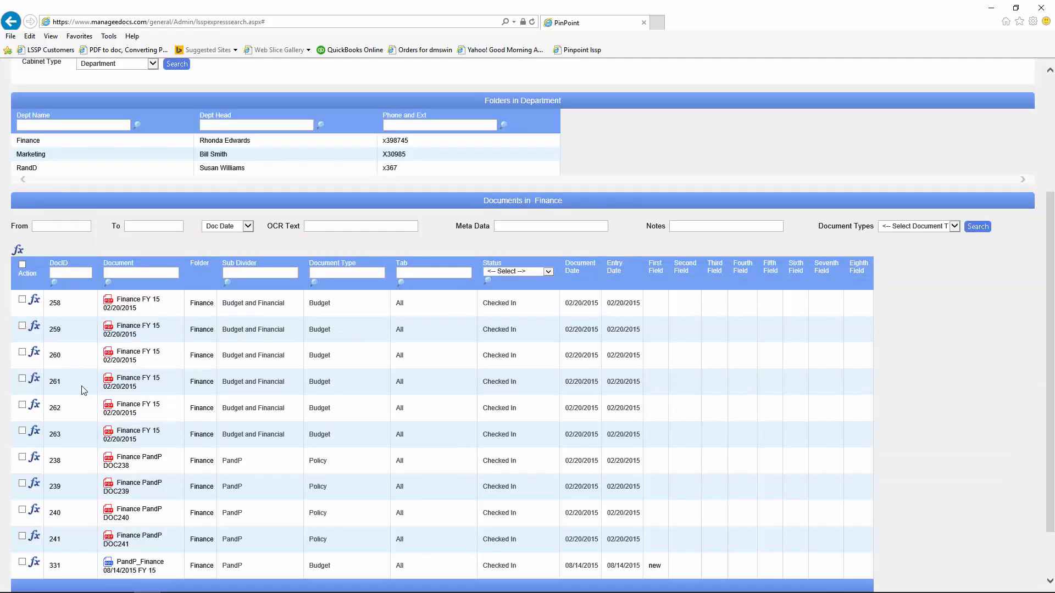
pyautogui.scroll(-2, 82, 390)
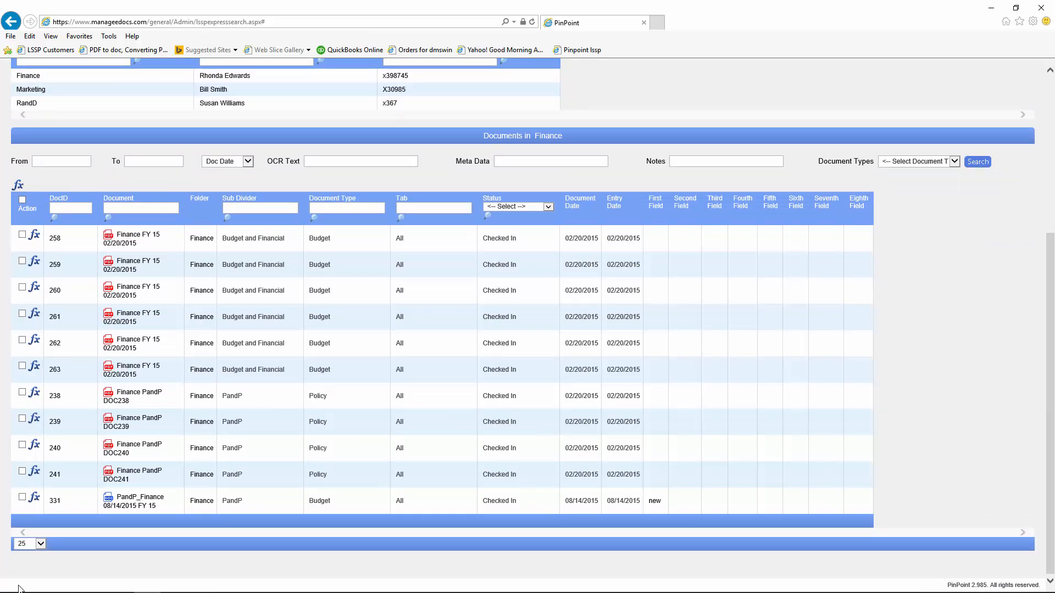
# Step: Check out document 331 and open its native sample_331.docx in Word
pyautogui.click(34, 497)
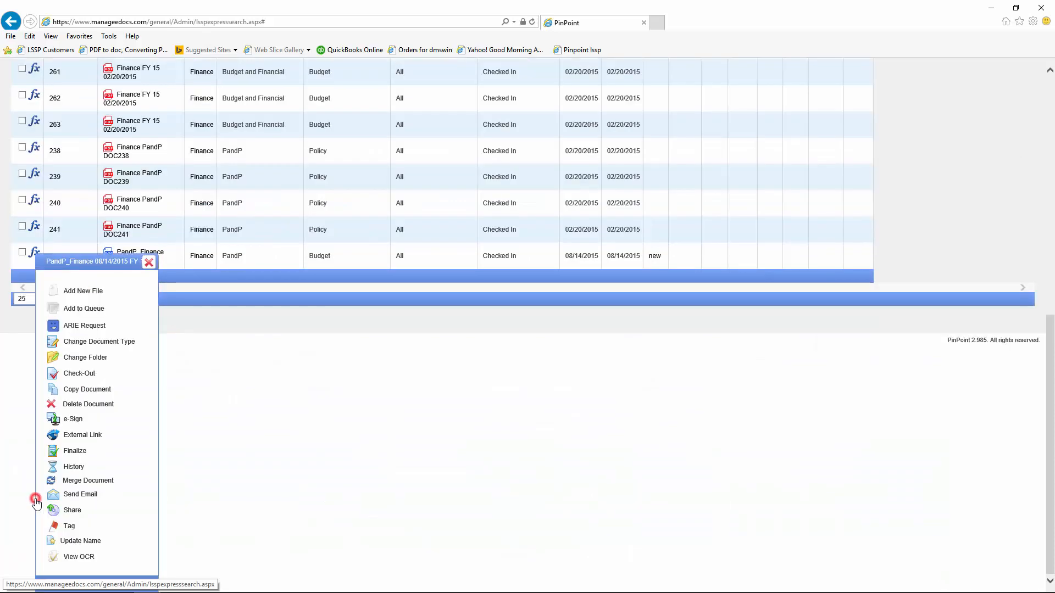
pyautogui.click(52, 375)
pyautogui.scroll(3, 296, 403)
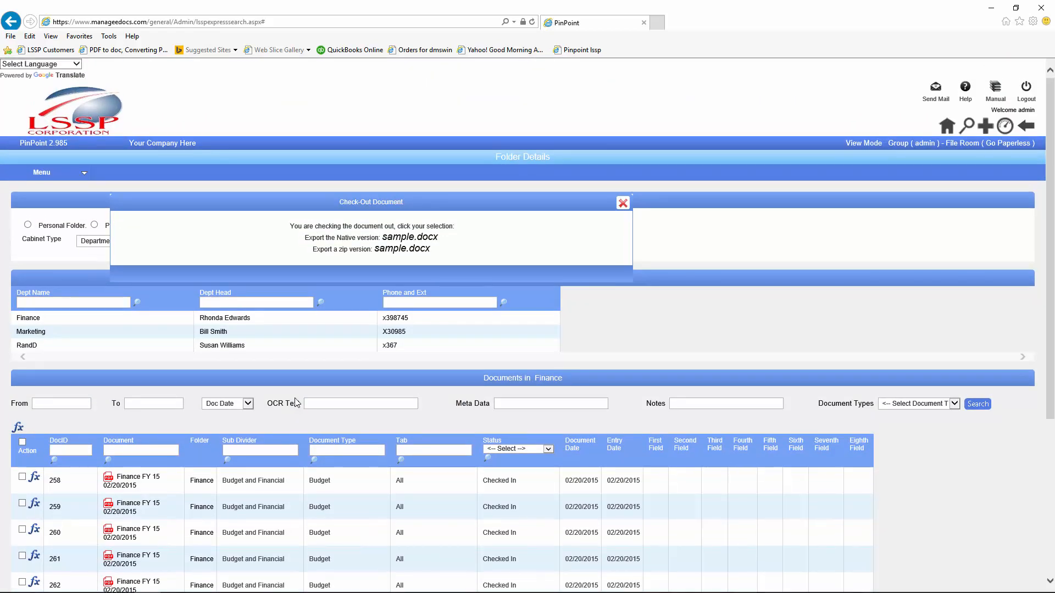
pyautogui.click(394, 245)
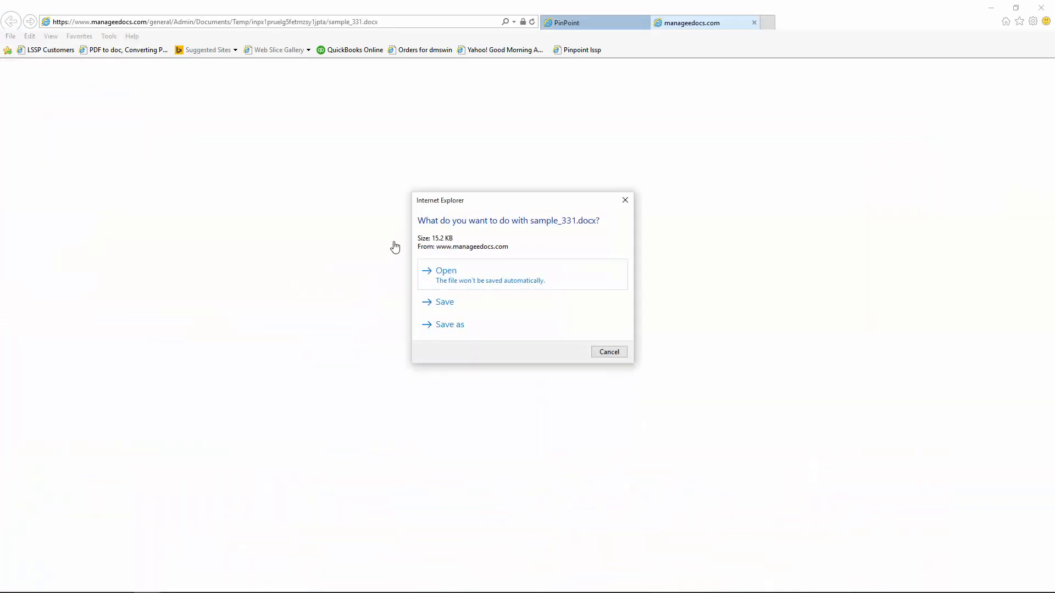
pyautogui.click(446, 270)
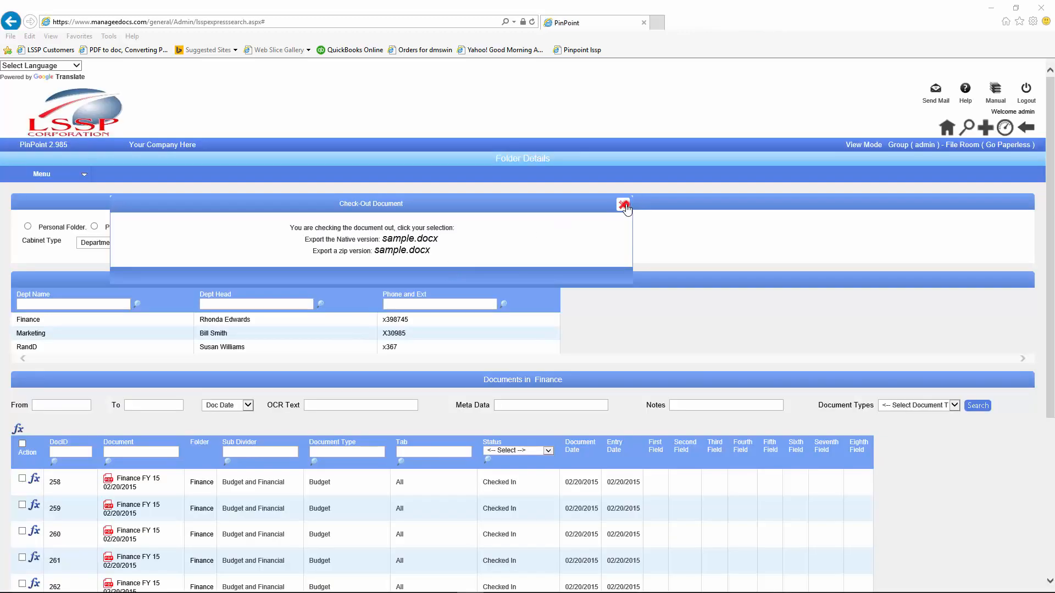
pyautogui.click(625, 204)
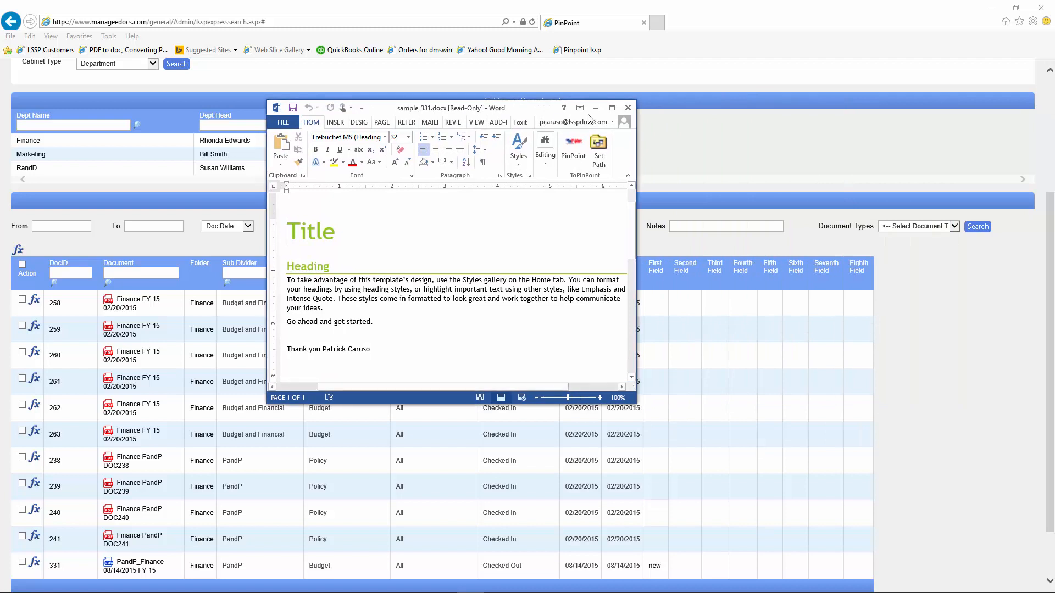
# Step: Save sample_331.docx back to PinPoint's Checked In Path from Word, then close Word
pyautogui.click(612, 107)
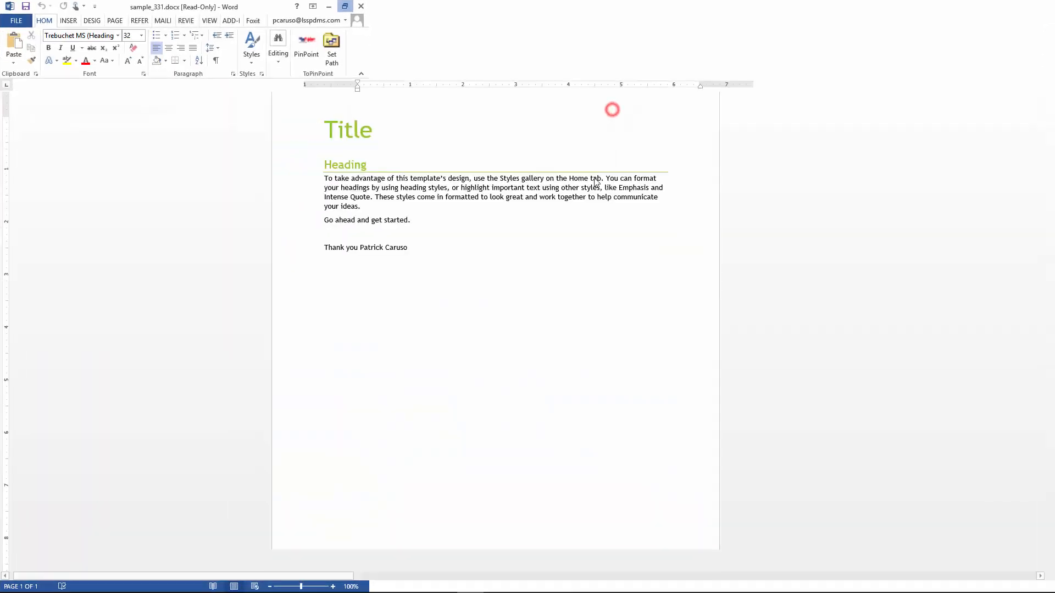
pyautogui.click(455, 224)
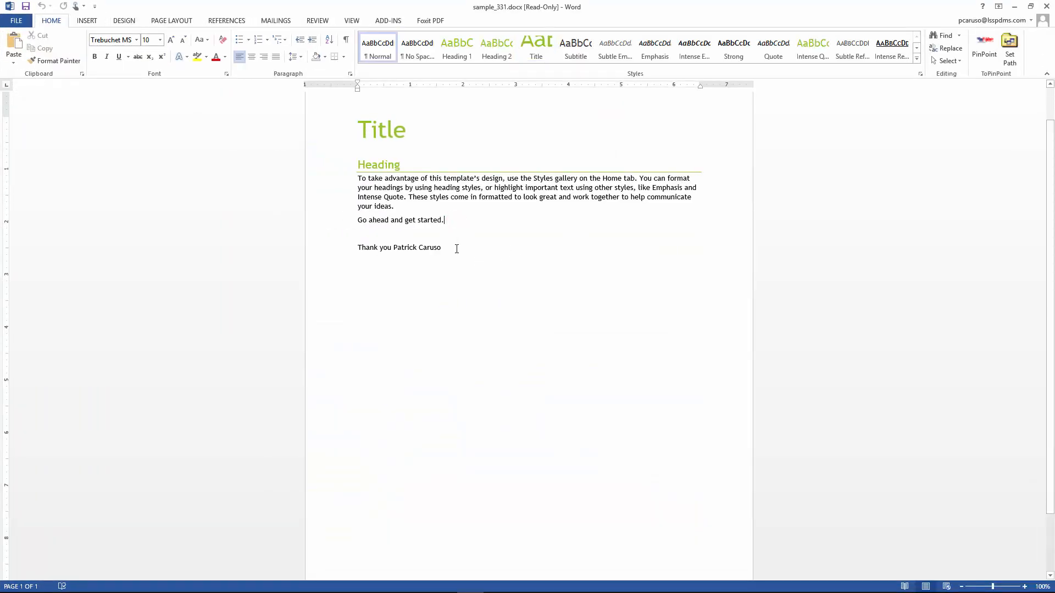
pyautogui.click(456, 249)
pyautogui.click(980, 47)
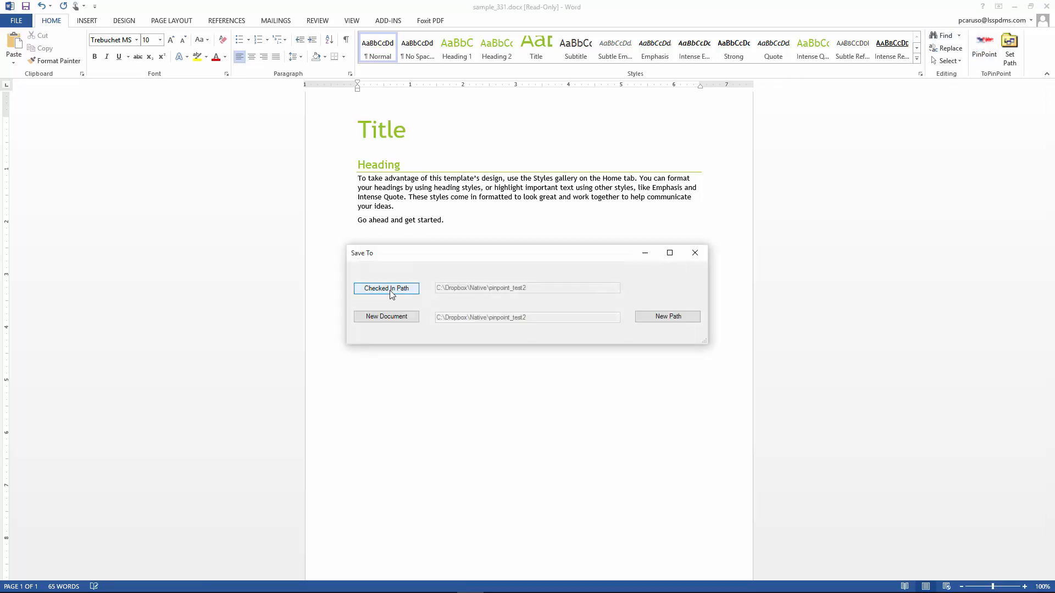
pyautogui.click(390, 291)
pyautogui.click(624, 338)
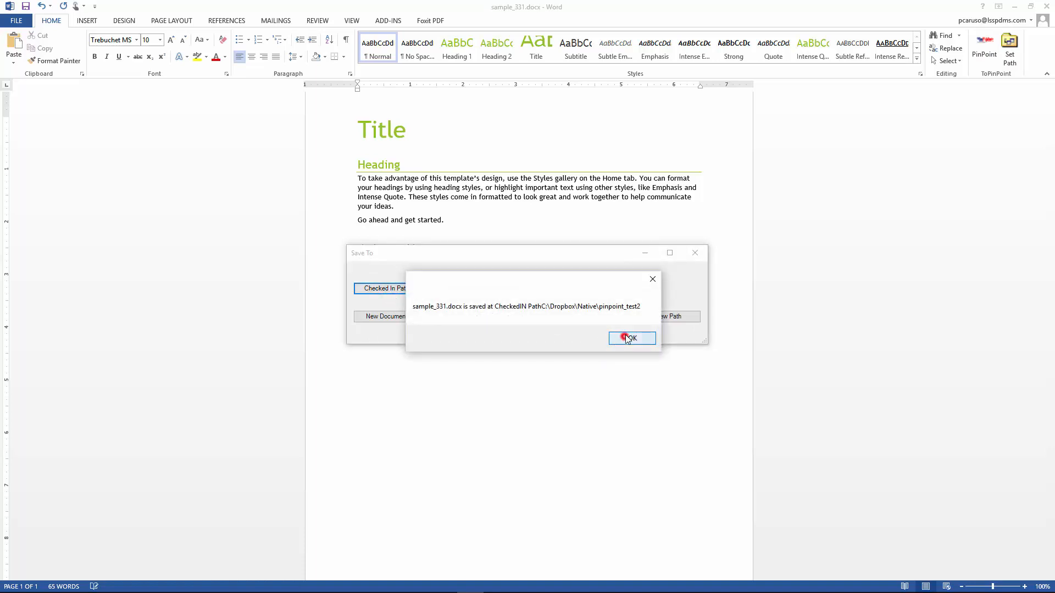
pyautogui.click(1045, 8)
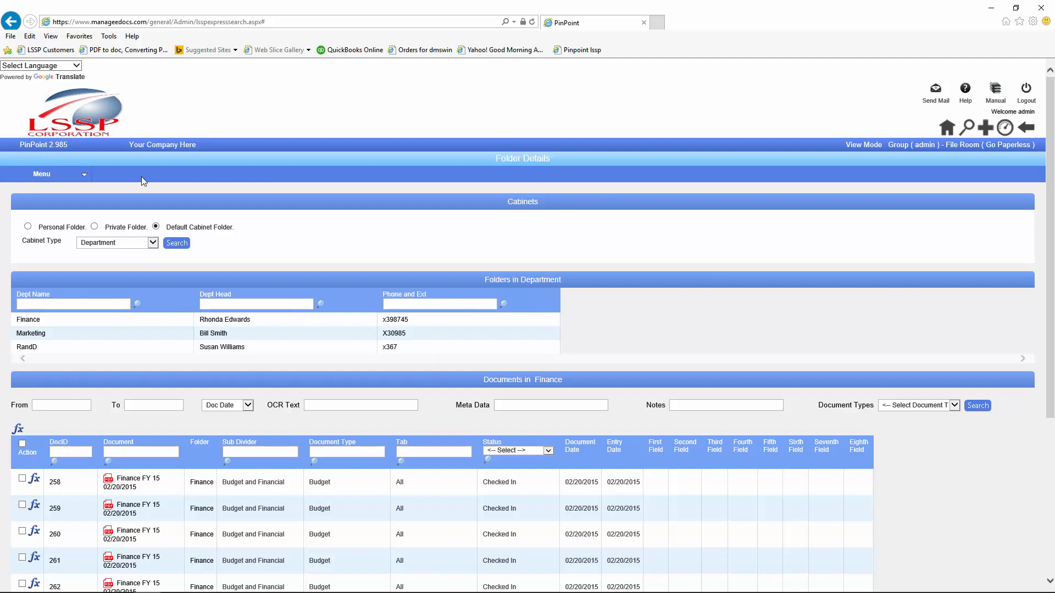
# Step: Reload the Finance folder's documents and reopen the action menu for document 258
pyautogui.click(28, 320)
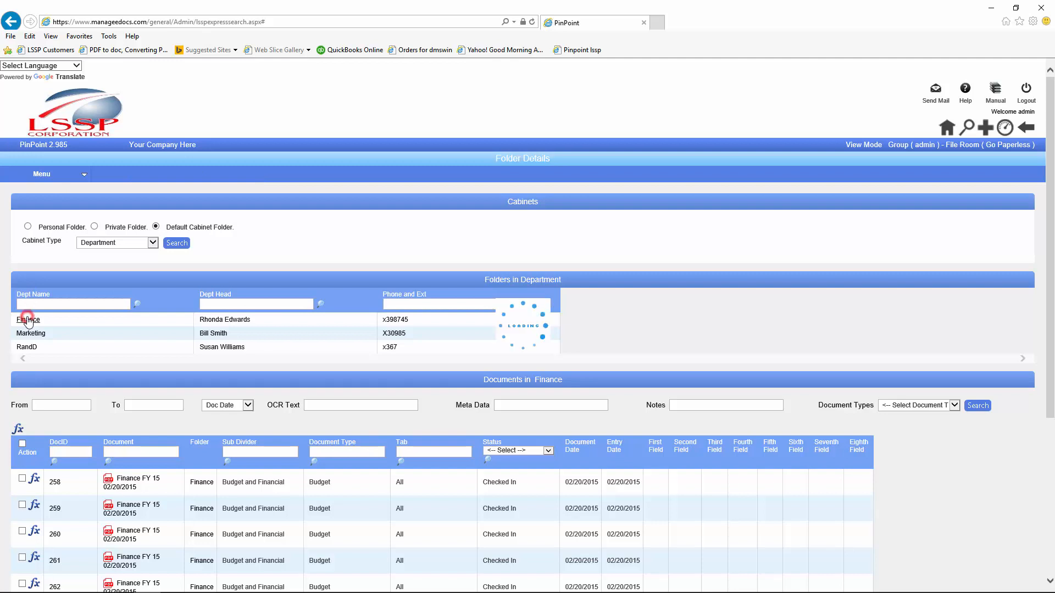
pyautogui.scroll(-3, 35, 327)
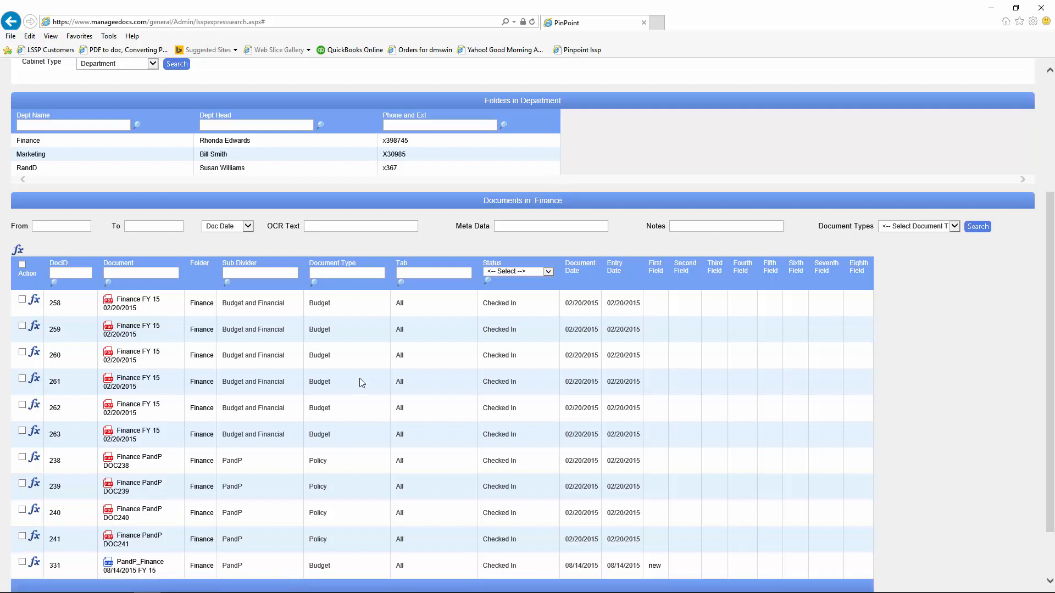
pyautogui.click(37, 356)
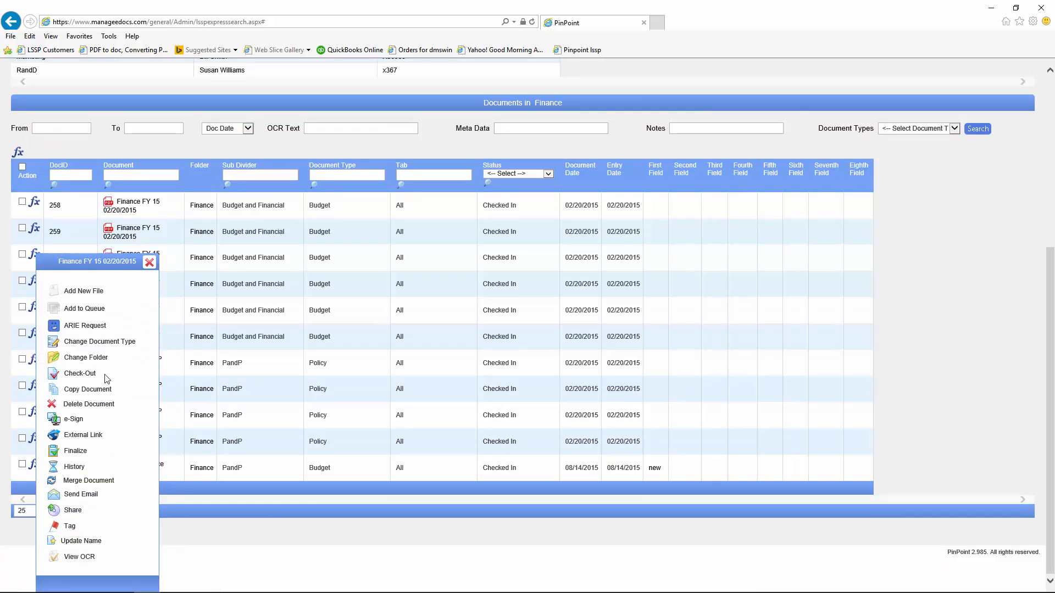
pyautogui.click(149, 262)
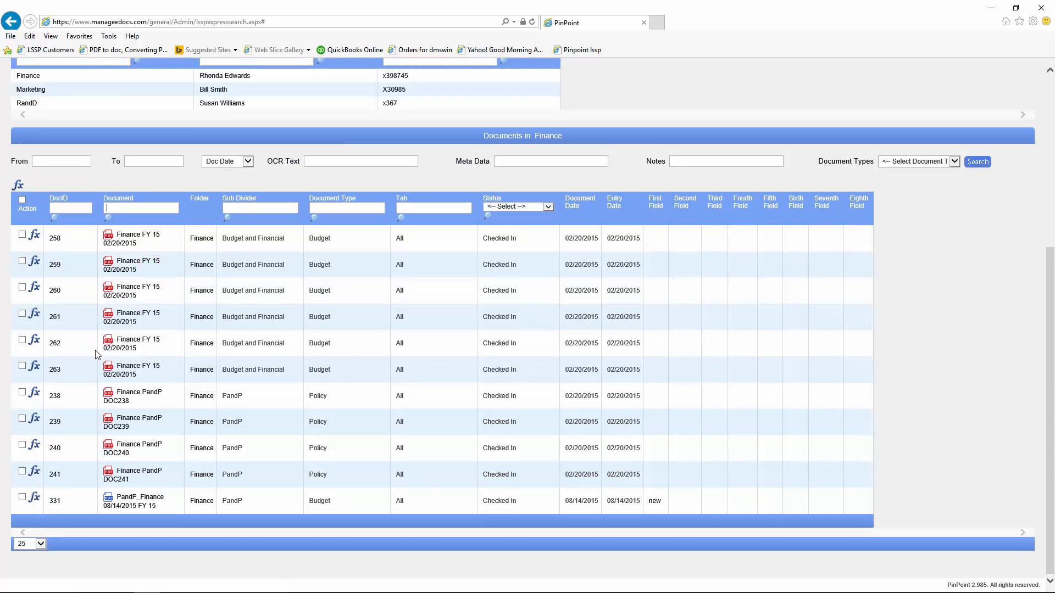
pyautogui.click(35, 238)
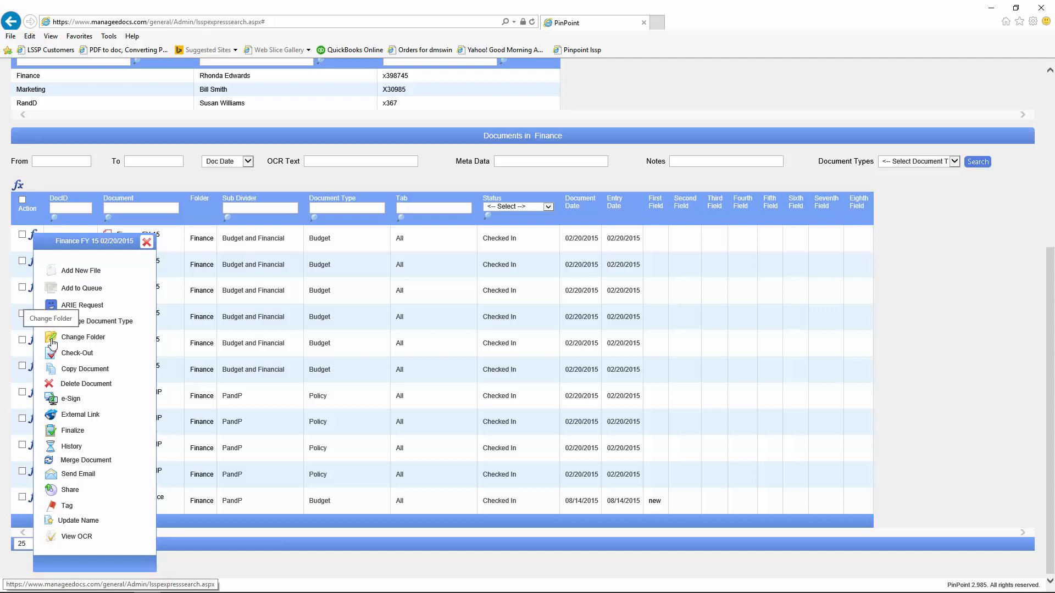
# Step: Mark documents 258, 259 and 261 and bring up their bulk action menu
pyautogui.click(147, 242)
pyautogui.click(22, 235)
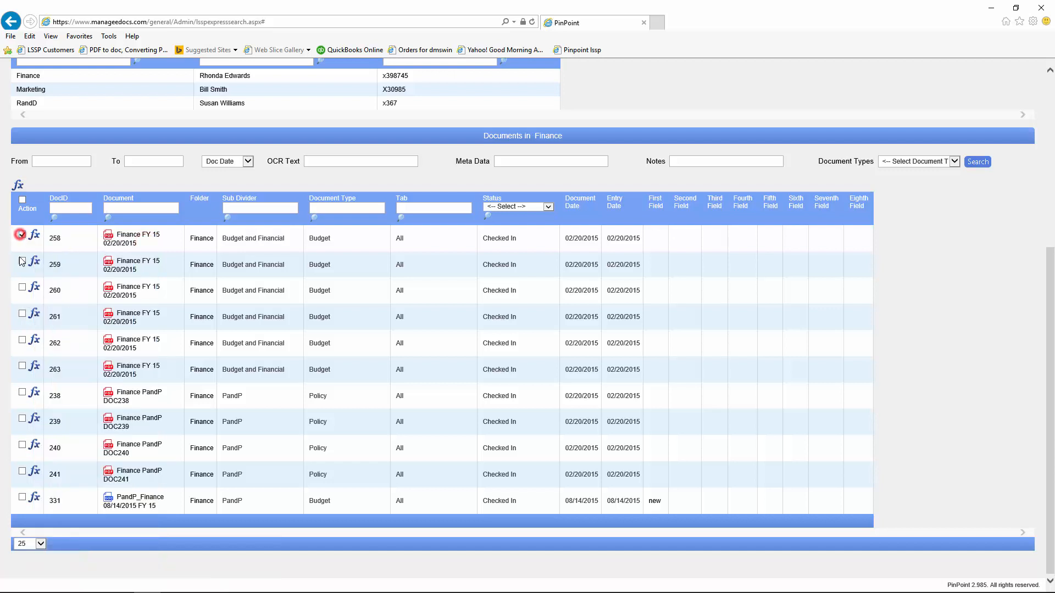
pyautogui.click(22, 262)
pyautogui.click(22, 314)
pyautogui.click(20, 186)
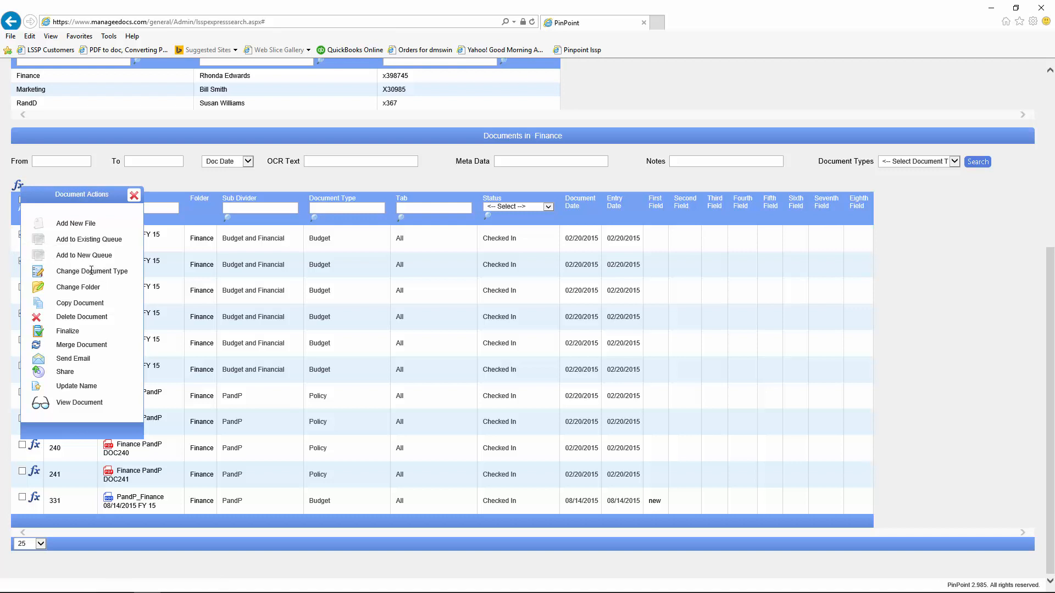
pyautogui.click(40, 289)
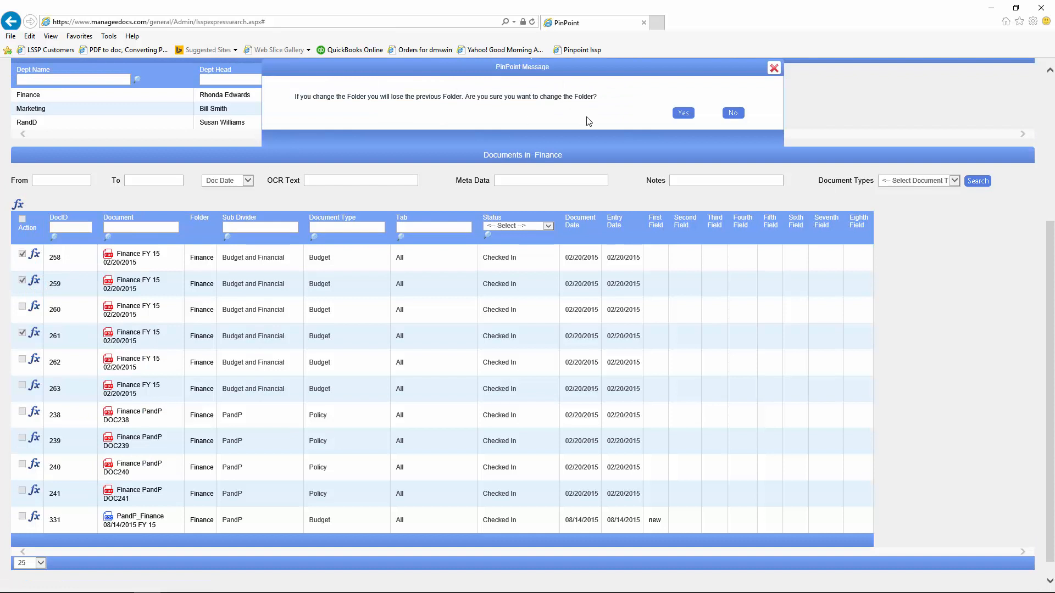
pyautogui.click(685, 114)
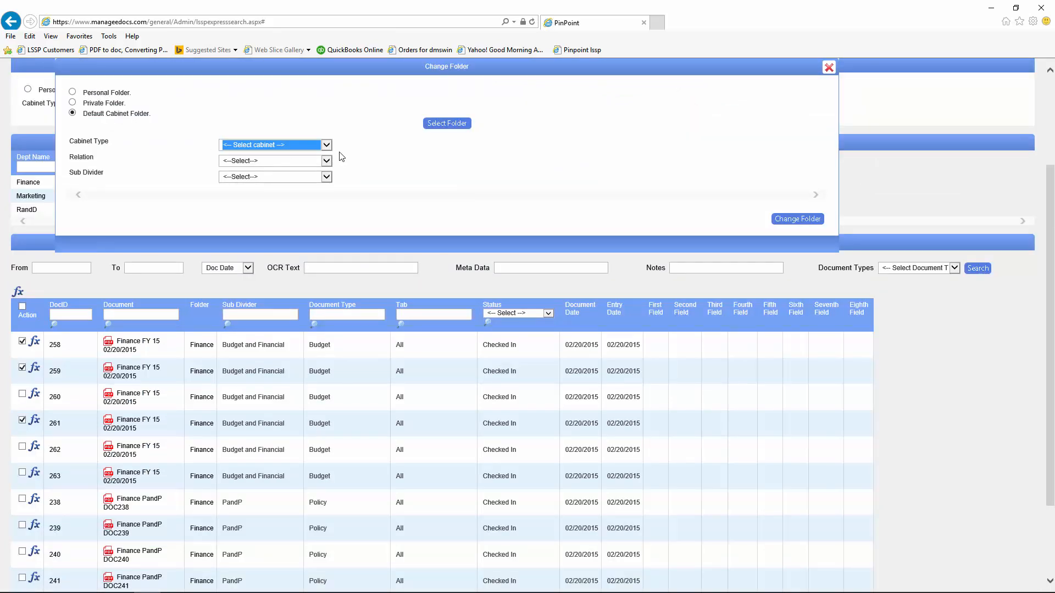
pyautogui.click(326, 145)
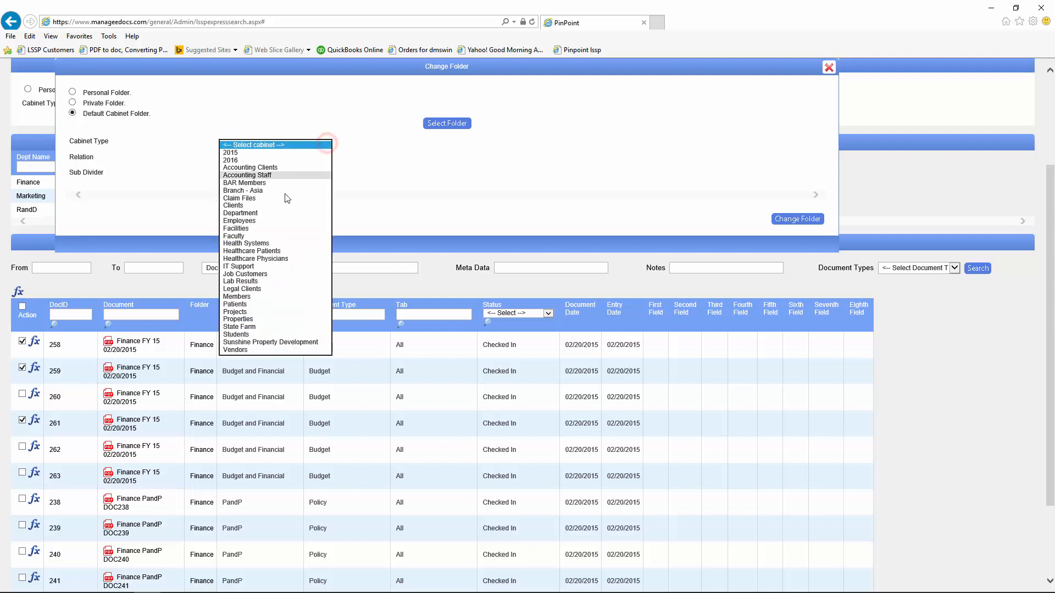
pyautogui.click(262, 213)
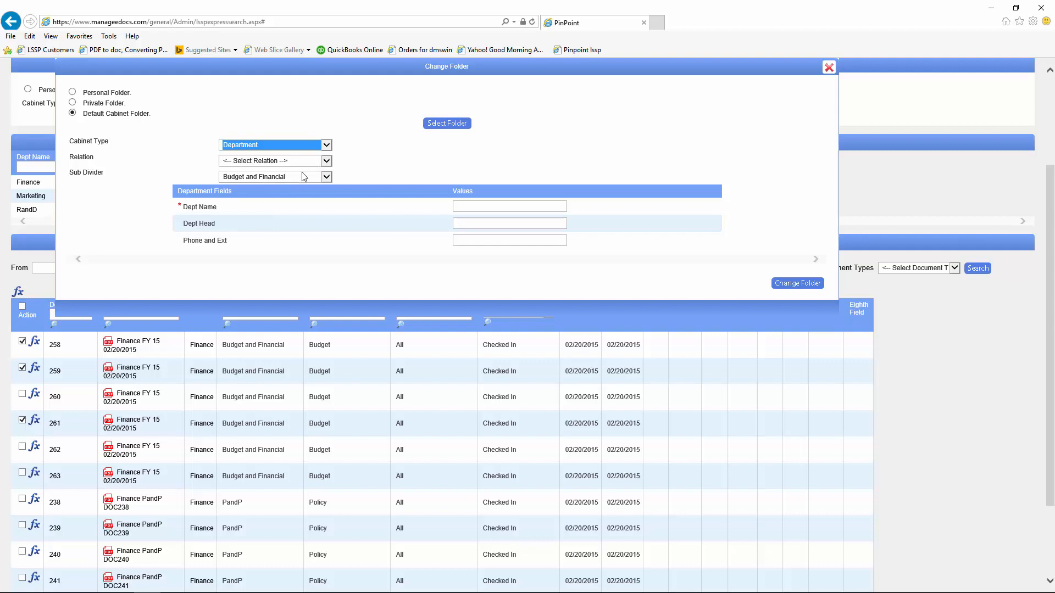
pyautogui.click(327, 177)
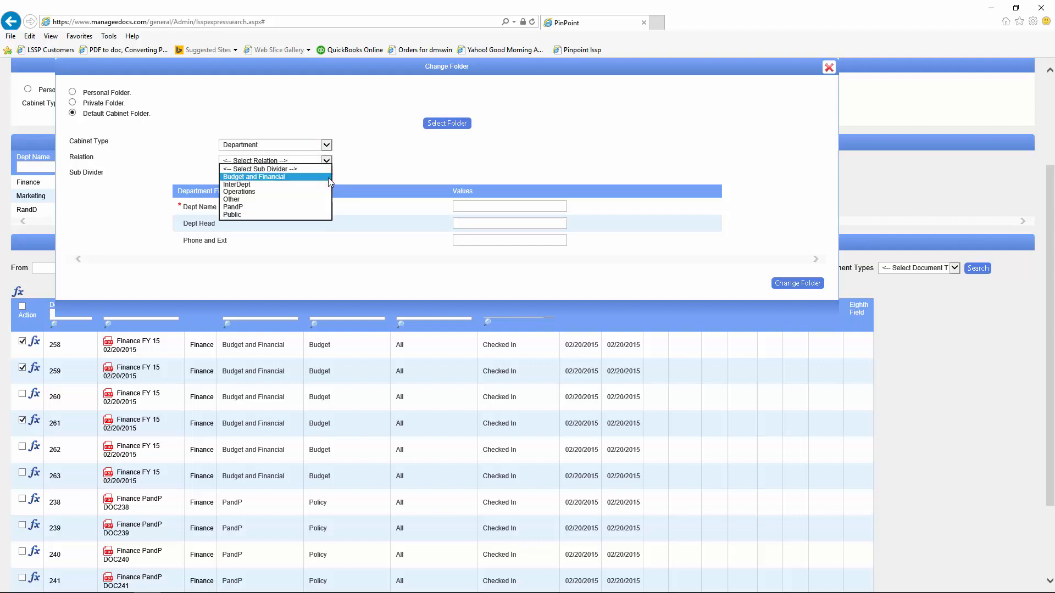
pyautogui.click(352, 146)
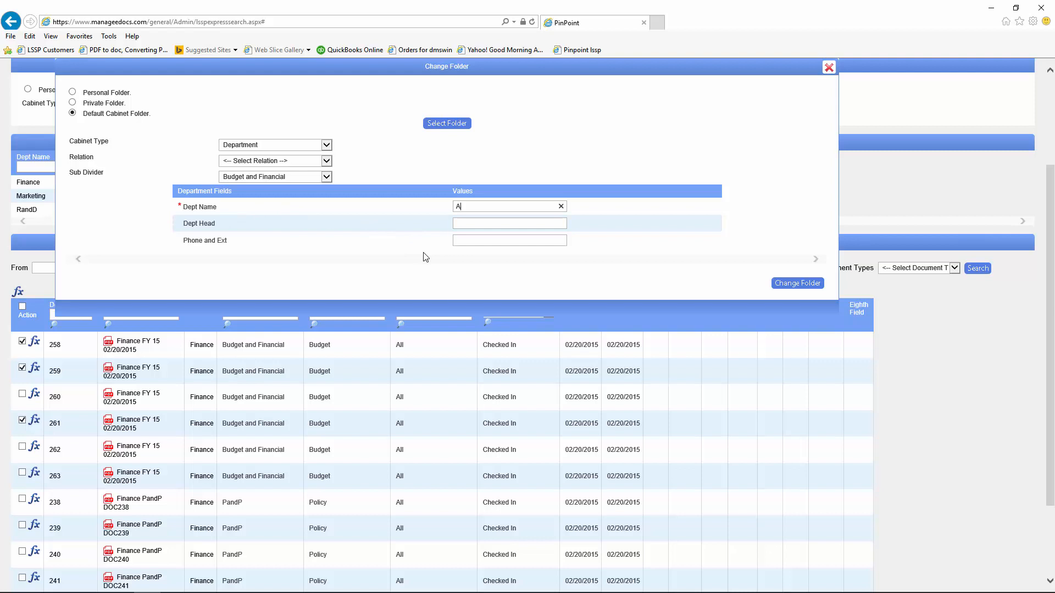
pyautogui.write('dmis')
pyautogui.write('Open')
pyautogui.click(796, 283)
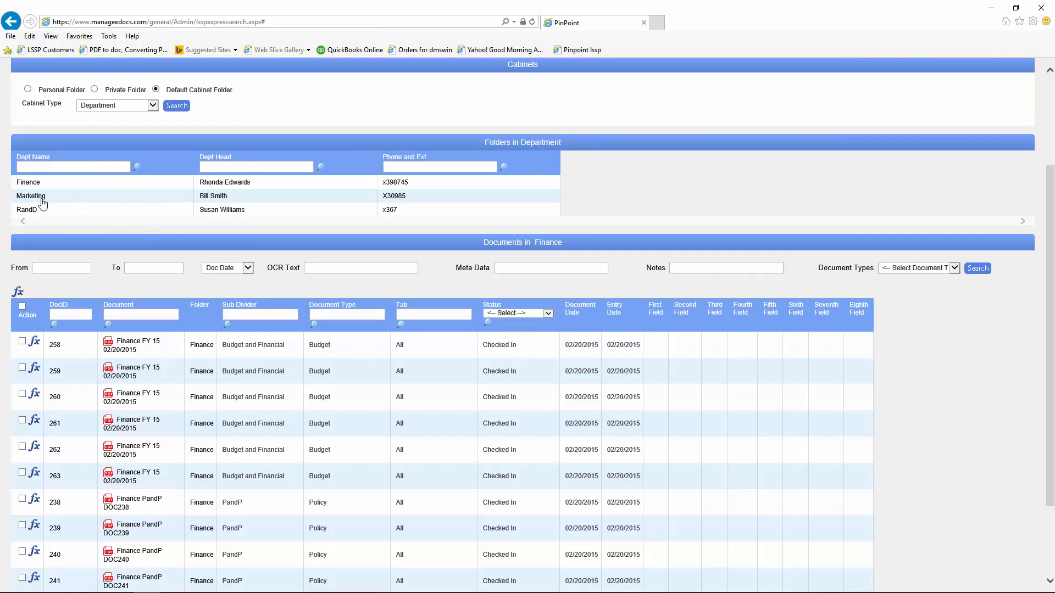
# Step: Reload the Finance list, finalize document 260 with confirmation, and view its history log
pyautogui.click(26, 183)
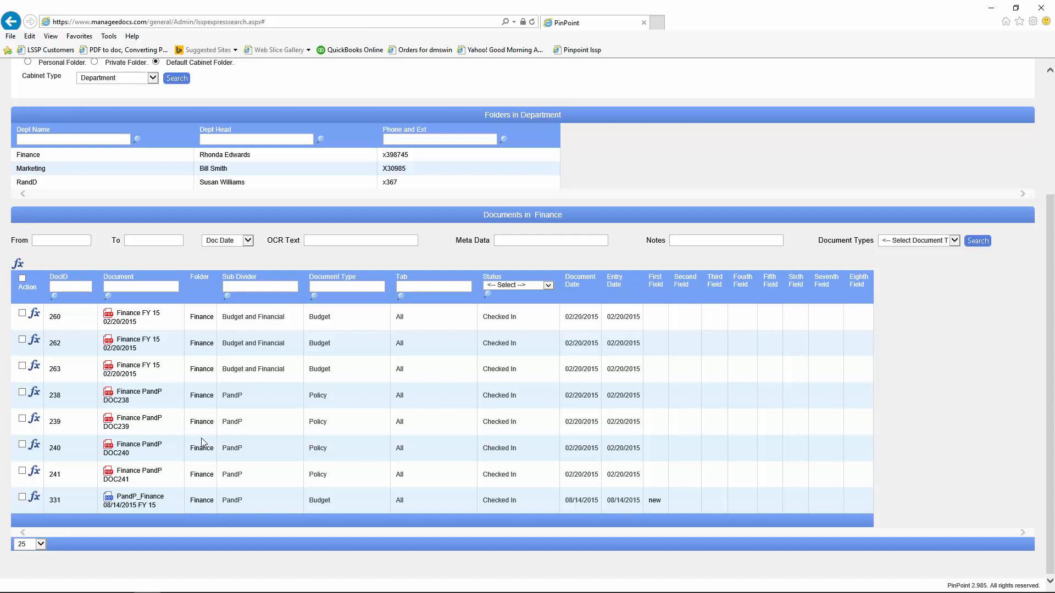
pyautogui.click(33, 316)
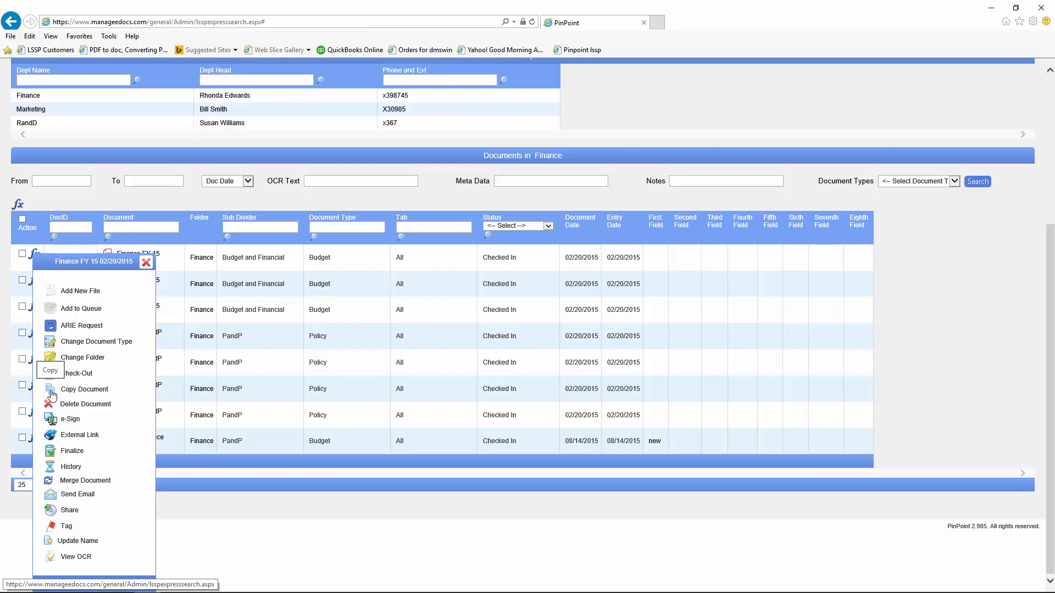
pyautogui.click(51, 452)
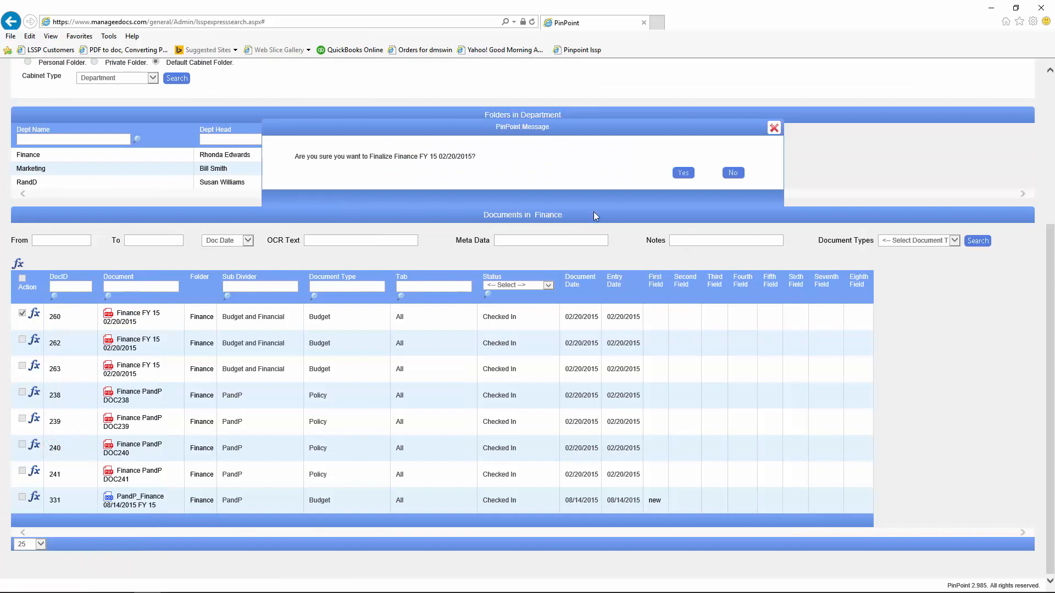
pyautogui.click(684, 172)
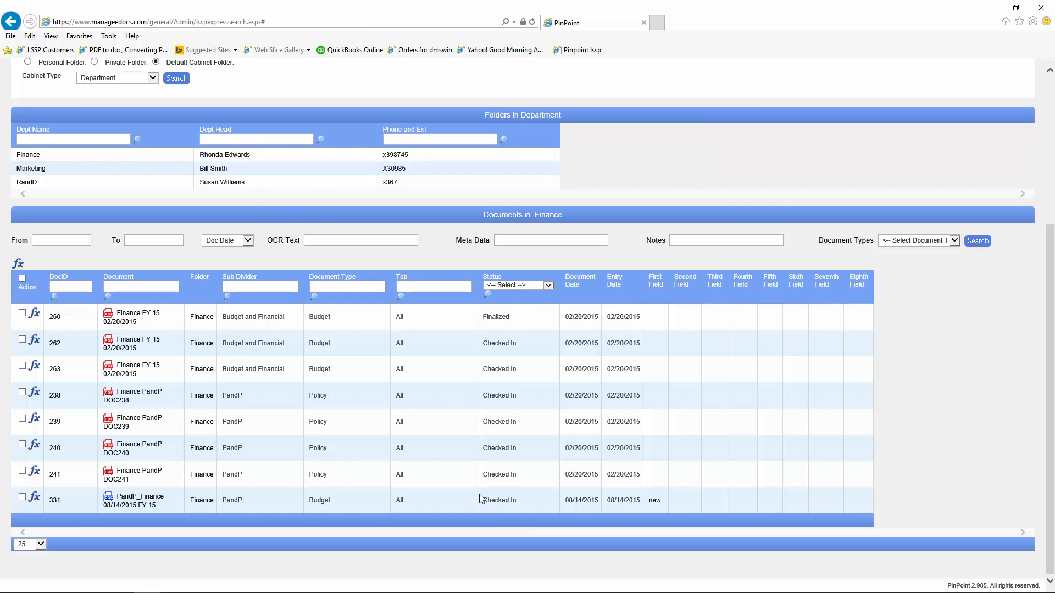
pyautogui.click(35, 315)
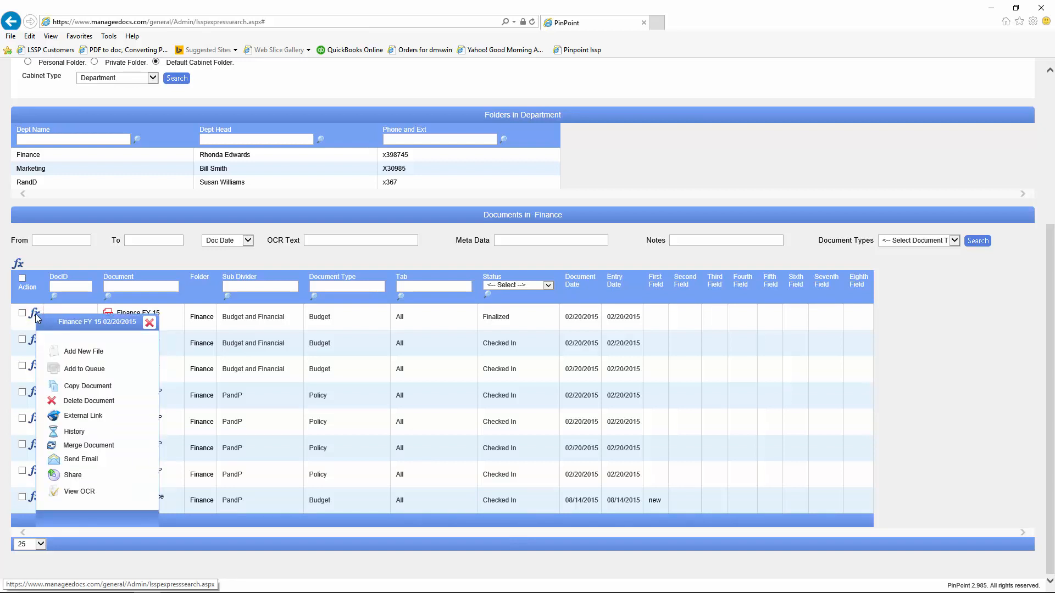
pyautogui.click(54, 432)
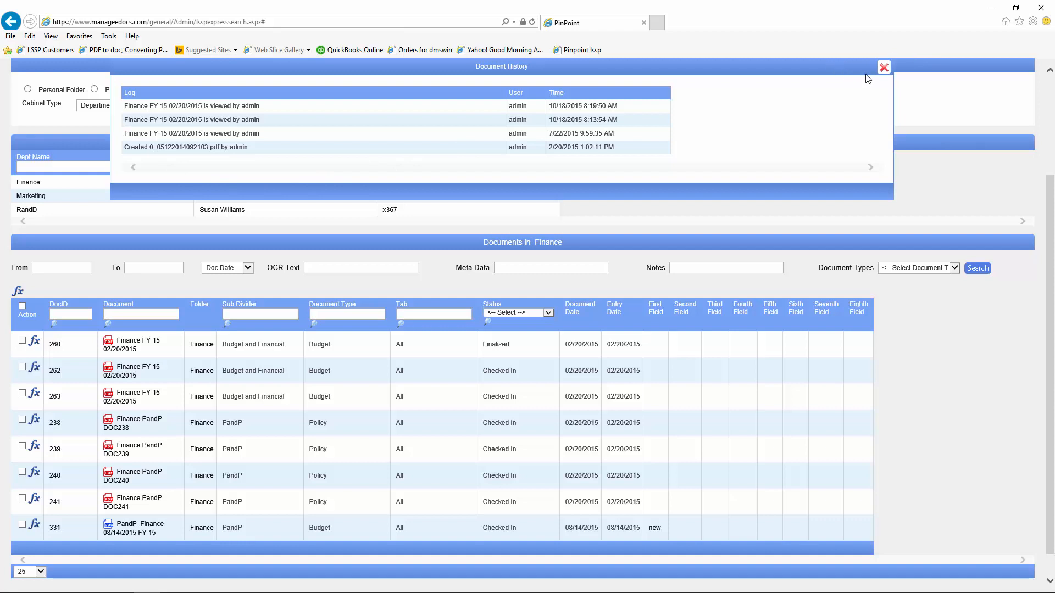
# Step: Close the history, review document 260's details page and actions, then close that page
pyautogui.click(884, 67)
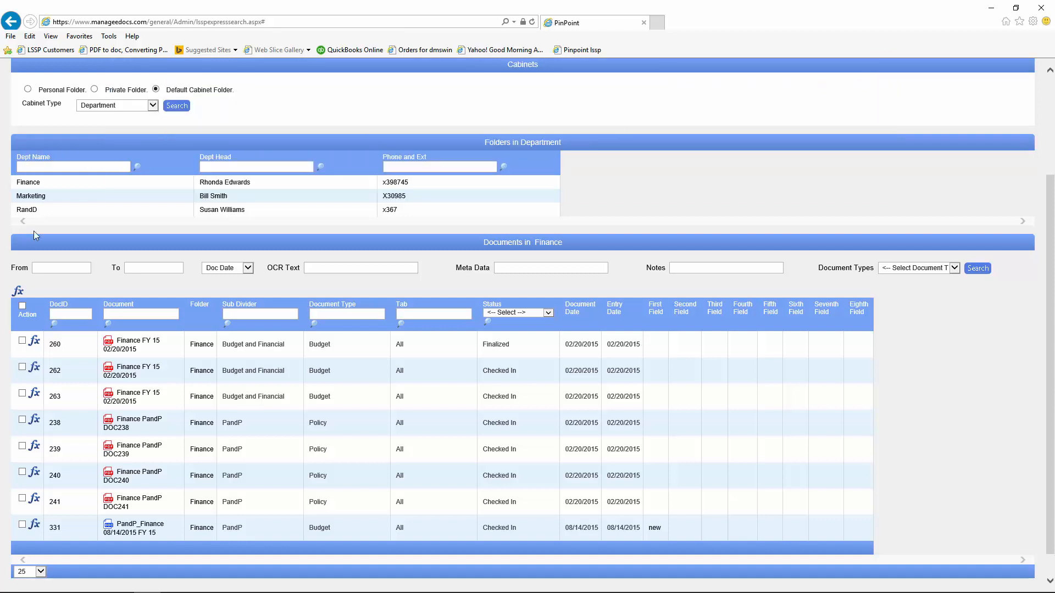
pyautogui.click(121, 350)
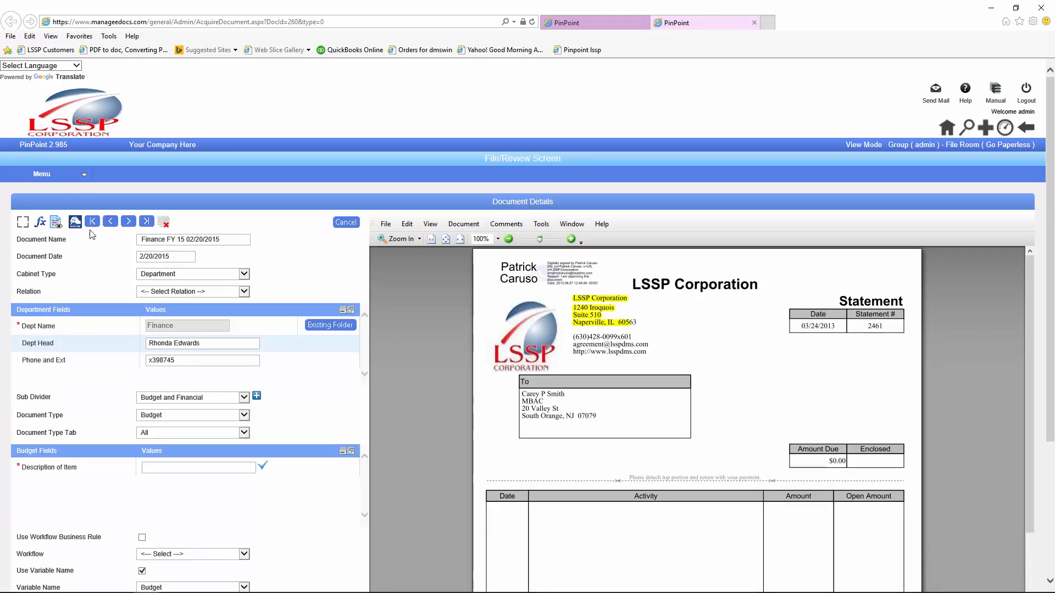
pyautogui.click(40, 221)
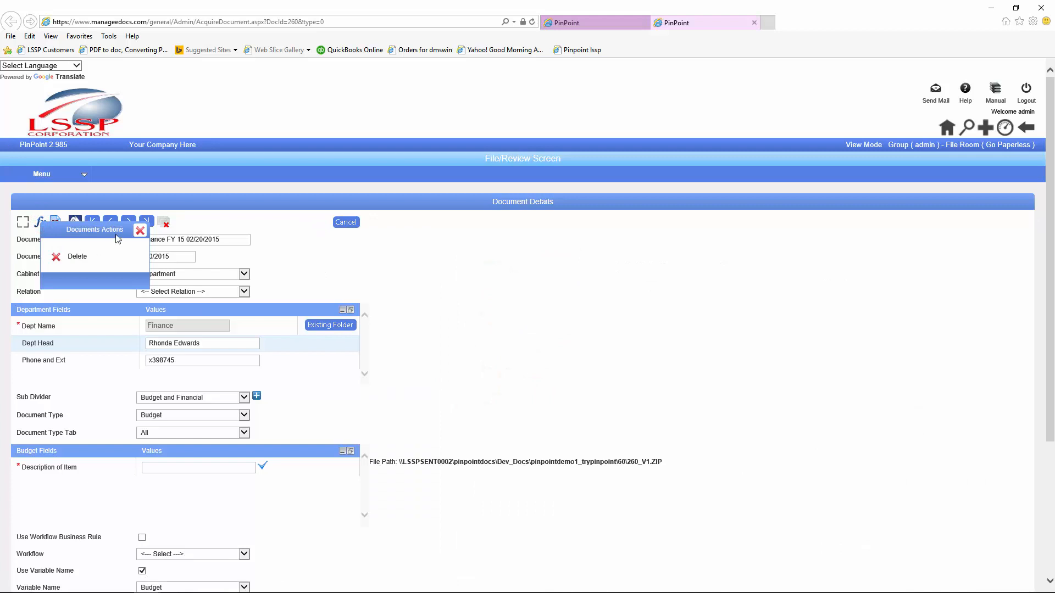
pyautogui.click(139, 230)
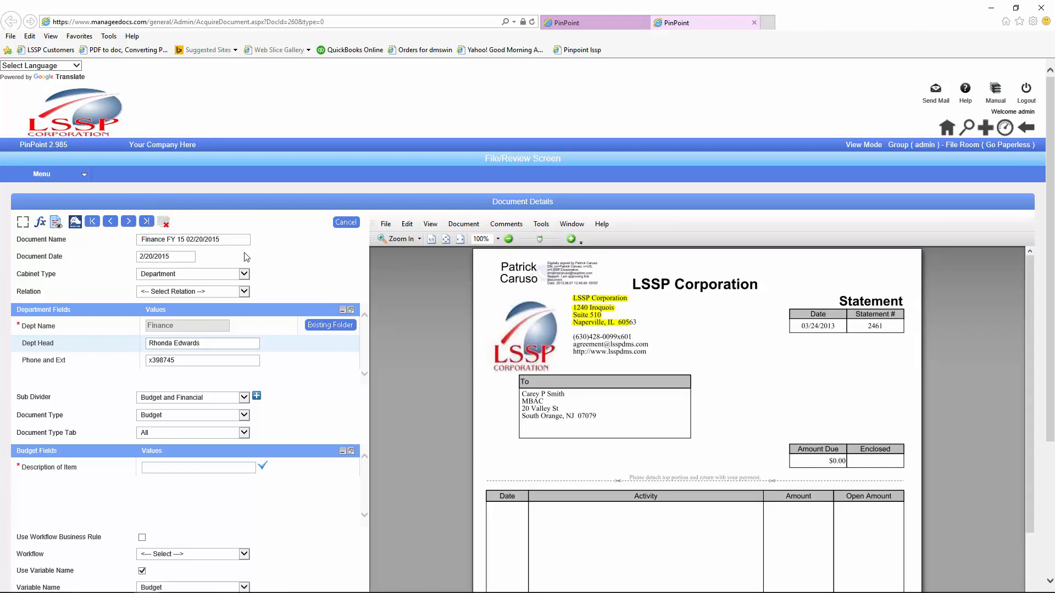
pyautogui.scroll(-3, 294, 363)
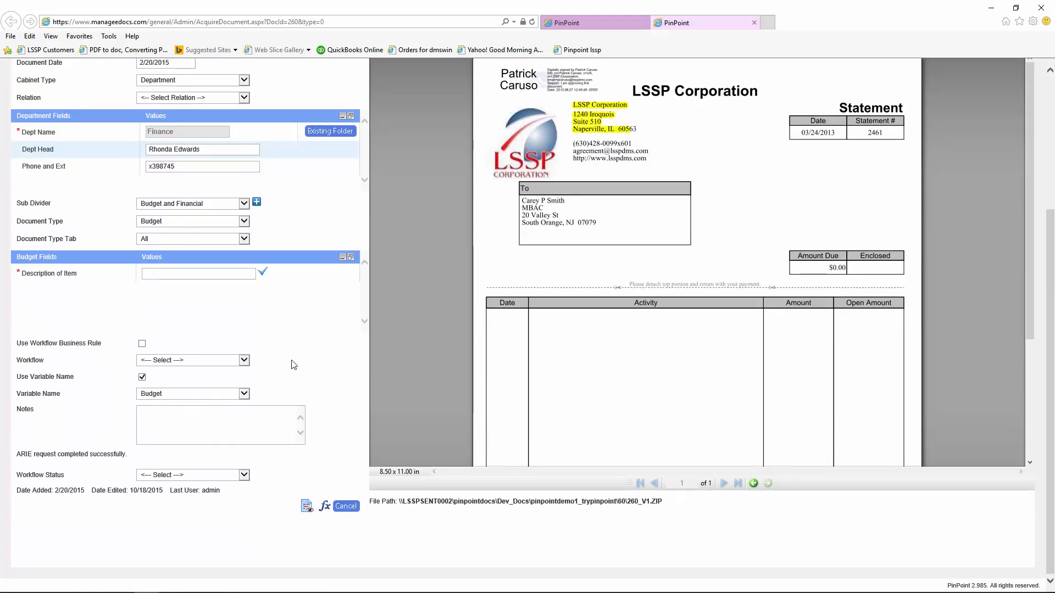
pyautogui.scroll(3, 294, 365)
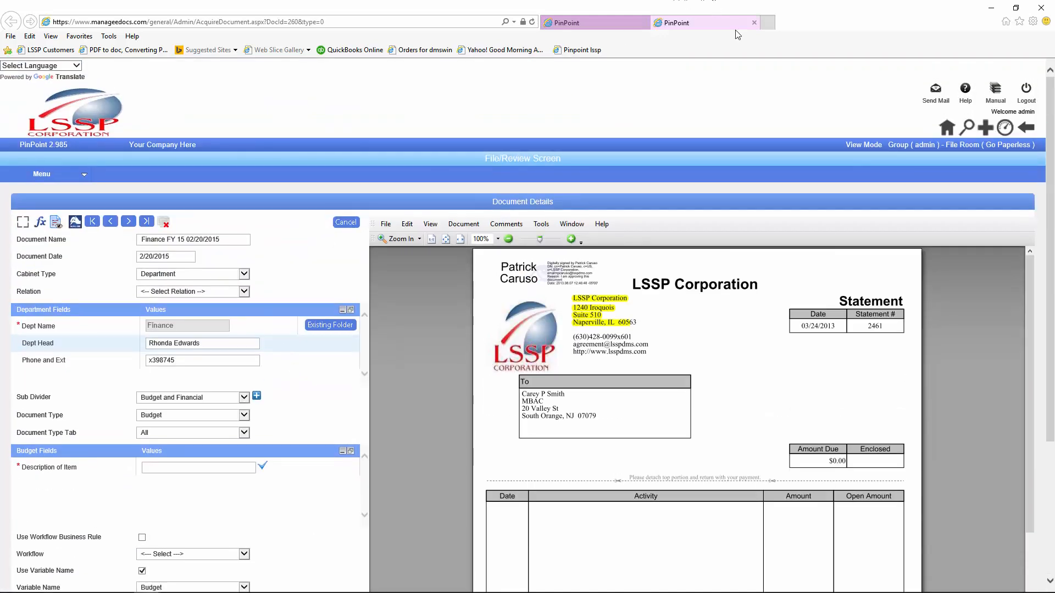
pyautogui.click(754, 22)
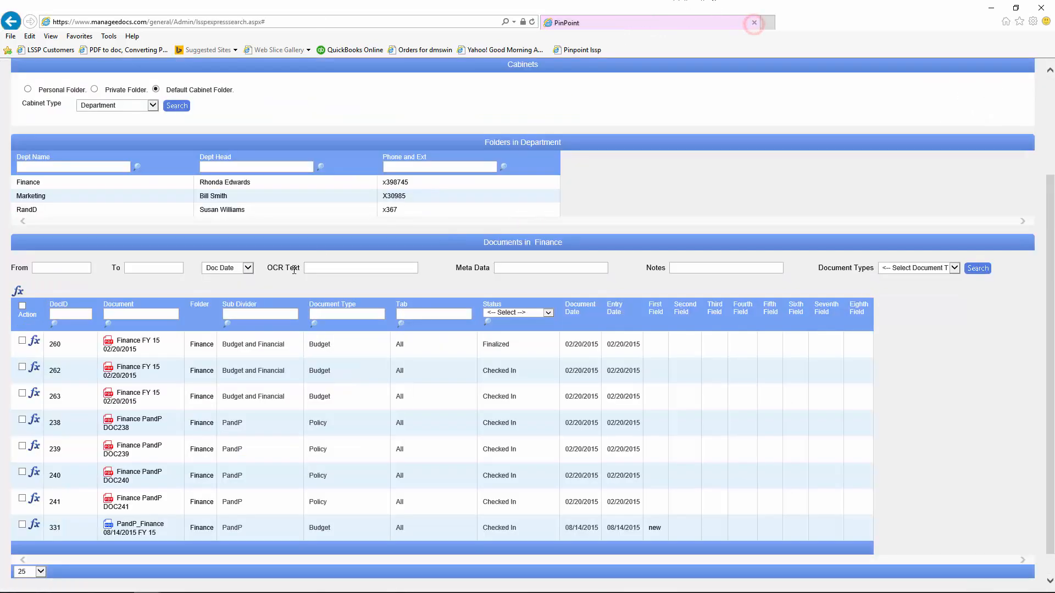
pyautogui.click(26, 185)
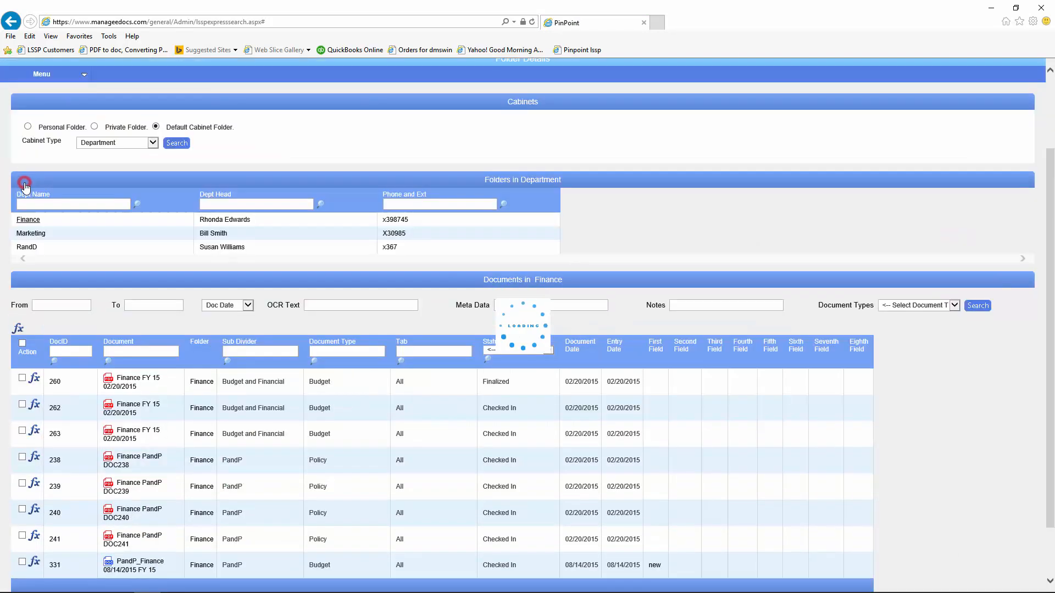
pyautogui.click(35, 382)
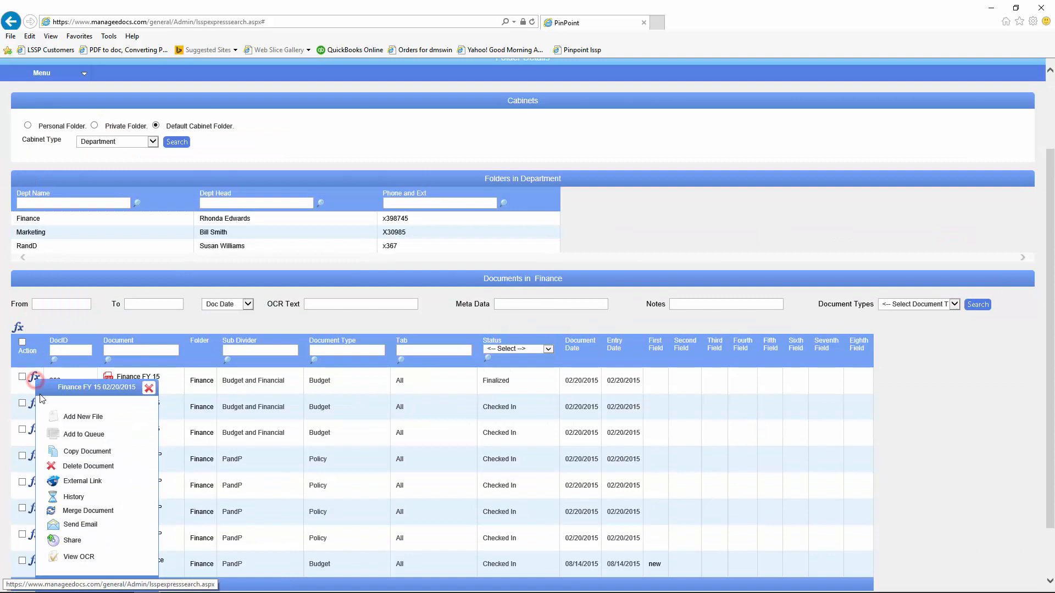
pyautogui.click(52, 498)
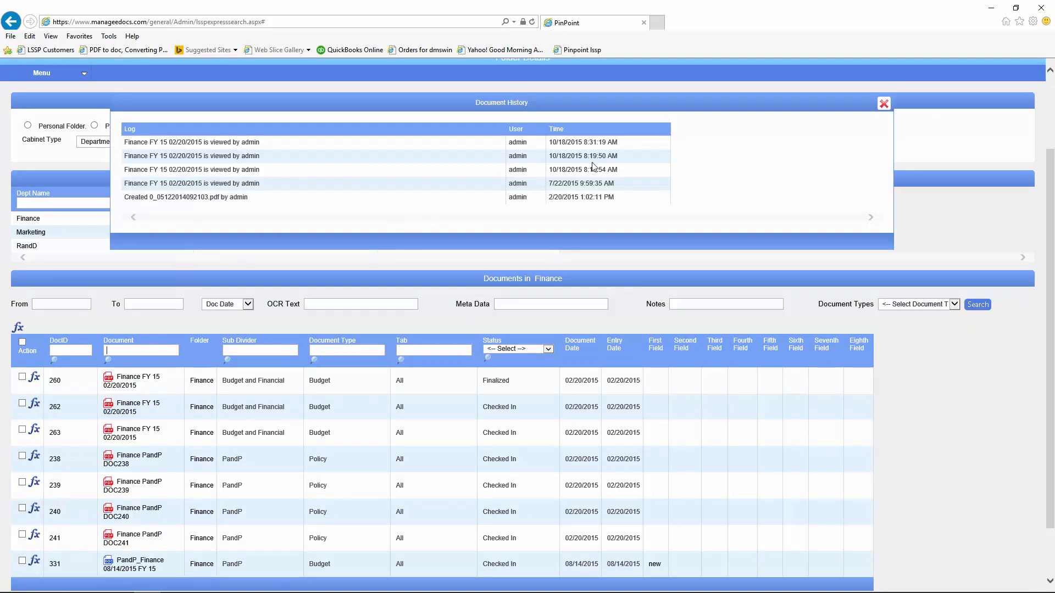
pyautogui.click(883, 104)
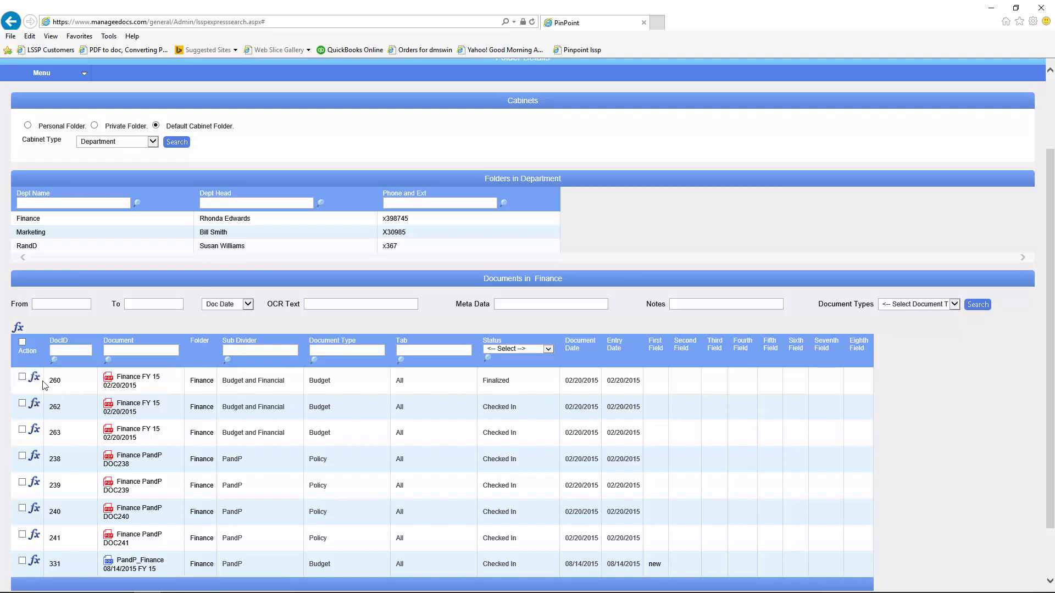
# Step: Copy document 260 from its action menu and confirm, creating document 386
pyautogui.click(34, 379)
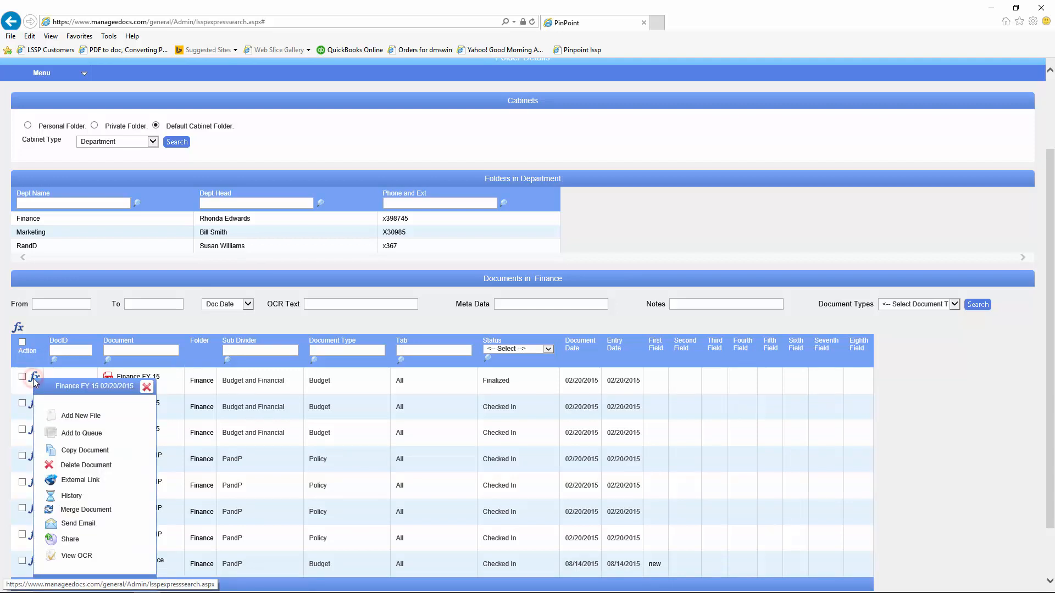
pyautogui.click(50, 451)
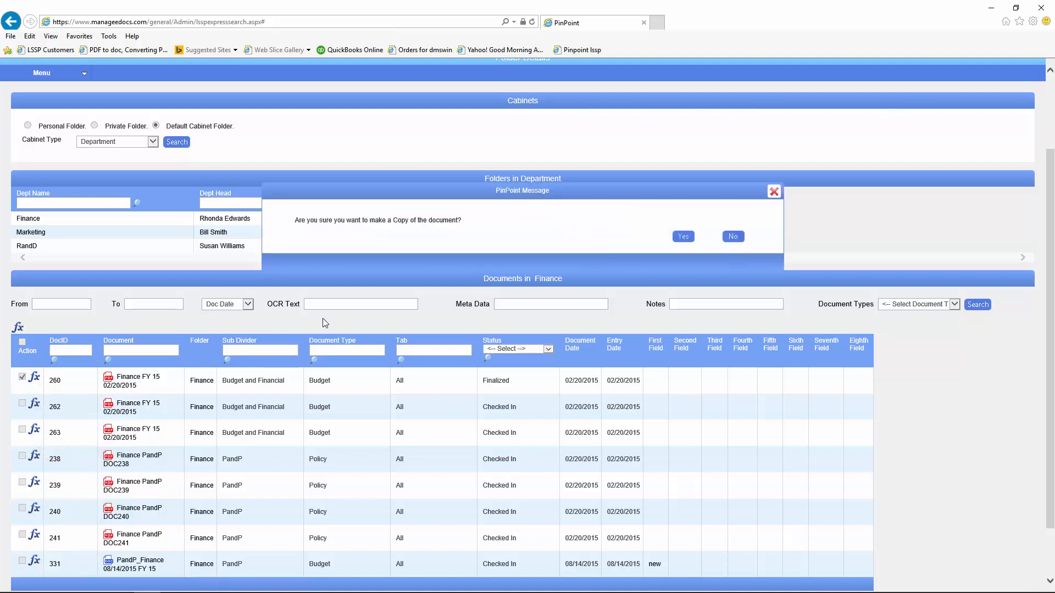
pyautogui.click(683, 237)
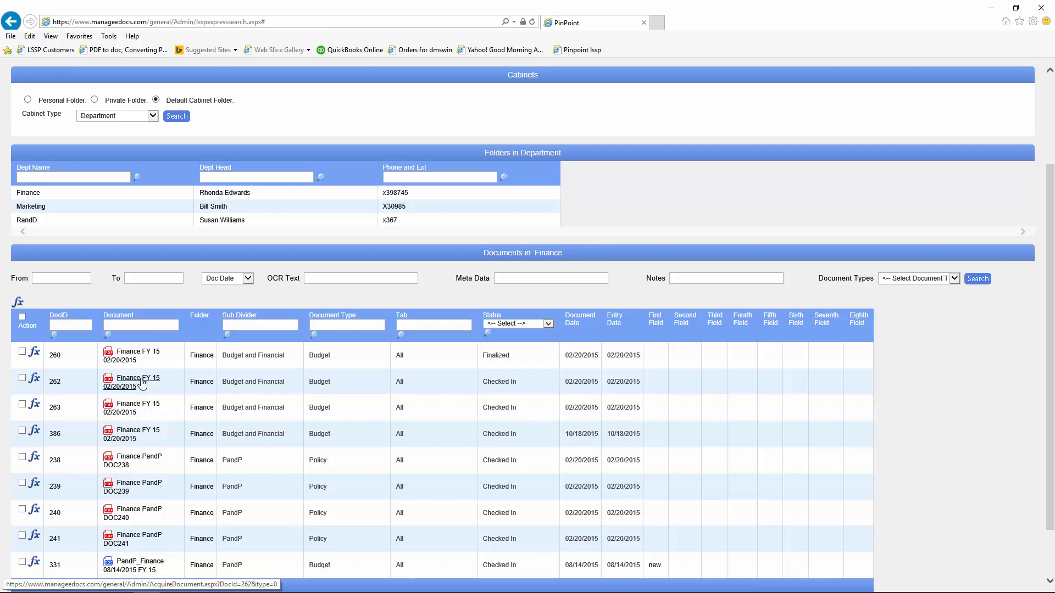
# Step: Look over document 238's and multi-document action lists, ending with DOC239's action menu open
pyautogui.scroll(-1, 142, 384)
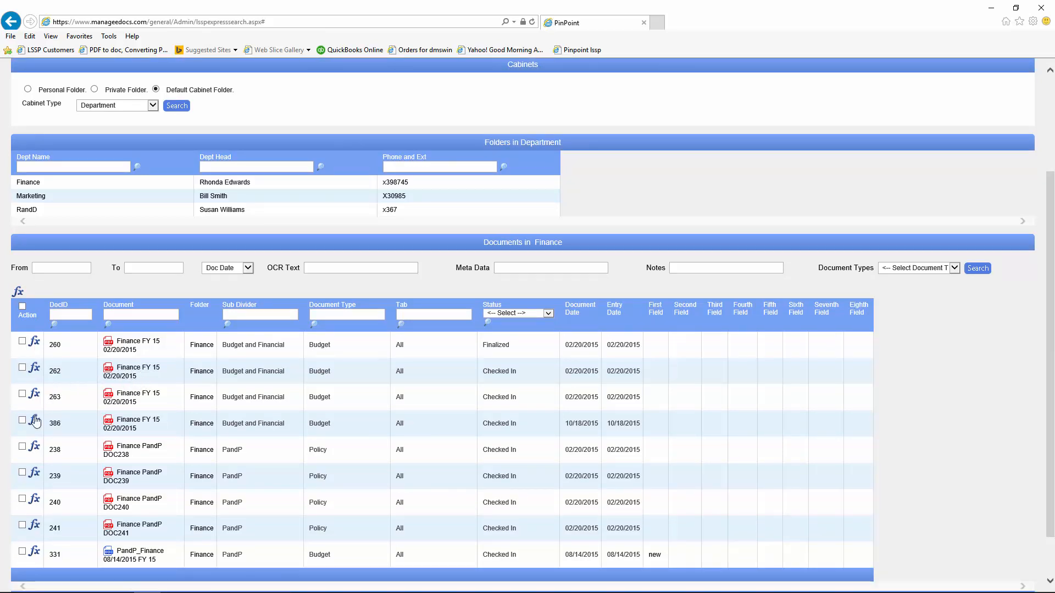
pyautogui.click(33, 446)
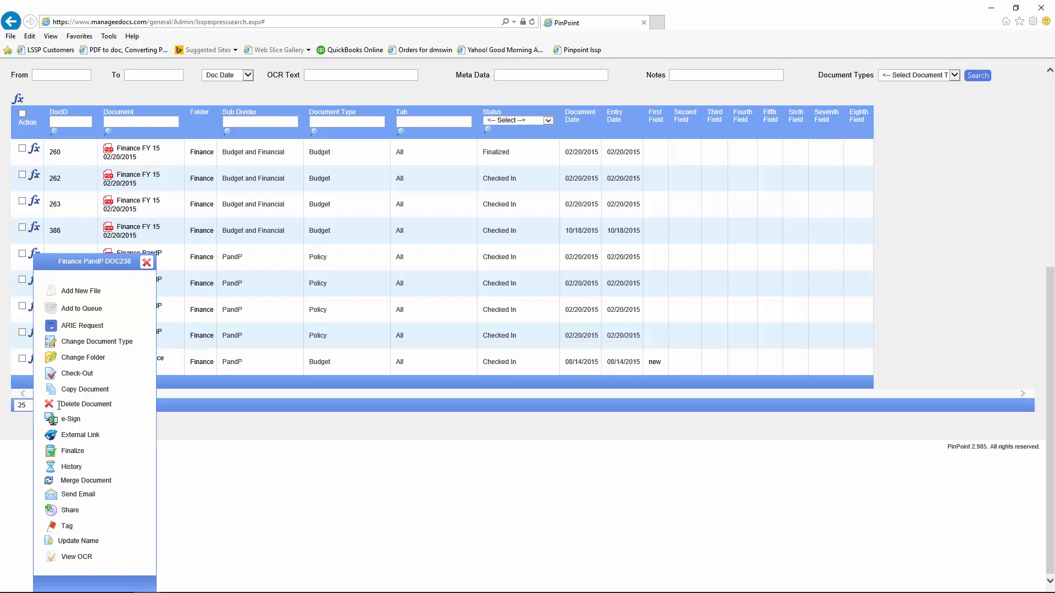
pyautogui.click(147, 263)
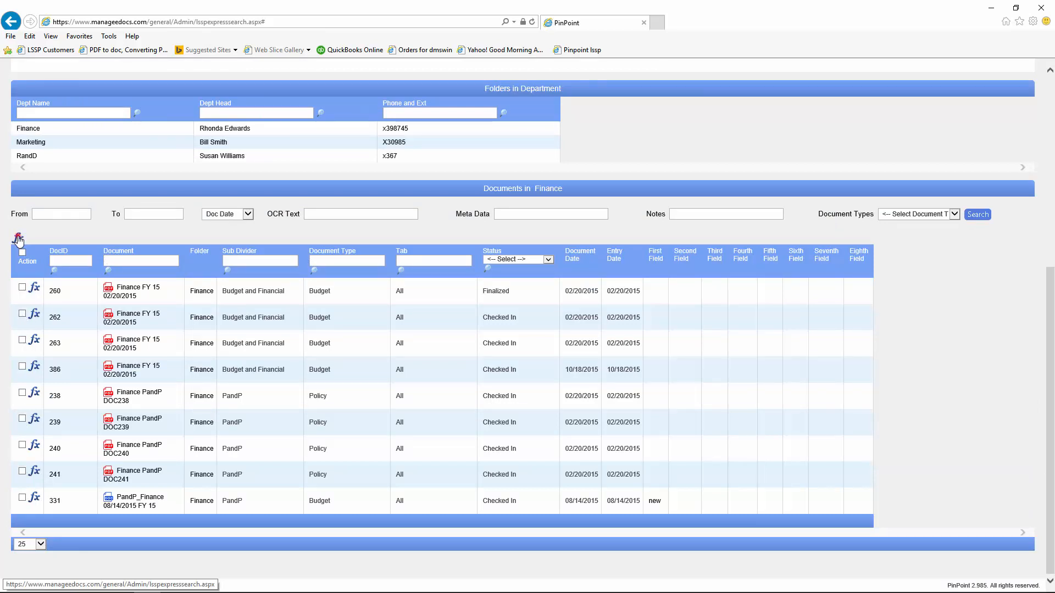
pyautogui.click(34, 289)
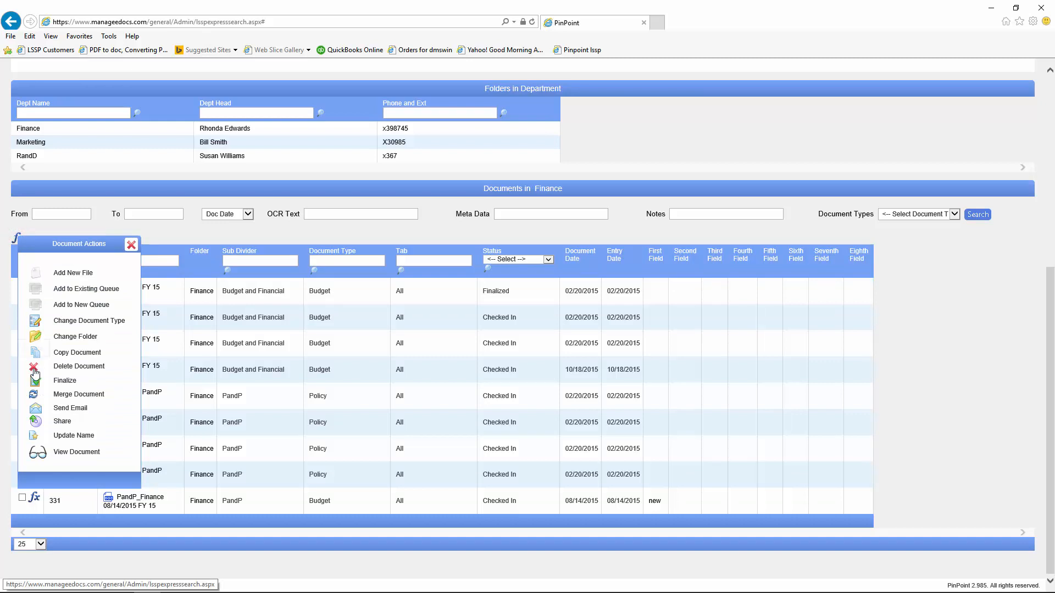
pyautogui.click(130, 245)
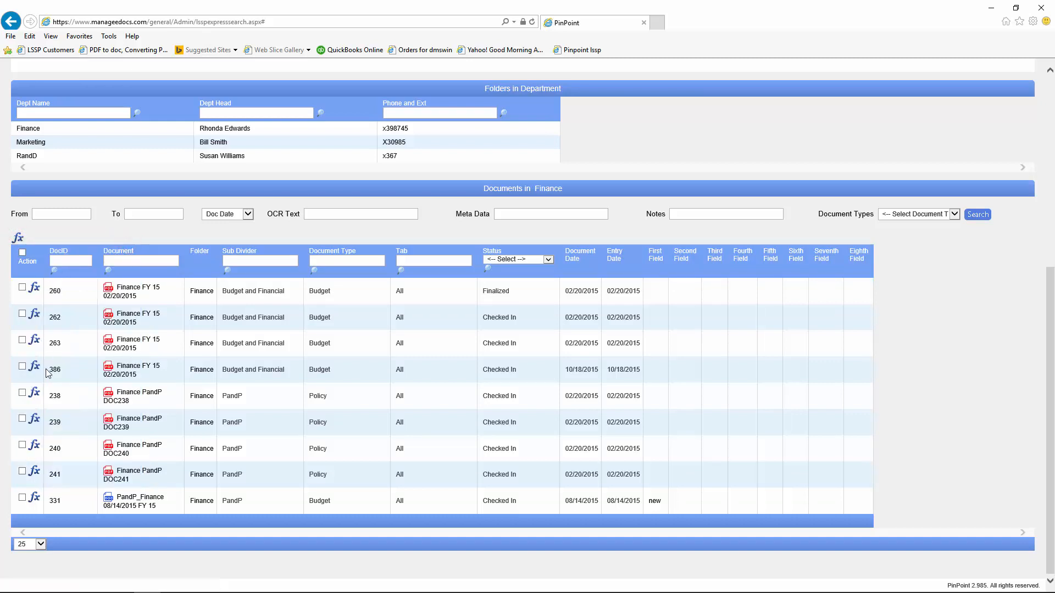
pyautogui.click(36, 422)
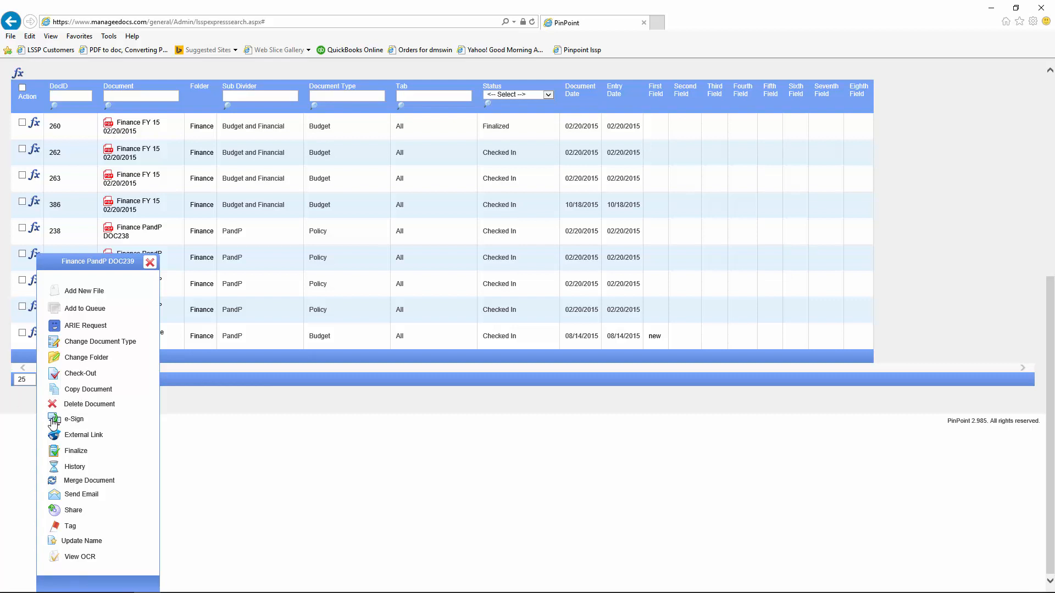
# Step: Start an e-sign request for DOC239 and enter the signer's name, e-mail and password
pyautogui.click(53, 420)
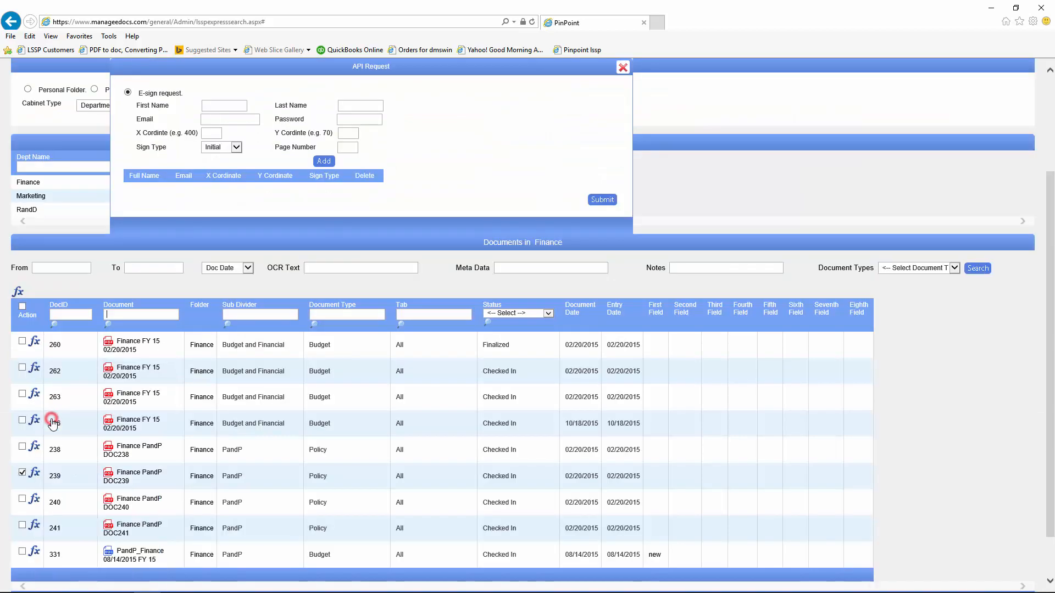
pyautogui.click(208, 104)
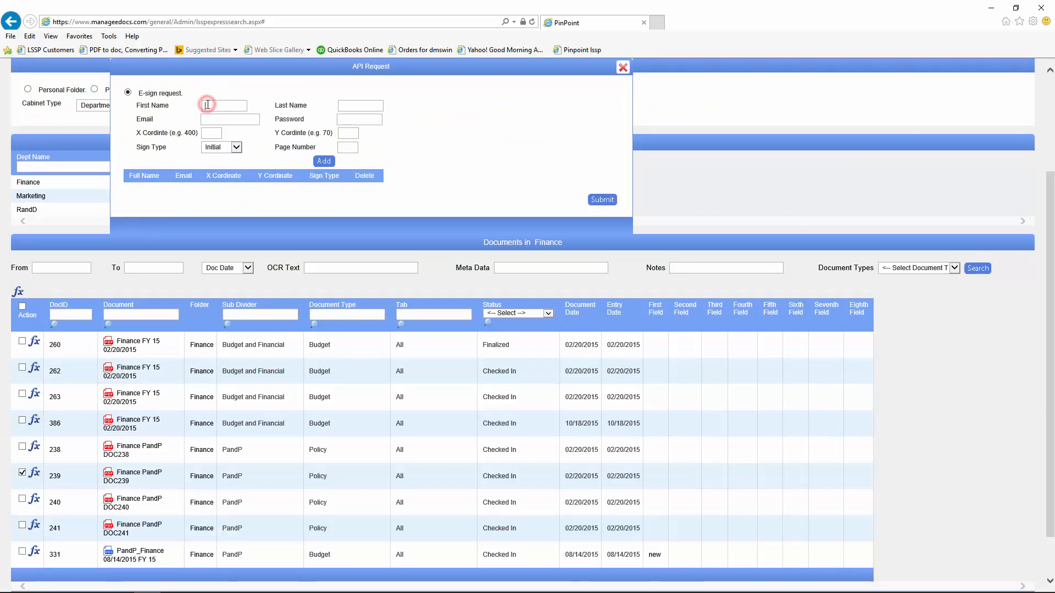
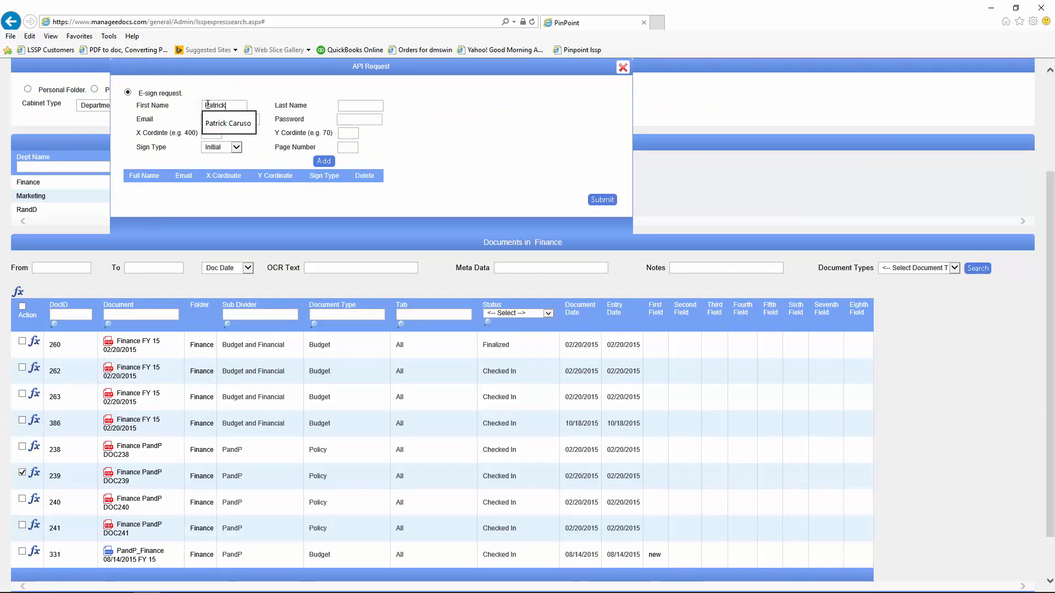
pyautogui.press('Tab')
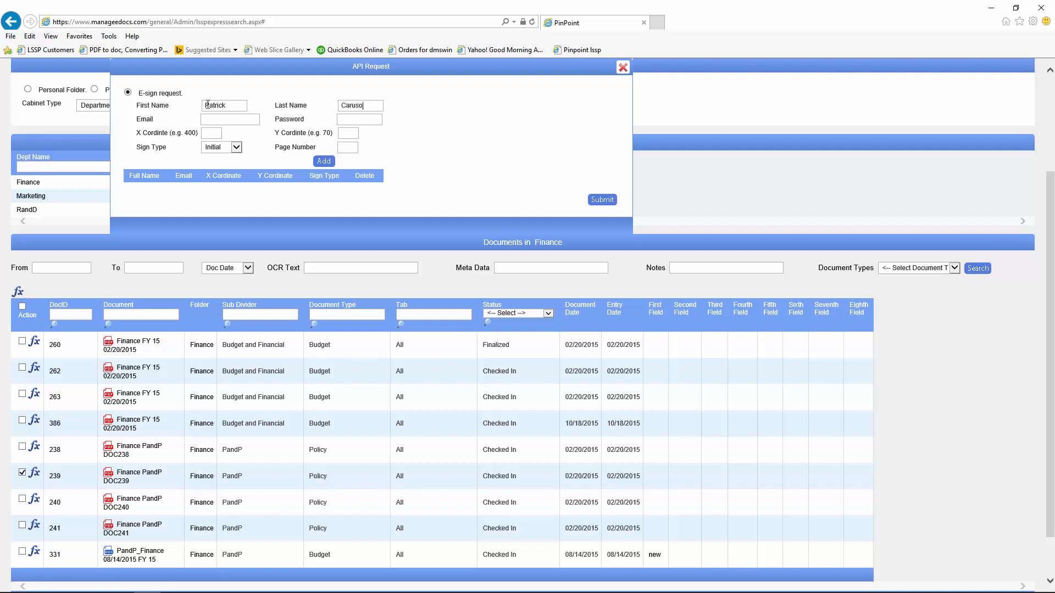
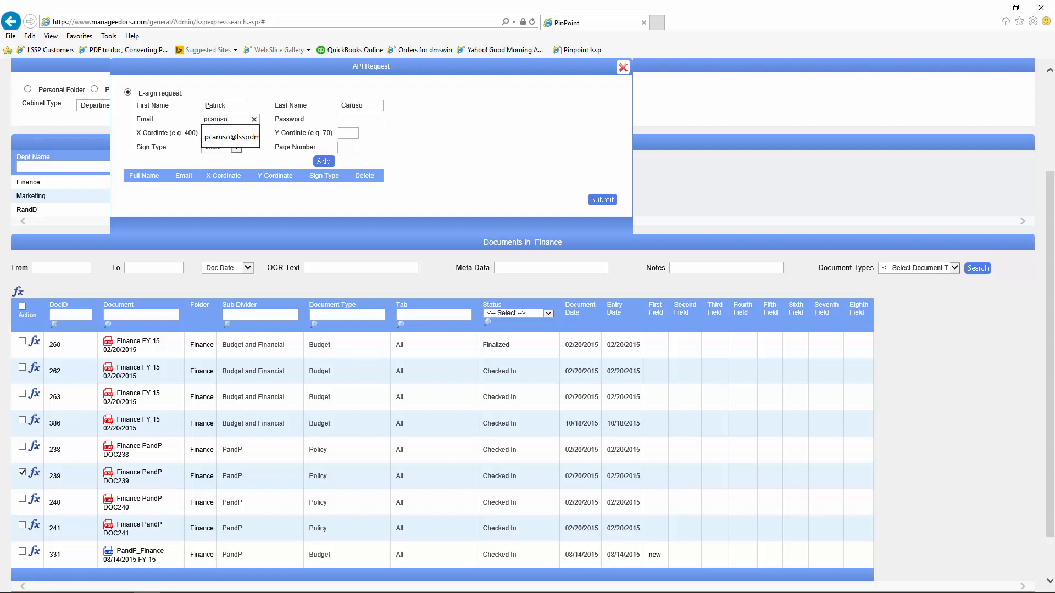
pyautogui.press('Down')
pyautogui.press('Tab')
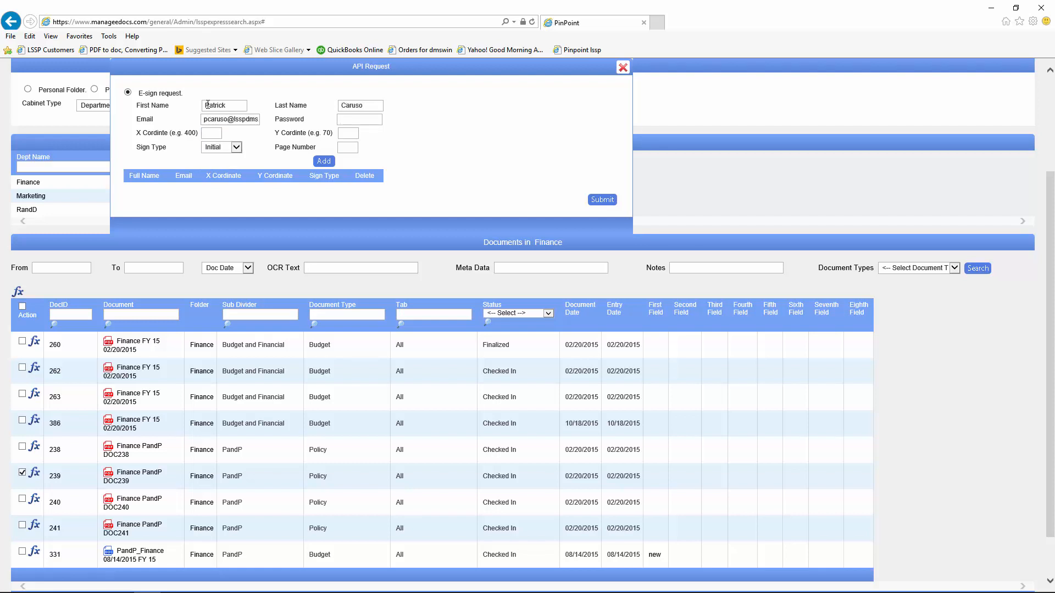
pyautogui.write('12345')
pyautogui.write('6')
pyautogui.press('BackSpace')
pyautogui.write('56')
# Step: Place a Signature at X 400, Y 70 on page 1, add the signer, and submit
pyautogui.click(208, 132)
pyautogui.write('400')
pyautogui.press('Tab')
pyautogui.write('70')
pyautogui.press('Tab')
pyautogui.click(236, 148)
pyautogui.click(225, 154)
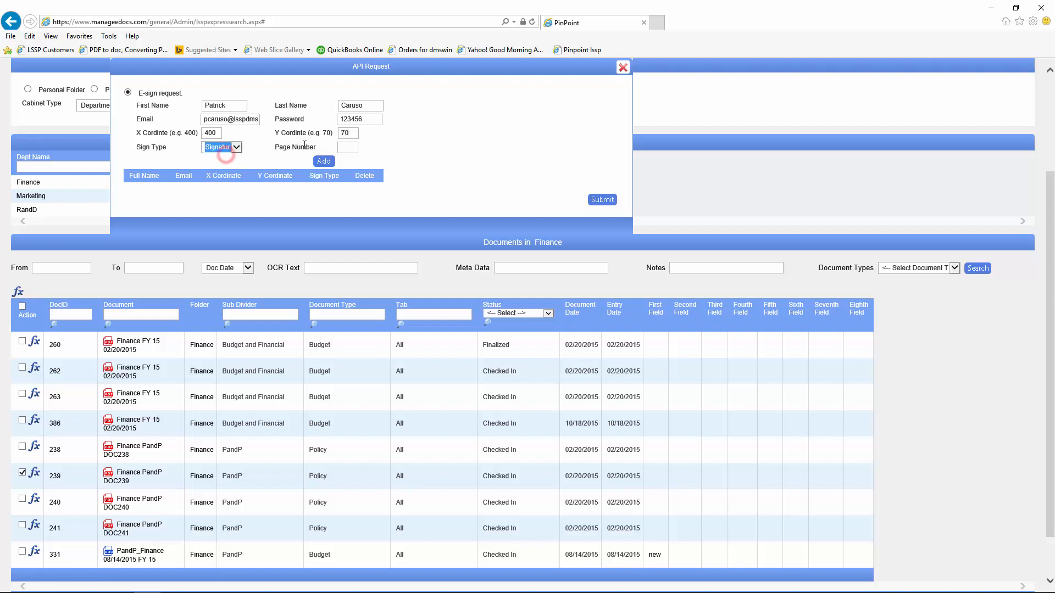
pyautogui.click(341, 147)
pyautogui.write('1')
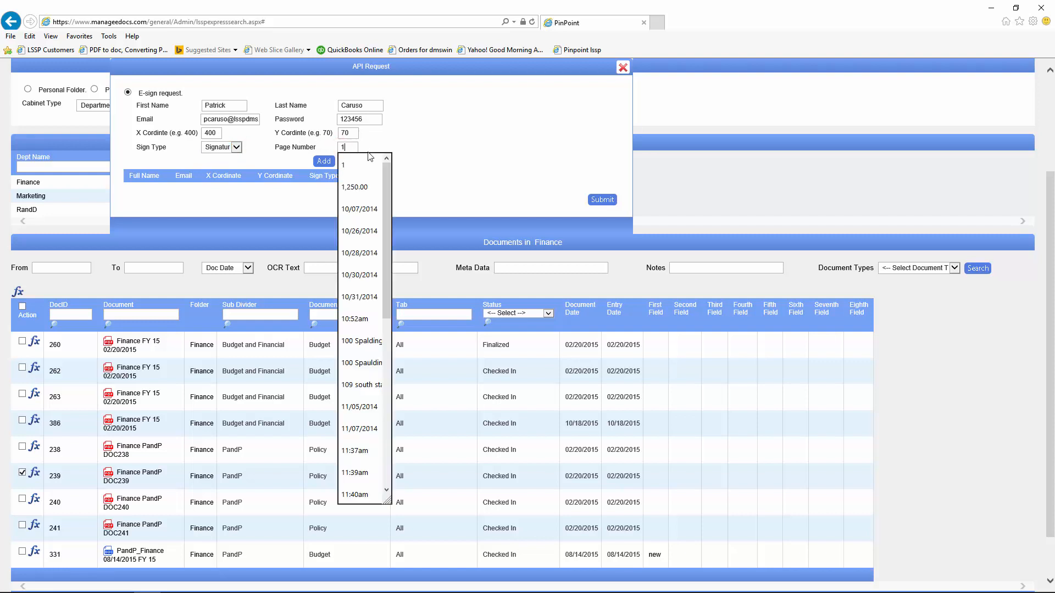
pyautogui.click(323, 161)
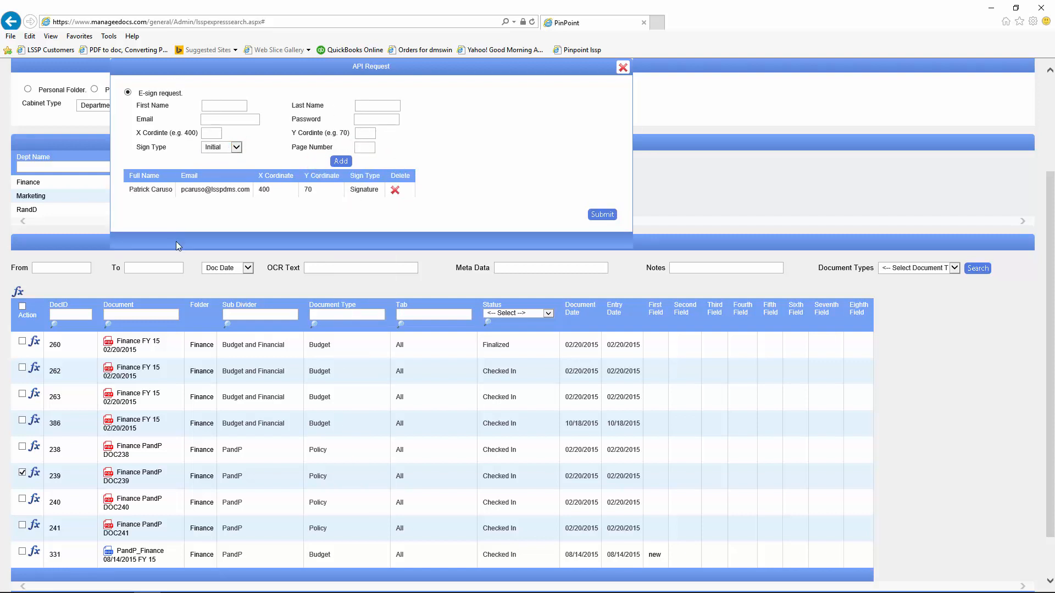
pyautogui.click(607, 215)
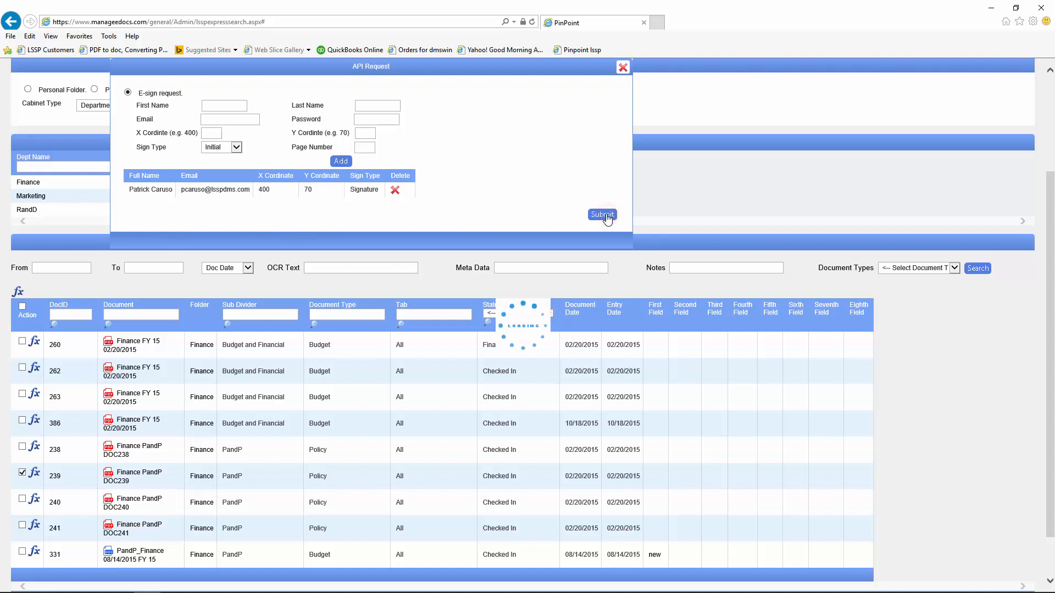
pyautogui.click(625, 67)
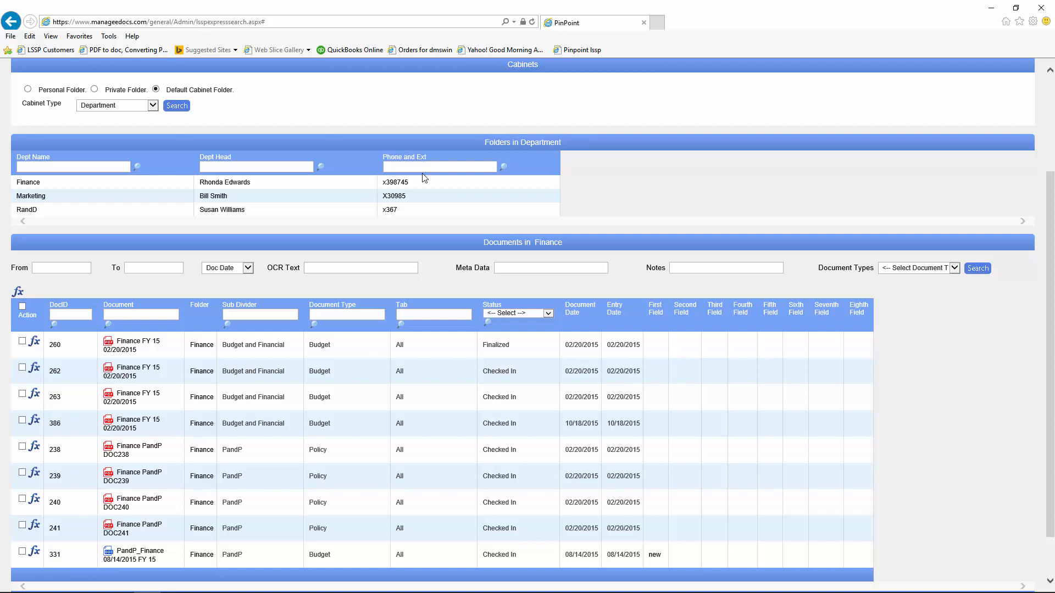
# Step: Generate an external link for the Finance FY 15 02/20/2015 document and select its URL
pyautogui.scroll(-3, 424, 178)
pyautogui.click(34, 256)
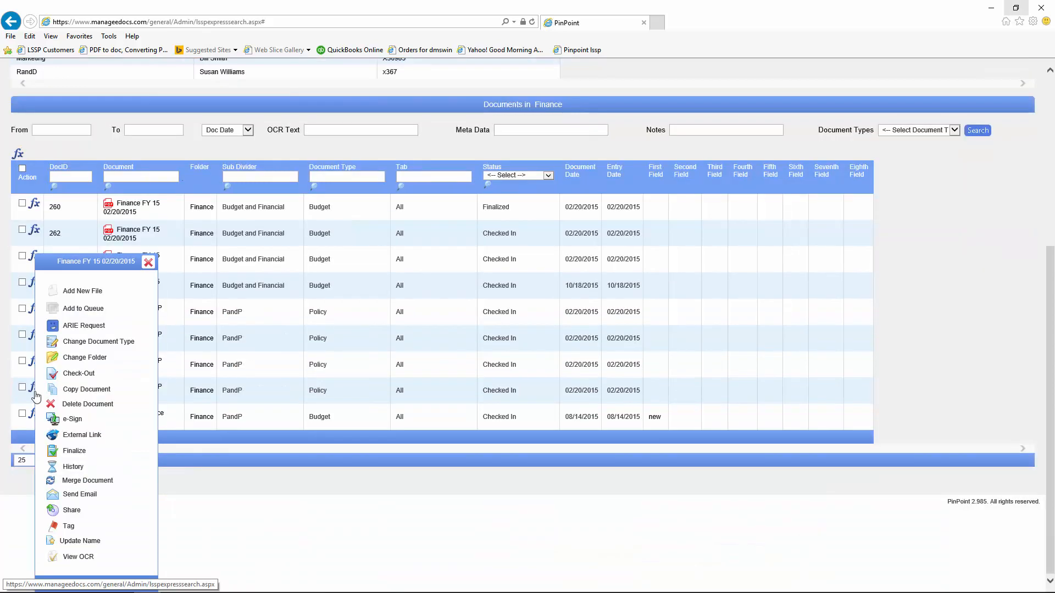
pyautogui.click(55, 437)
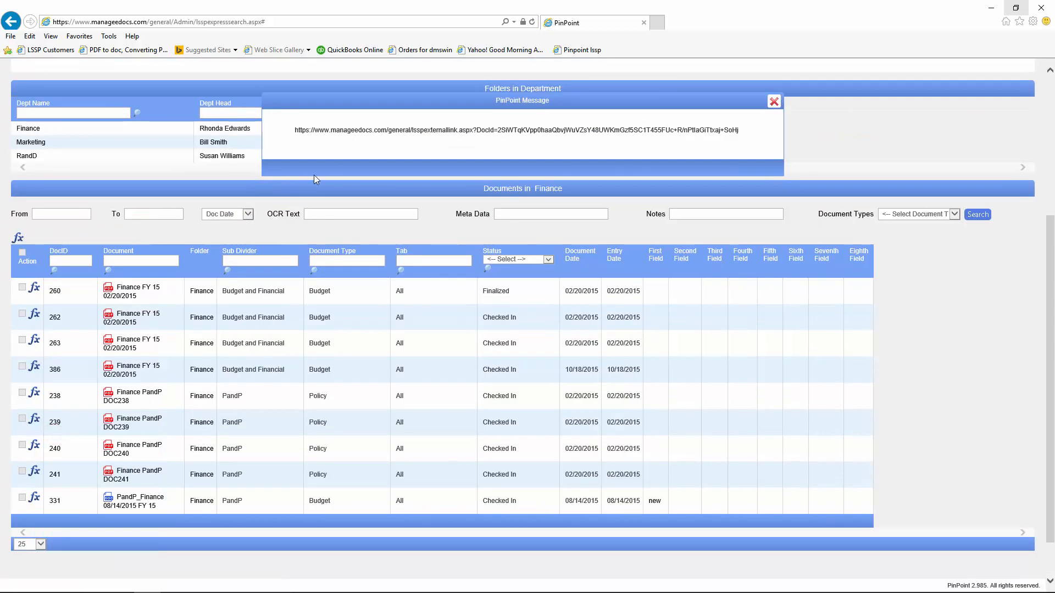
pyautogui.tripleClick(566, 130)
pyautogui.hotkey('ctrl', 'c')
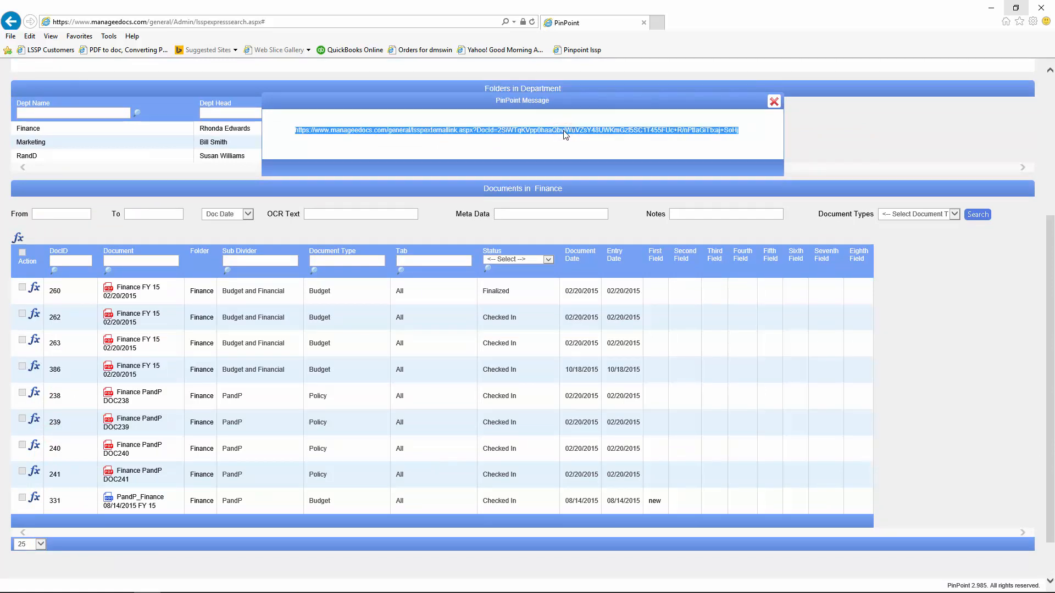
pyautogui.moveTo(253, 591)
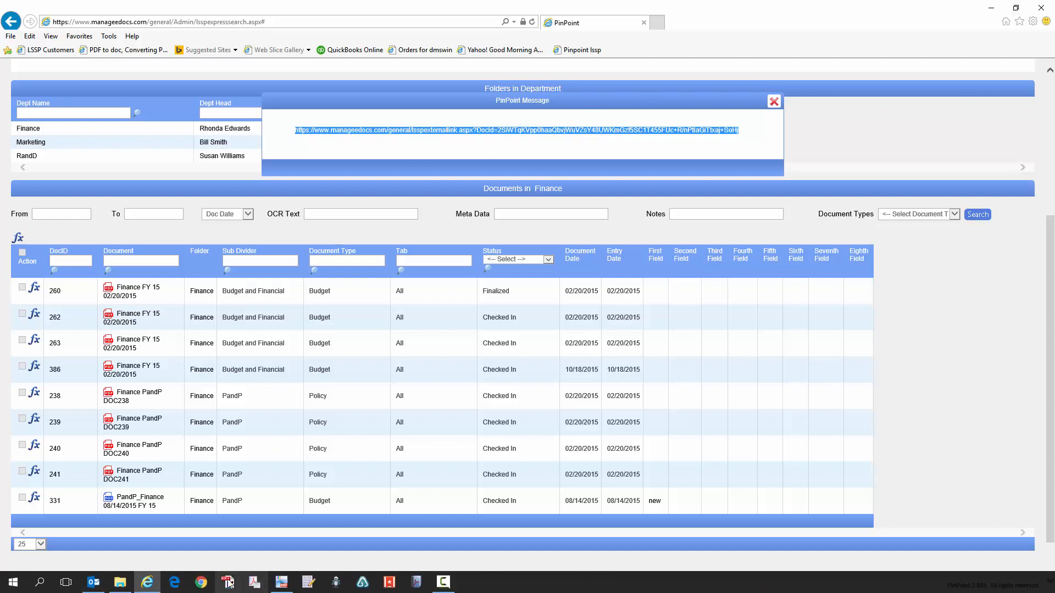
pyautogui.click(93, 581)
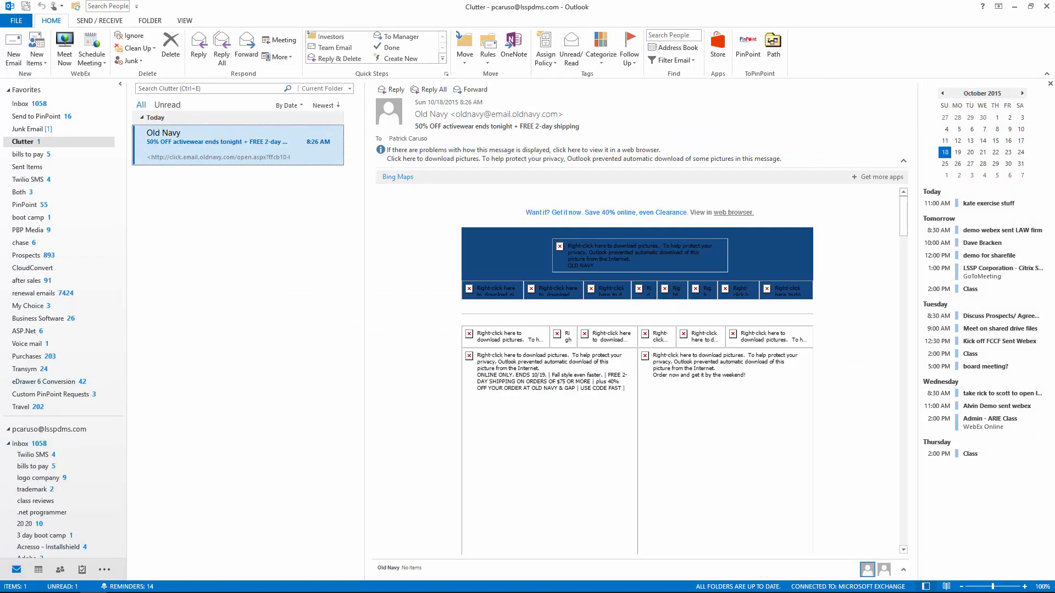
pyautogui.click(39, 569)
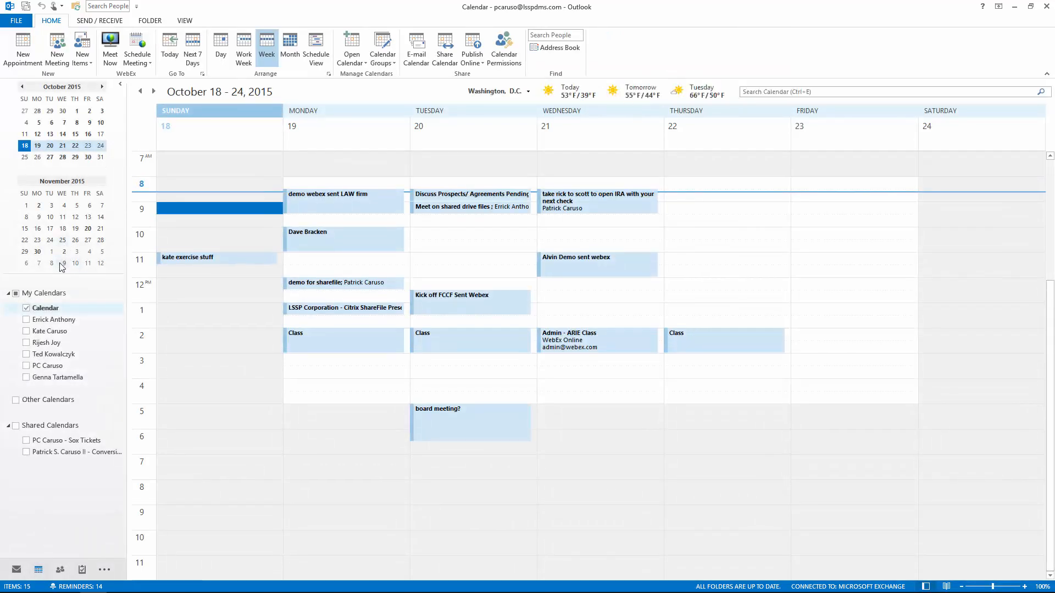
pyautogui.click(52, 263)
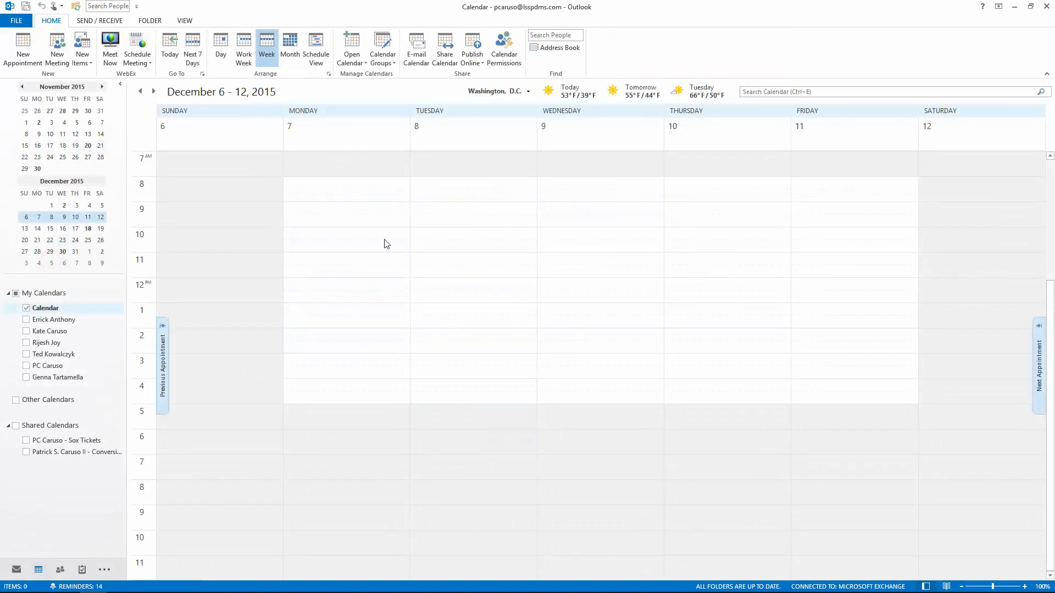
pyautogui.click(318, 234)
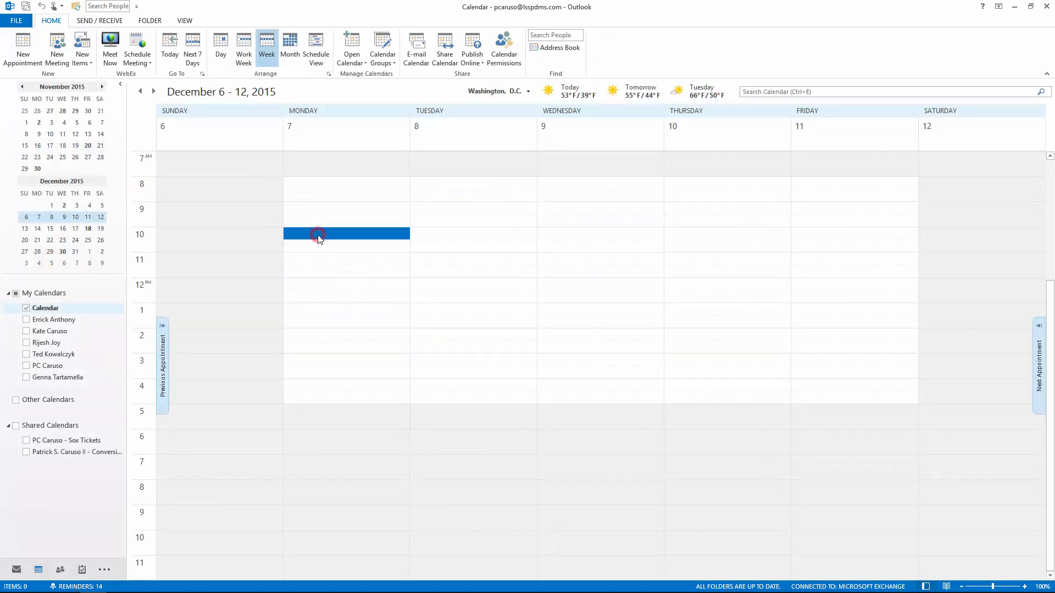
pyautogui.doubleClick(317, 234)
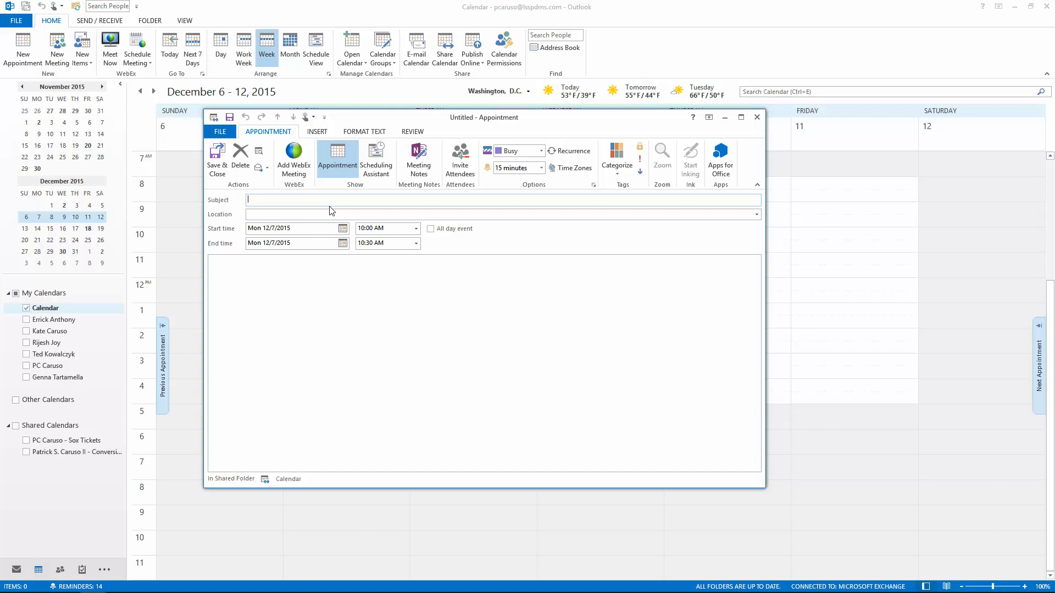
# Step: Title it 'Review this document' at location 'Doc', paste the external link, and save
pyautogui.write('Review this document')
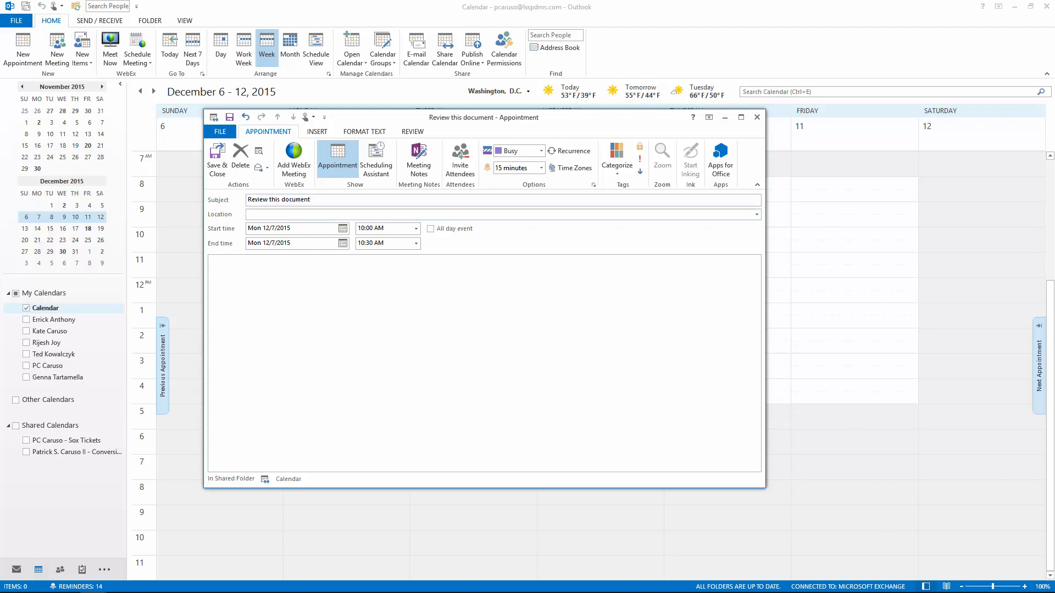
pyautogui.press('Tab')
pyautogui.write('Doc')
pyautogui.press('Tab')
pyautogui.press('Tab')
pyautogui.press('Tab')
pyautogui.click(218, 266)
pyautogui.hotkey('ctrl', 'v')
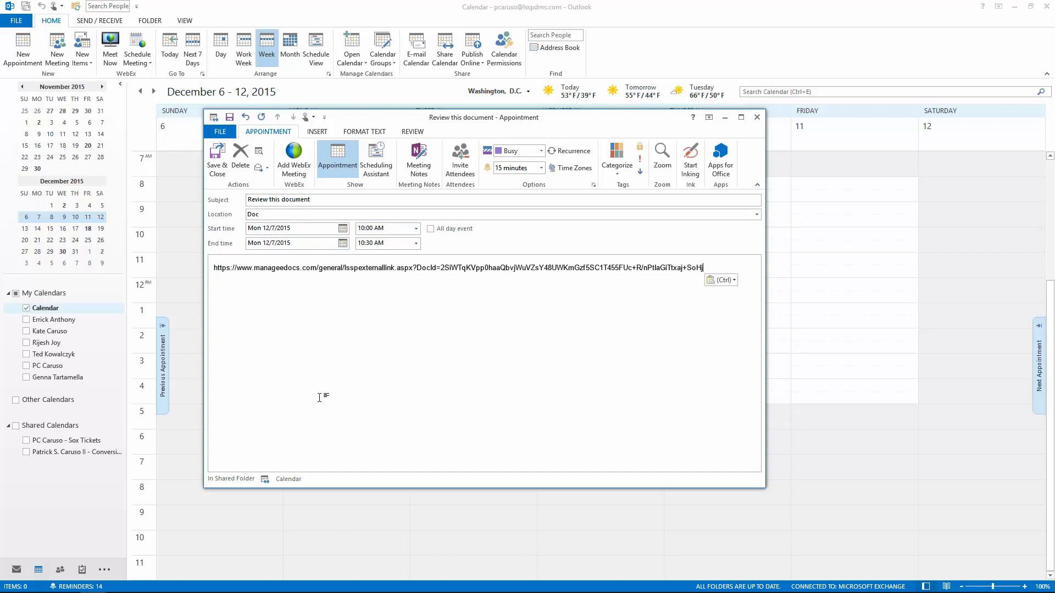
pyautogui.click(217, 158)
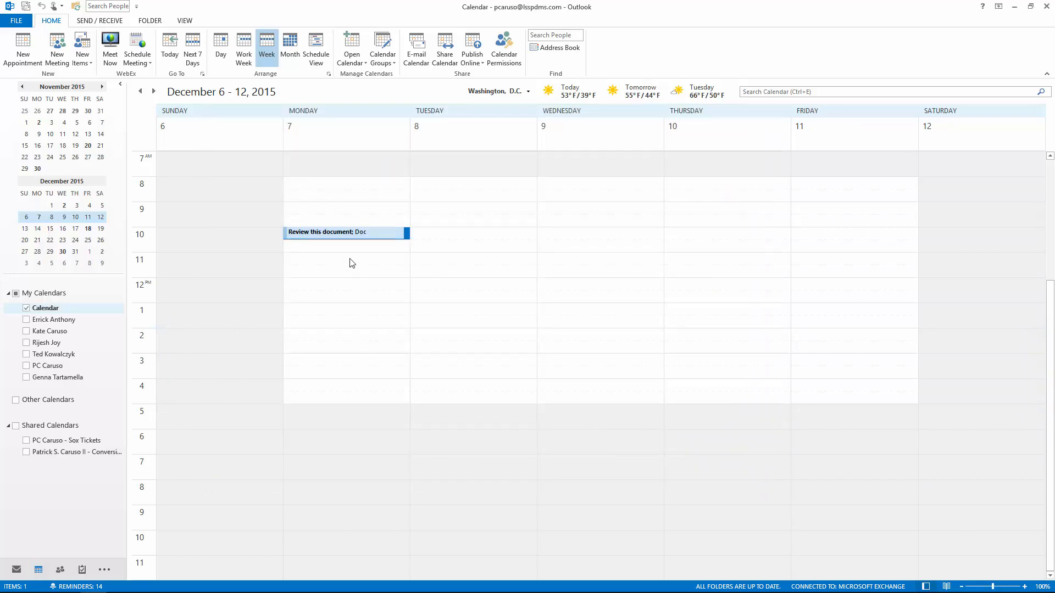
# Step: Follow the 'Review this document' appointment's link to view Finance FY 15 in Edge, then close both windows
pyautogui.moveTo(355, 237)
pyautogui.doubleClick(367, 235)
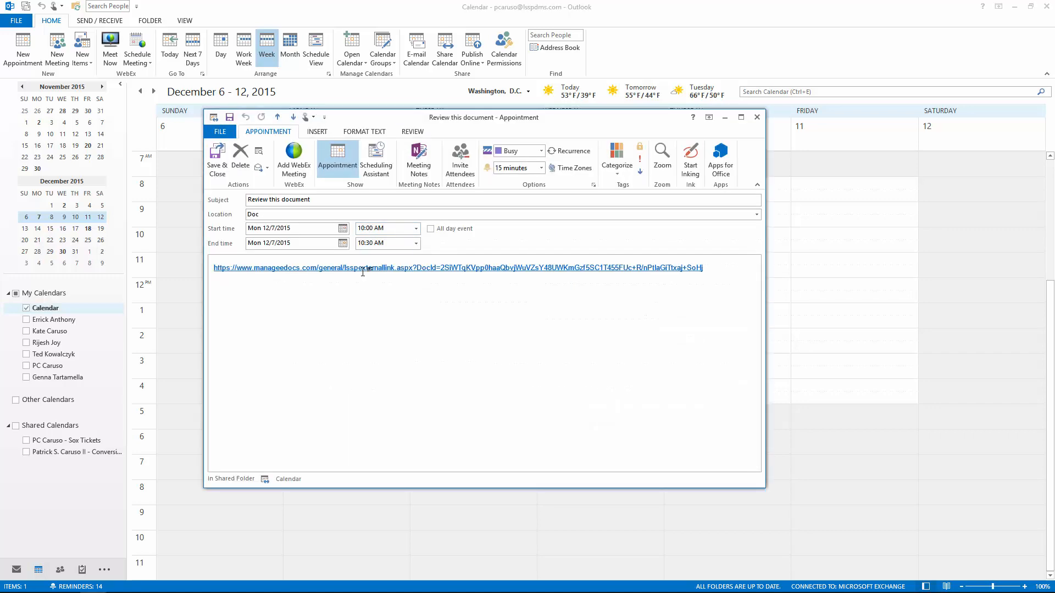
pyautogui.click(363, 272)
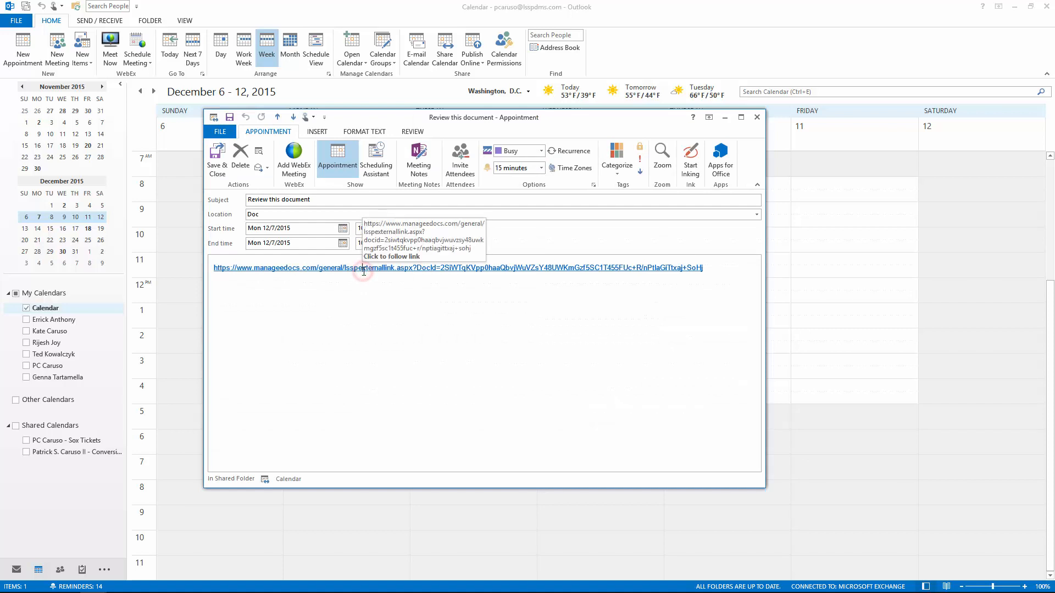
pyautogui.doubleClick(363, 271)
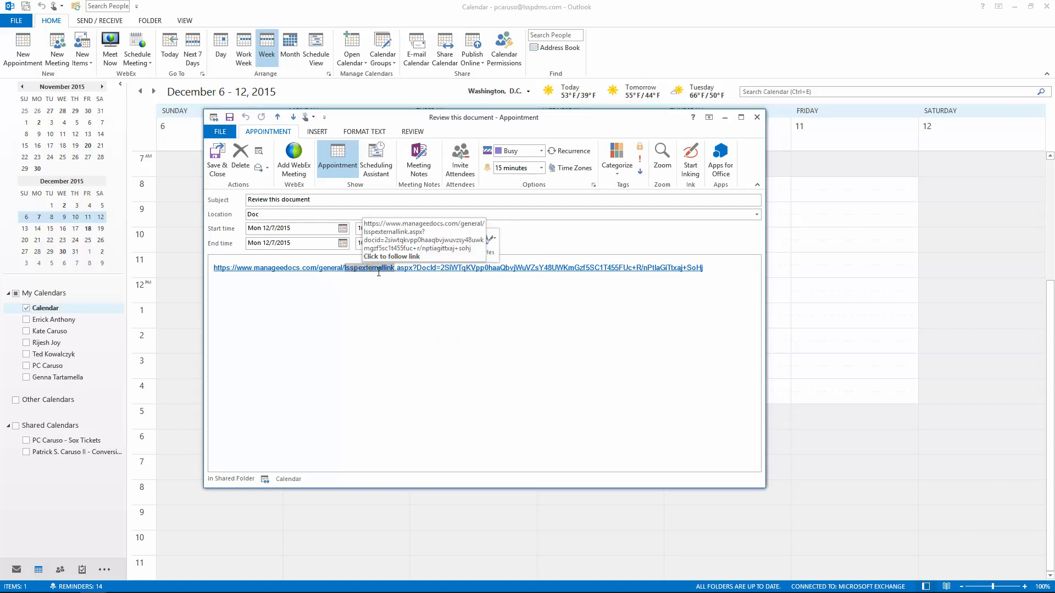
pyautogui.keyDown('ctrl'); pyautogui.click(378, 269); pyautogui.keyUp('ctrl')
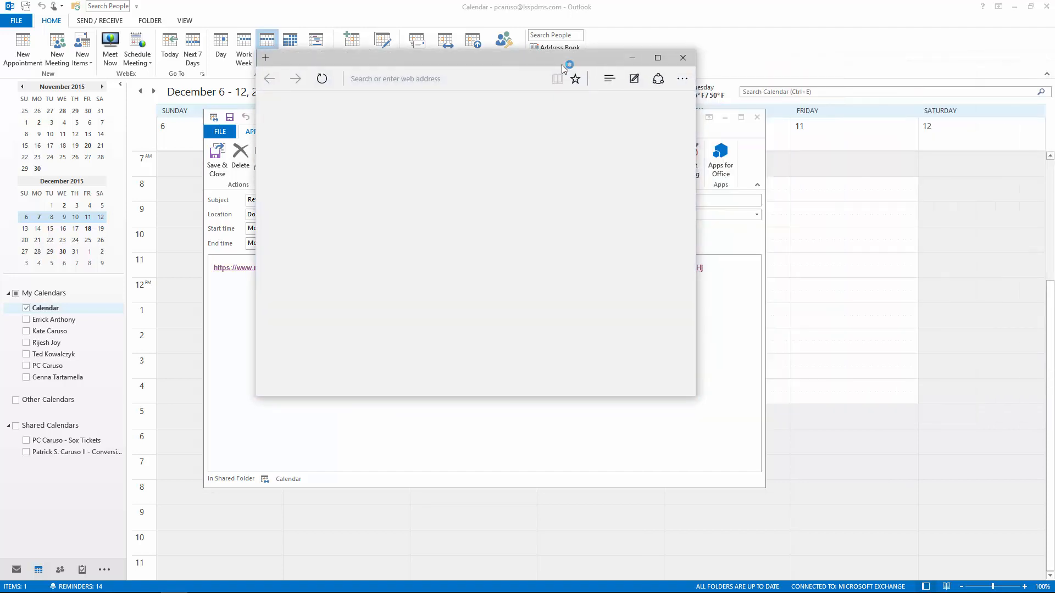
pyautogui.click(680, 104)
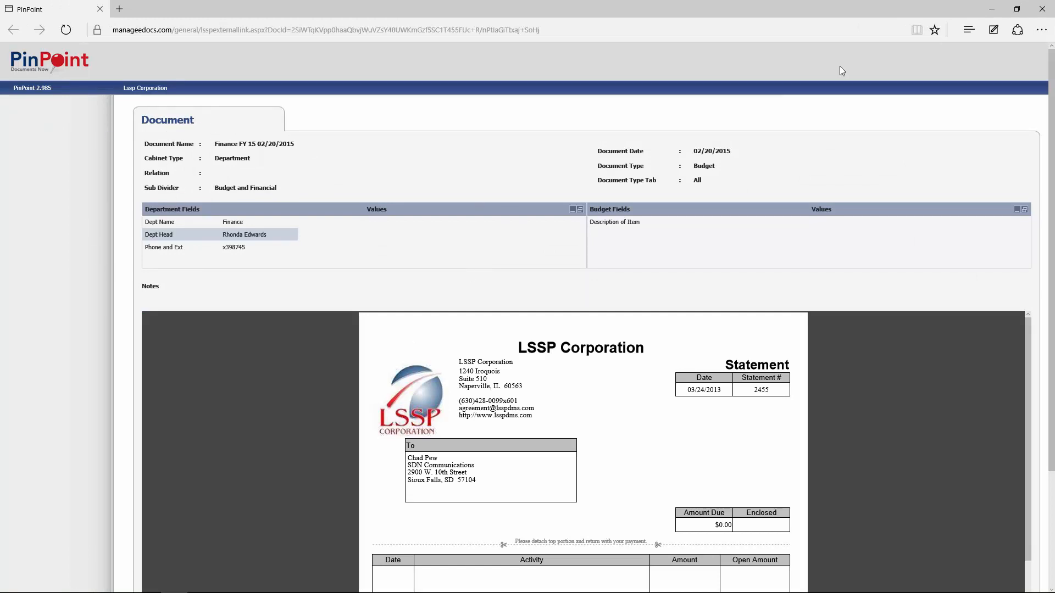
pyautogui.click(1043, 12)
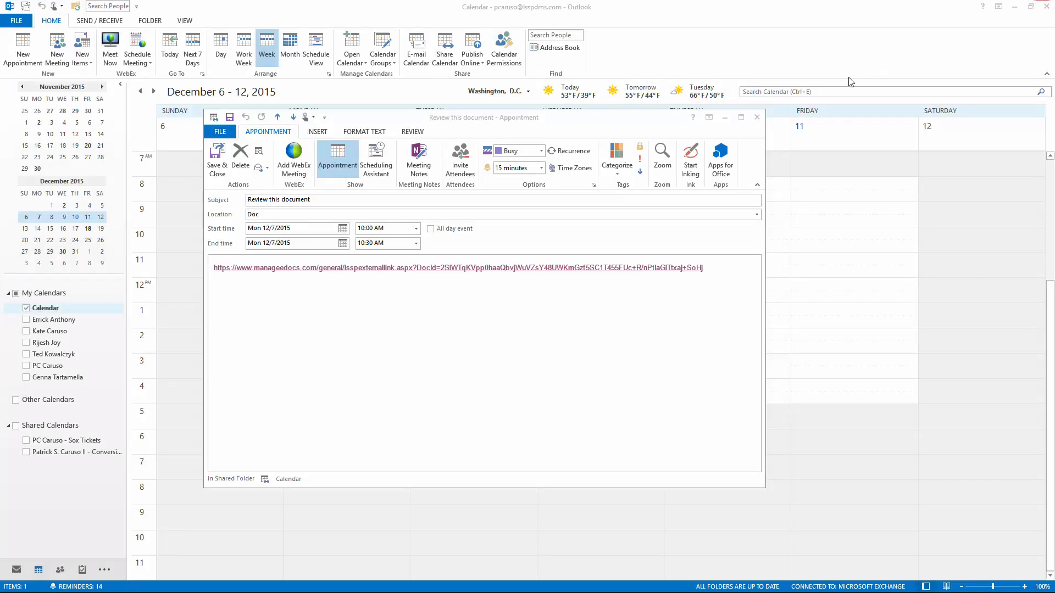
pyautogui.click(756, 117)
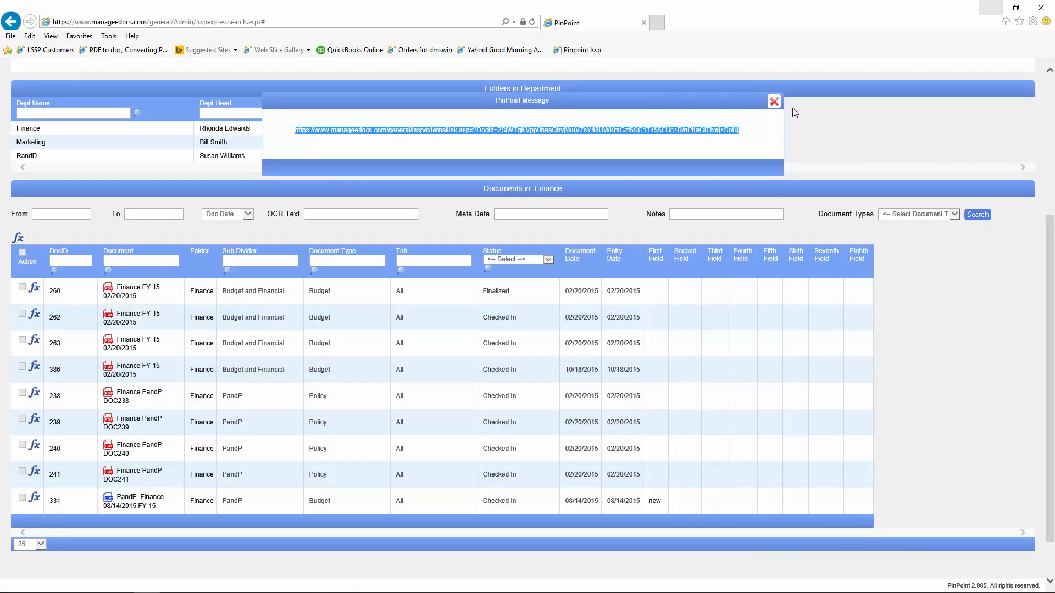
# Step: Dismiss the external-link message and select documents 262, 331 and one other in the Finance list
pyautogui.click(773, 101)
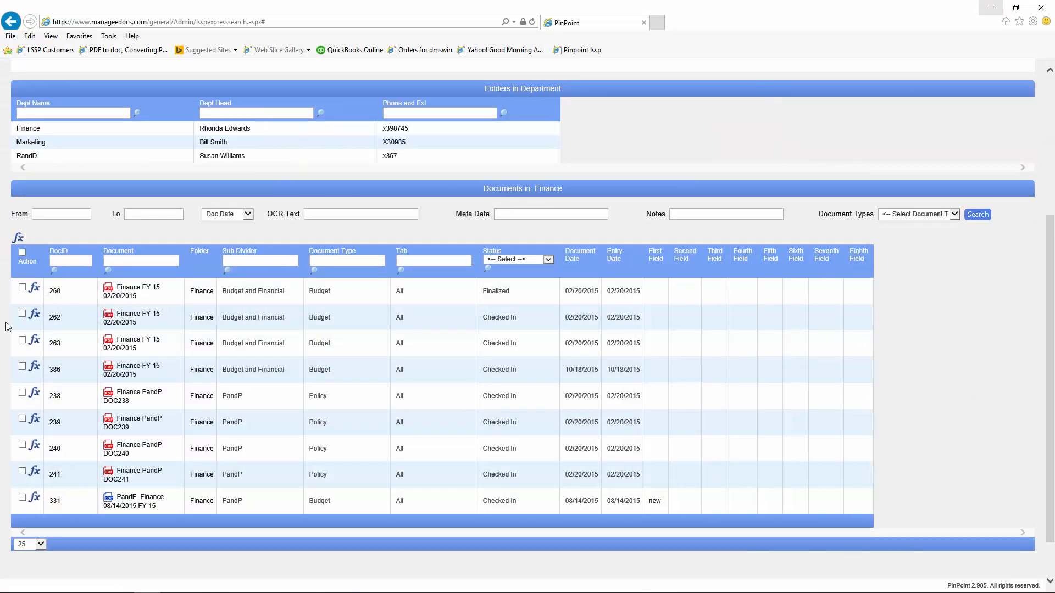
pyautogui.click(22, 314)
pyautogui.click(22, 368)
pyautogui.click(23, 500)
# Step: Start Send Email for the selected documents and choose Send External Link as the format
pyautogui.click(18, 238)
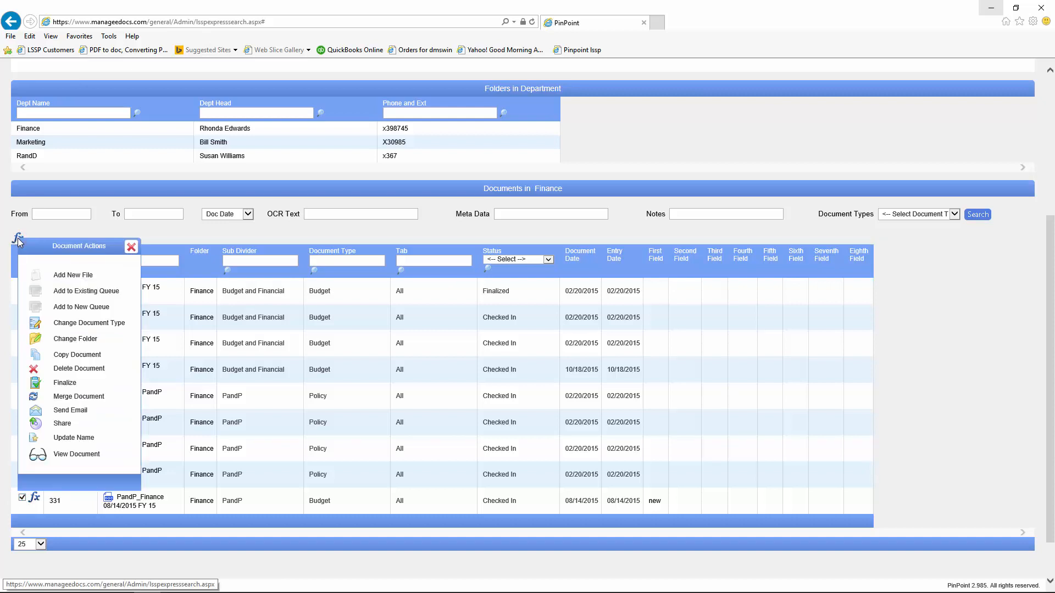
pyautogui.click(34, 412)
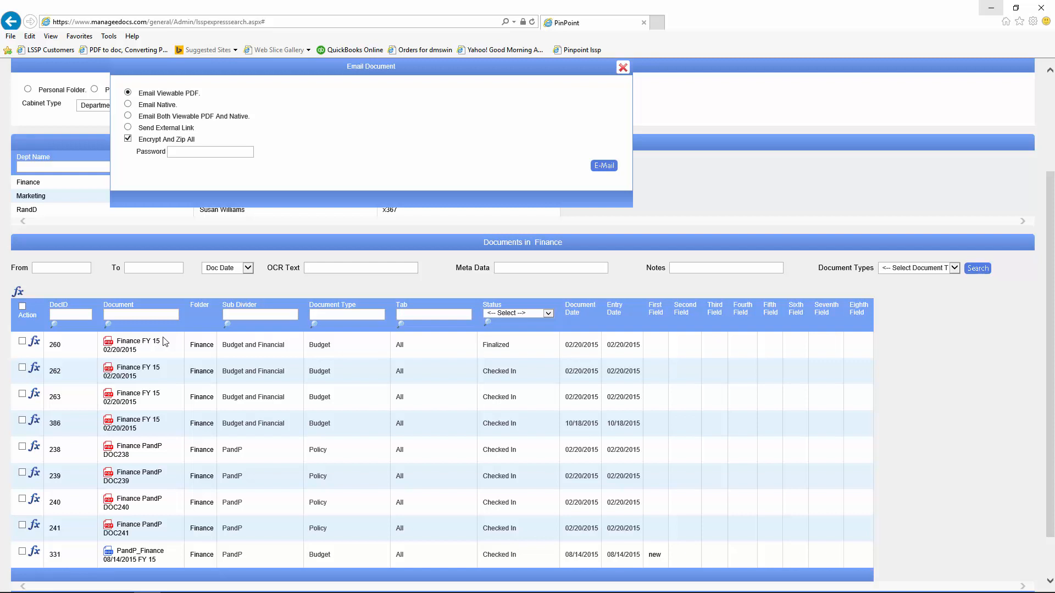
pyautogui.click(127, 103)
pyautogui.click(127, 92)
pyautogui.click(128, 128)
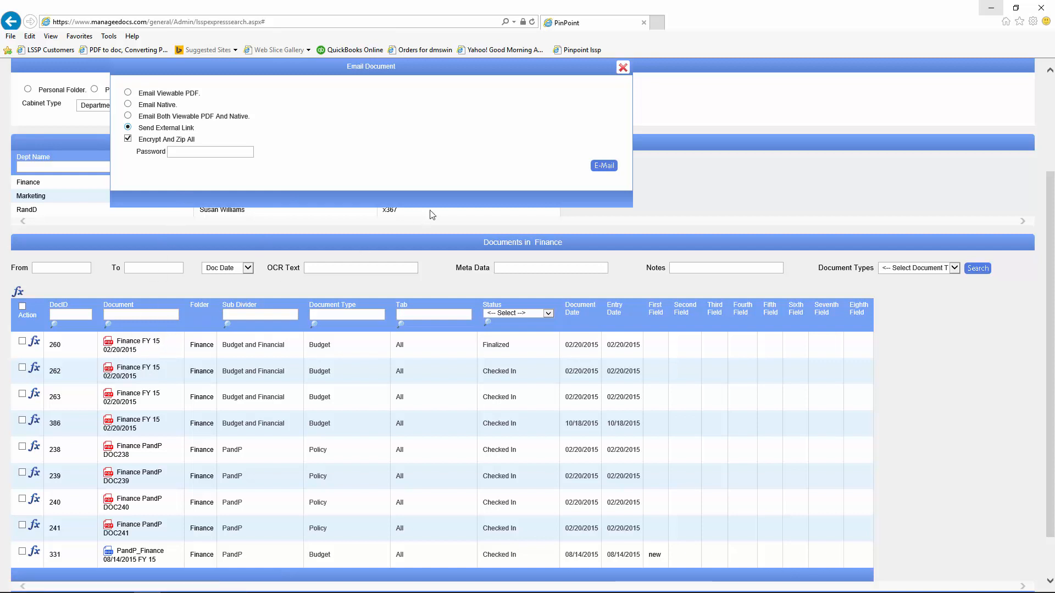
# Step: Close the Email Document dialog without sending anything
pyautogui.click(622, 68)
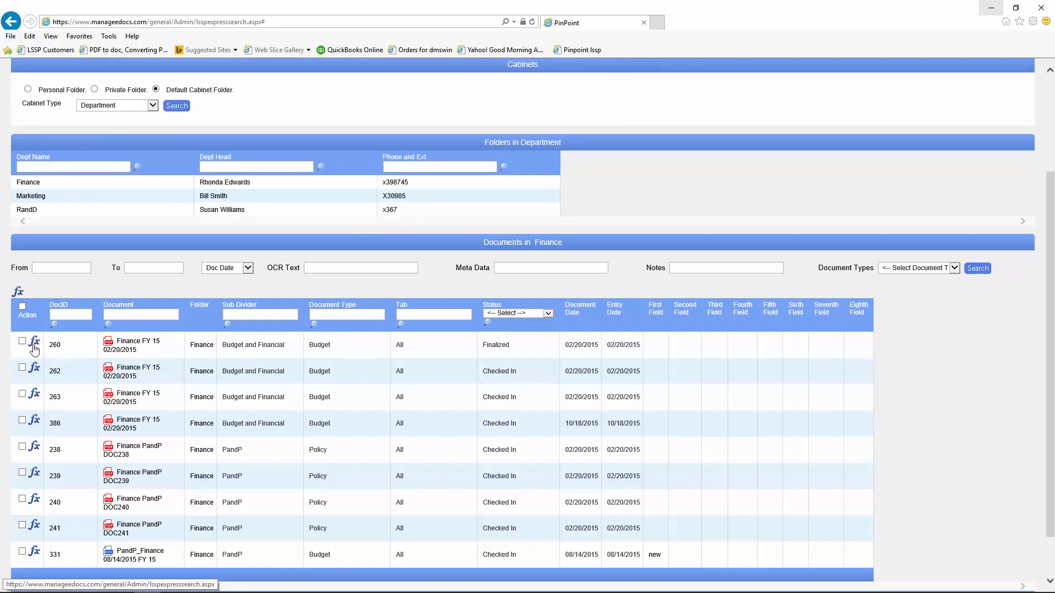
# Step: Look through several rows' fx action menus, then tick documents 260 and 331 in the Finance list
pyautogui.click(35, 396)
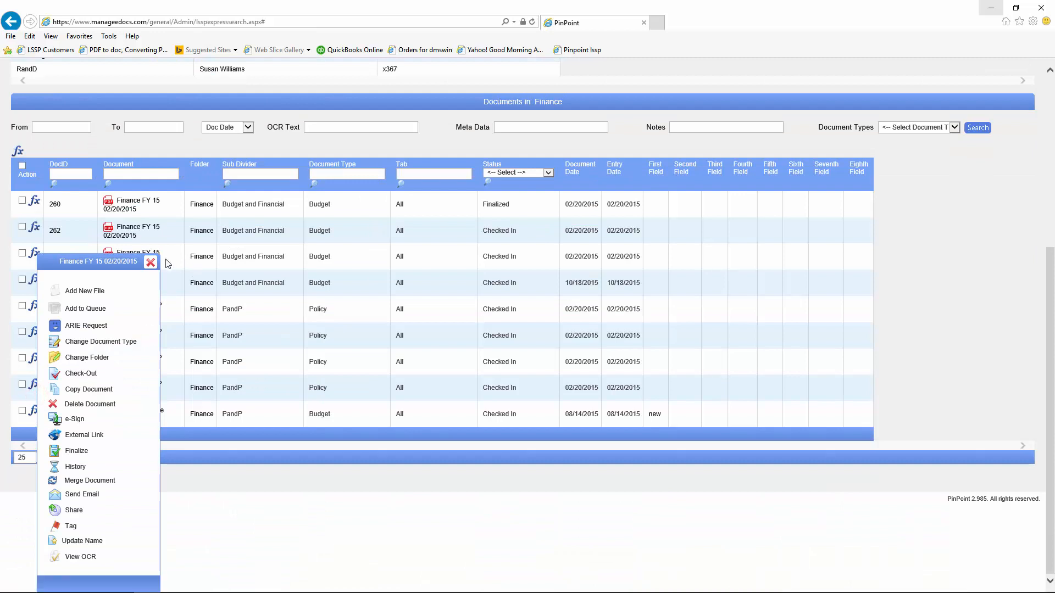
pyautogui.click(153, 260)
pyautogui.click(34, 288)
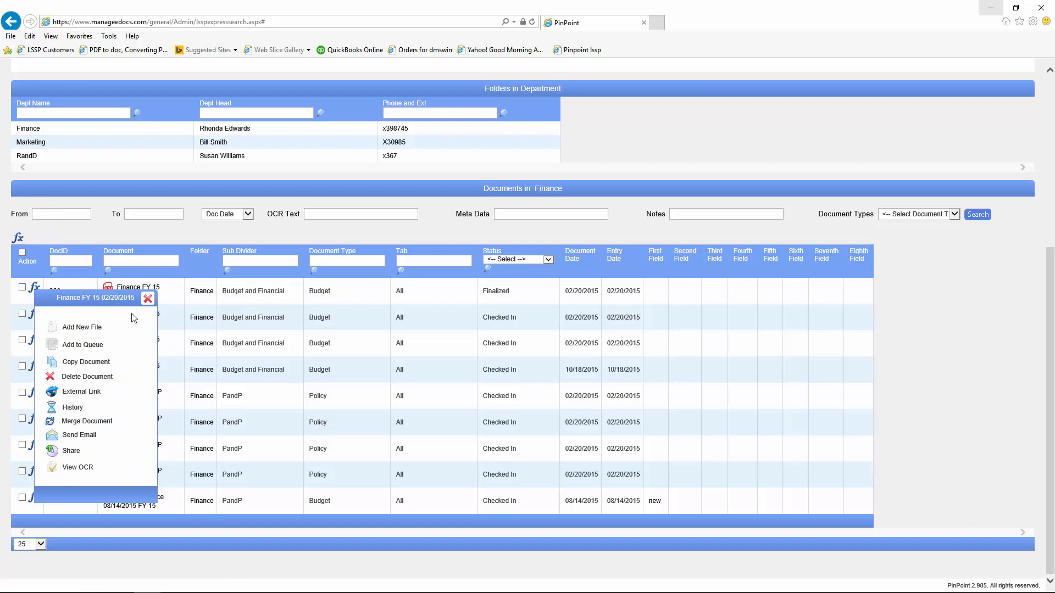
pyautogui.click(148, 298)
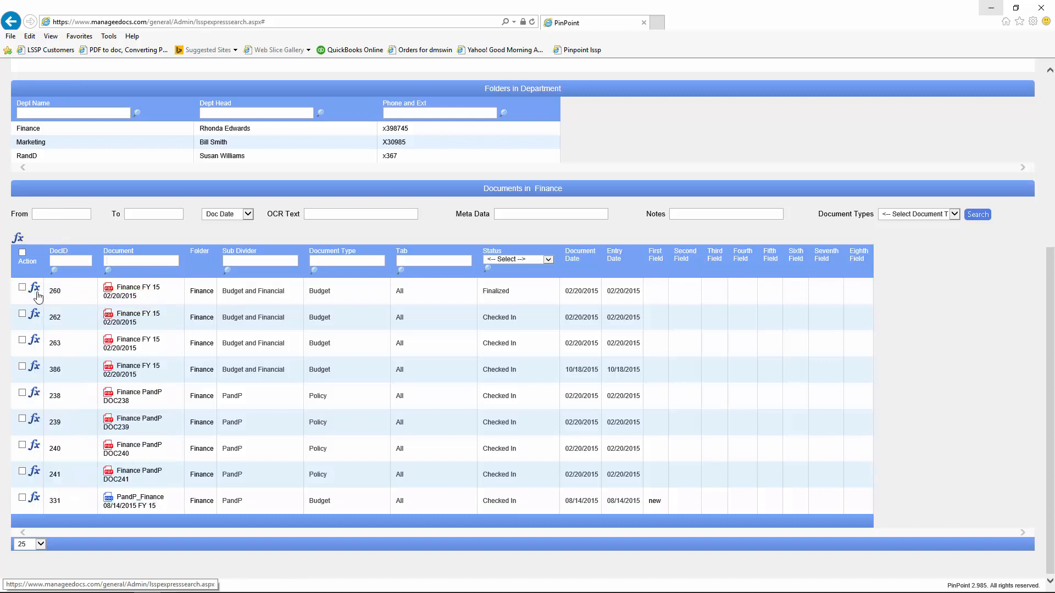
pyautogui.click(36, 344)
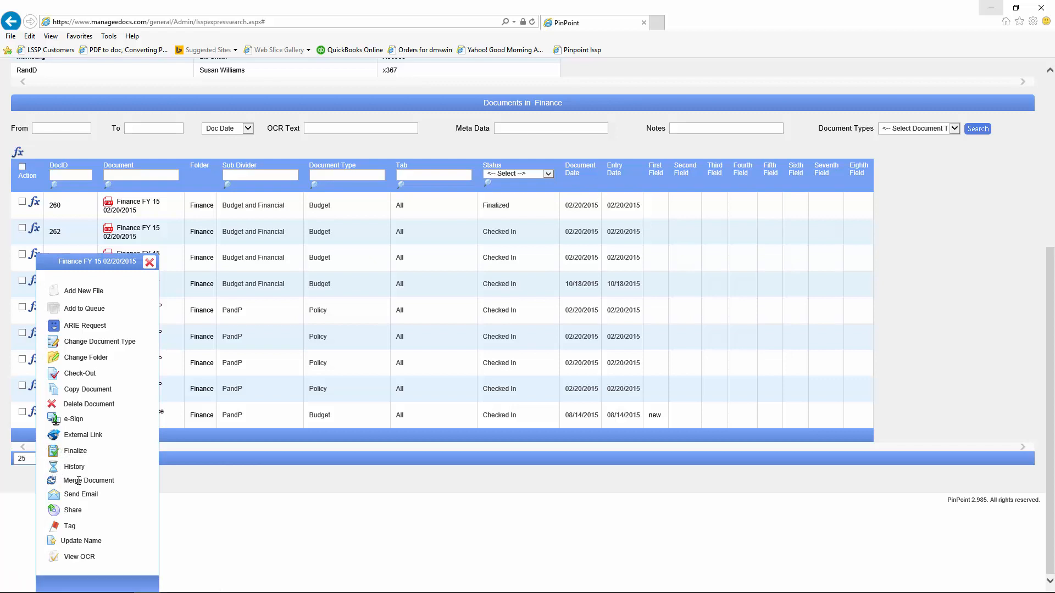
pyautogui.click(149, 262)
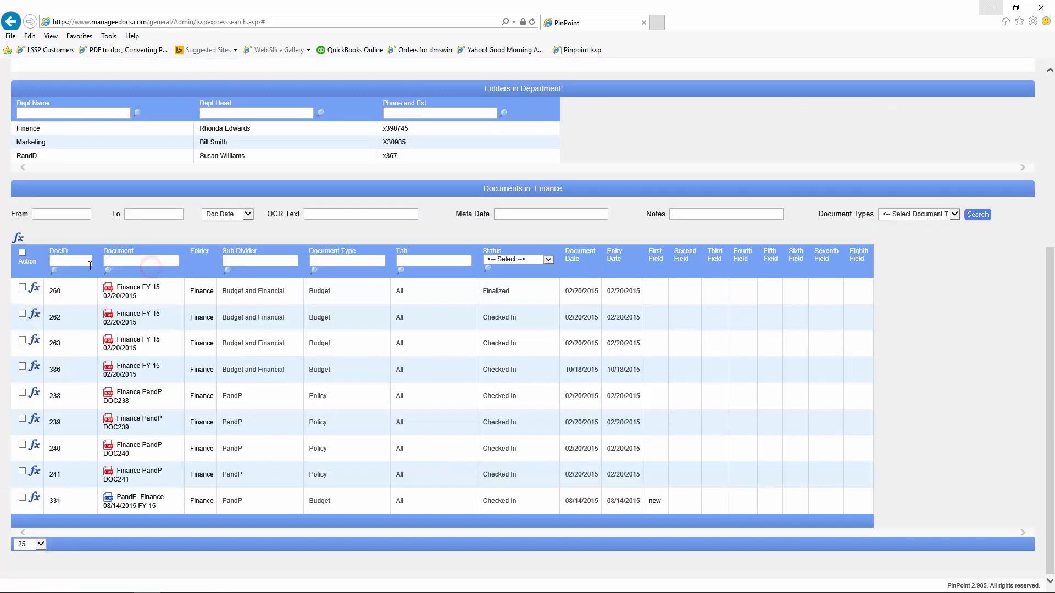
pyautogui.click(22, 287)
pyautogui.click(22, 497)
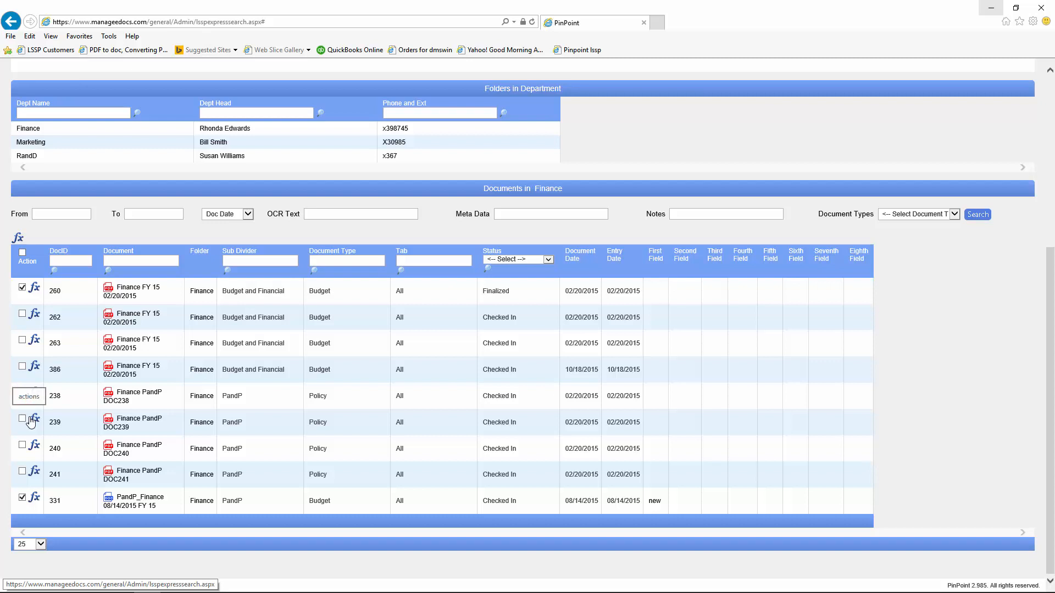
# Step: Choose Merge Document from the header Document Actions for the marked documents
pyautogui.click(18, 238)
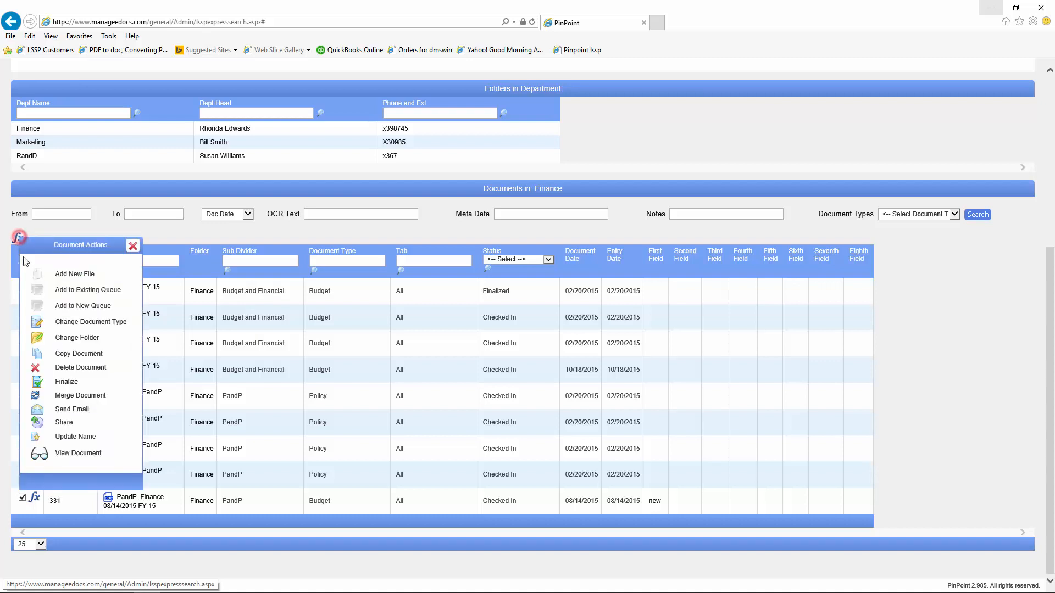
pyautogui.click(36, 396)
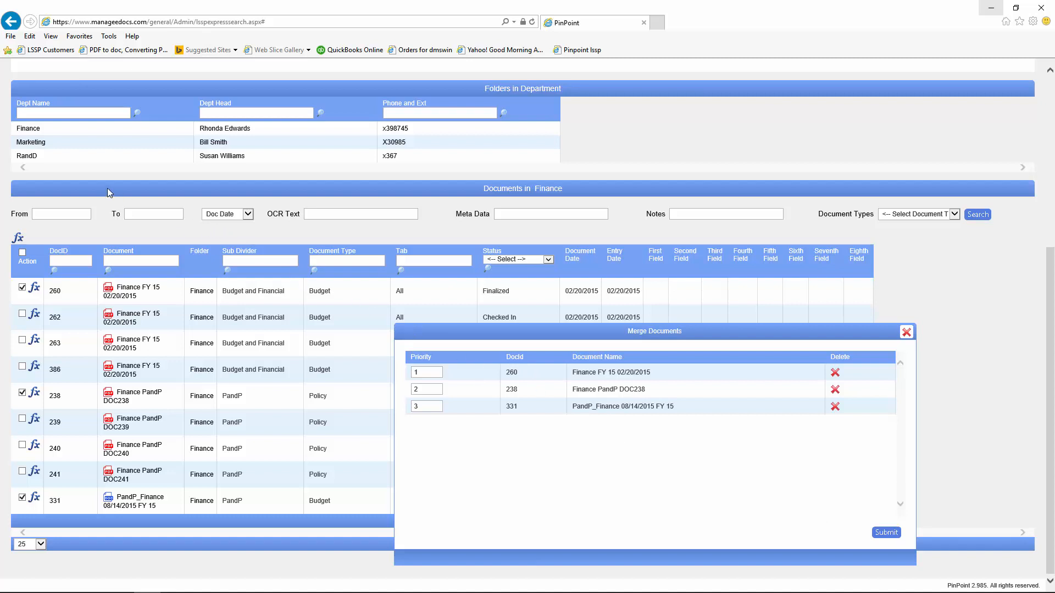
# Step: Add RandD document 250 to the merge list
pyautogui.click(27, 156)
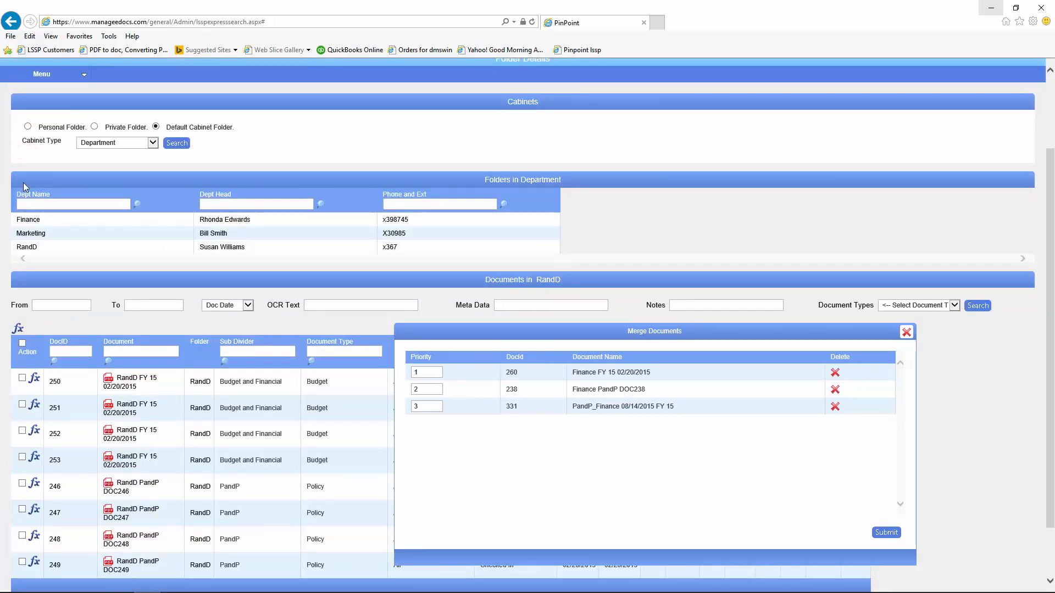
pyautogui.click(34, 381)
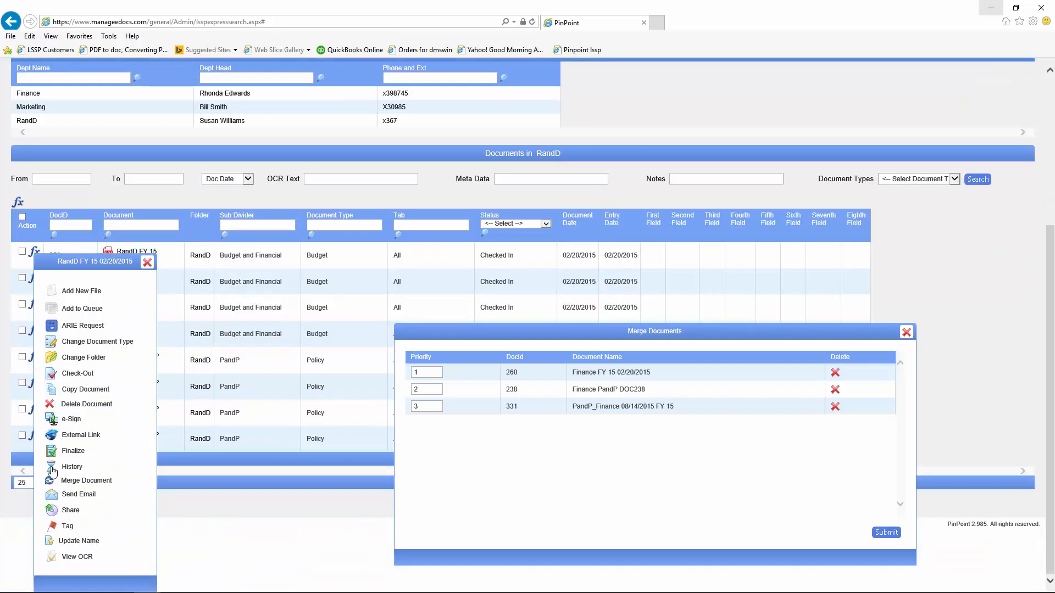
pyautogui.click(51, 484)
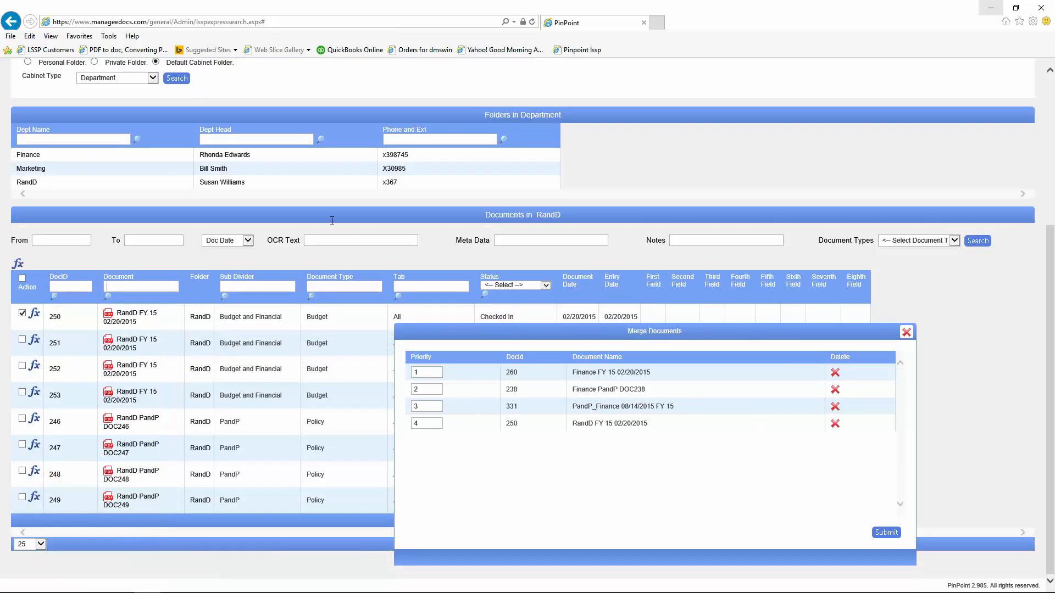
# Step: Add Building Security document 310 from the Employees cabinet, then submit the merge
pyautogui.click(153, 77)
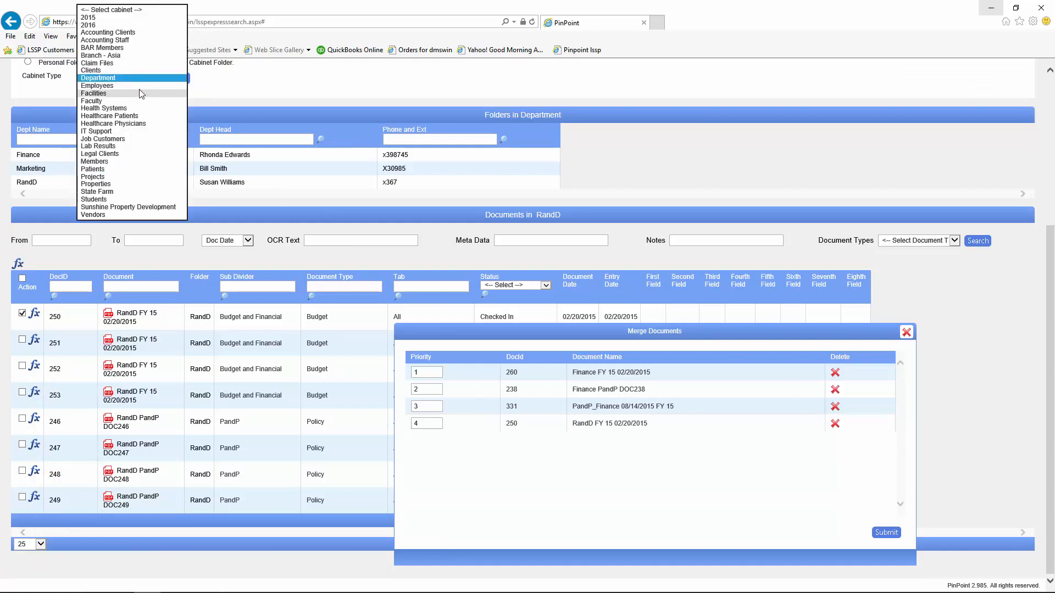
pyautogui.click(144, 87)
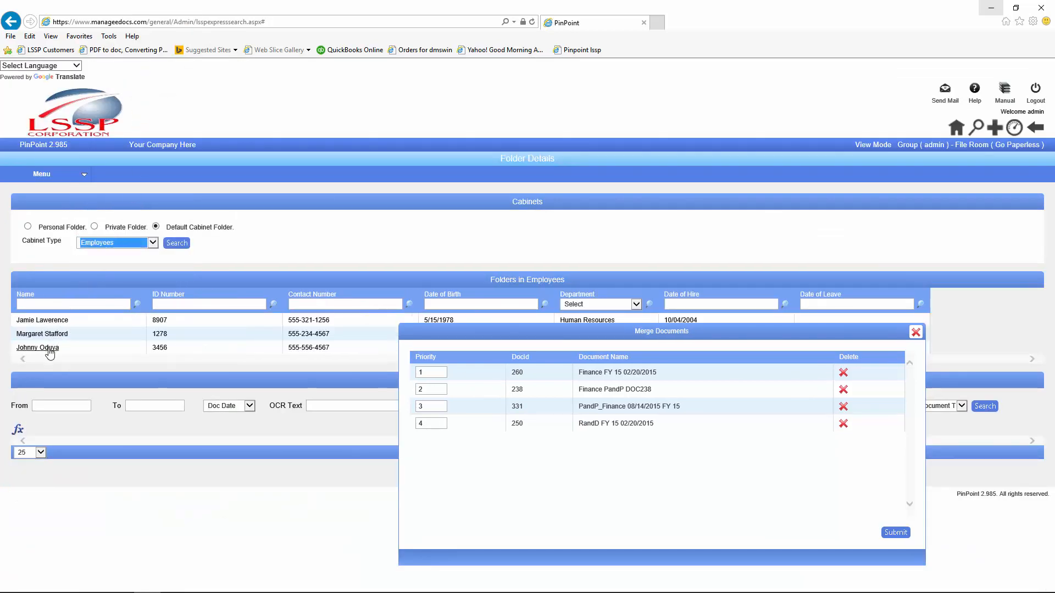
pyautogui.click(47, 347)
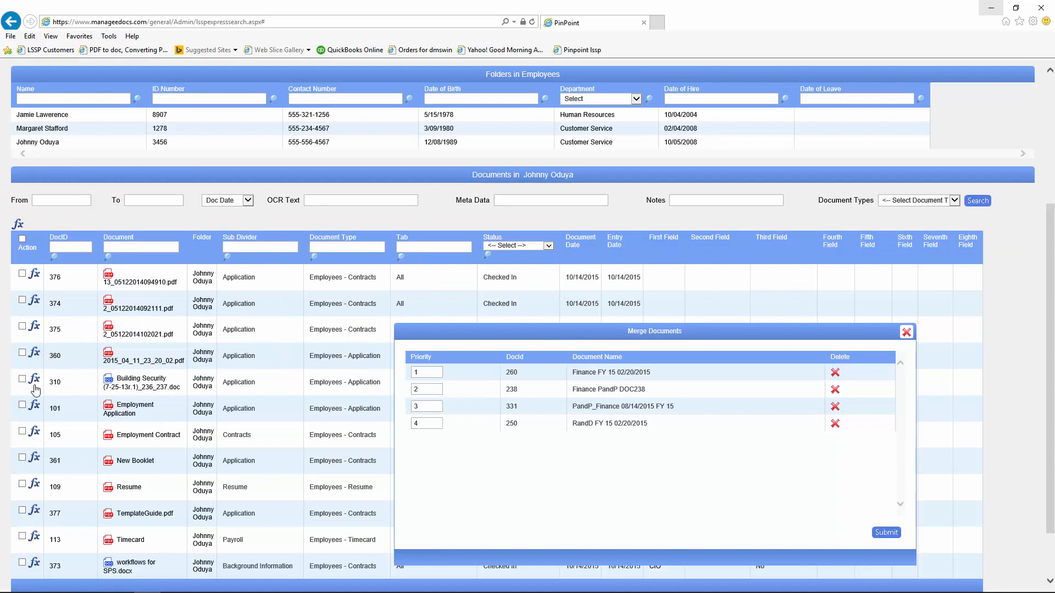
pyautogui.click(33, 381)
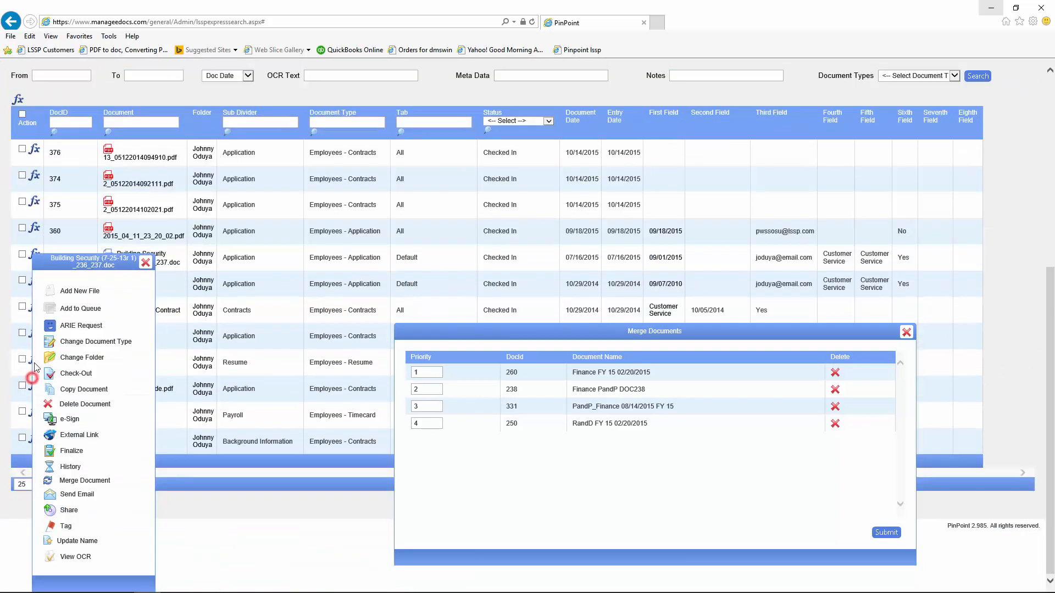
pyautogui.click(51, 480)
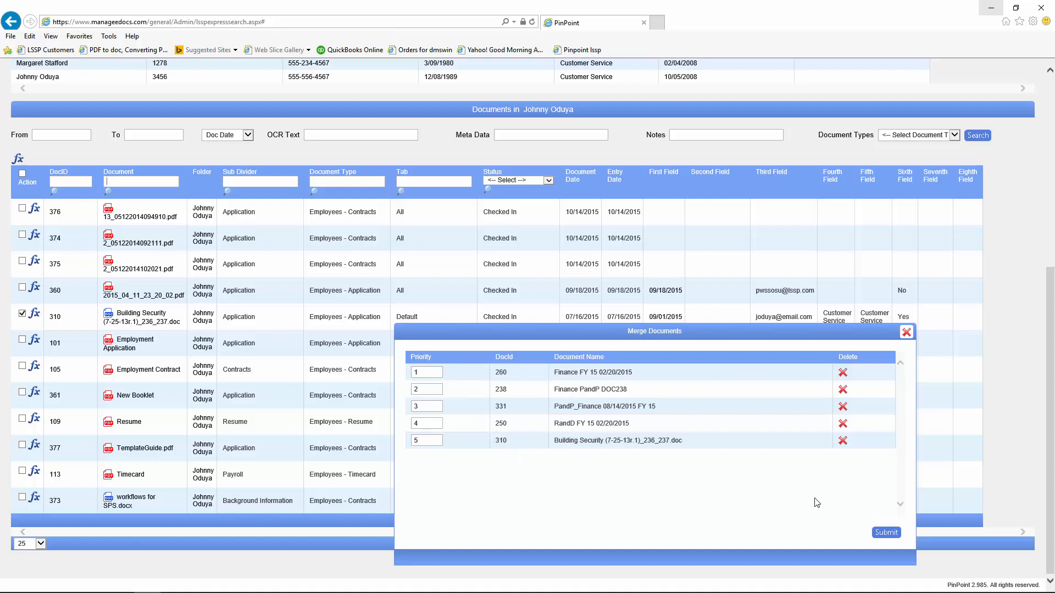
pyautogui.click(883, 533)
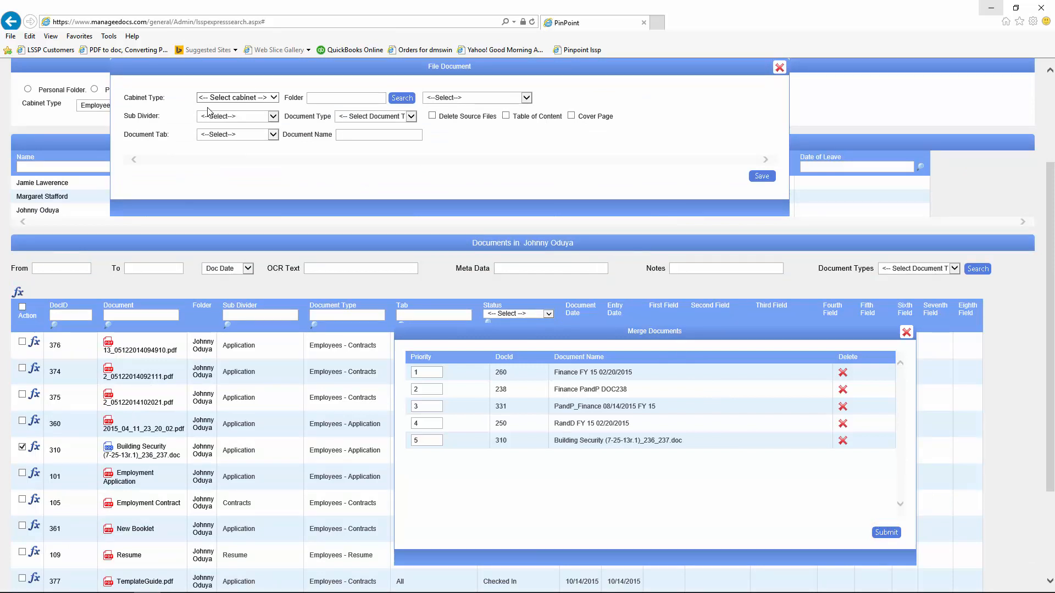
# Step: File the merge into Department cabinet, Finance folder, under Budget and Financial
pyautogui.click(275, 99)
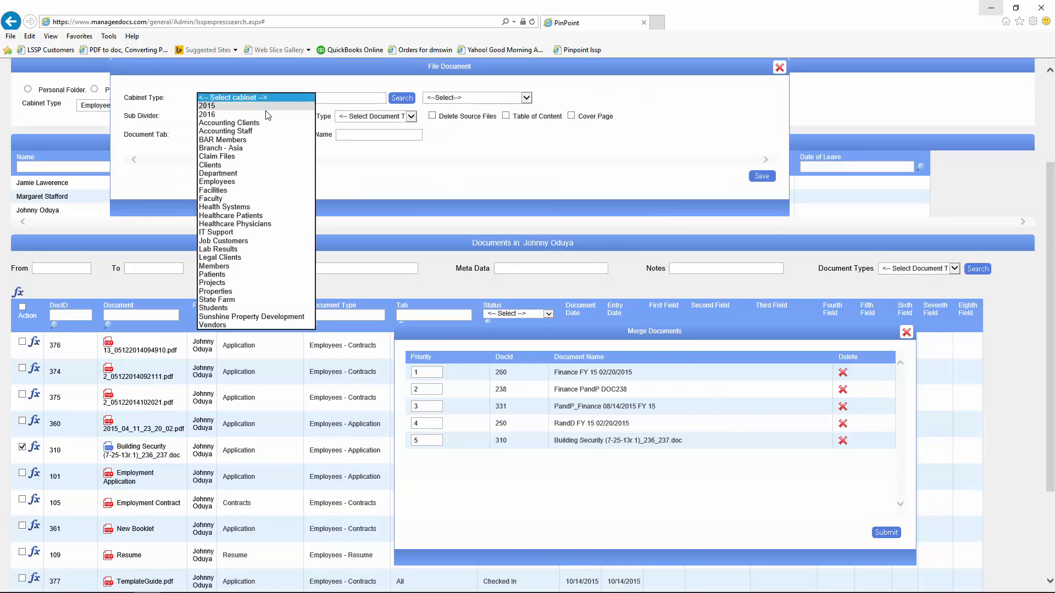
pyautogui.click(212, 173)
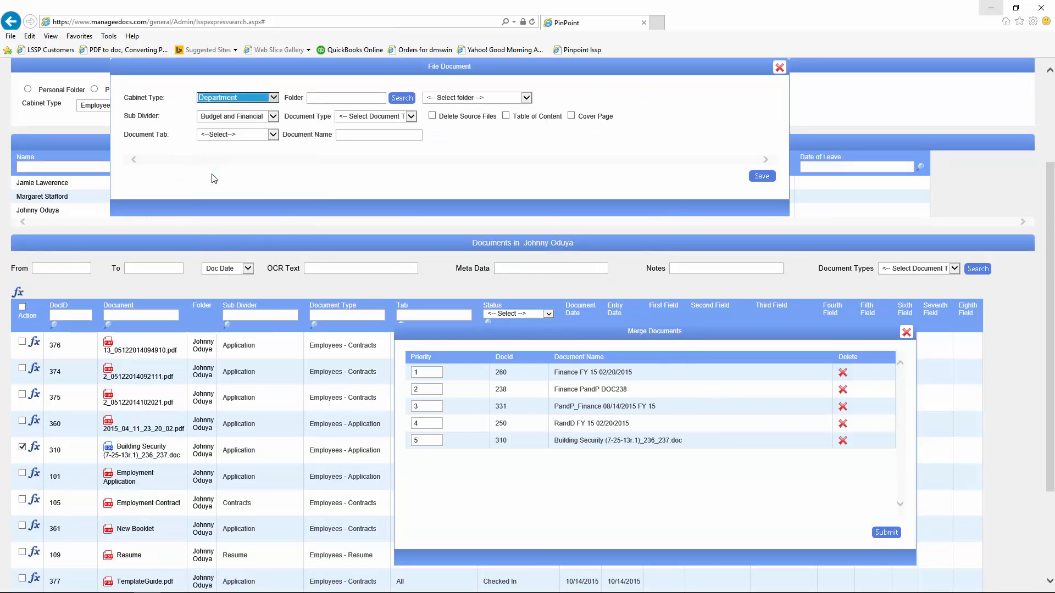
pyautogui.click(308, 99)
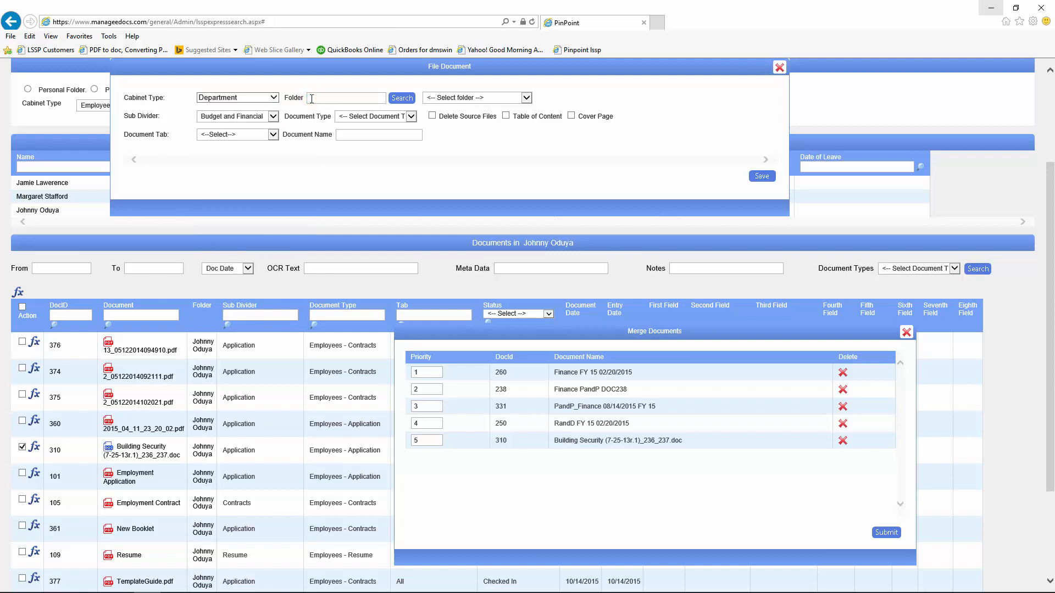
pyautogui.click(525, 97)
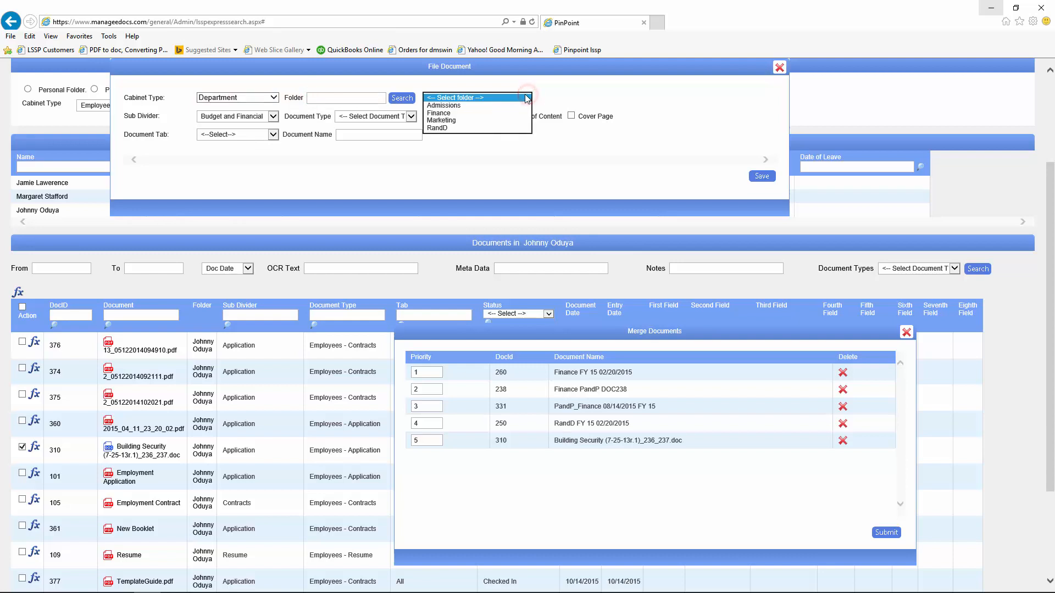
pyautogui.click(434, 113)
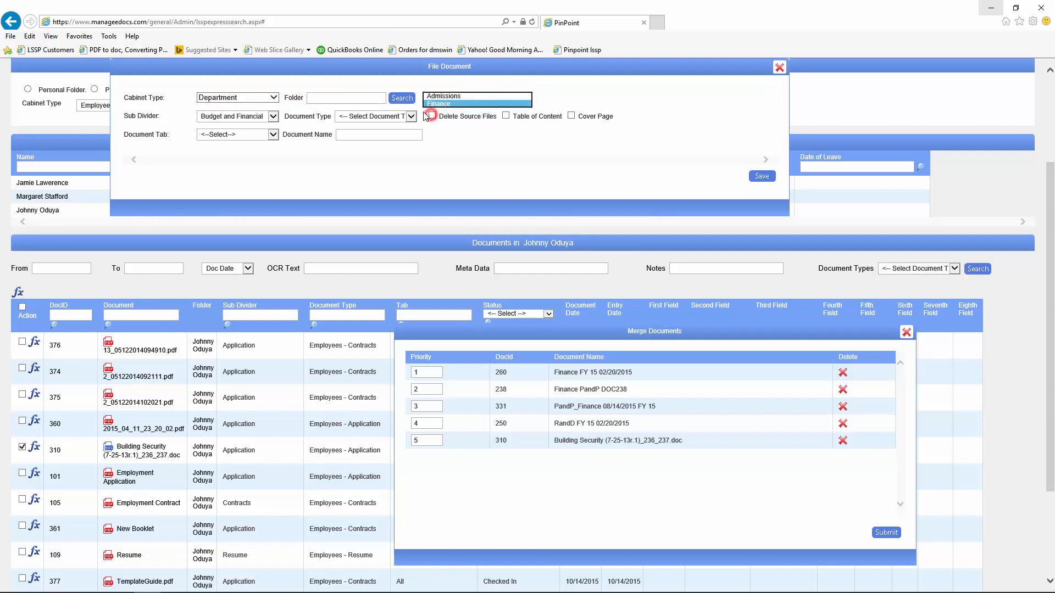
pyautogui.click(274, 117)
pyautogui.click(274, 117)
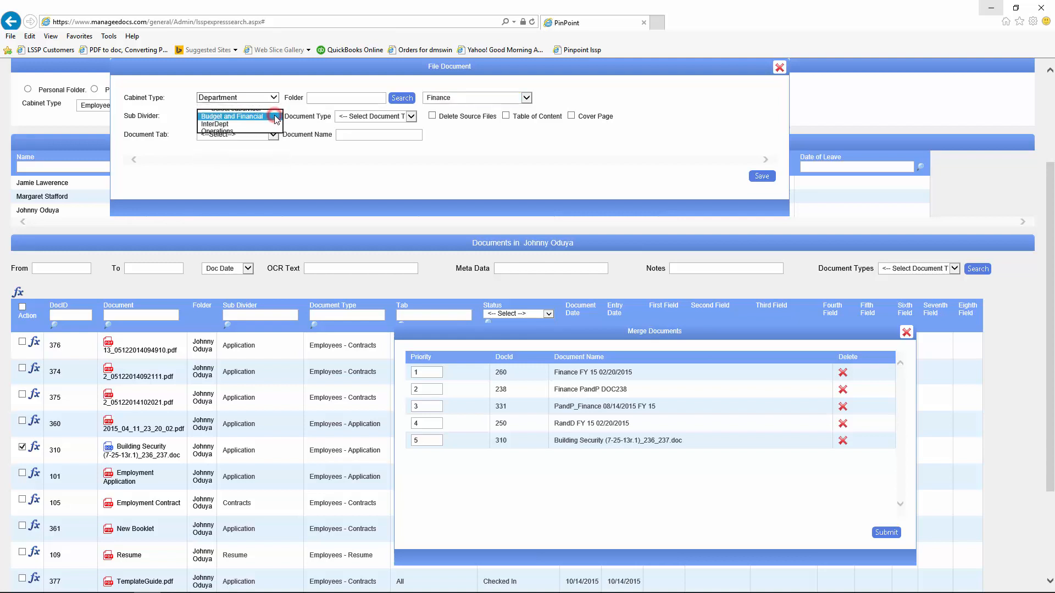
# Step: Set document type Budget, add table of contents and cover page, describe it 'Board Packet', and save
pyautogui.click(410, 117)
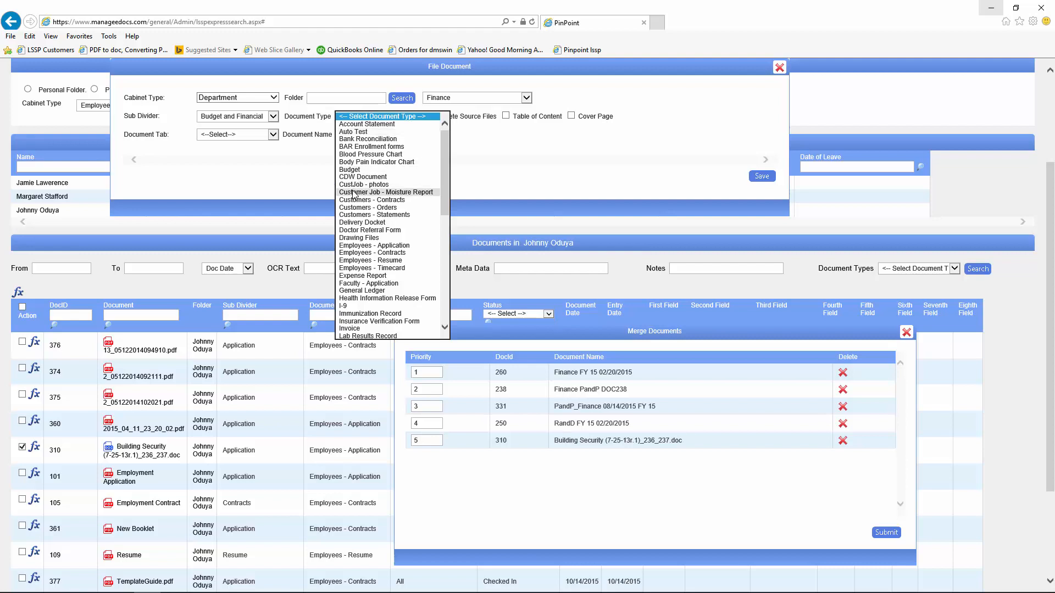
pyautogui.click(349, 170)
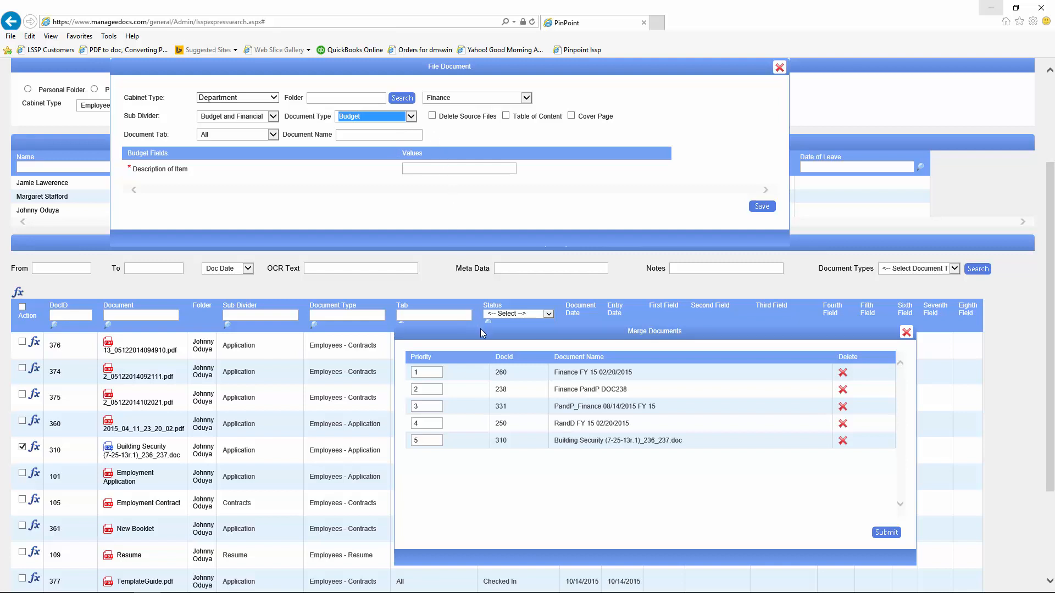
pyautogui.click(505, 116)
pyautogui.click(570, 116)
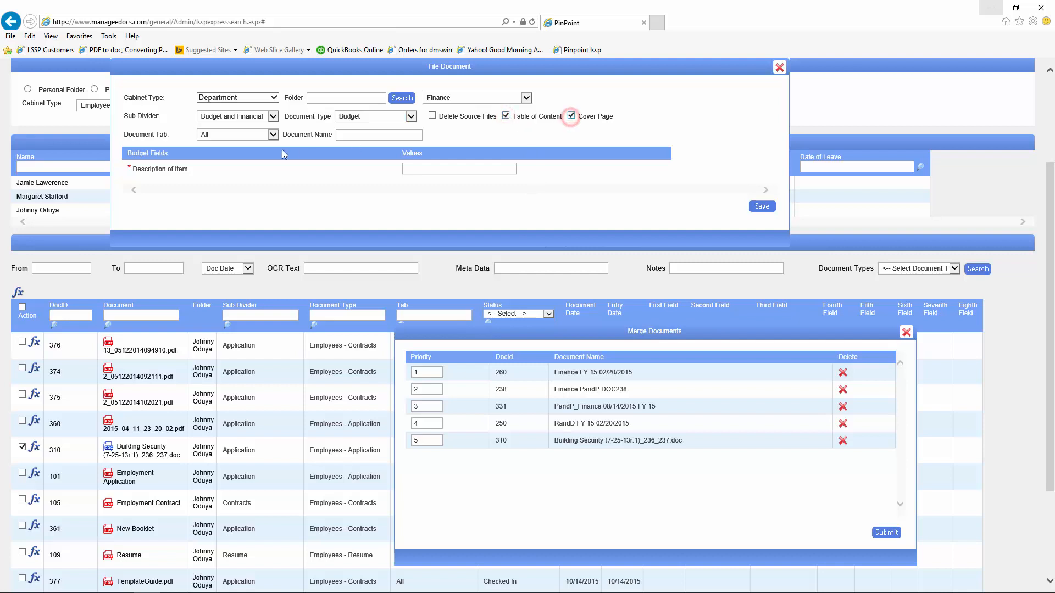
pyautogui.click(406, 167)
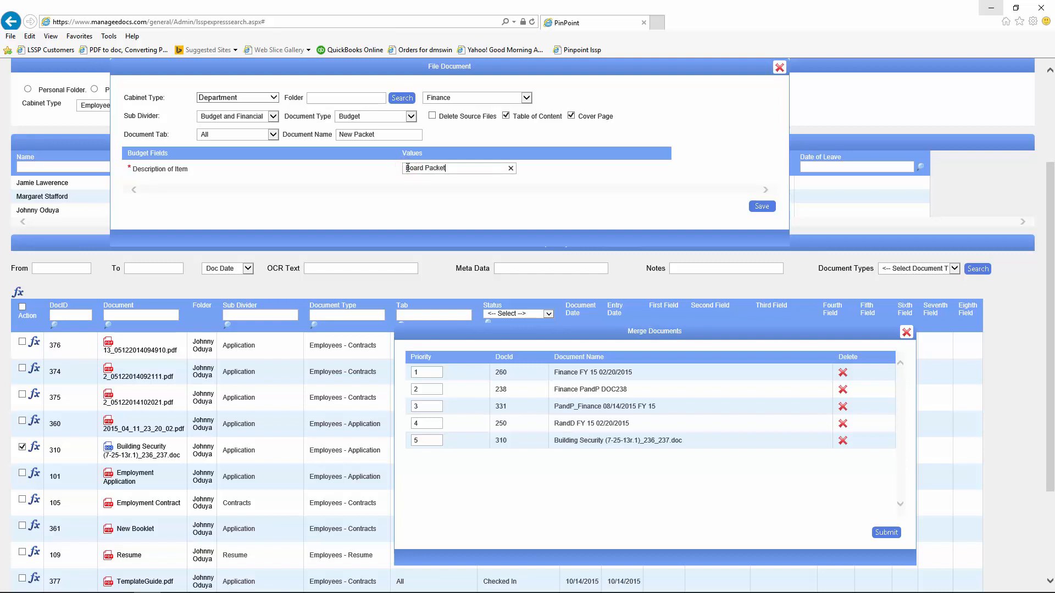
pyautogui.click(760, 206)
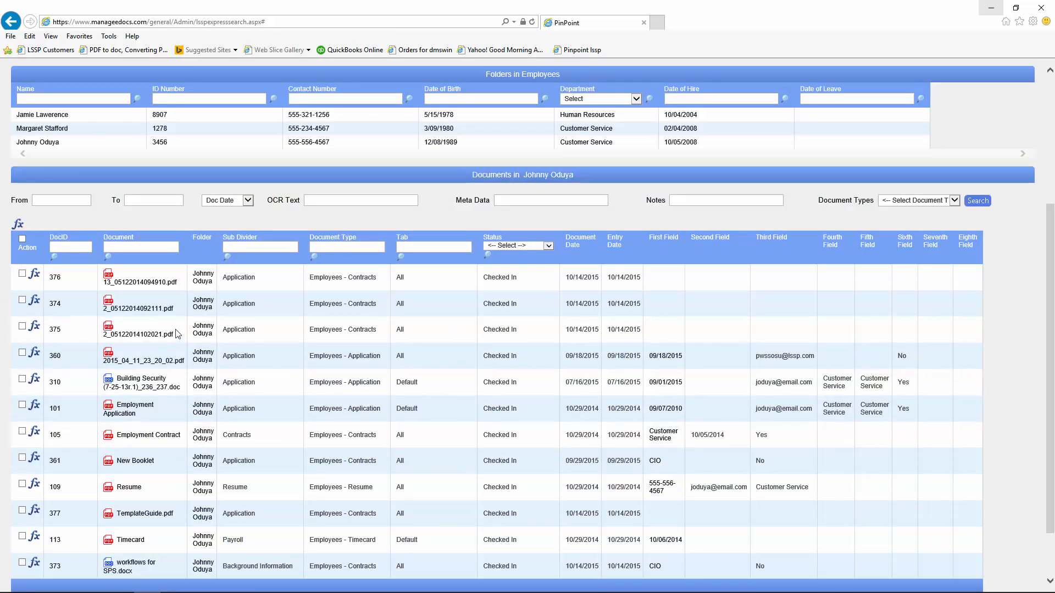
# Step: Switch to the Department cabinet and list the Finance folder, showing new DocID 387
pyautogui.scroll(4, 159, 319)
pyautogui.click(147, 242)
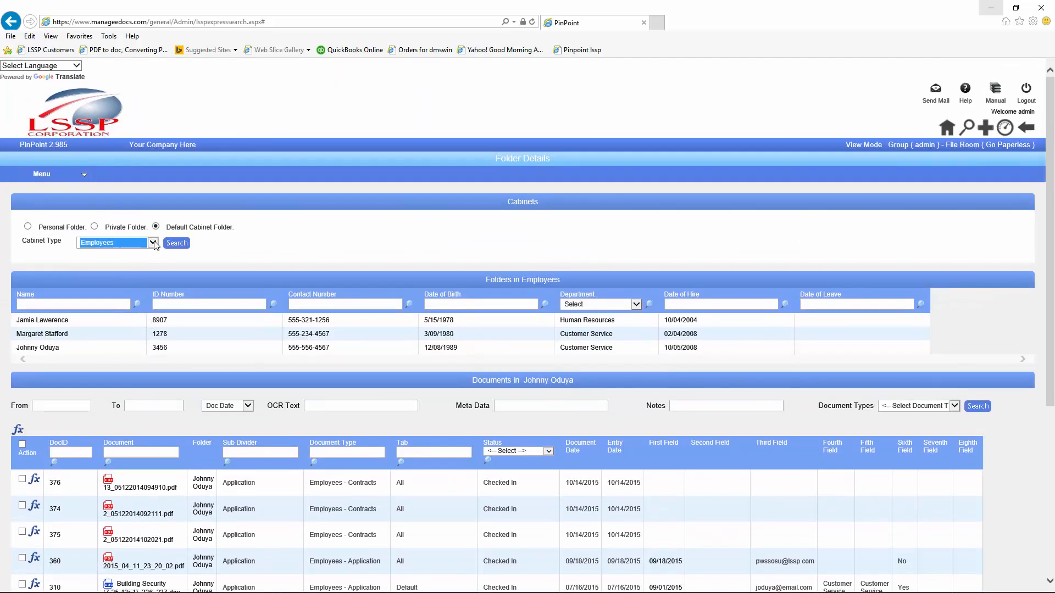
pyautogui.click(132, 235)
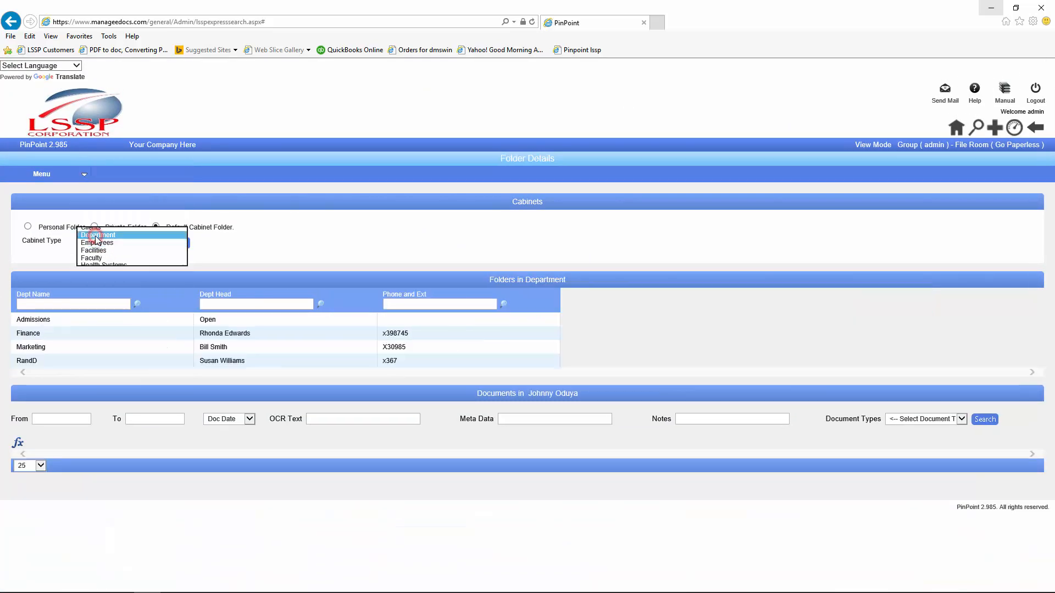
pyautogui.click(34, 332)
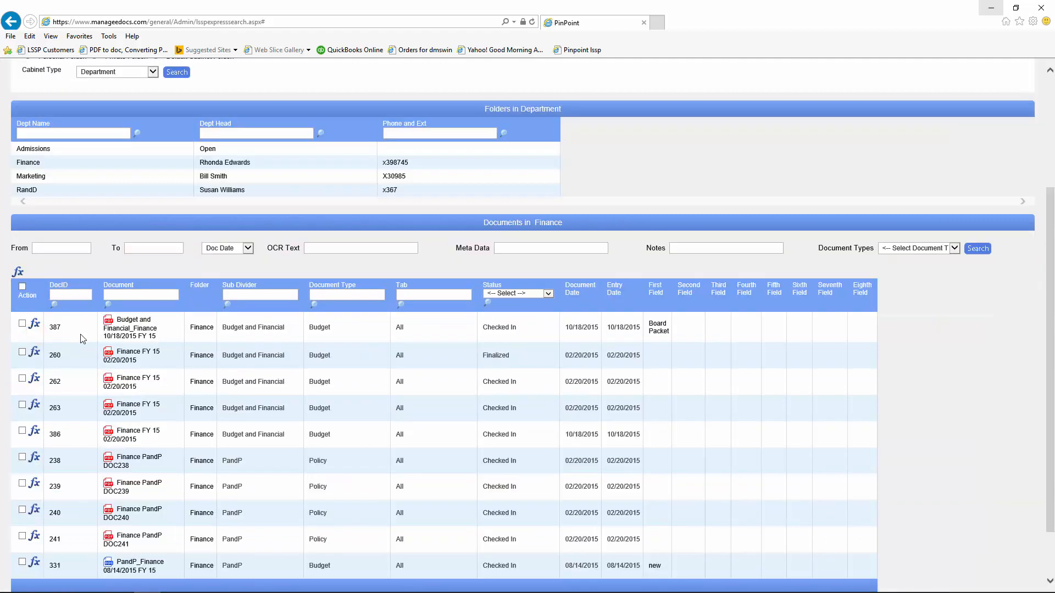
pyautogui.scroll(-2, 79, 361)
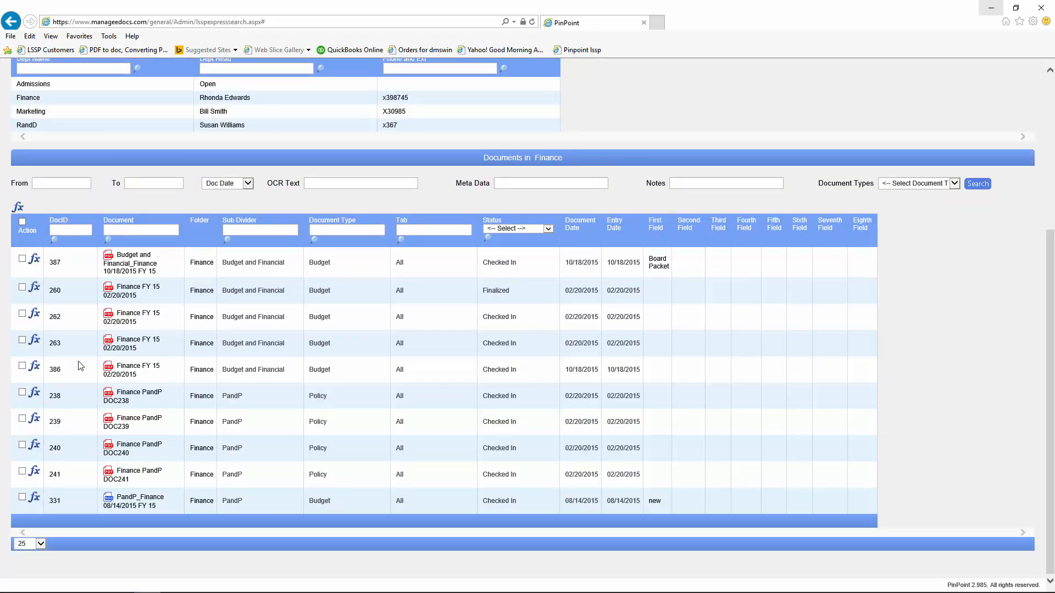
pyautogui.scroll(5, 80, 365)
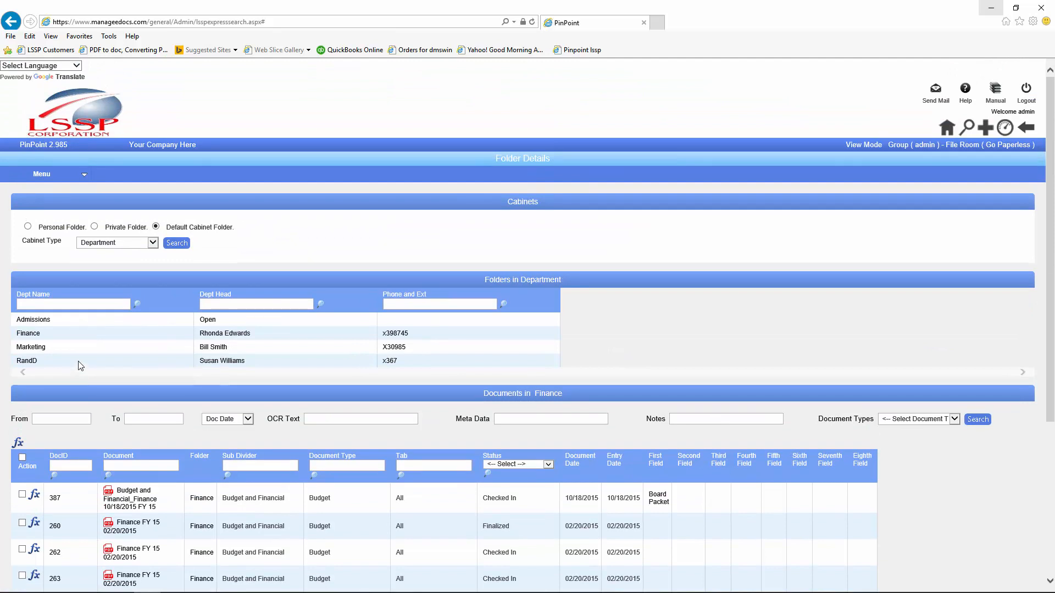
pyautogui.scroll(-5, 123, 365)
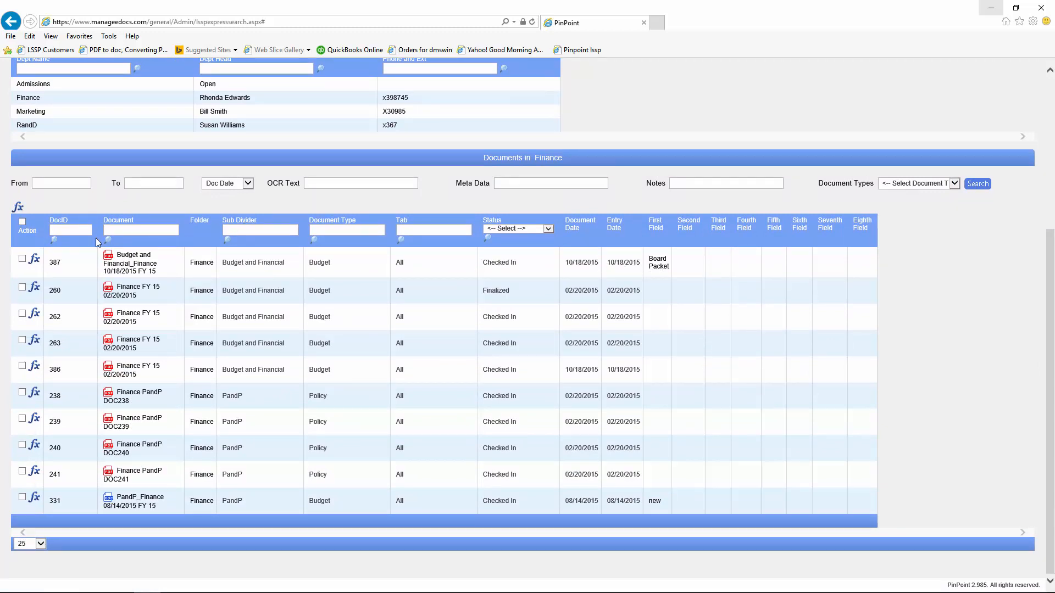
# Step: Open DocID 387, scroll through its table of contents and merged pages, then close the tab
pyautogui.click(122, 266)
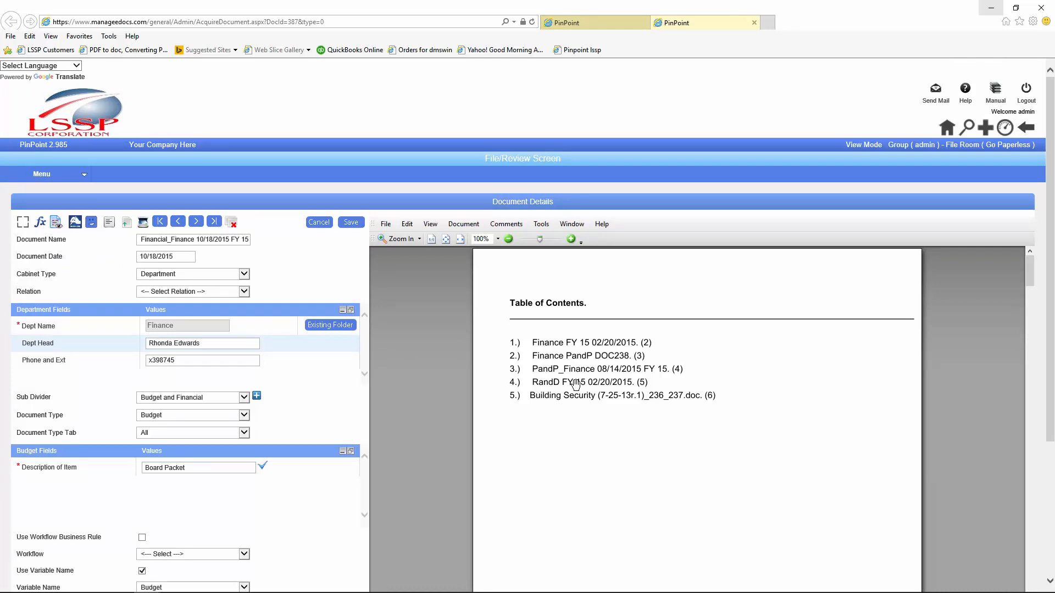
pyautogui.scroll(-5, 575, 384)
pyautogui.scroll(5, 575, 385)
pyautogui.scroll(-15, 648, 371)
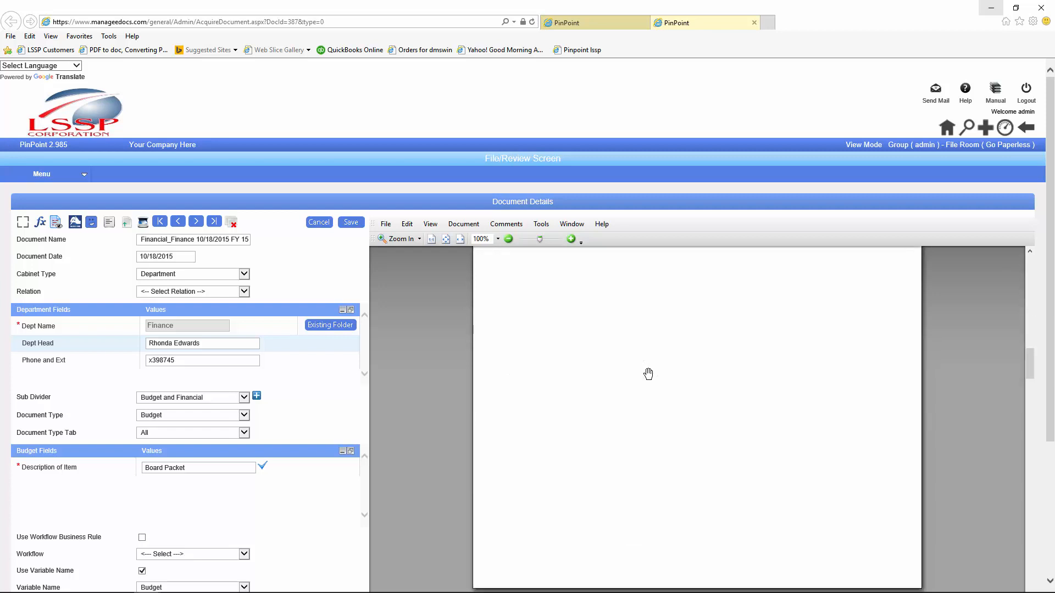
pyautogui.scroll(-15, 646, 377)
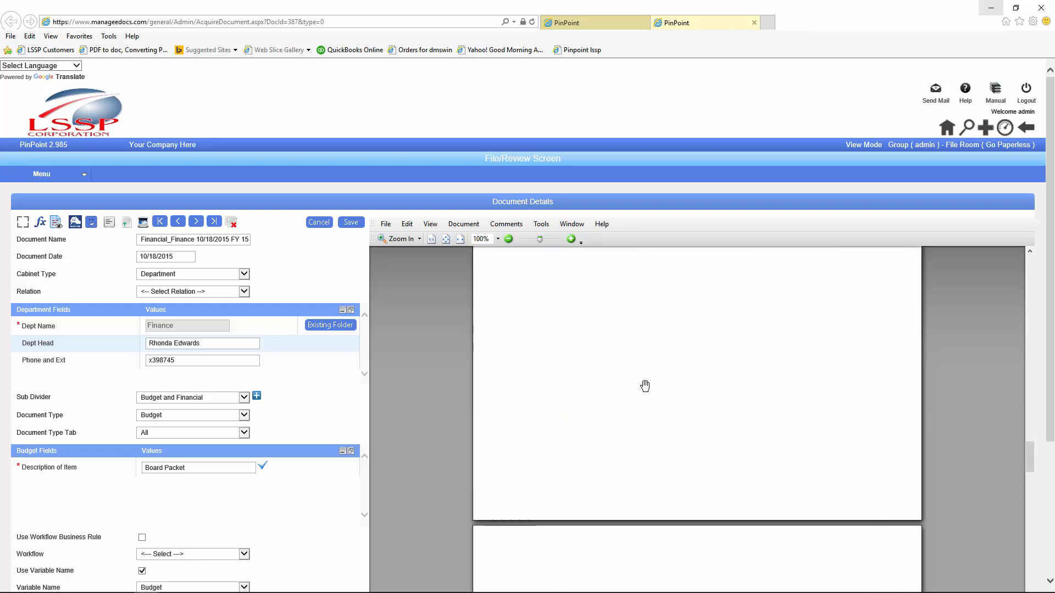
pyautogui.scroll(-15, 641, 397)
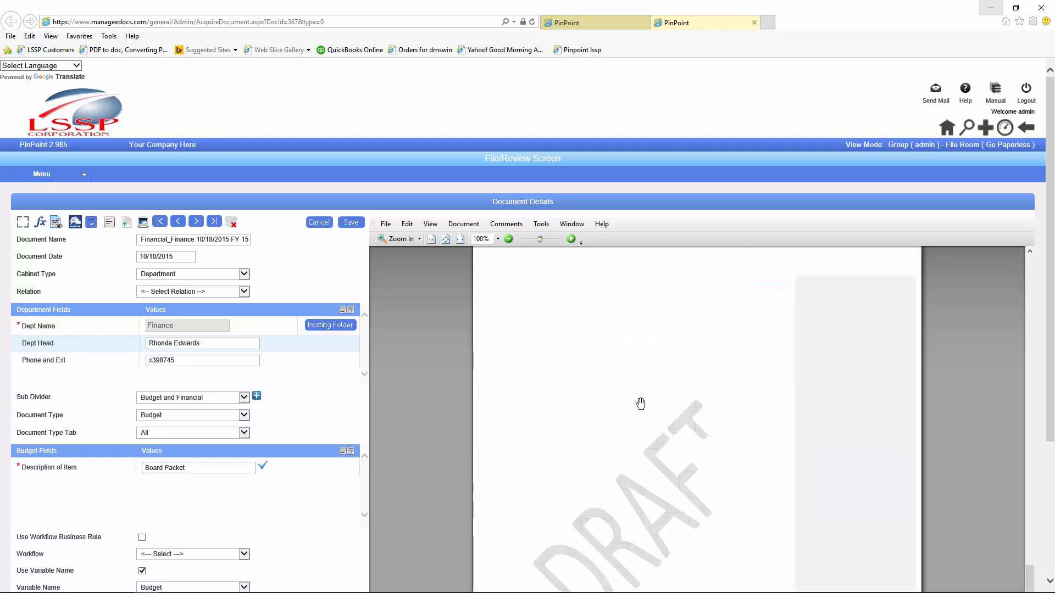
pyautogui.scroll(20, 636, 419)
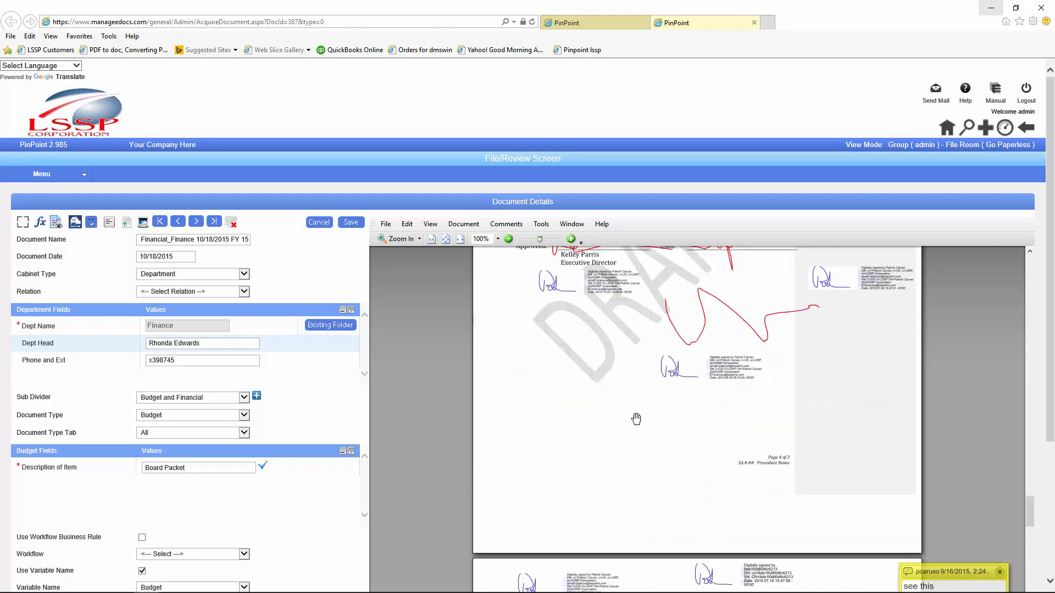
pyautogui.click(753, 22)
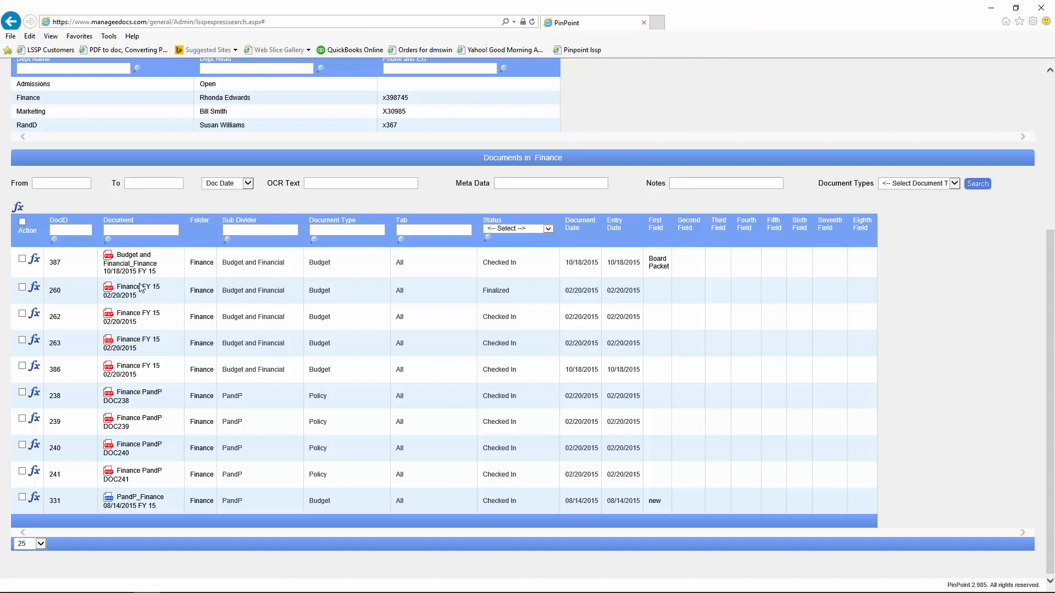
# Step: Select documents 387, 262 and 386 and choose the export action from Document Actions
pyautogui.click(34, 258)
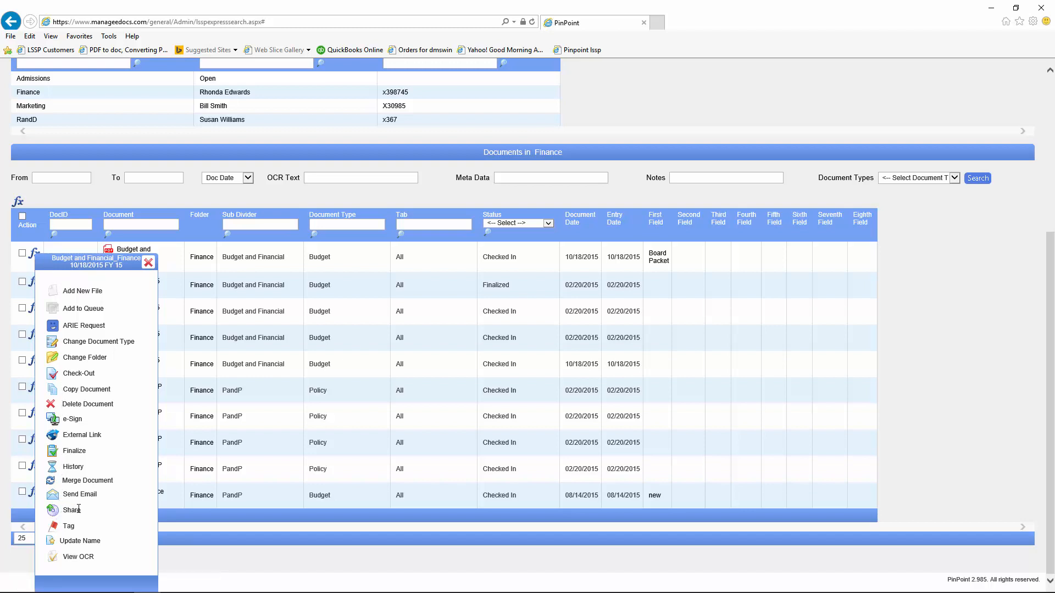
pyautogui.click(148, 262)
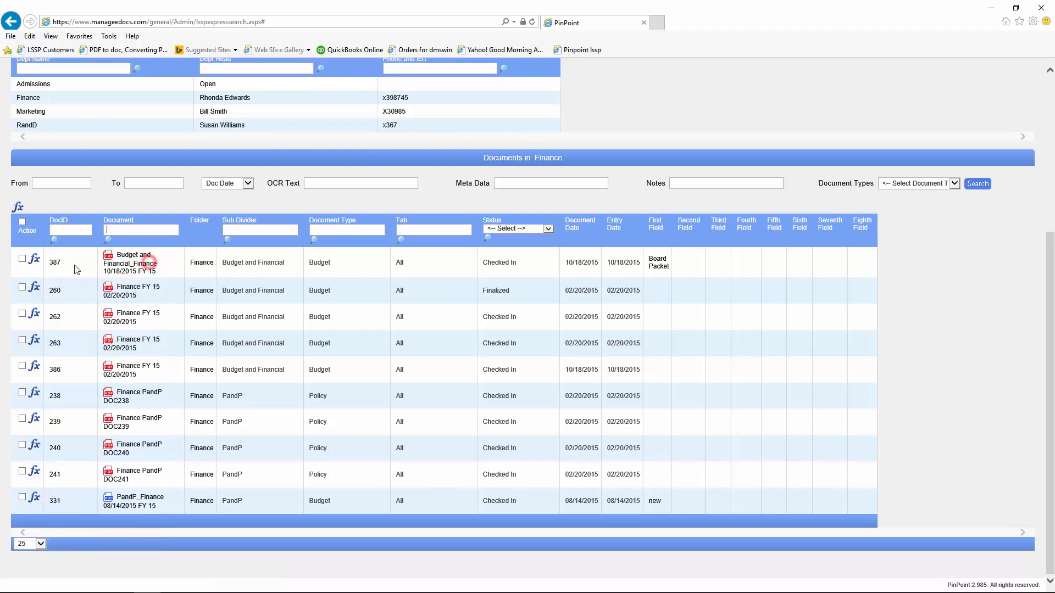
pyautogui.click(22, 260)
pyautogui.click(22, 313)
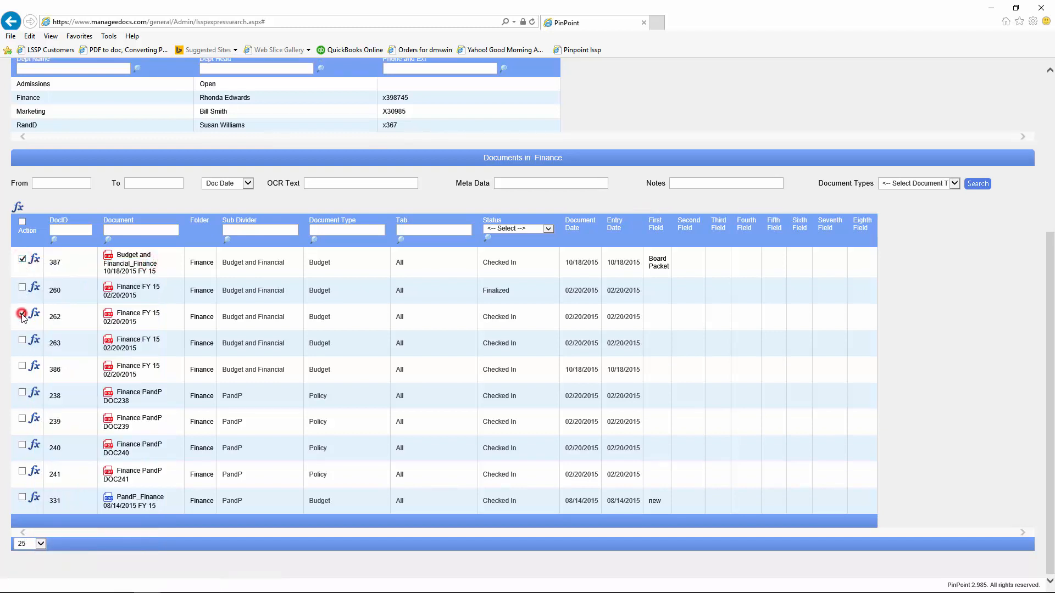
pyautogui.click(23, 366)
pyautogui.click(18, 207)
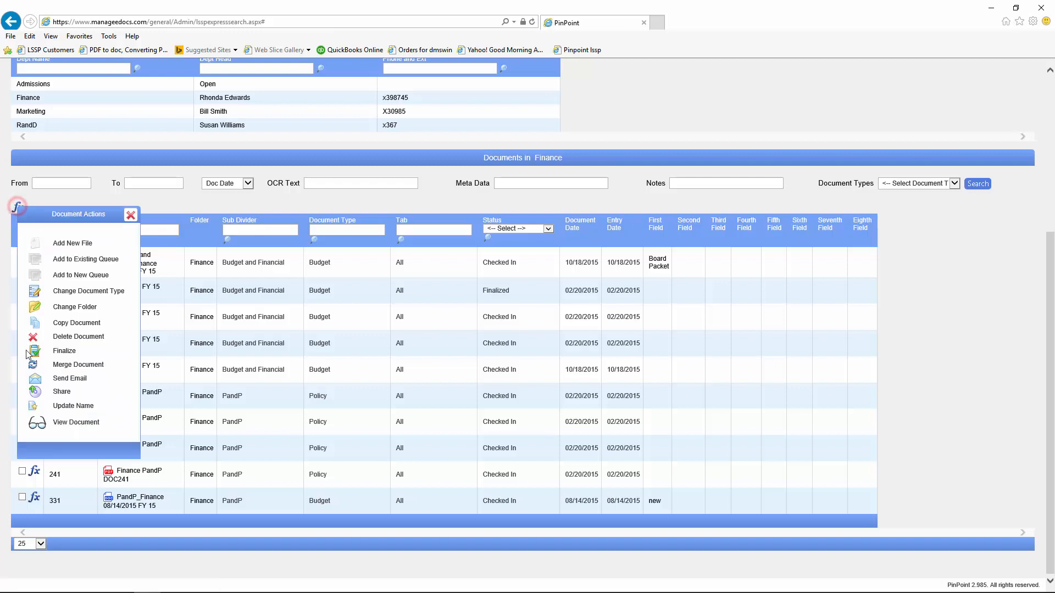
pyautogui.click(33, 392)
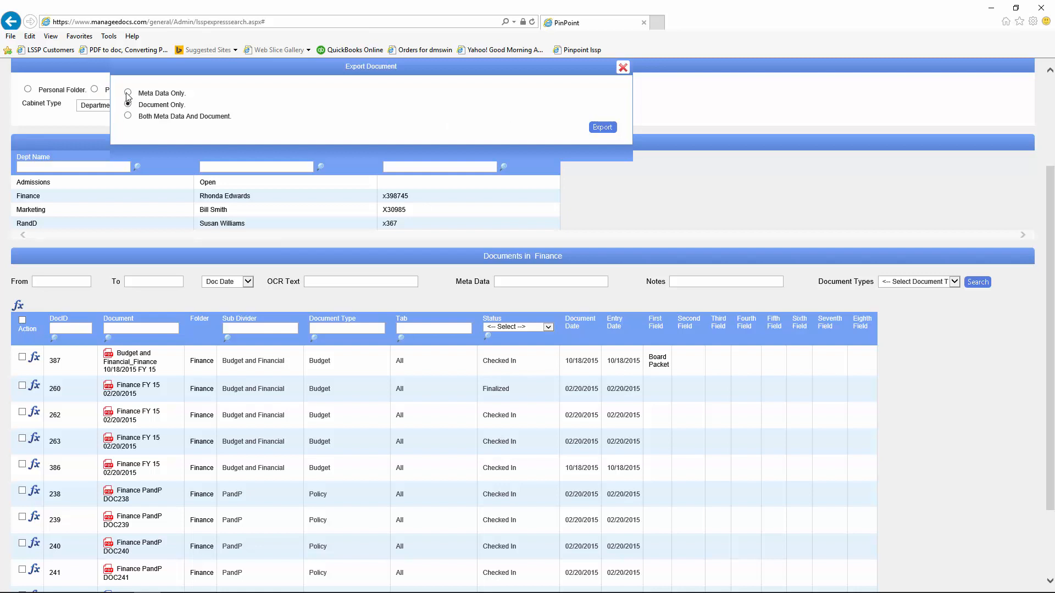
# Step: Export with Both Meta Data And Document, open ExportedDocuments.zip and review its seven files
pyautogui.click(127, 116)
pyautogui.click(601, 128)
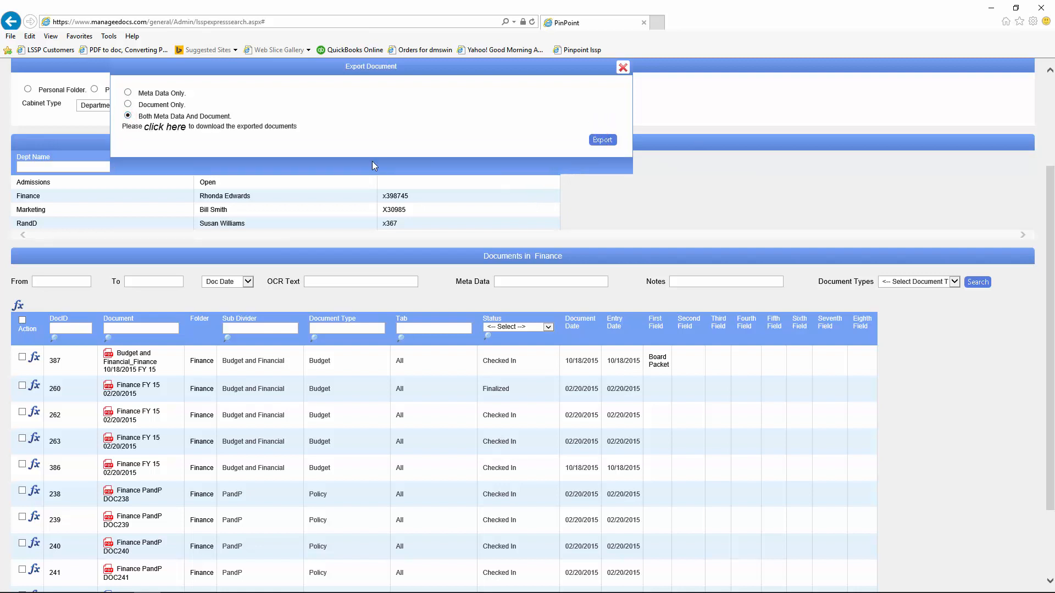
pyautogui.click(165, 127)
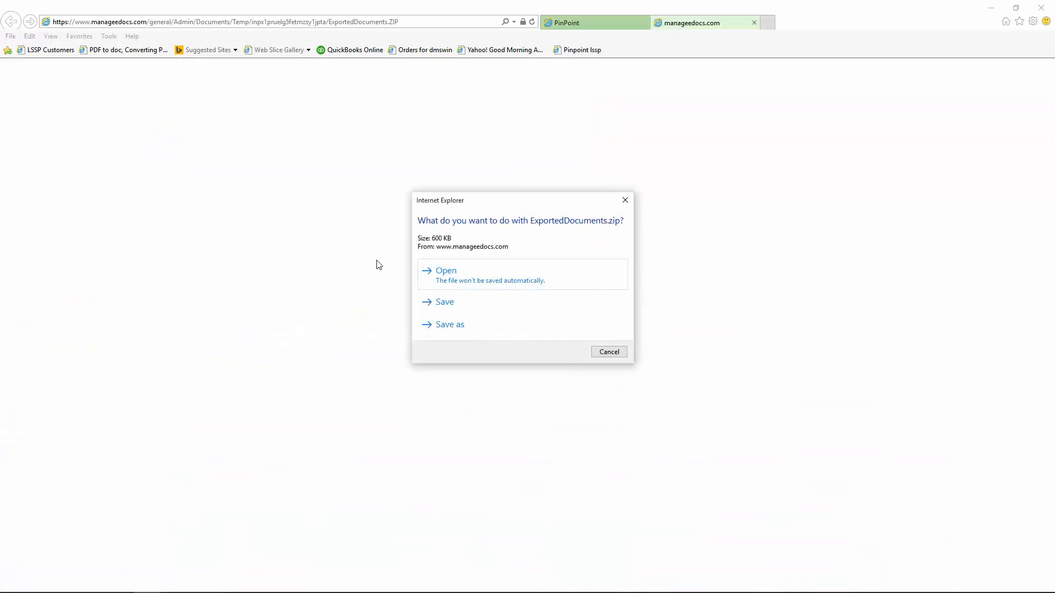
pyautogui.click(446, 270)
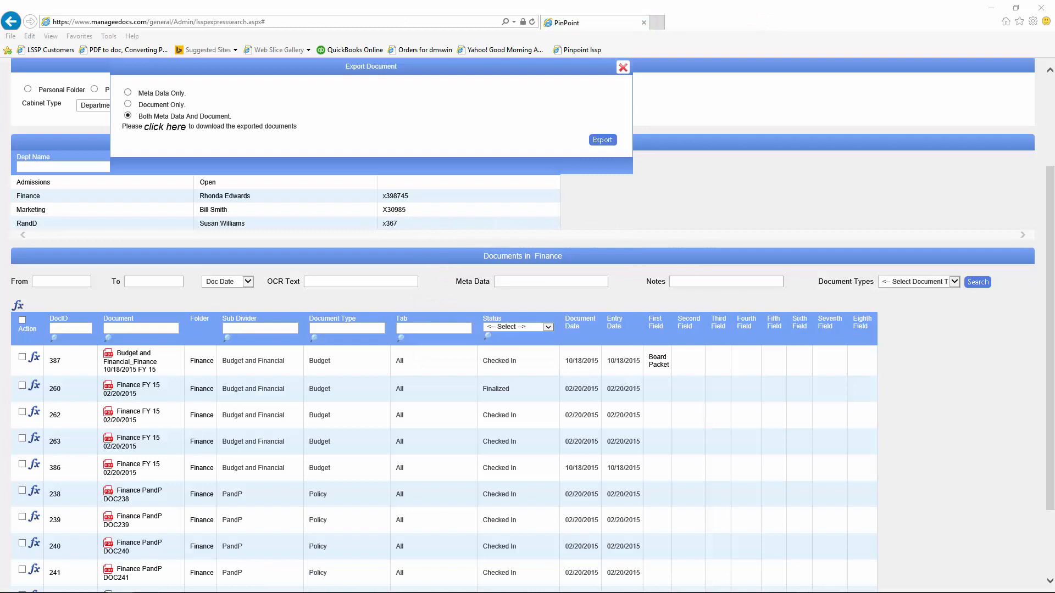
pyautogui.moveTo(1054, 148); pyautogui.dragTo(353, 87)
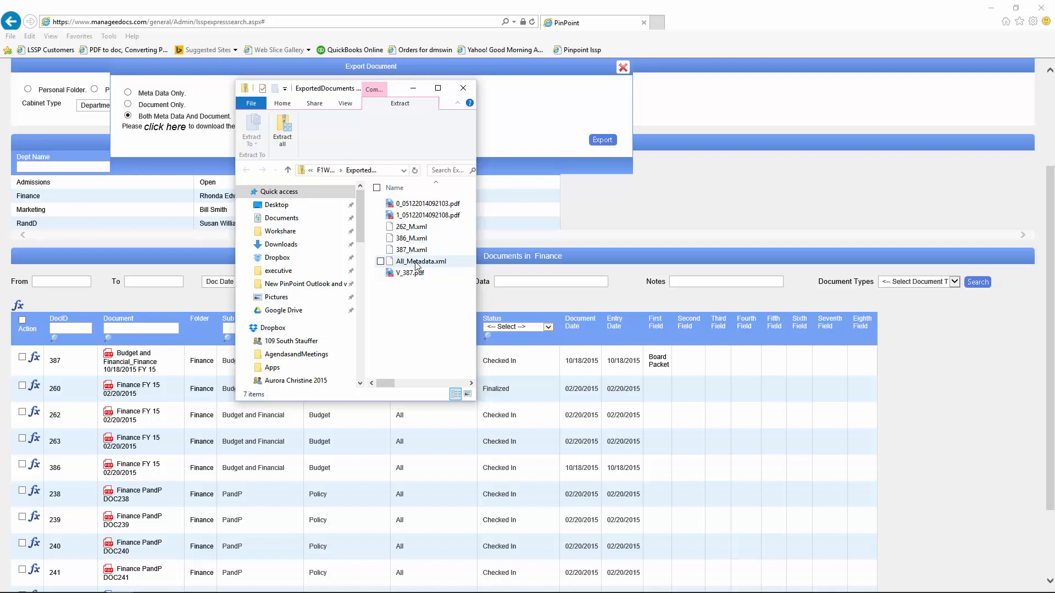
pyautogui.click(463, 87)
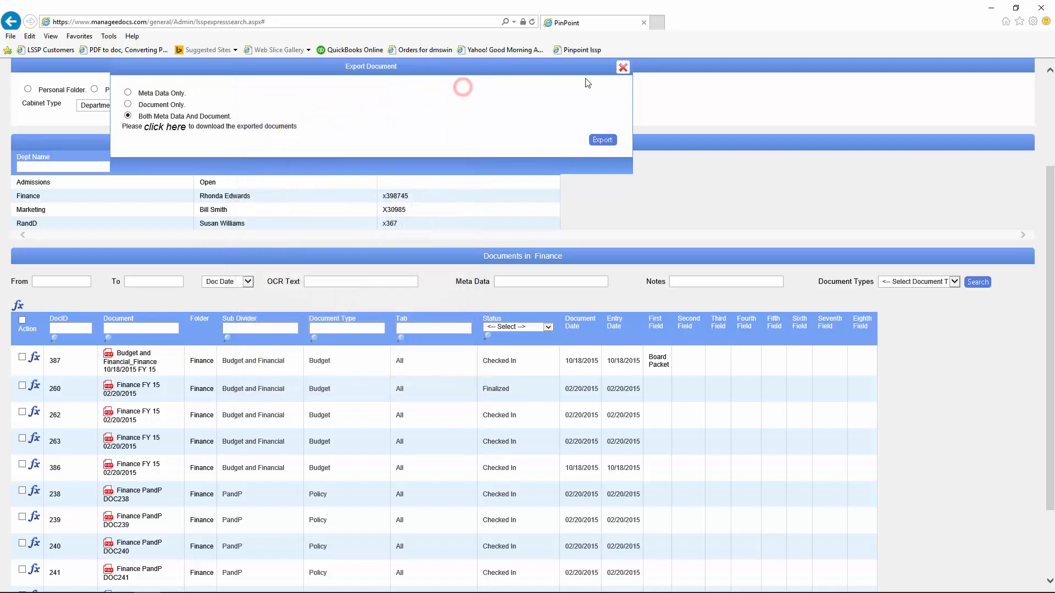
# Step: Close the Export Document dialog and go to Menu > Locating > Document Version
pyautogui.click(622, 67)
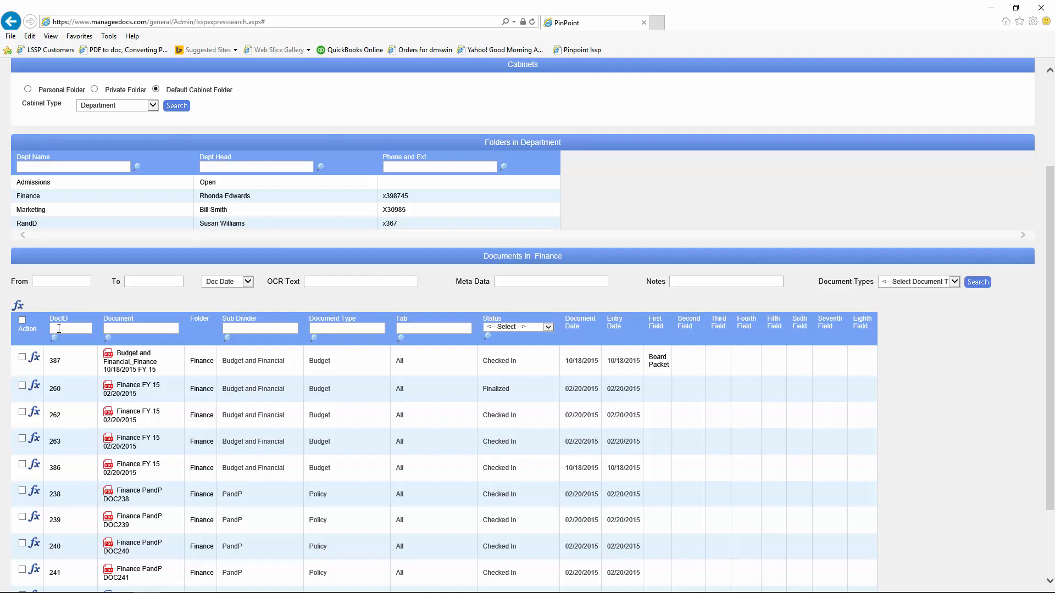
pyautogui.scroll(3, 59, 328)
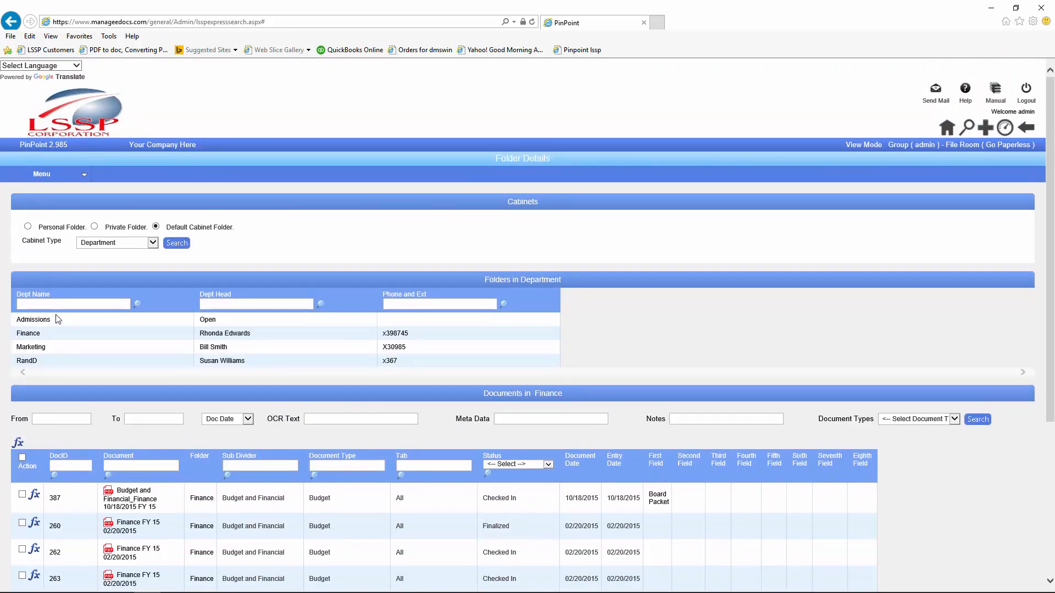
pyautogui.moveTo(64, 178)
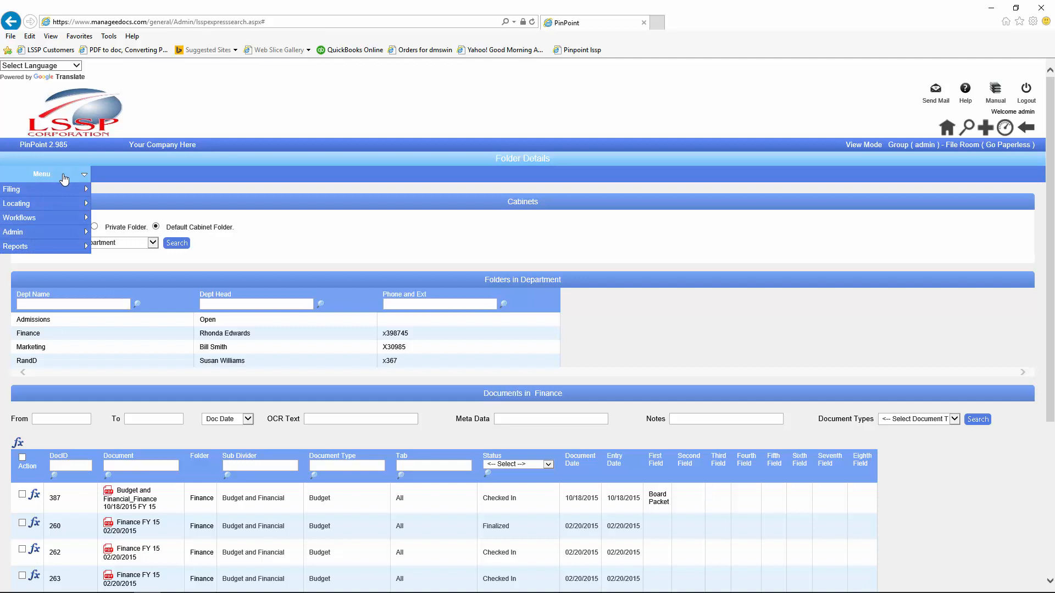
pyautogui.moveTo(65, 206)
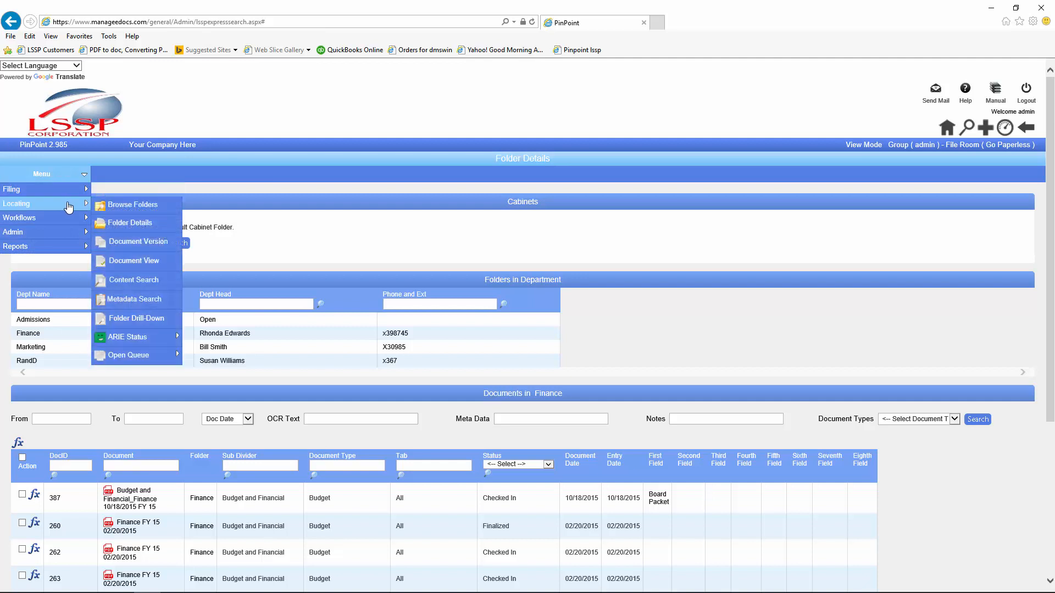
pyautogui.click(129, 248)
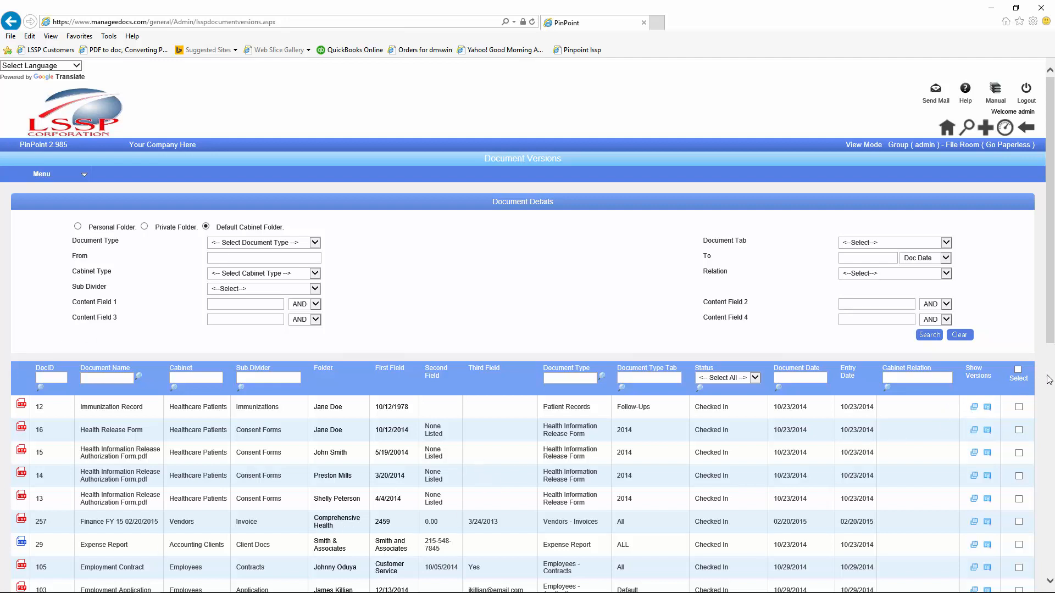
# Step: Check the Immunization Record, Health Release Form and Expense Report version lists, then compare Immunization Record versions
pyautogui.click(975, 409)
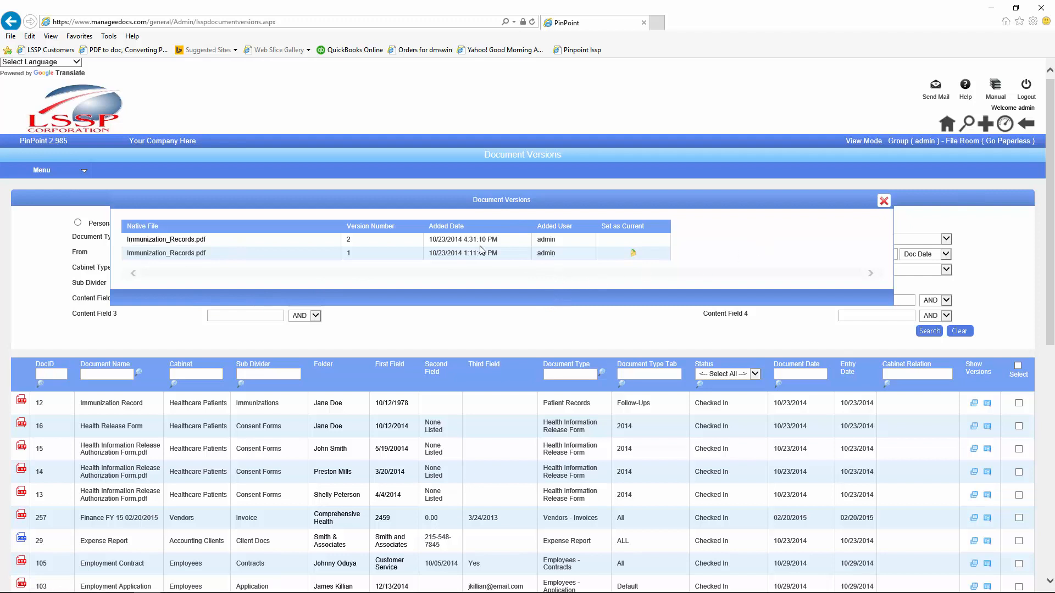
pyautogui.click(883, 201)
pyautogui.click(973, 427)
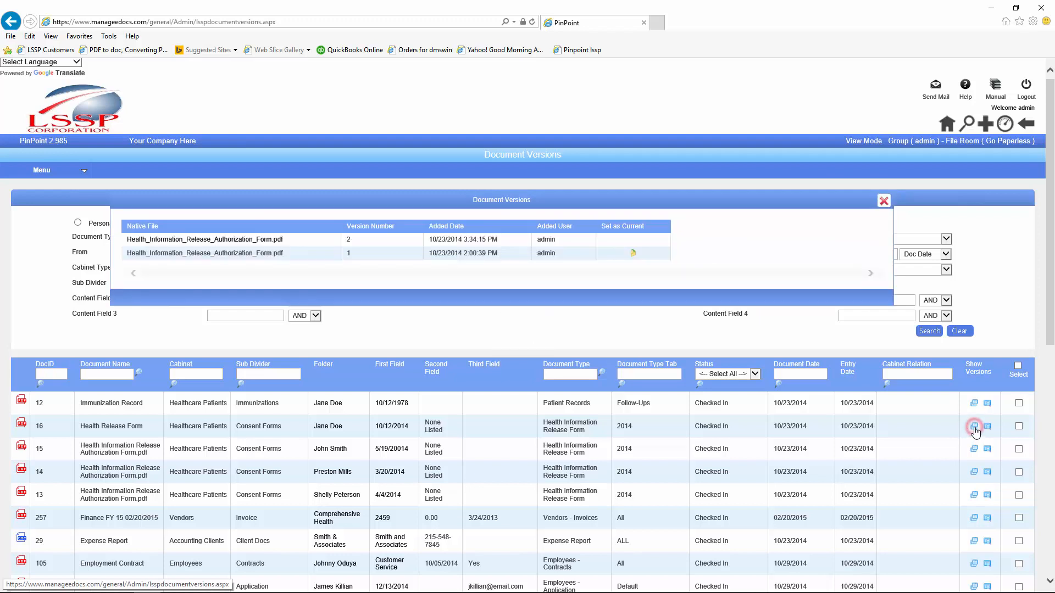
pyautogui.click(884, 202)
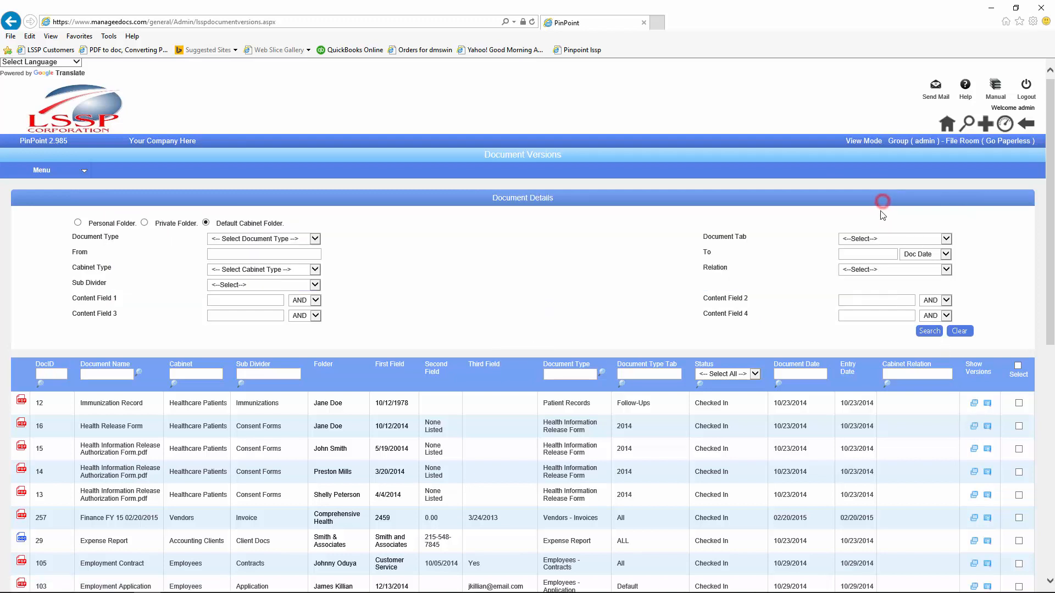
pyautogui.click(974, 543)
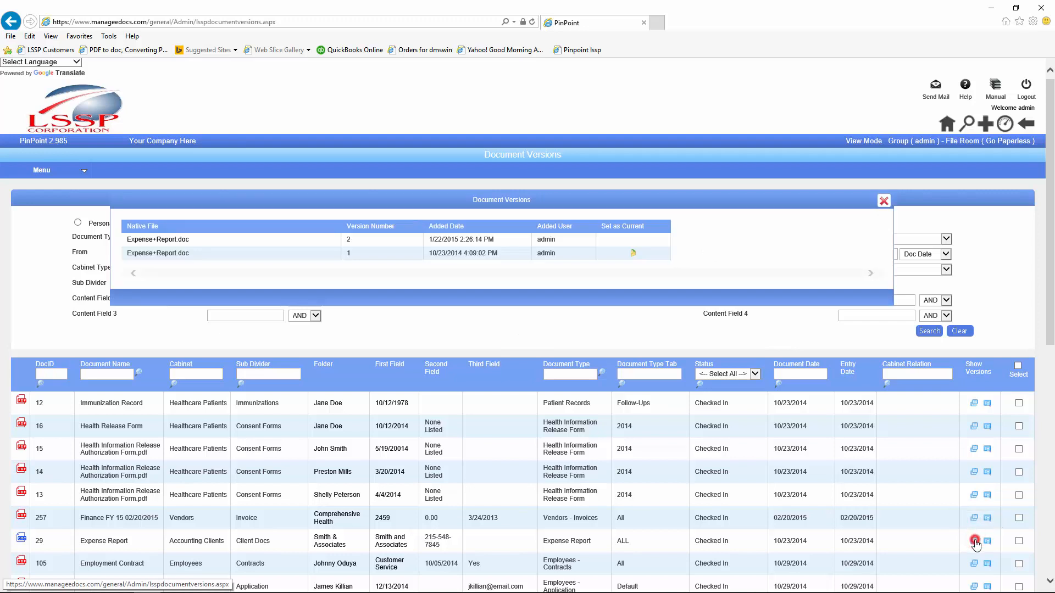
pyautogui.click(883, 201)
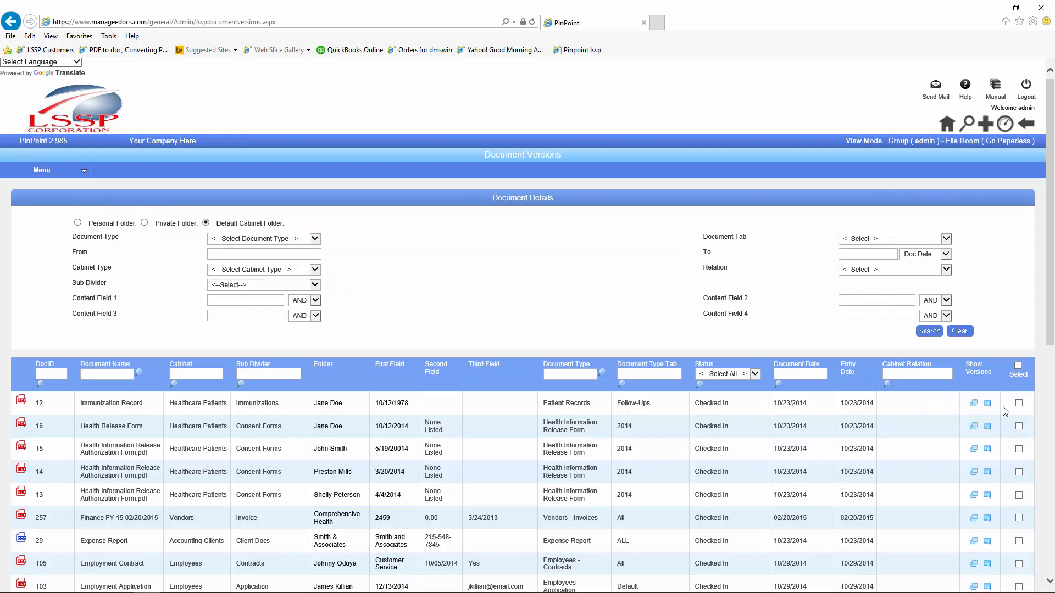
pyautogui.click(987, 404)
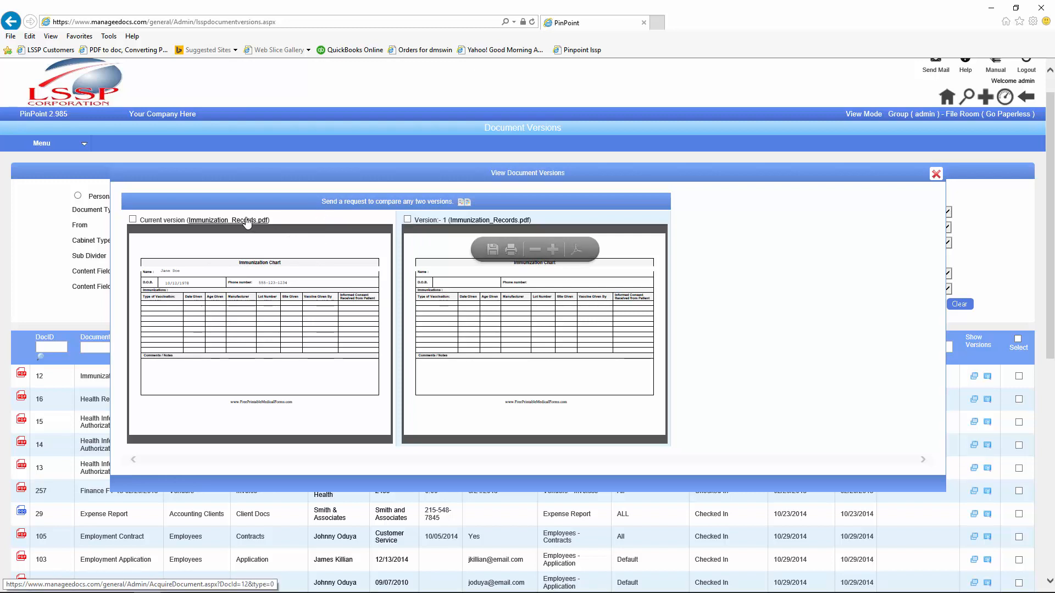
# Step: Mark the current version and Version 1 of Immunization_Records.pdf and submit a comparison request
pyautogui.click(463, 223)
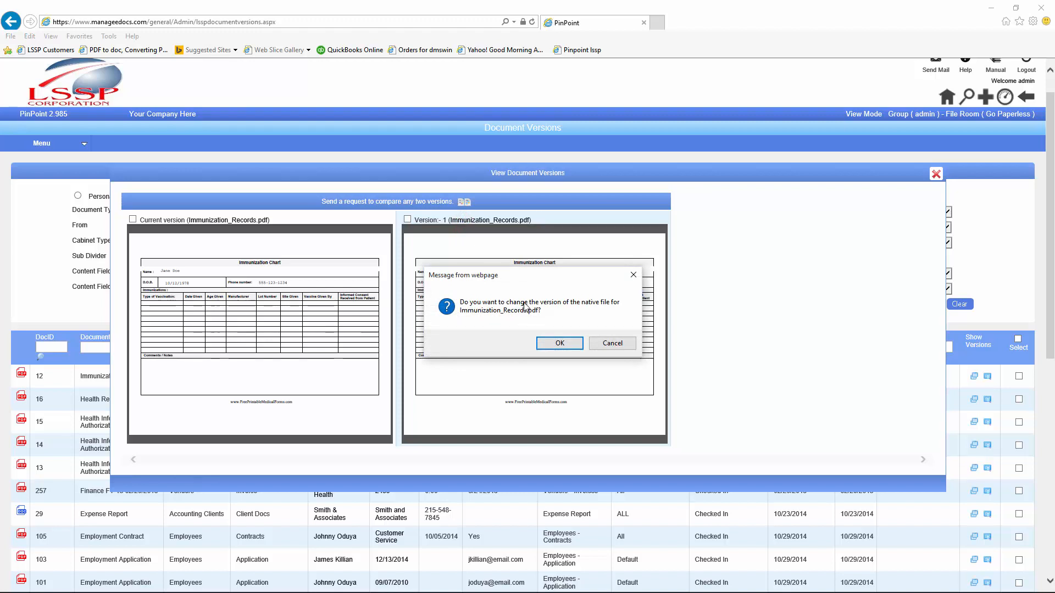
pyautogui.click(600, 344)
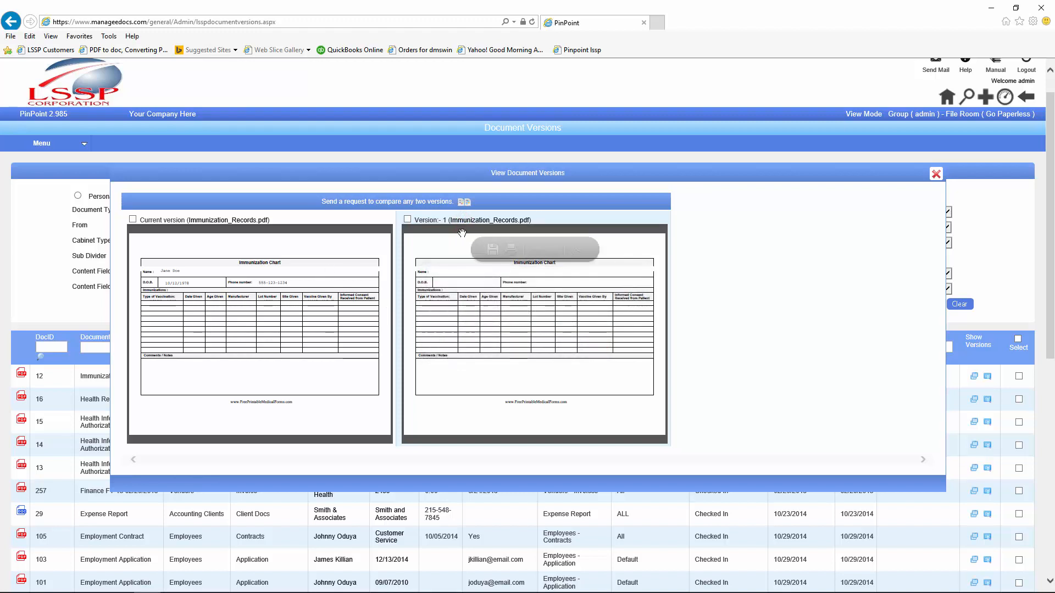
pyautogui.click(407, 219)
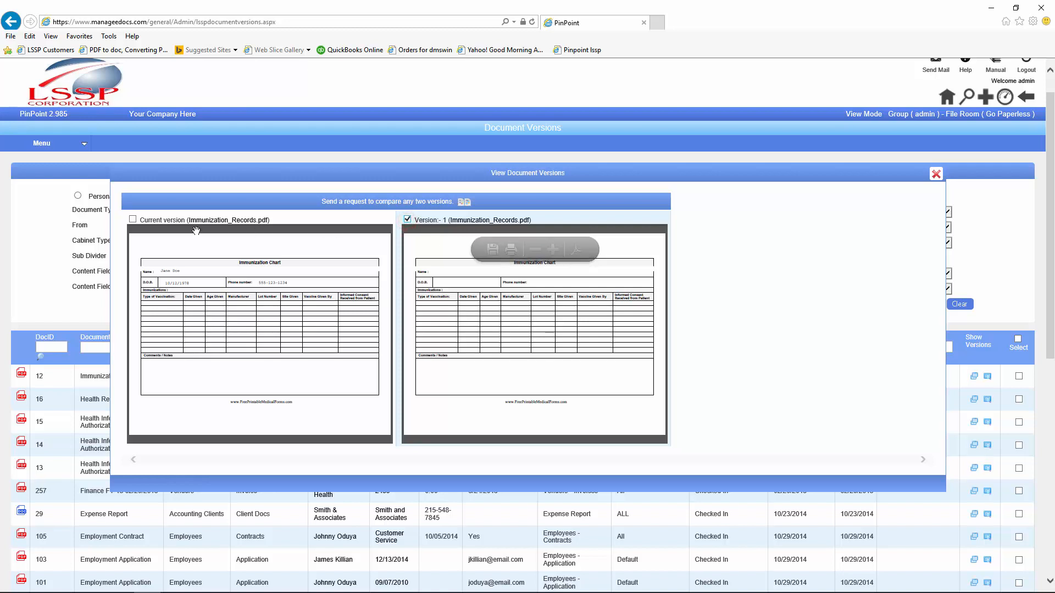
pyautogui.click(132, 220)
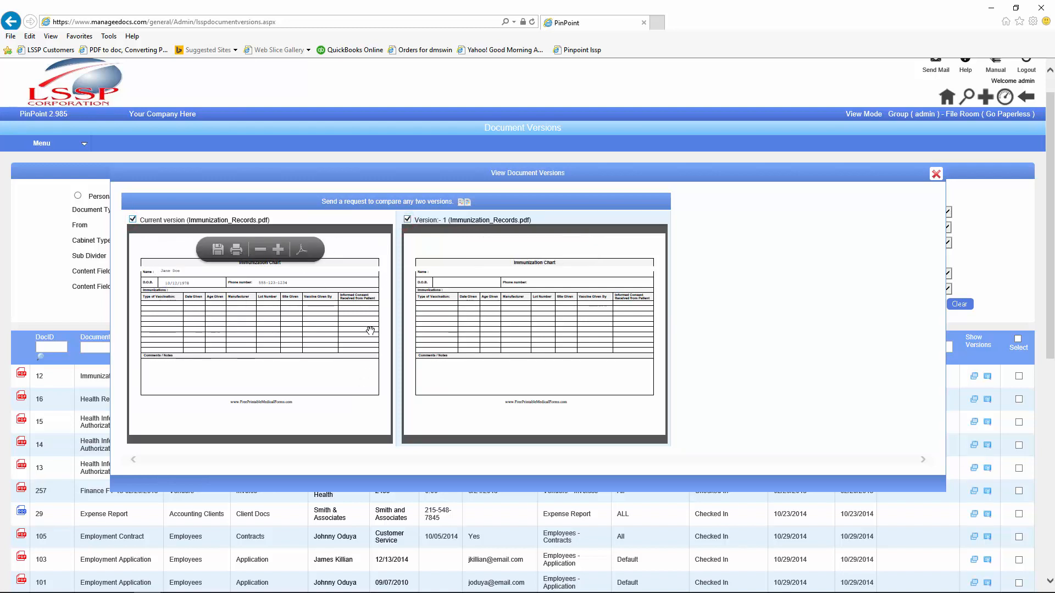
pyautogui.click(367, 202)
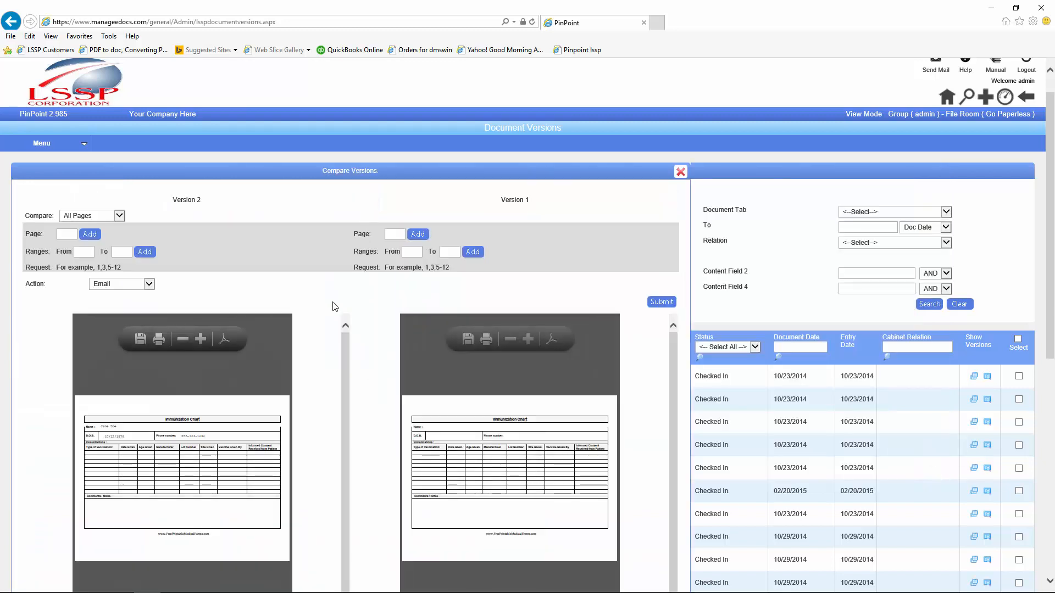
pyautogui.click(663, 302)
pyautogui.click(625, 367)
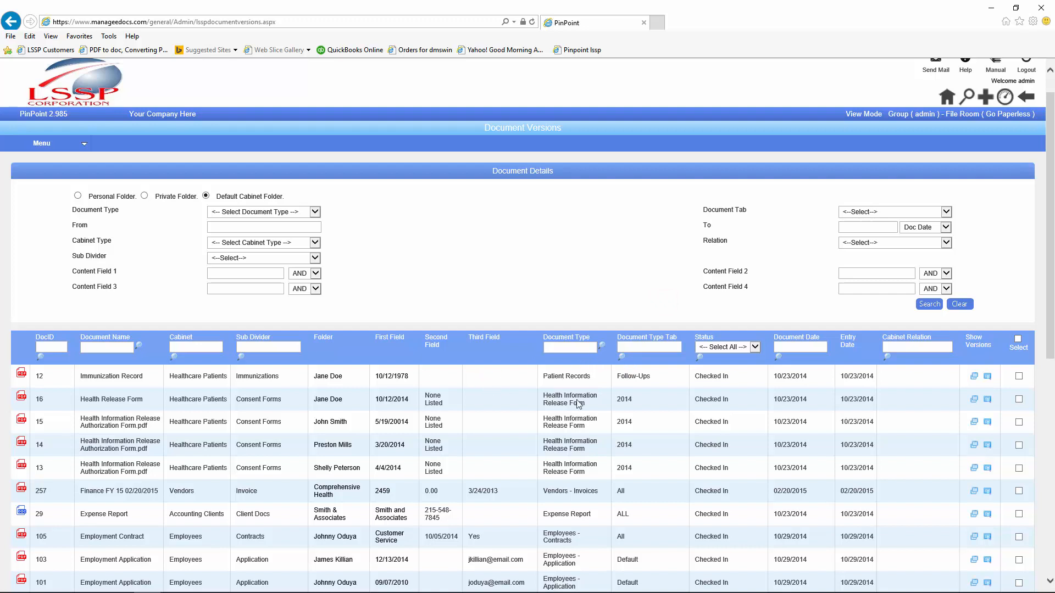
# Step: Check the Immunization Record's version list, then go to Workflows > Manage Notes
pyautogui.click(973, 376)
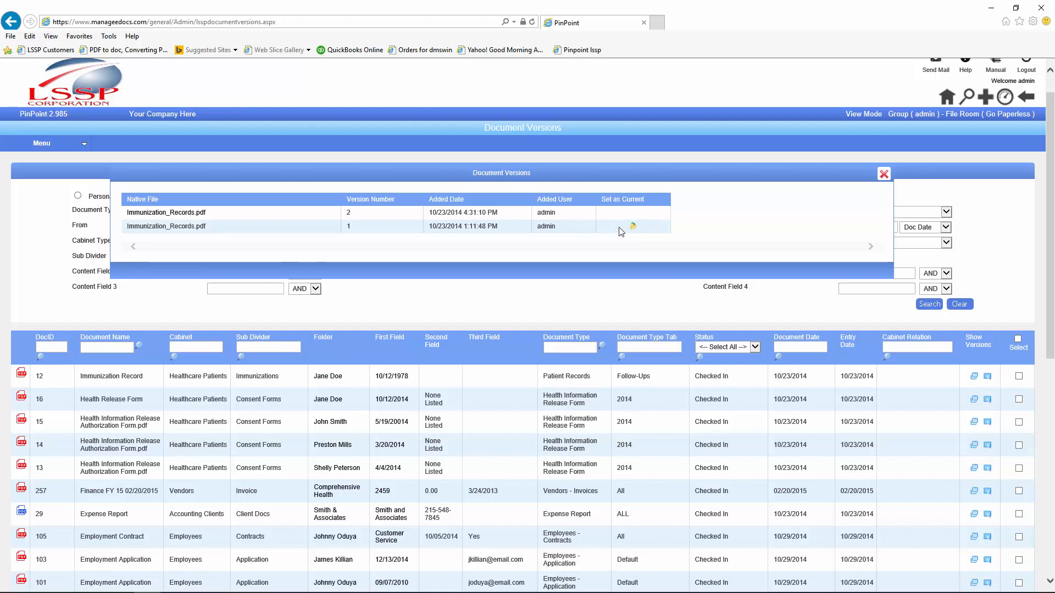
pyautogui.click(883, 174)
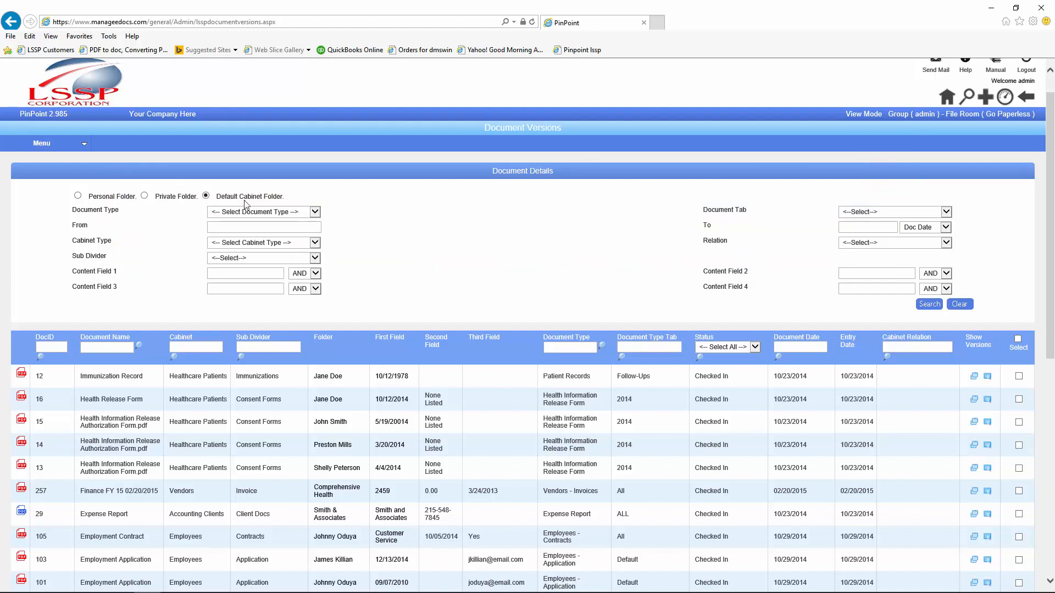
pyautogui.click(60, 147)
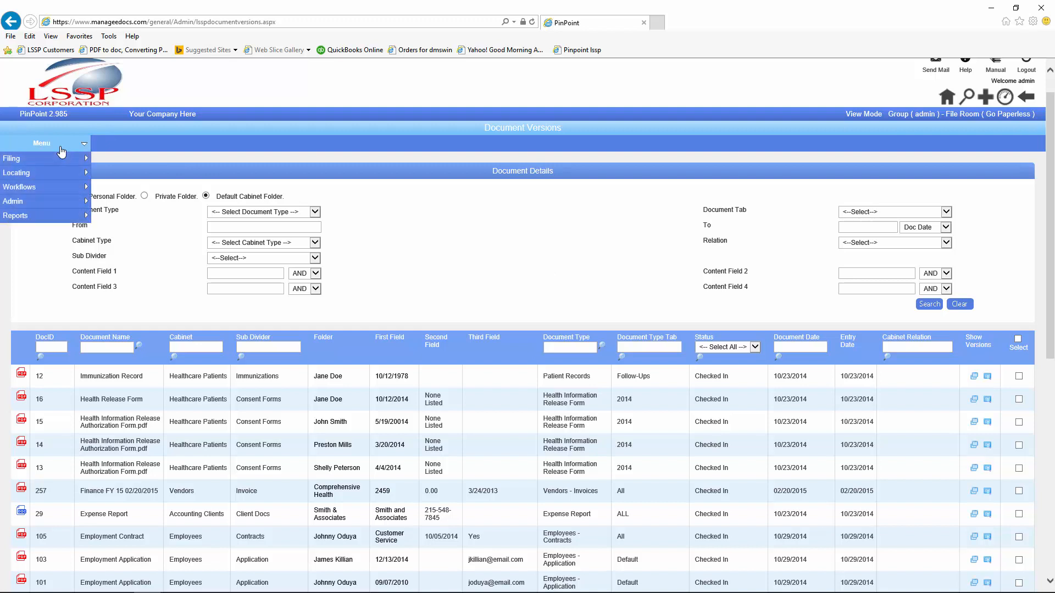
pyautogui.moveTo(59, 161)
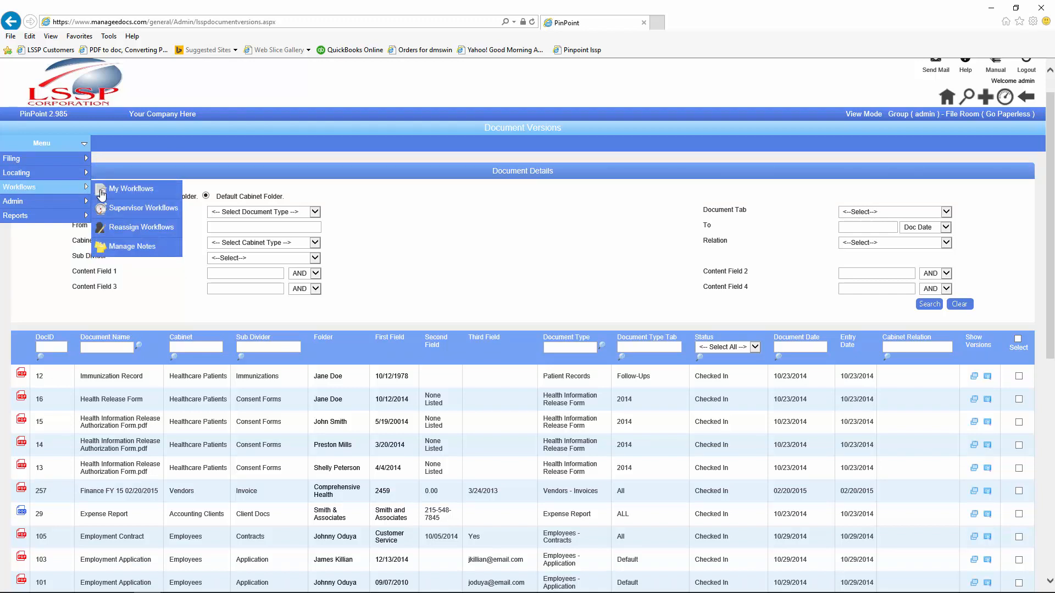
pyautogui.click(127, 248)
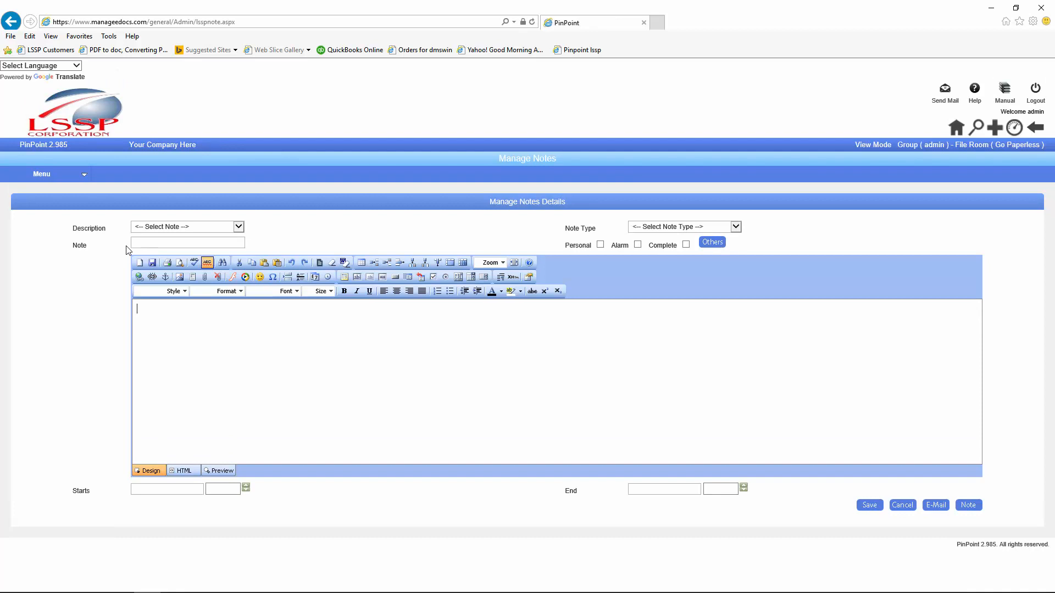
# Step: Write a new note reading 'Remind me on contact' with Note Type Reminder
pyautogui.click(239, 226)
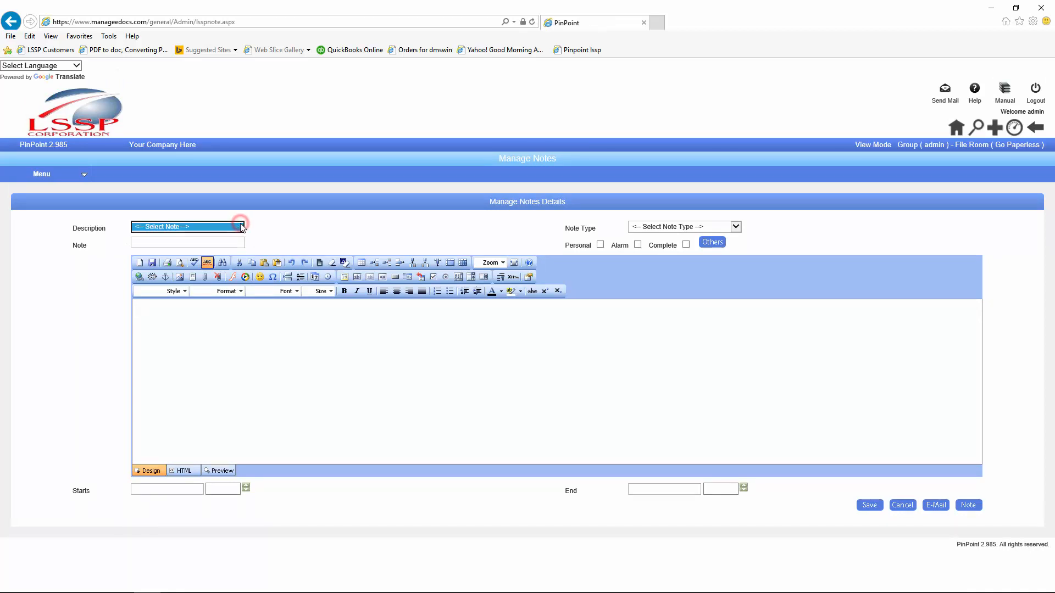
pyautogui.click(199, 244)
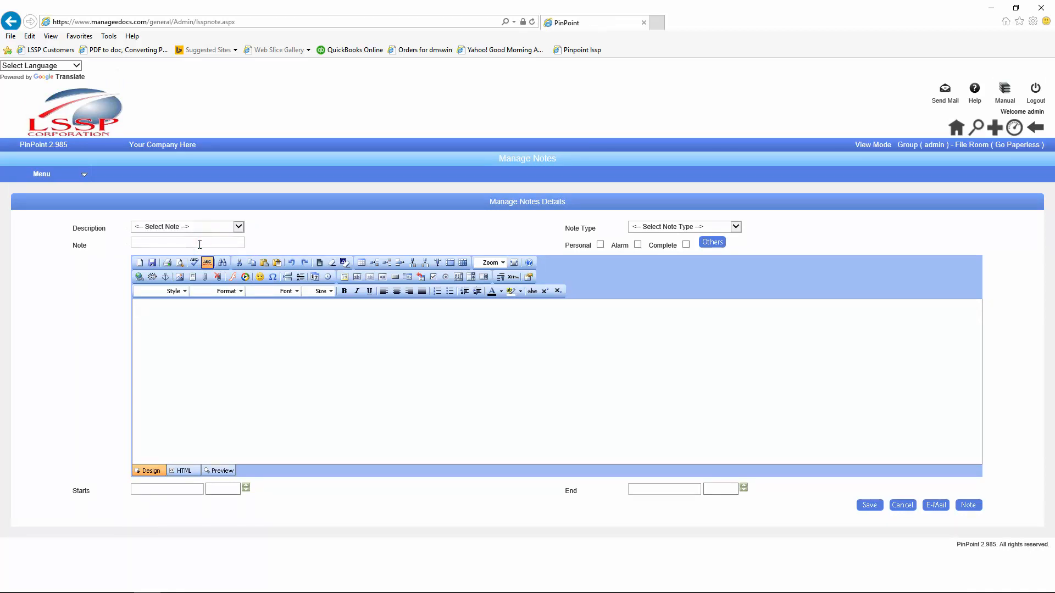
pyautogui.write('Remind me on contact')
pyautogui.click(735, 227)
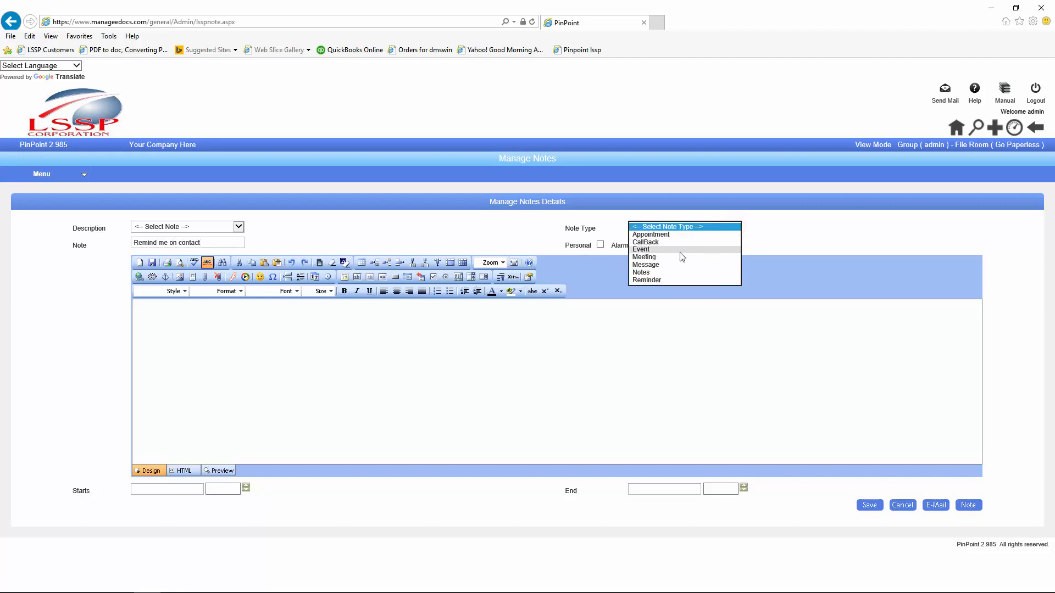
pyautogui.click(654, 280)
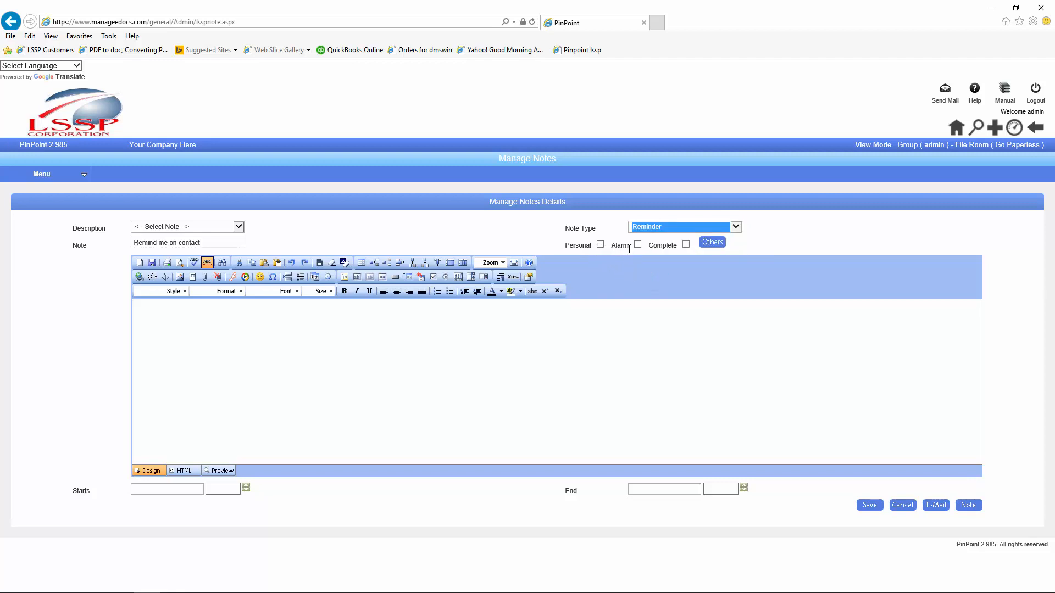
# Step: Assign the note to the ADMISSIONS DEPT group and one additional user
pyautogui.click(707, 244)
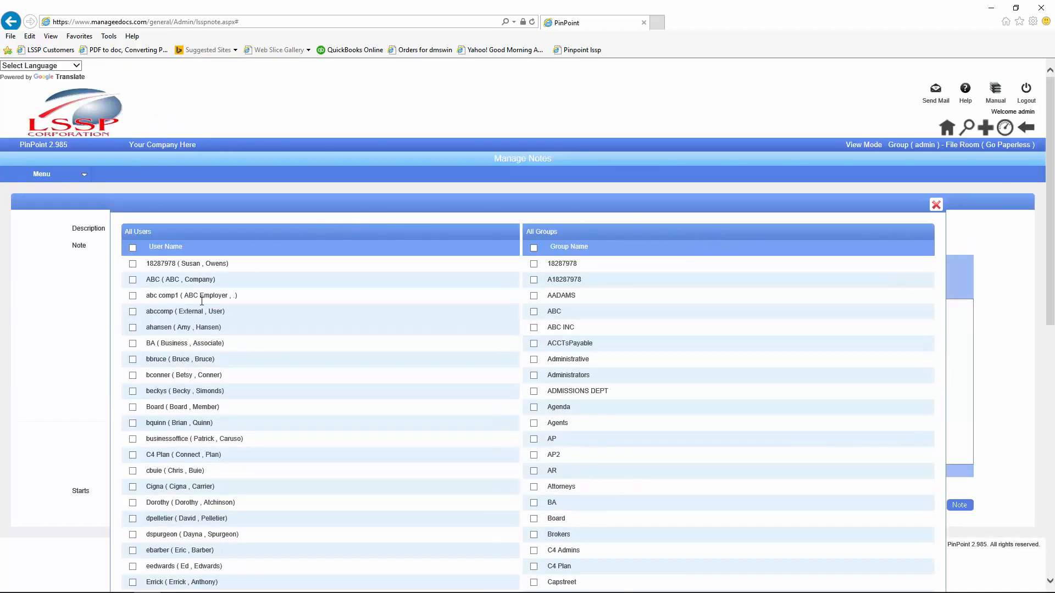
pyautogui.click(533, 391)
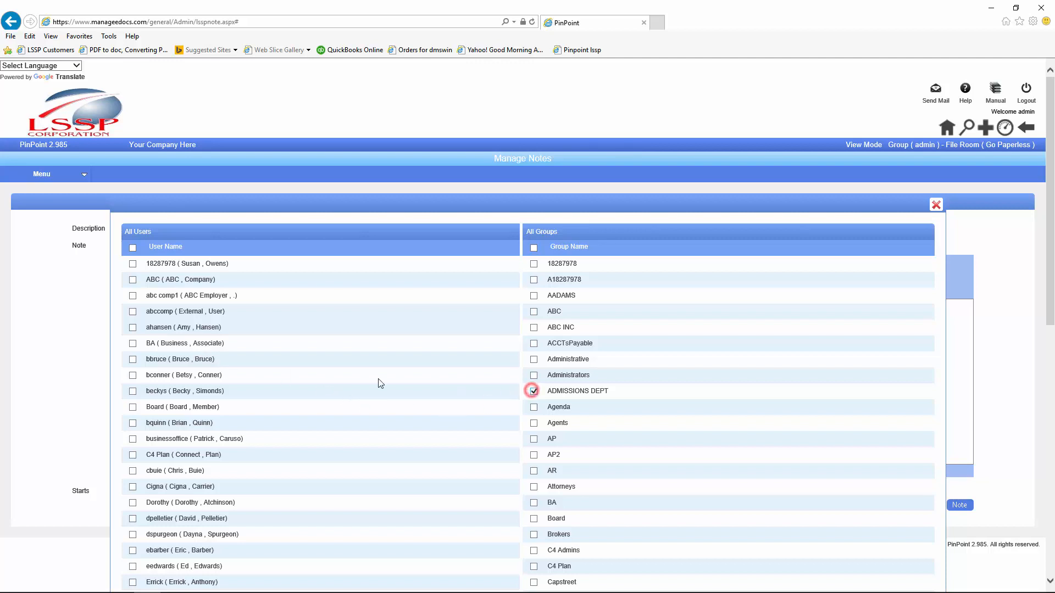
pyautogui.click(132, 390)
pyautogui.scroll(-8, 630, 493)
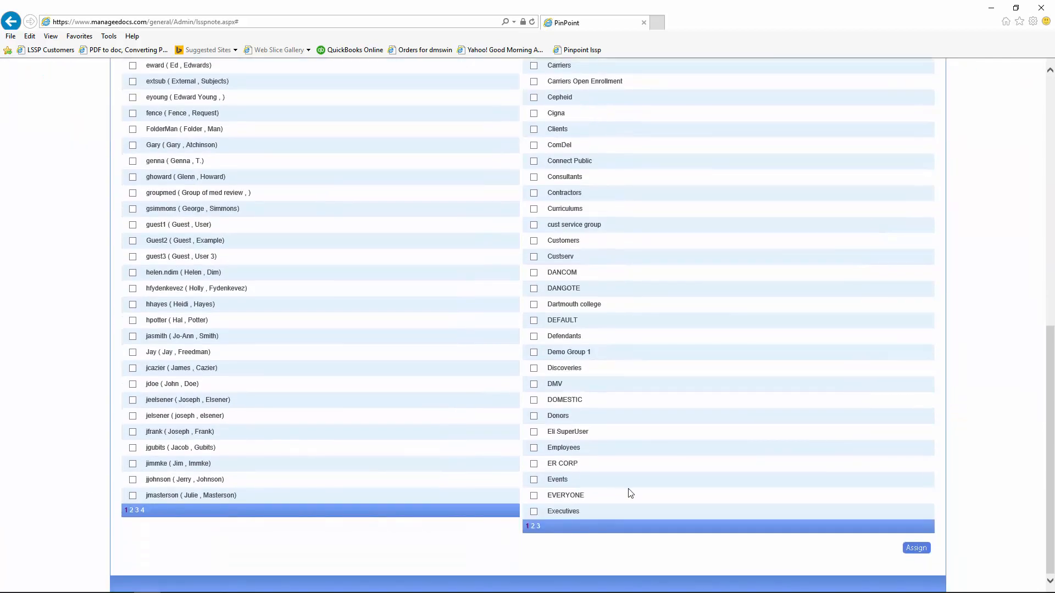
pyautogui.click(915, 548)
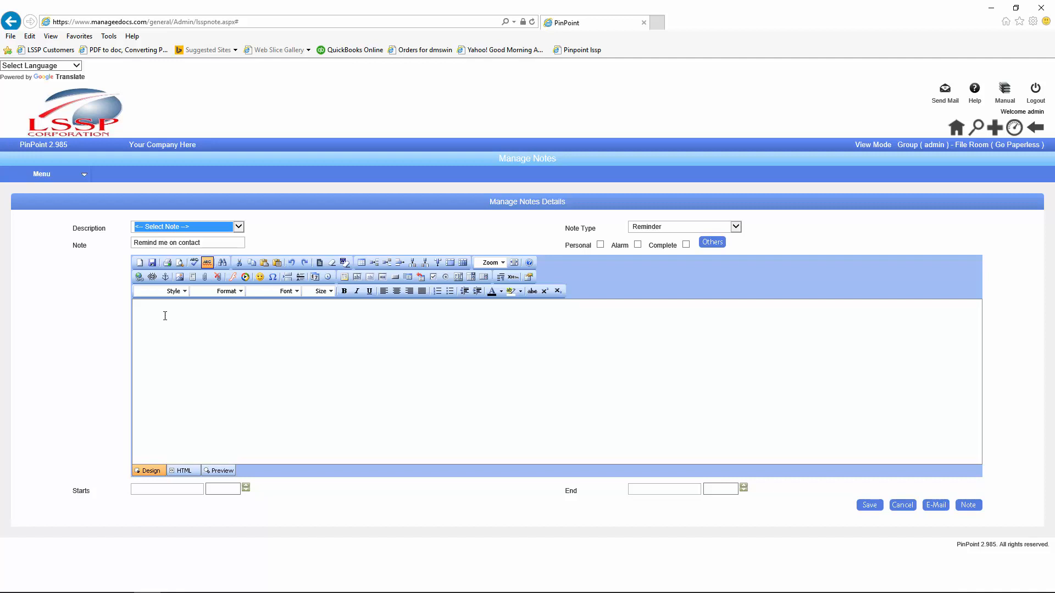
# Step: Set the reminder's start date to September 12, 2016, then go to the PinPoint Express dashboard
pyautogui.click(154, 341)
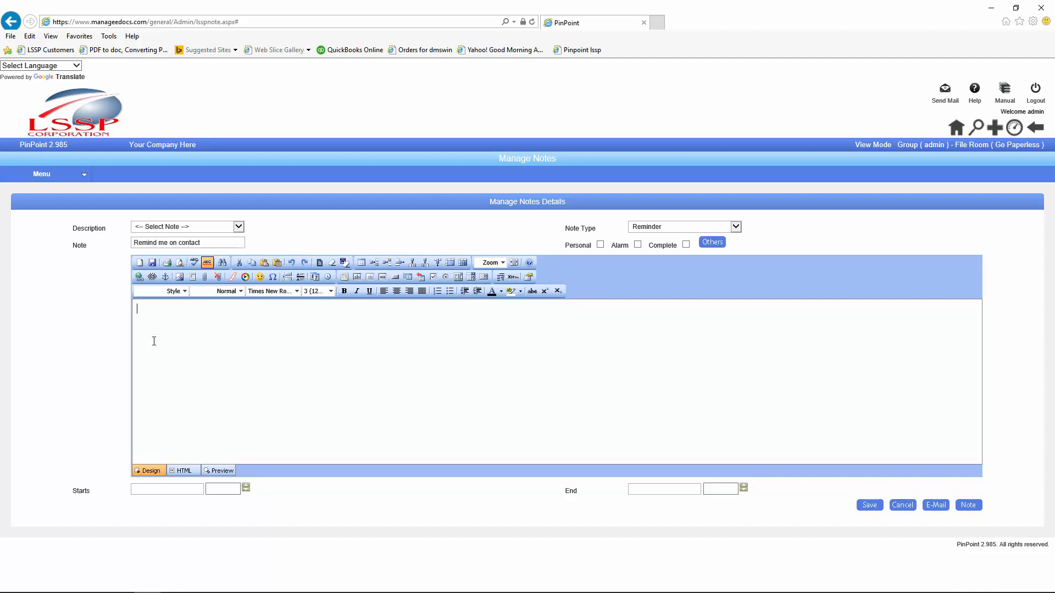
pyautogui.click(149, 493)
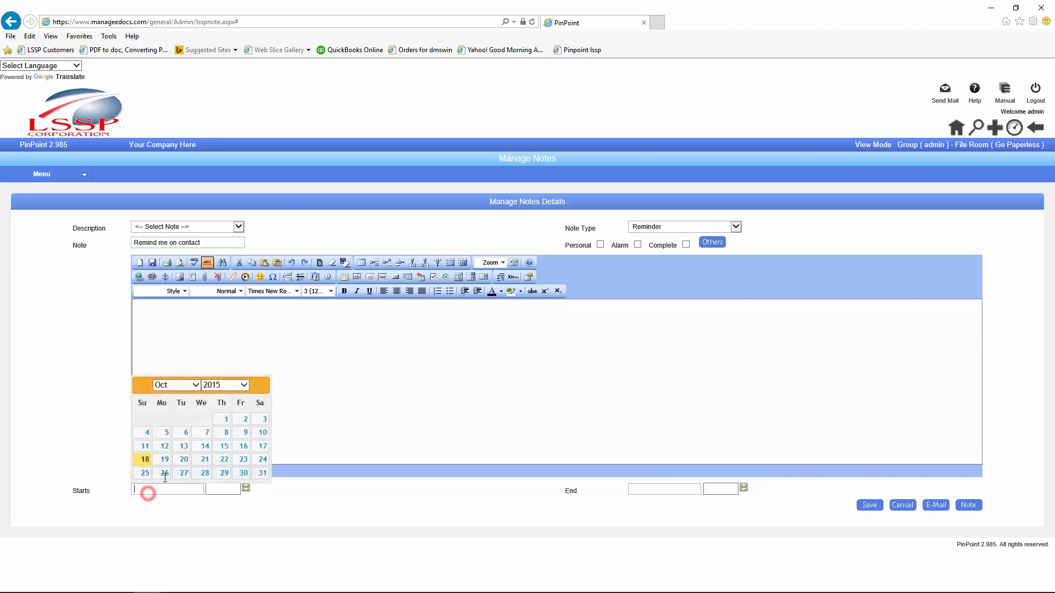
pyautogui.click(242, 386)
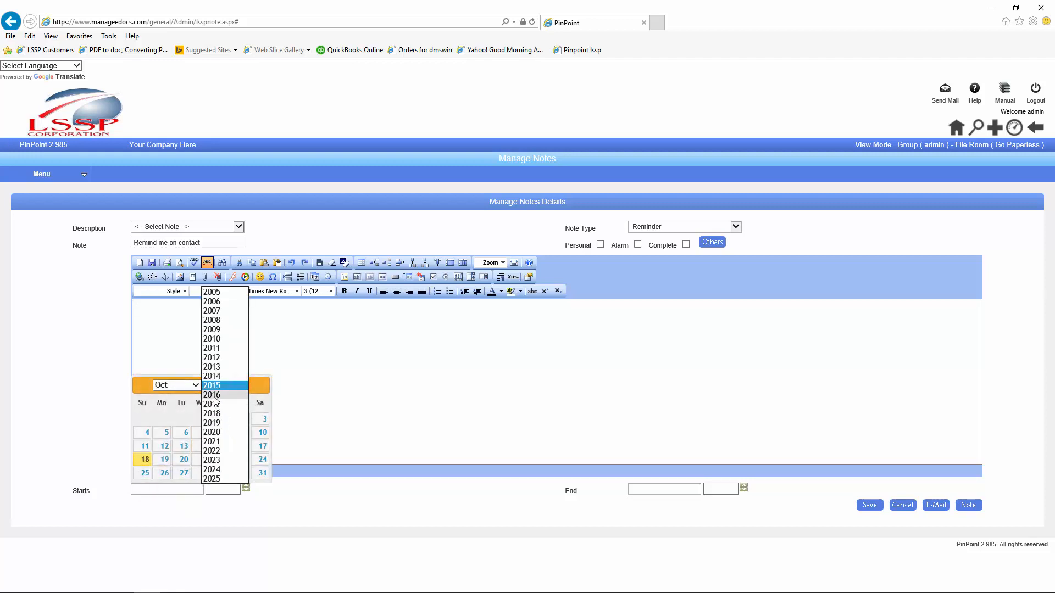
pyautogui.click(213, 395)
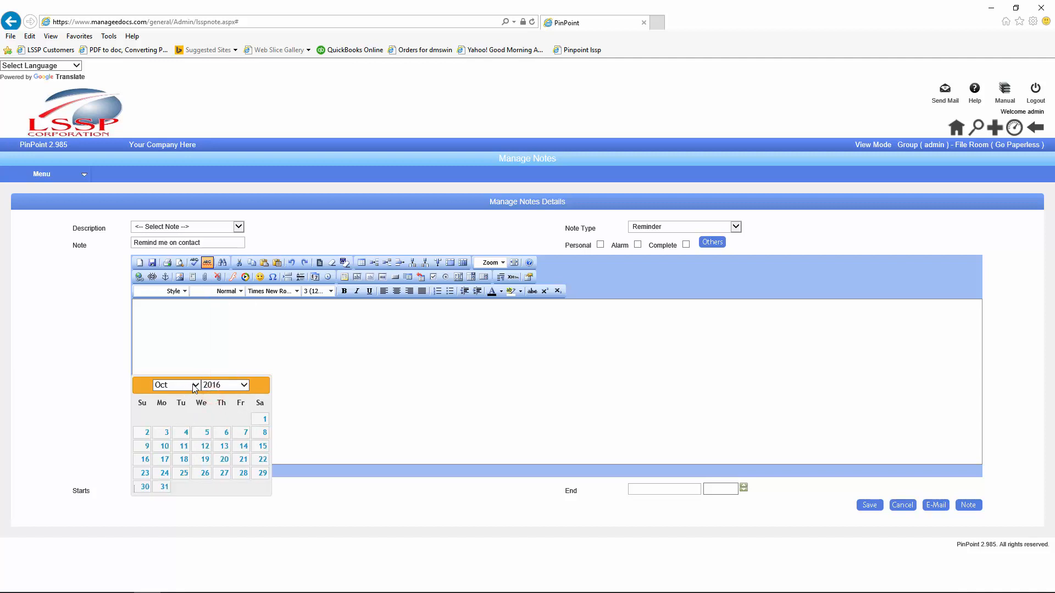
pyautogui.click(193, 385)
pyautogui.click(190, 386)
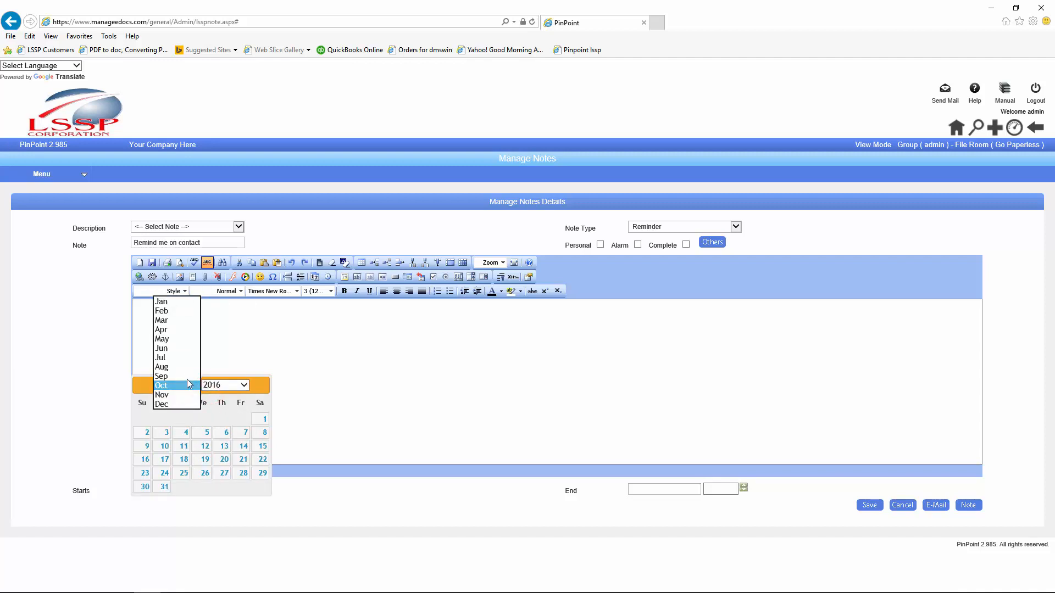
pyautogui.click(186, 377)
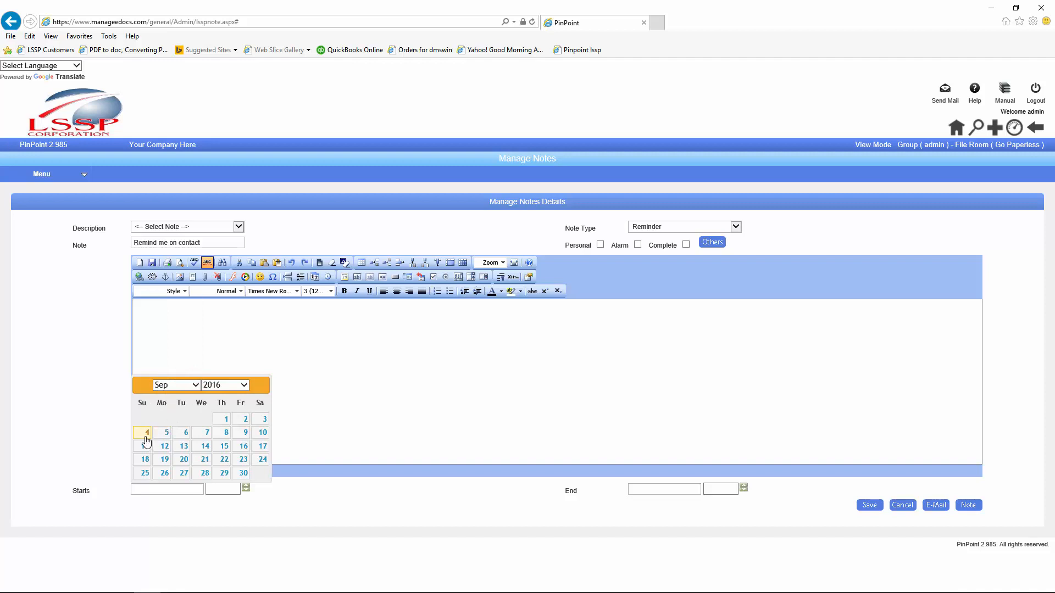
pyautogui.click(164, 446)
pyautogui.click(154, 318)
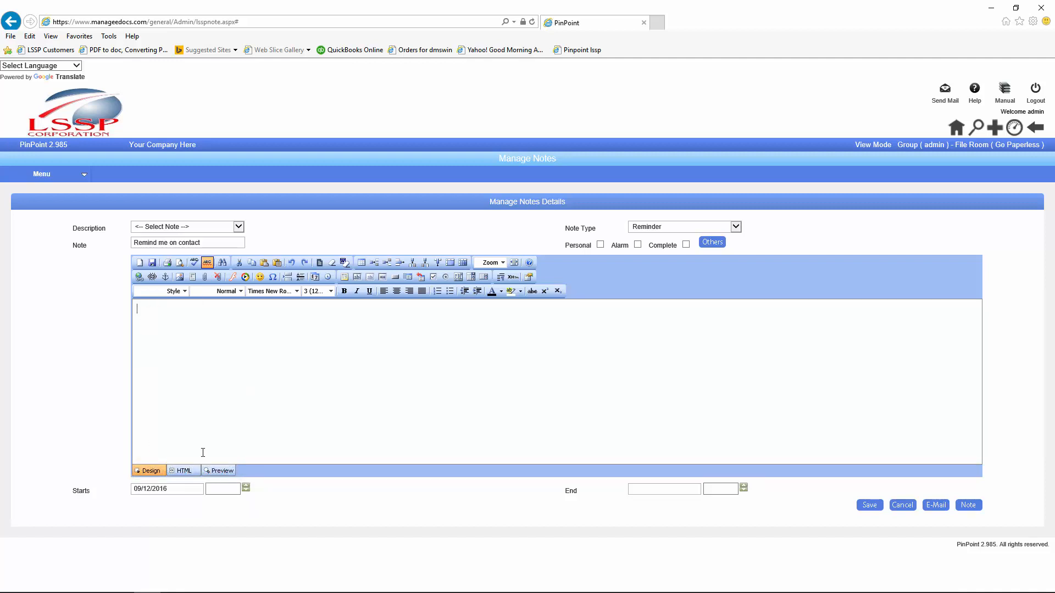
pyautogui.click(639, 490)
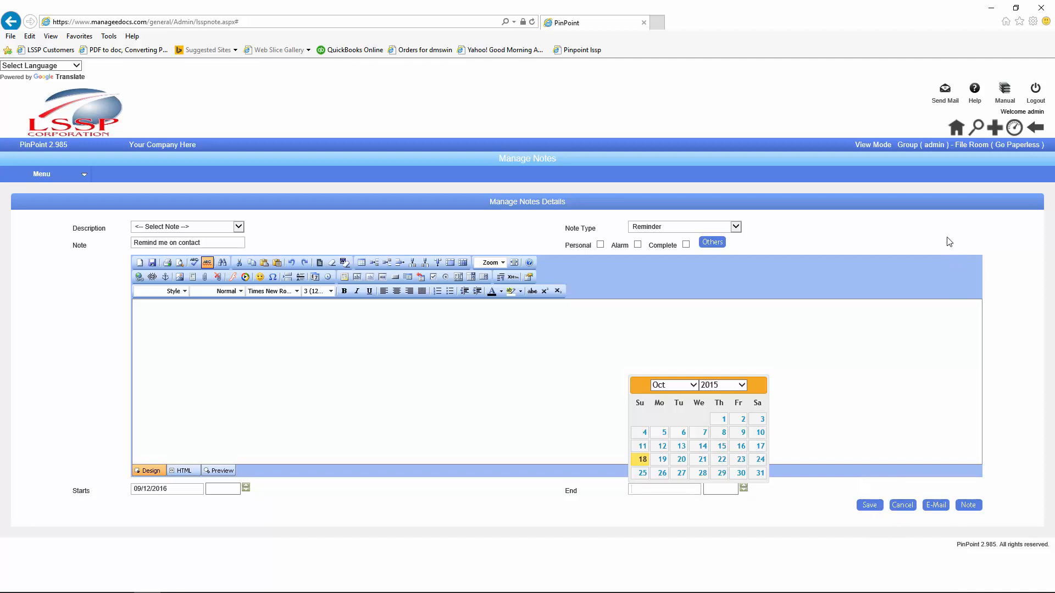
pyautogui.click(1013, 130)
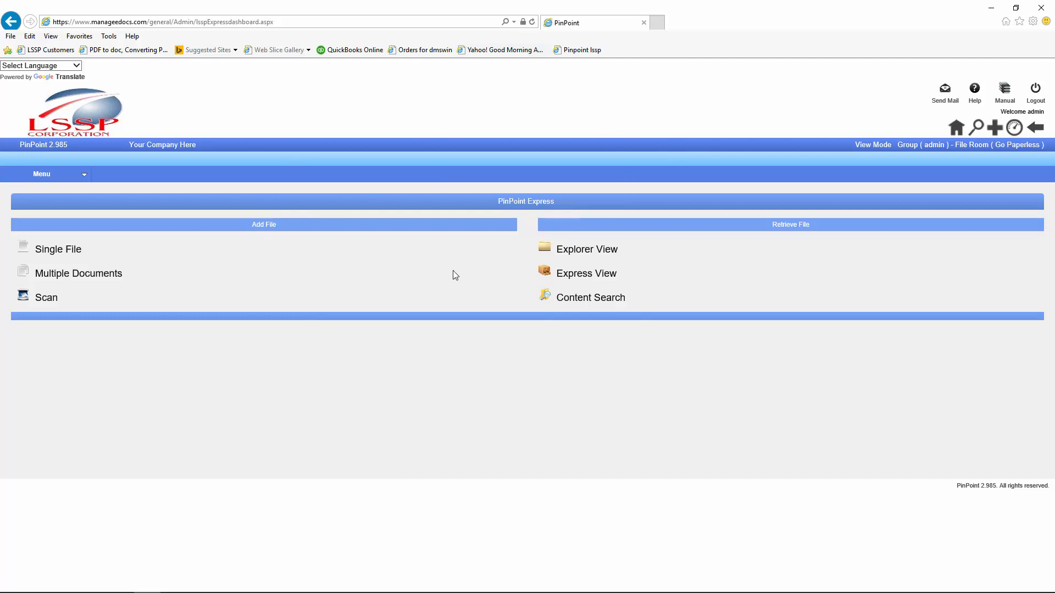
# Step: Save Regular Dashboard as the profile's Favorite Dashboard, then open the dashboard
pyautogui.click(1017, 113)
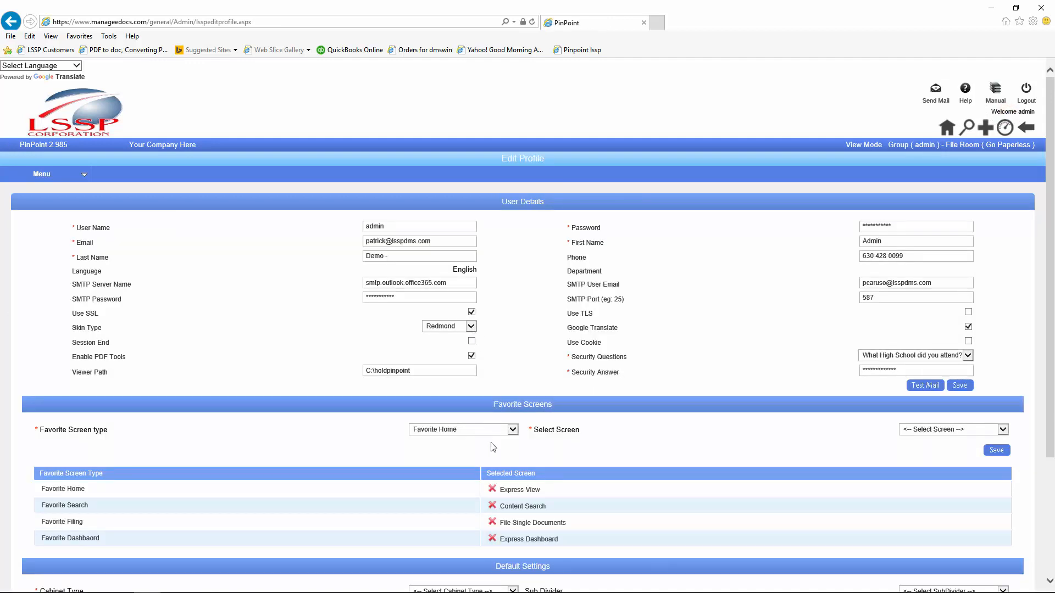
pyautogui.click(513, 430)
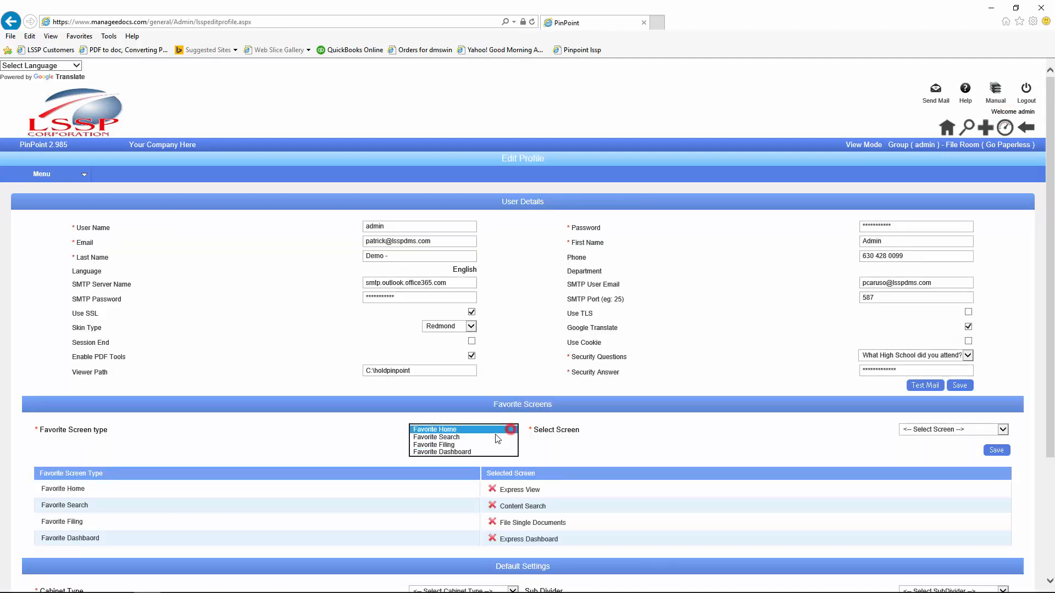
pyautogui.click(446, 452)
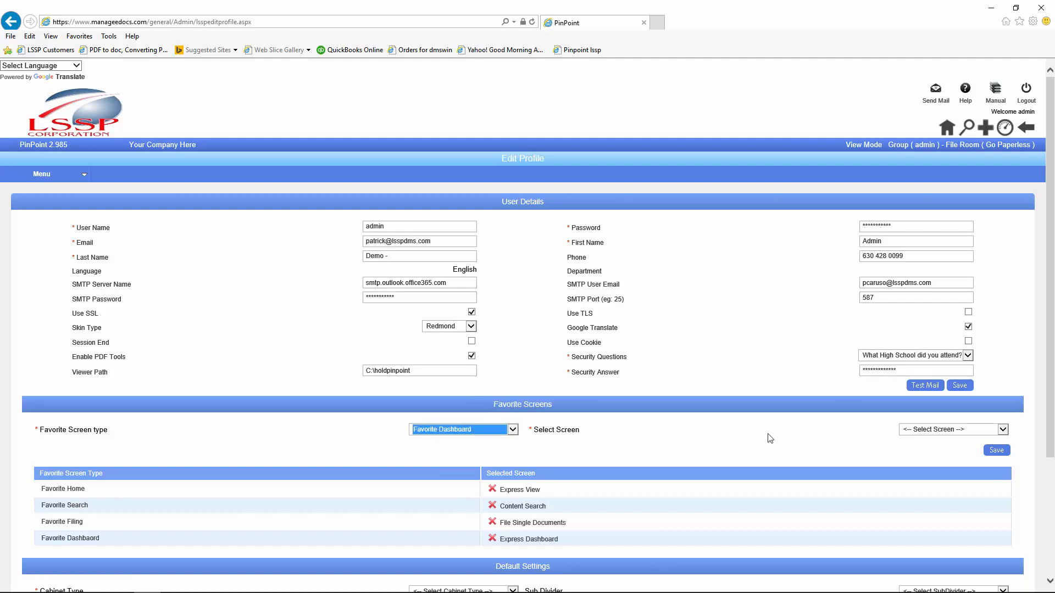
pyautogui.click(928, 429)
pyautogui.click(930, 444)
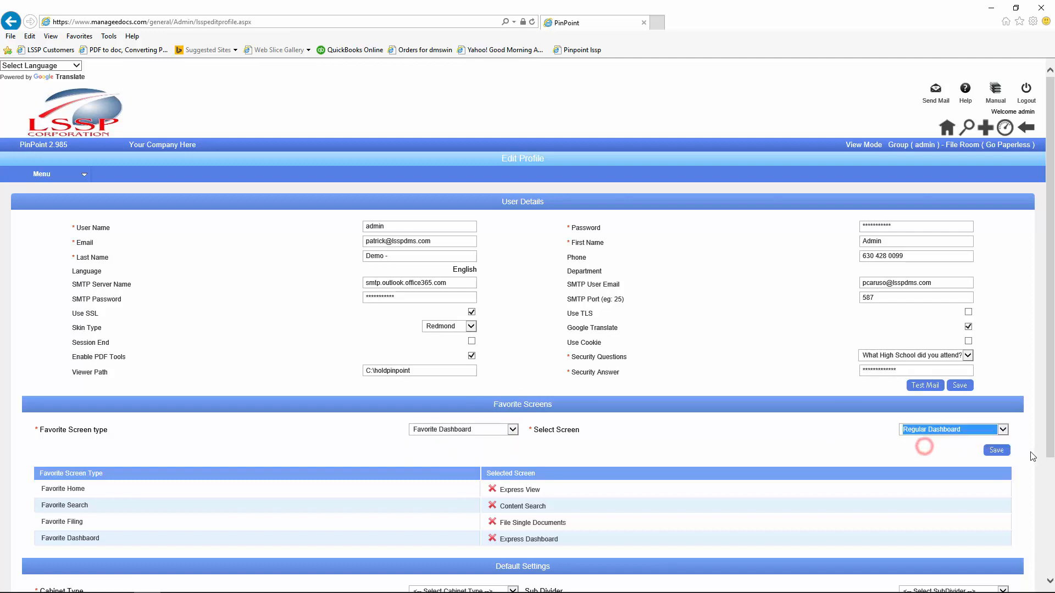
pyautogui.click(986, 451)
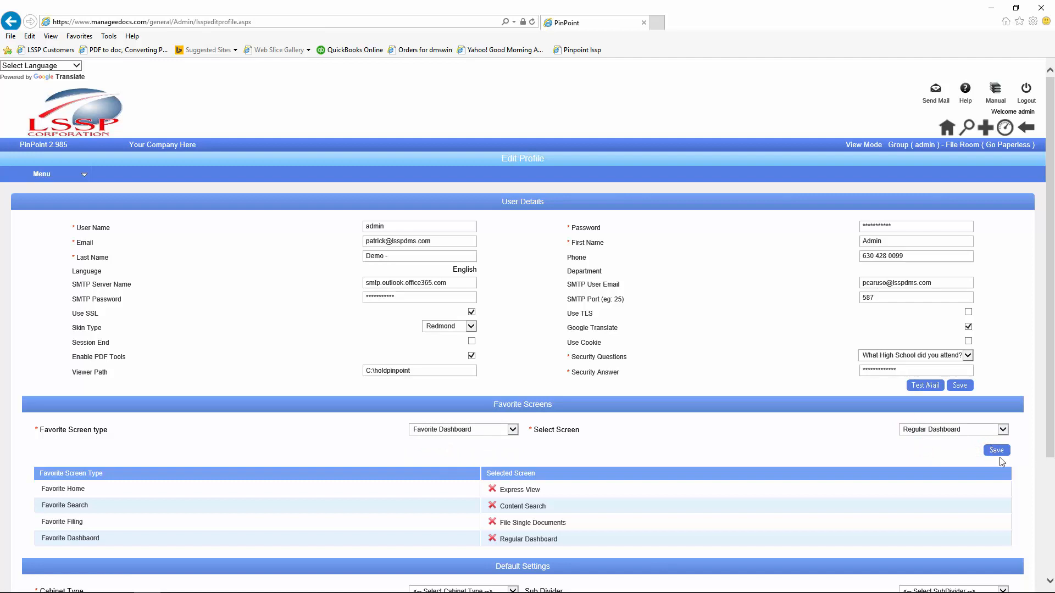
pyautogui.click(1006, 129)
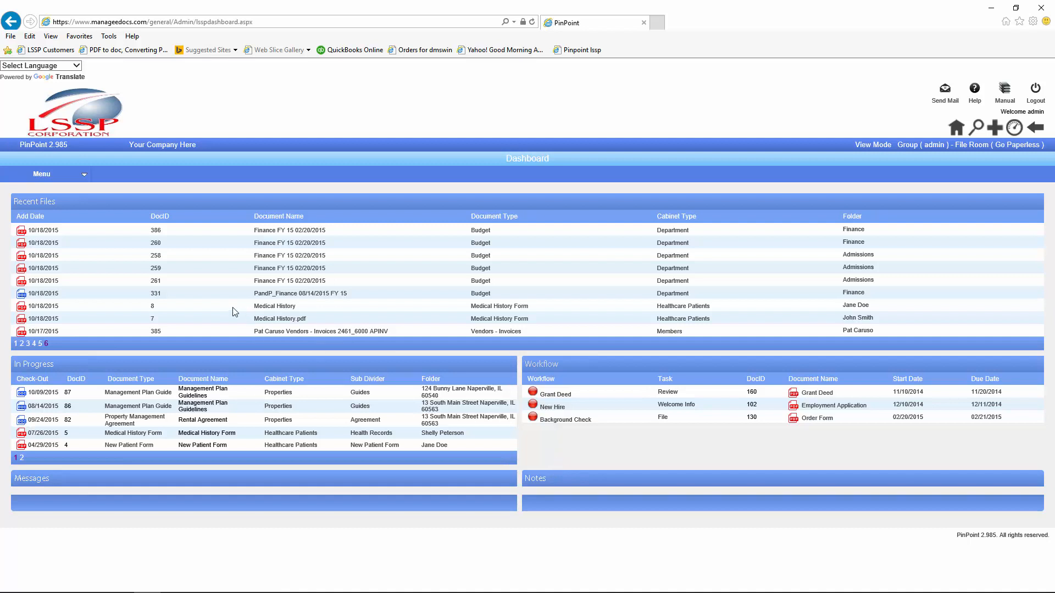
# Step: Switch the file room to Policy, Manuals and Procedures
pyautogui.moveTo(73, 177)
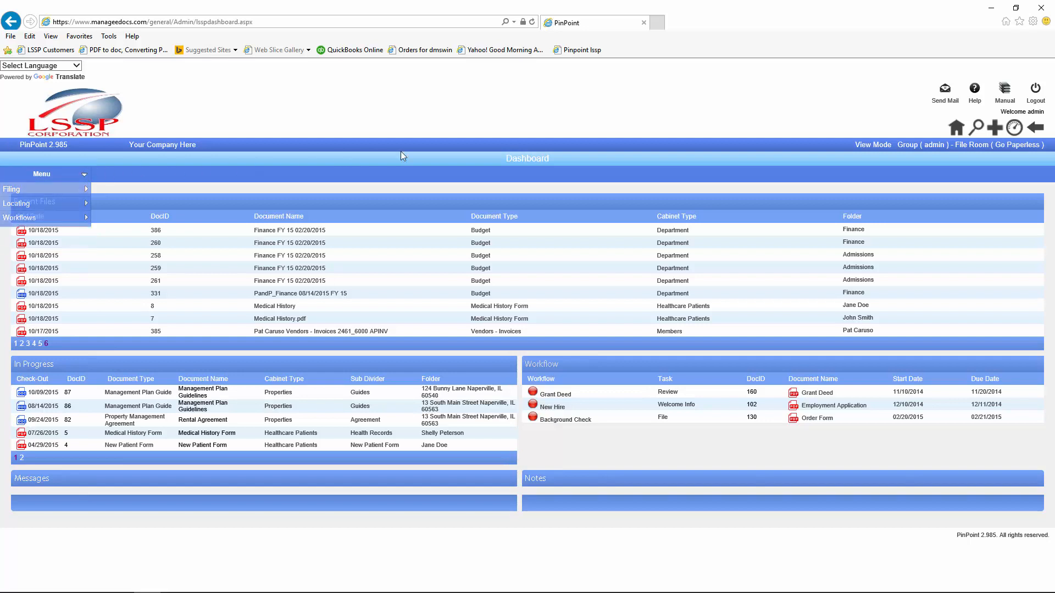
pyautogui.click(1002, 145)
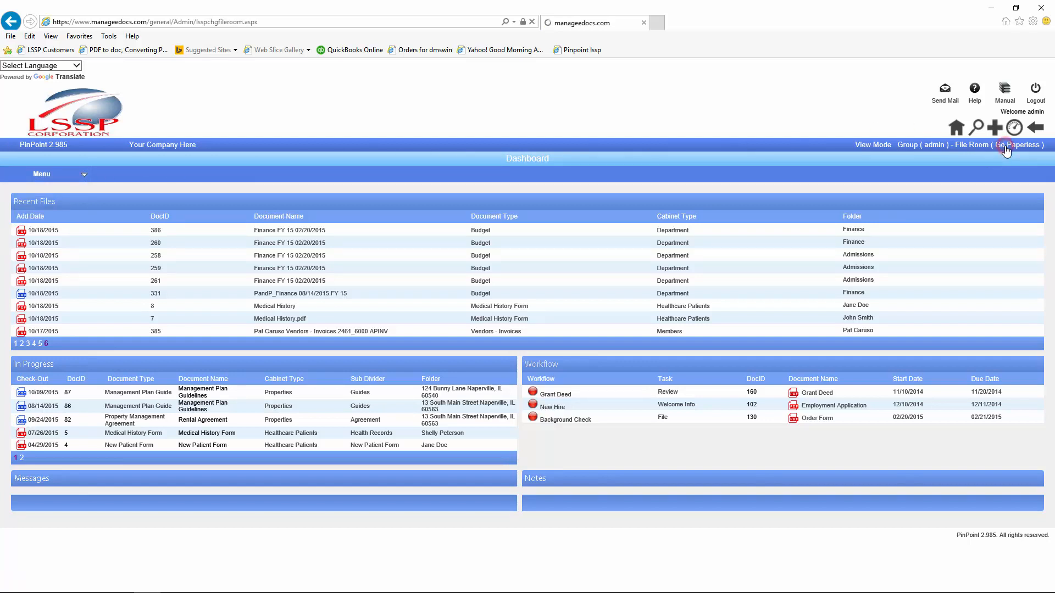
pyautogui.click(524, 325)
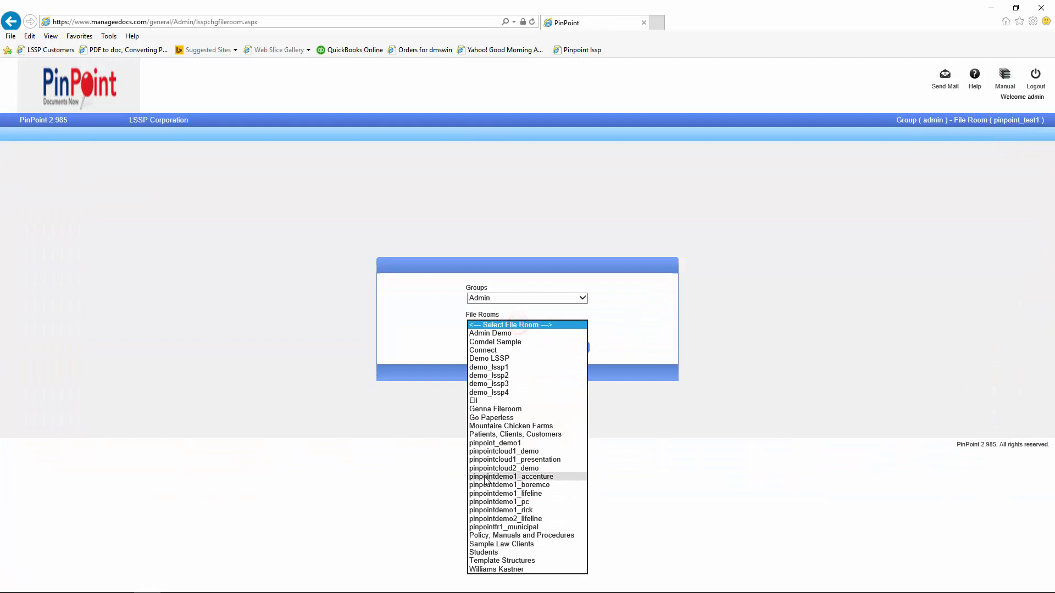
pyautogui.click(488, 537)
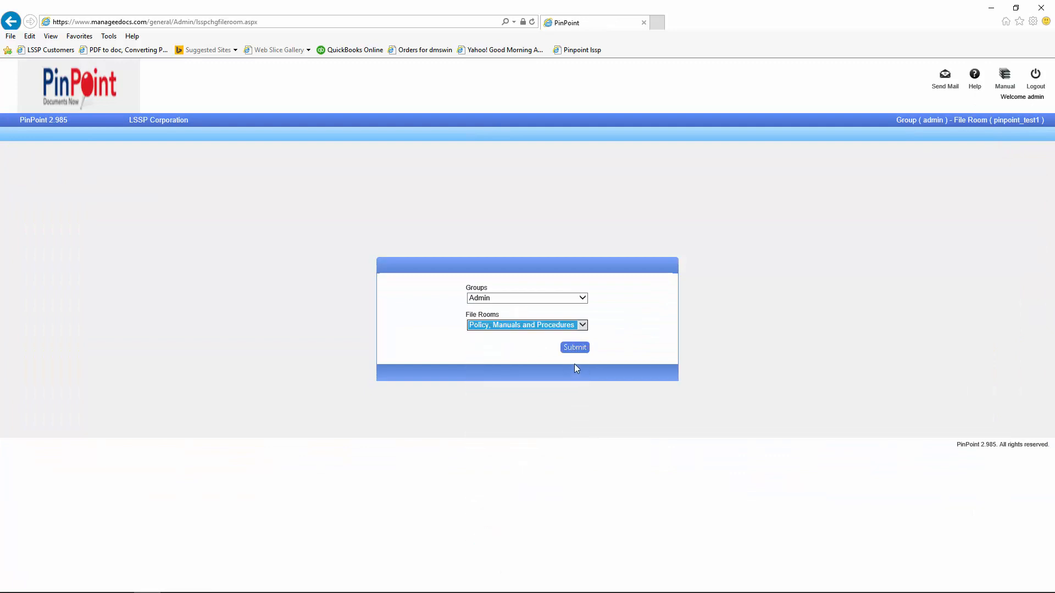
pyautogui.click(572, 348)
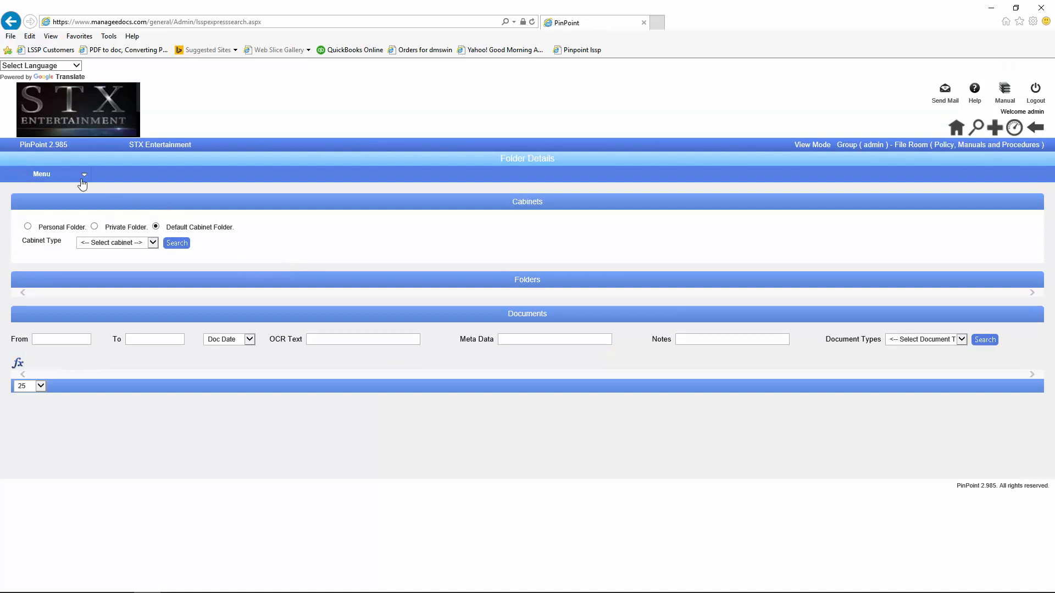
# Step: Open the My Workflows task list from Menu > Workflows
pyautogui.click(82, 181)
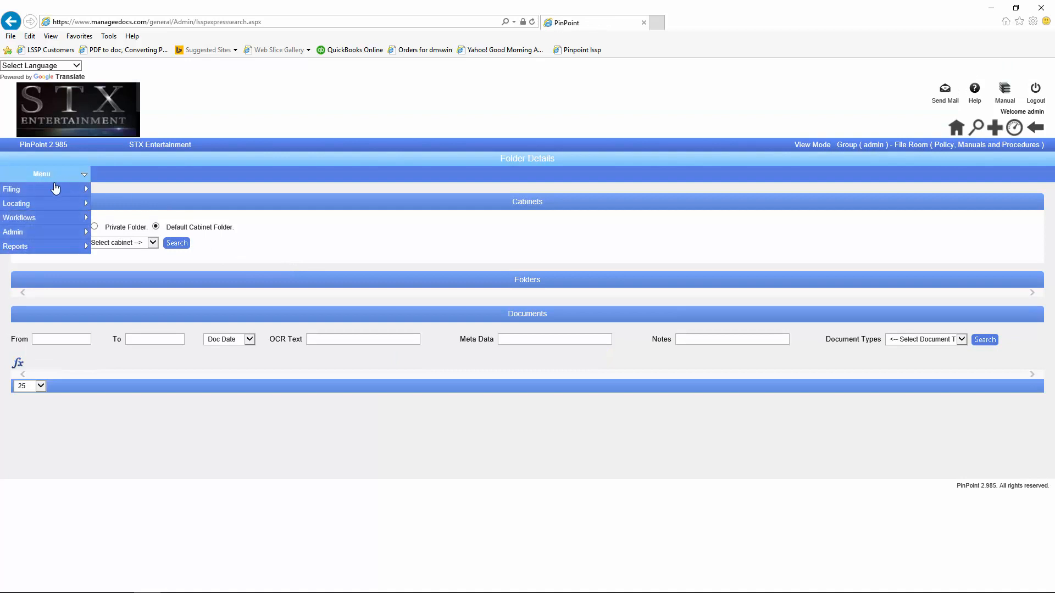
pyautogui.moveTo(39, 219)
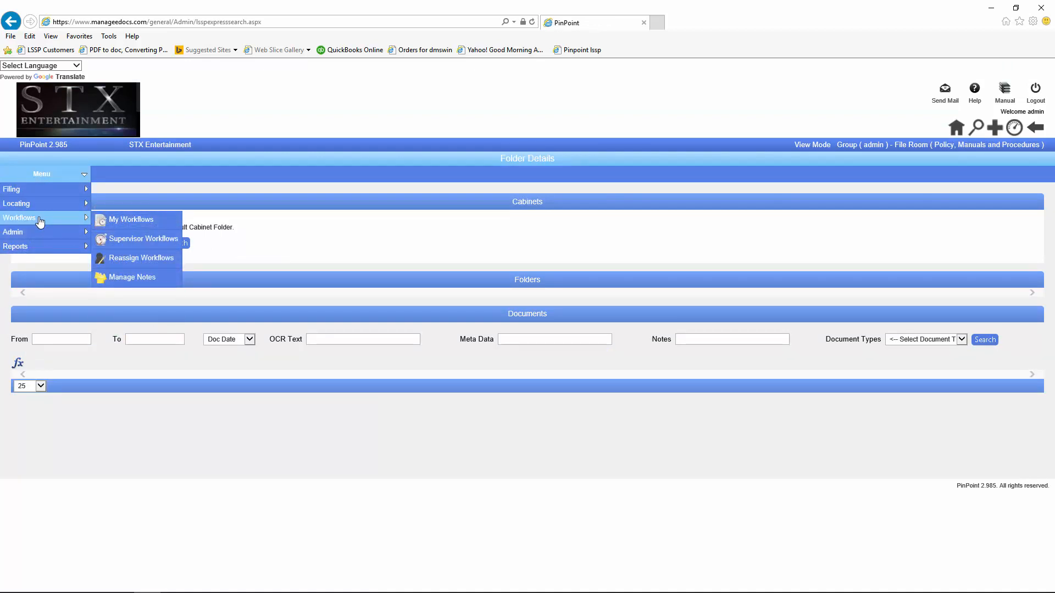
pyautogui.click(121, 225)
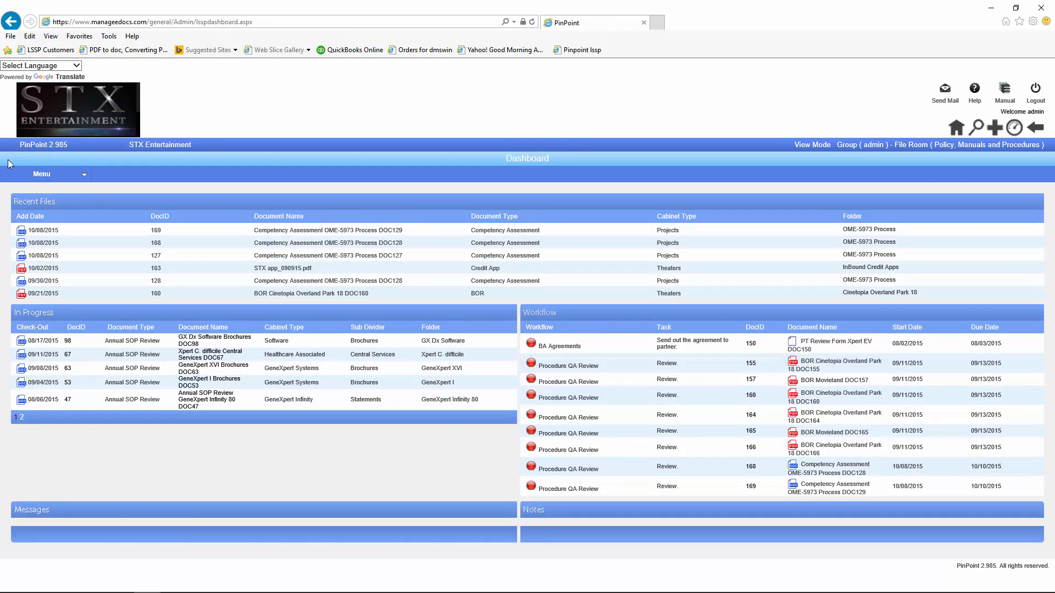
# Step: Open the Competency Assessment OME-5973 Process DOC128 document from My Workflows for review
pyautogui.moveTo(22, 175)
pyautogui.moveTo(49, 217)
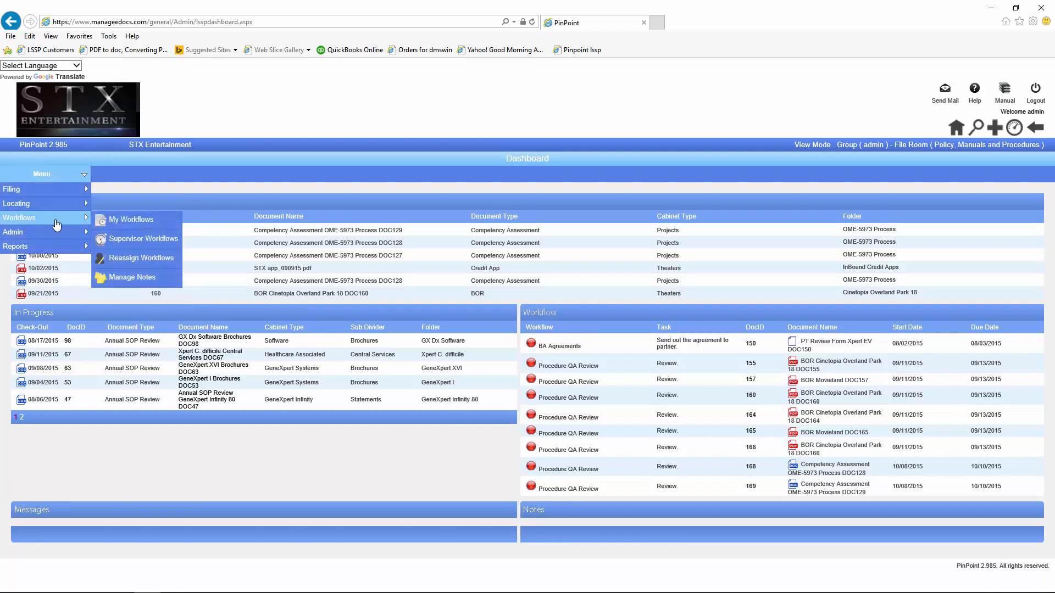
pyautogui.click(122, 221)
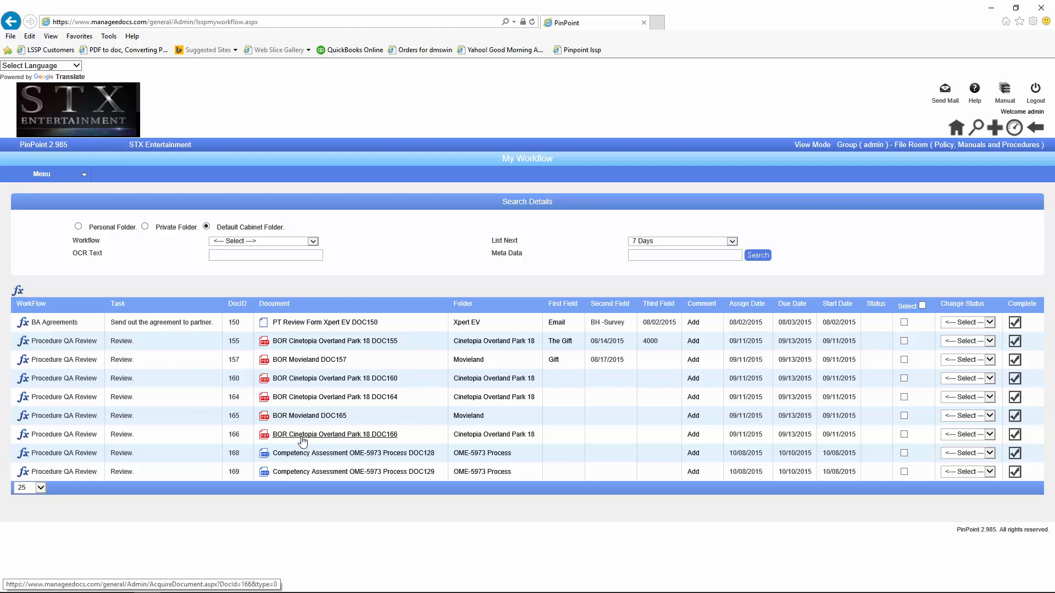
pyautogui.click(297, 454)
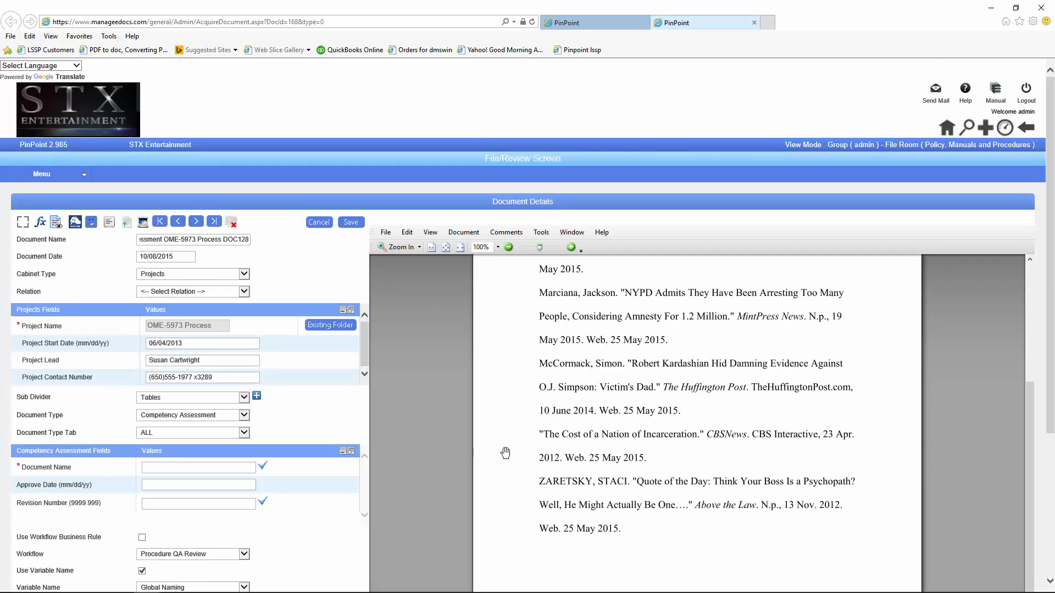
# Step: Set the DOC128 review form's Workflow Status to Approve
pyautogui.scroll(-4, 326, 526)
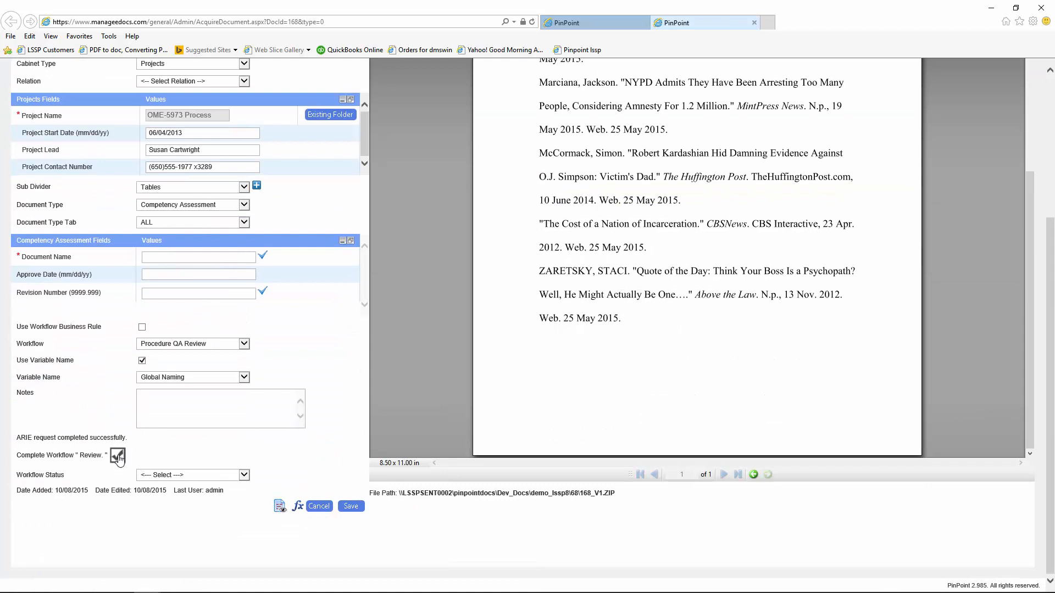
pyautogui.click(244, 475)
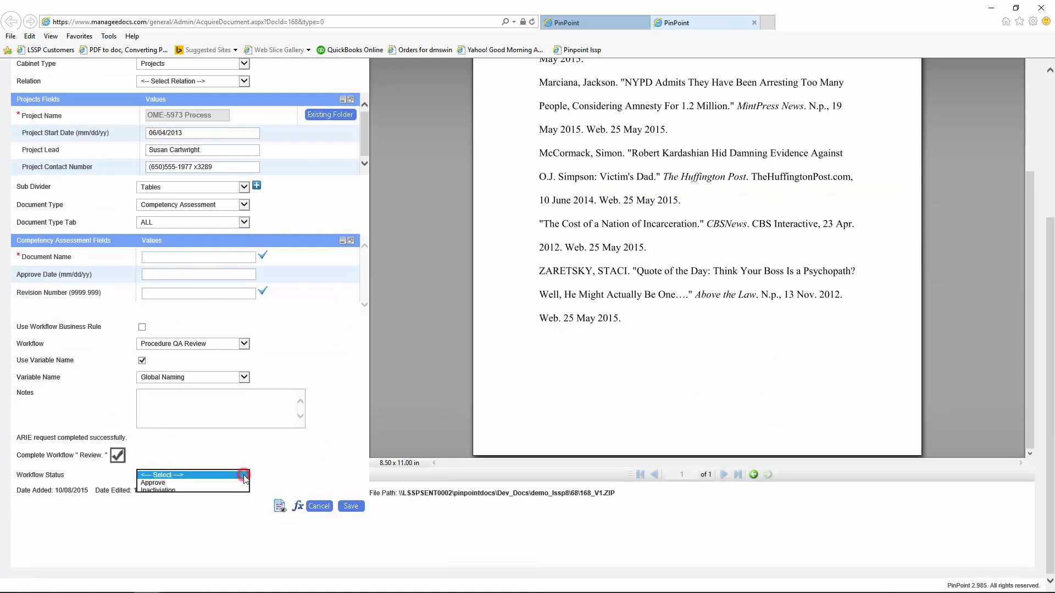
pyautogui.click(150, 483)
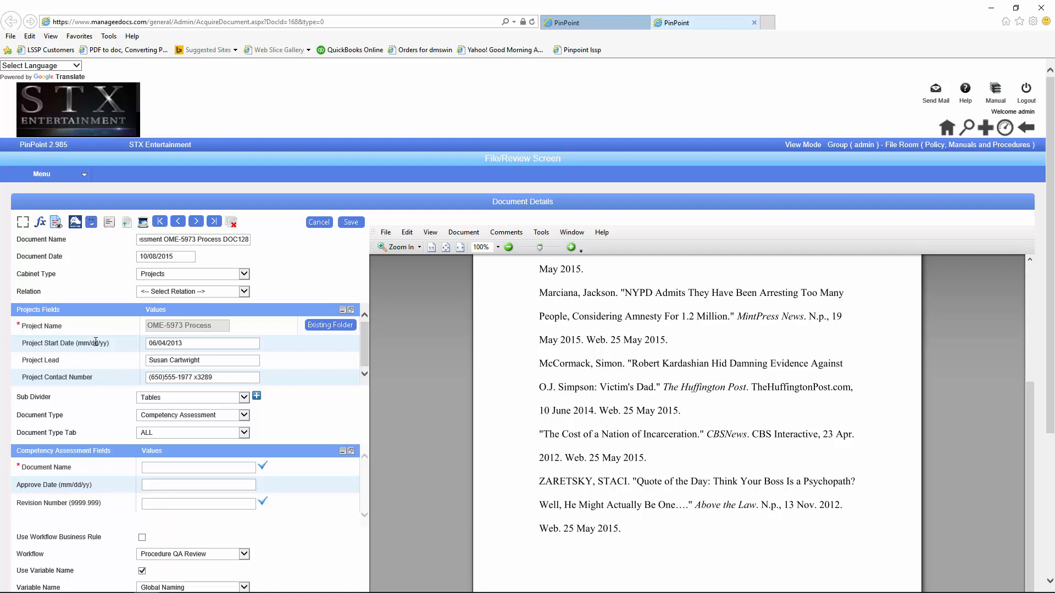
# Step: Try to digitally sign the document with the account password; dismiss the missing-name warning
pyautogui.click(75, 222)
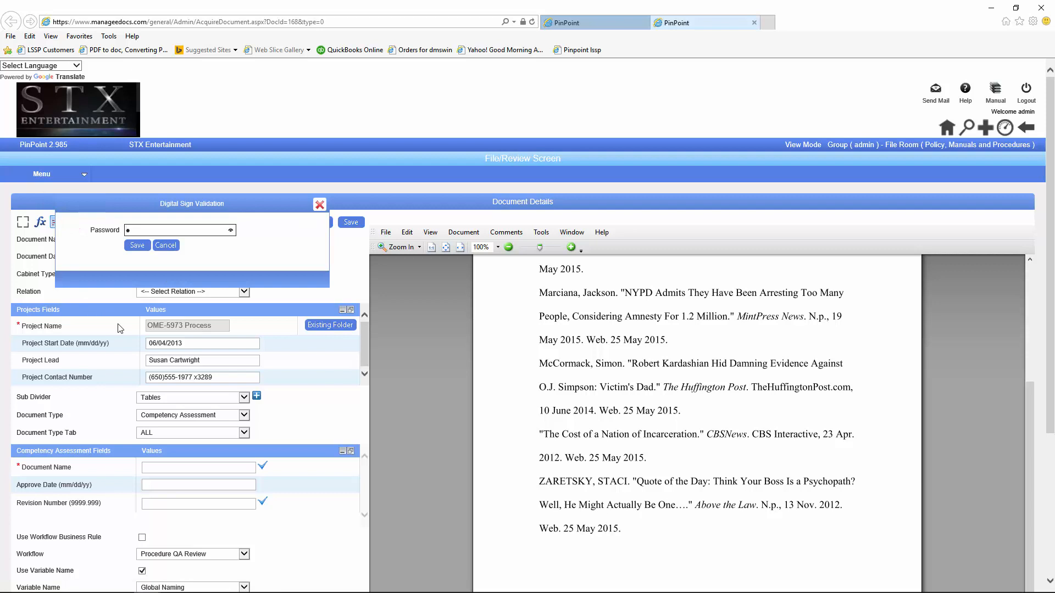
pyautogui.write('•••••••')
pyautogui.click(137, 246)
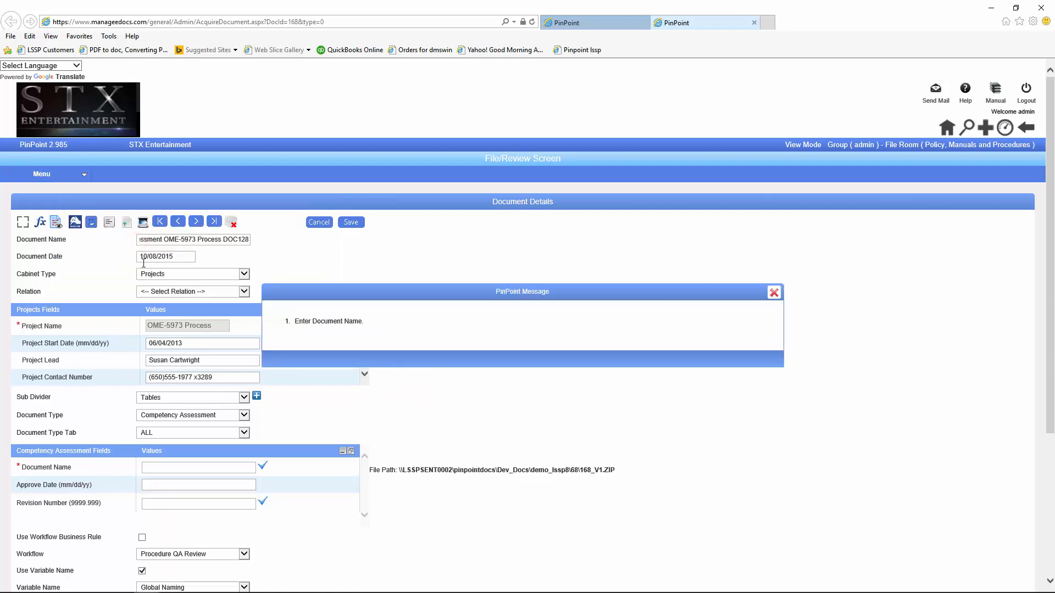
pyautogui.click(774, 292)
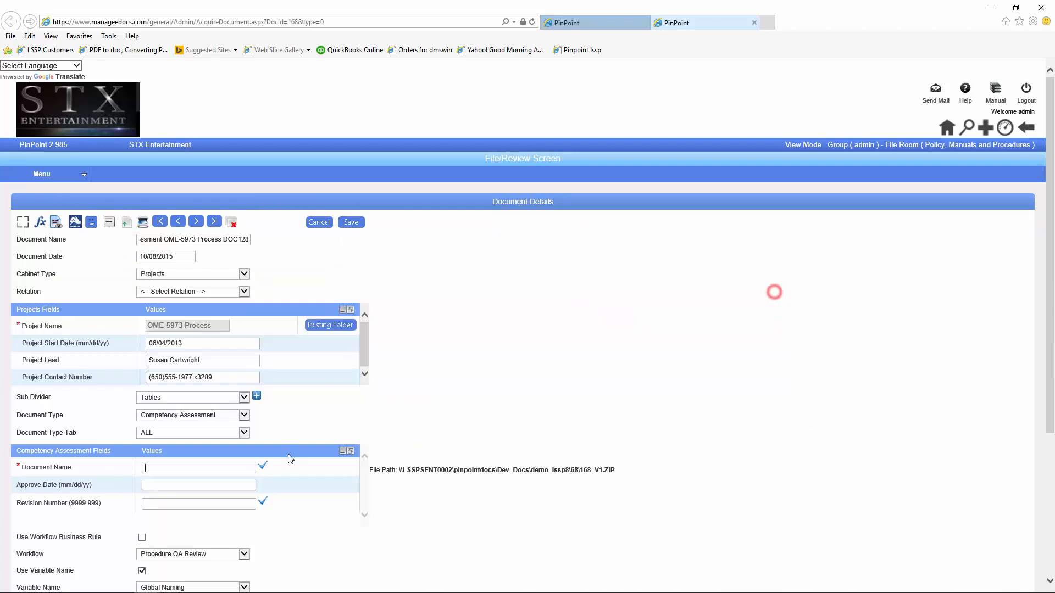
# Step: Enter 'Sample' as the Document Name, then digitally sign and save the review
pyautogui.click(156, 471)
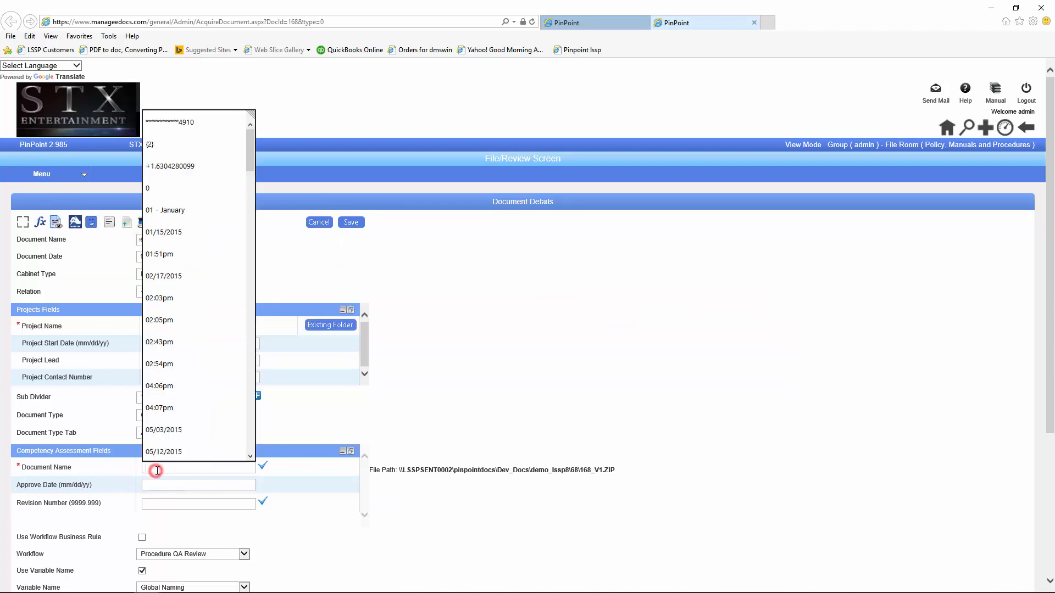
pyautogui.write('Sample')
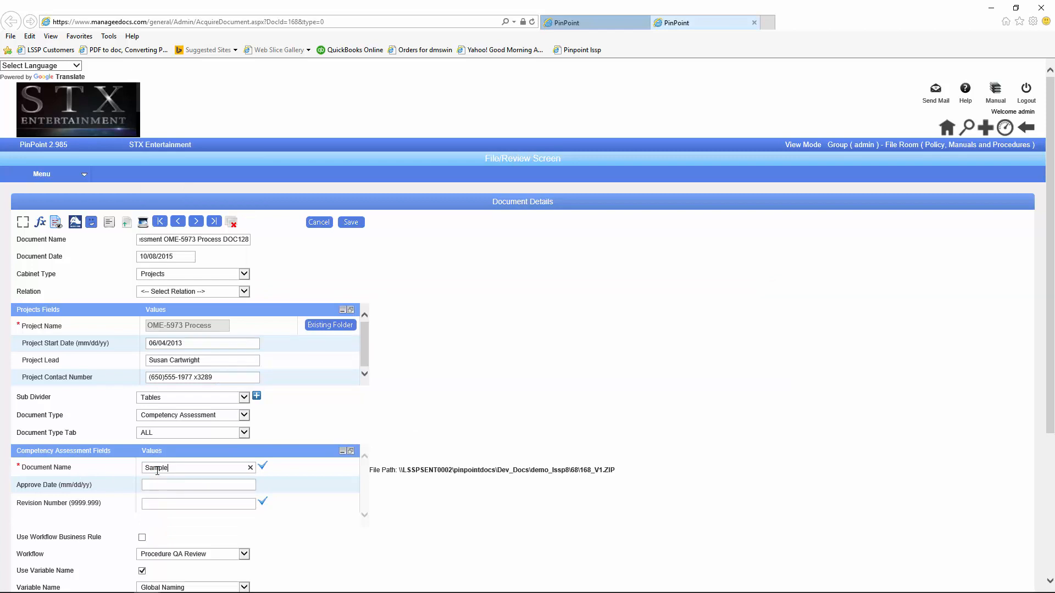
pyautogui.click(73, 223)
pyautogui.click(136, 246)
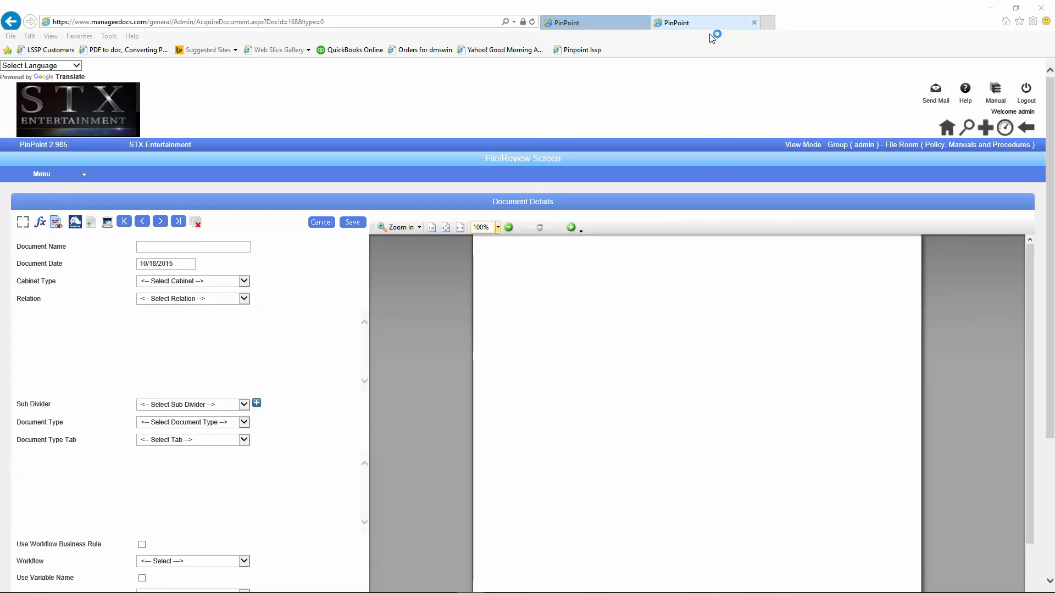
# Step: Close the document review tab and reload the My Workflows task list
pyautogui.click(754, 23)
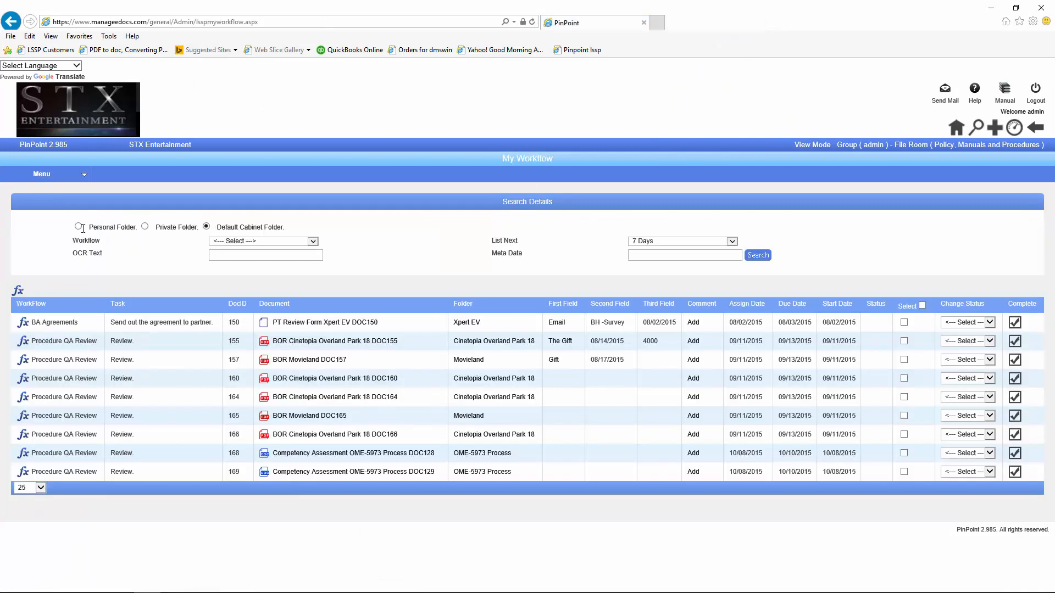
pyautogui.moveTo(57, 181)
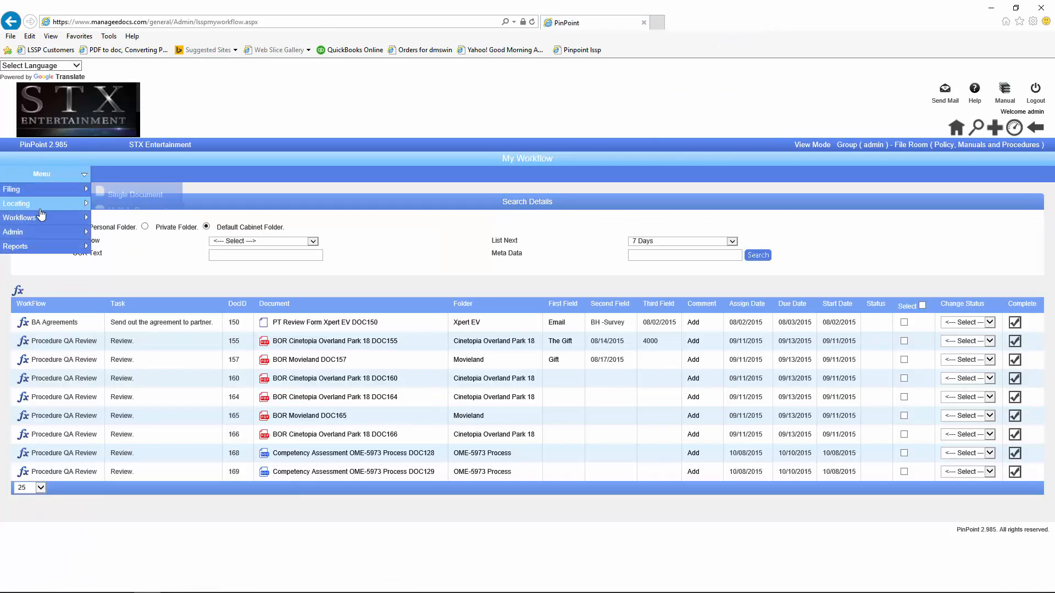
pyautogui.moveTo(44, 218)
pyautogui.click(119, 220)
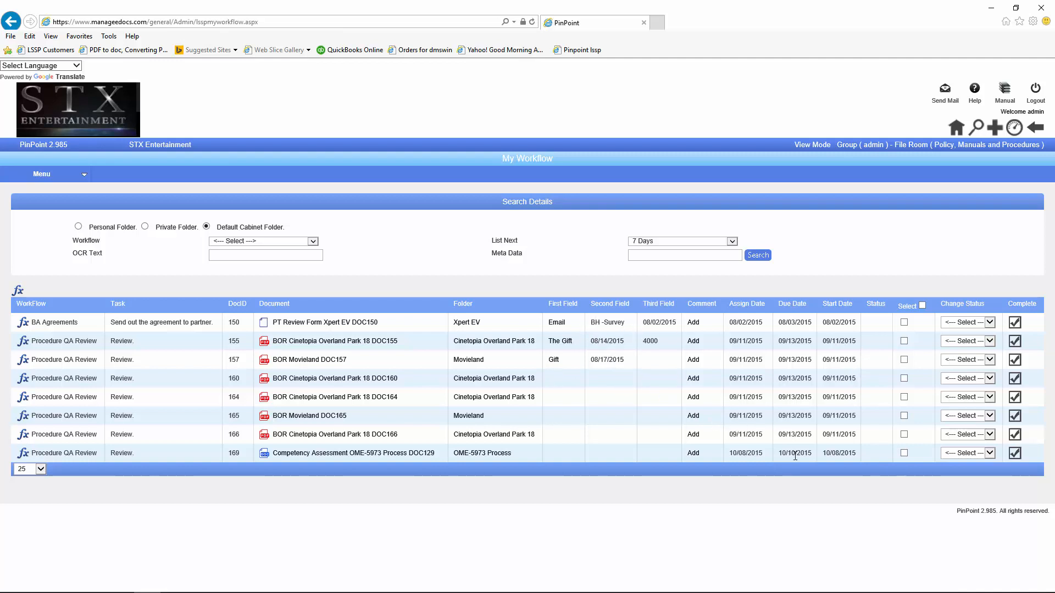
# Step: Check tasks 166, 160 and 155, setting their statuses to Review, Reject and Initiation
pyautogui.click(903, 434)
pyautogui.click(904, 378)
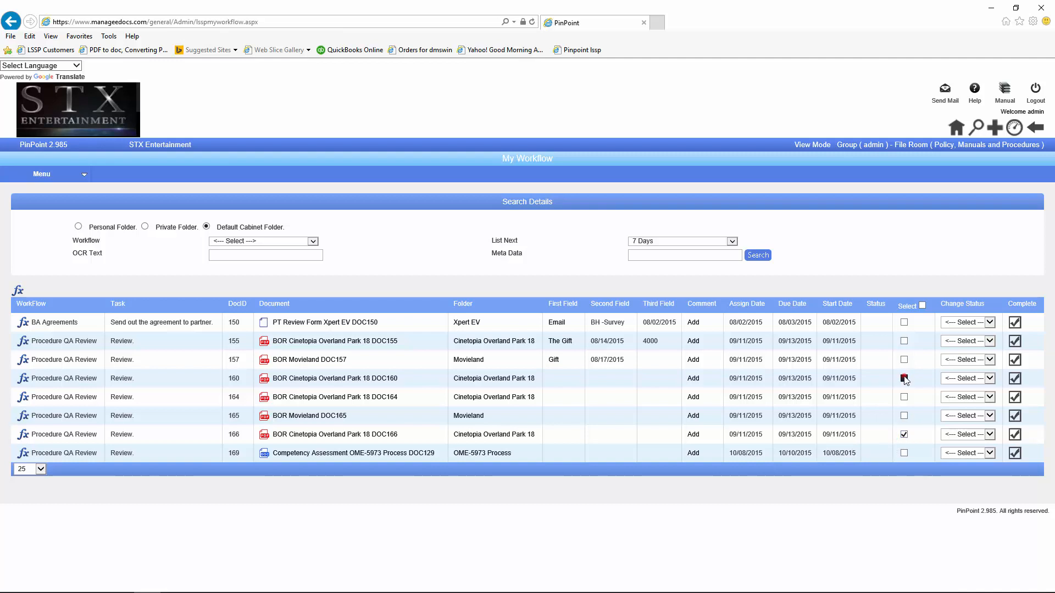
pyautogui.click(903, 341)
pyautogui.click(988, 341)
pyautogui.click(985, 366)
pyautogui.click(990, 377)
pyautogui.click(967, 410)
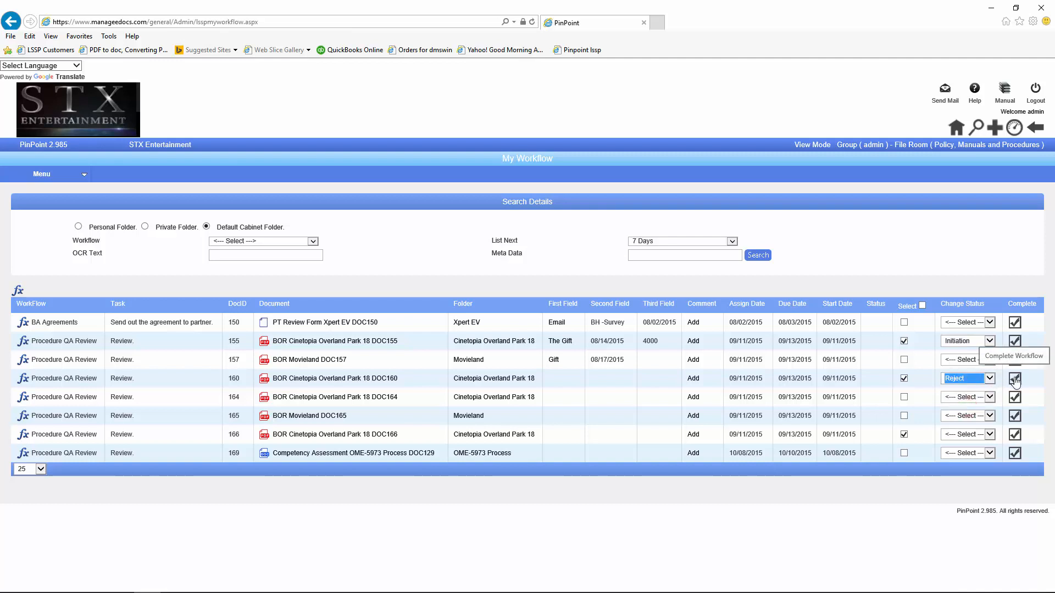
pyautogui.click(990, 435)
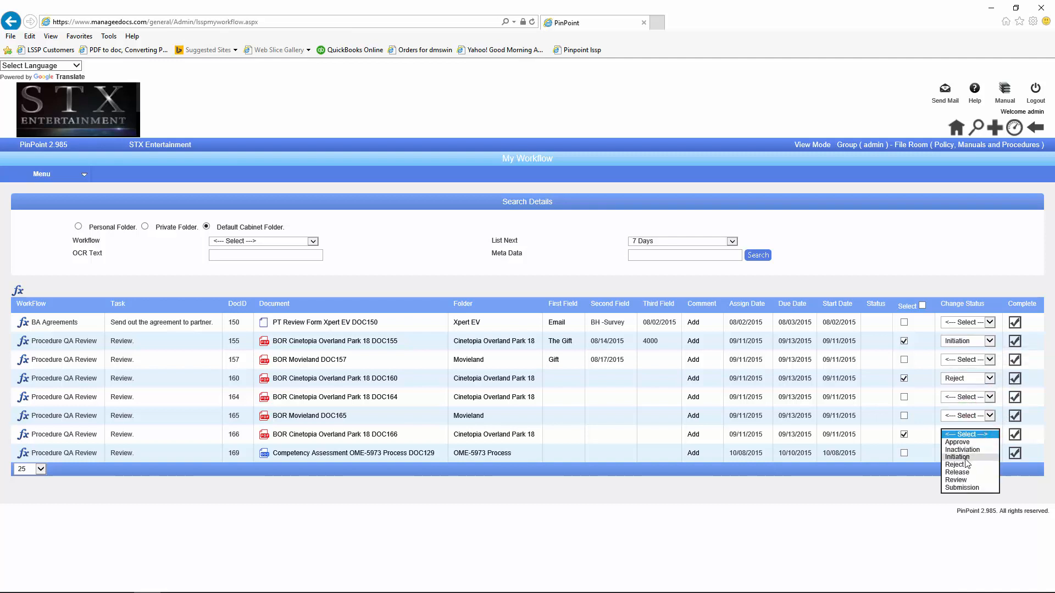
pyautogui.click(955, 480)
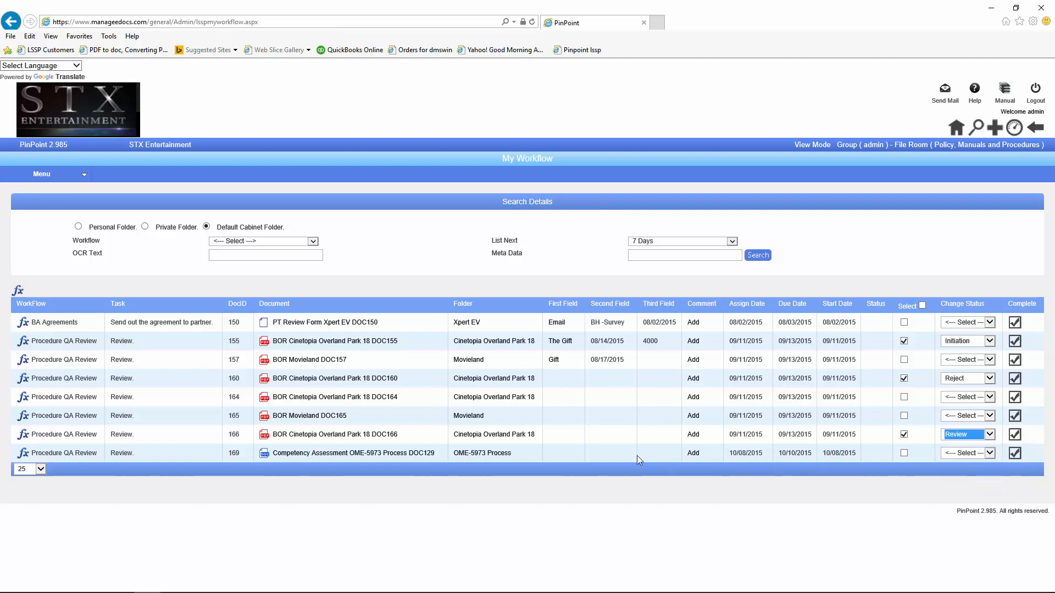
# Step: Complete the workflows of the three checked documents and return to the dashboard
pyautogui.click(19, 296)
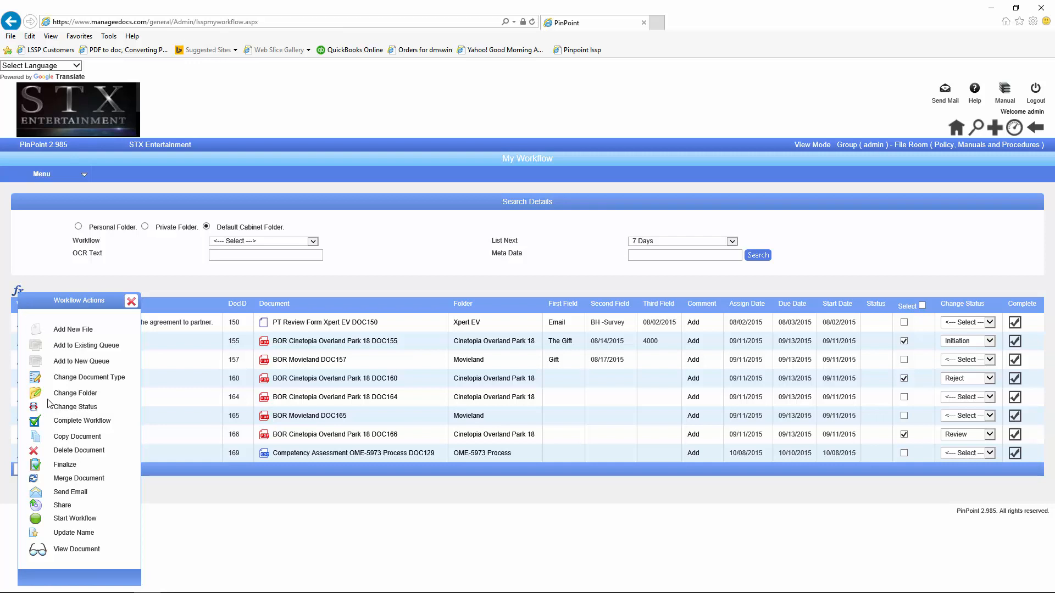
pyautogui.click(34, 424)
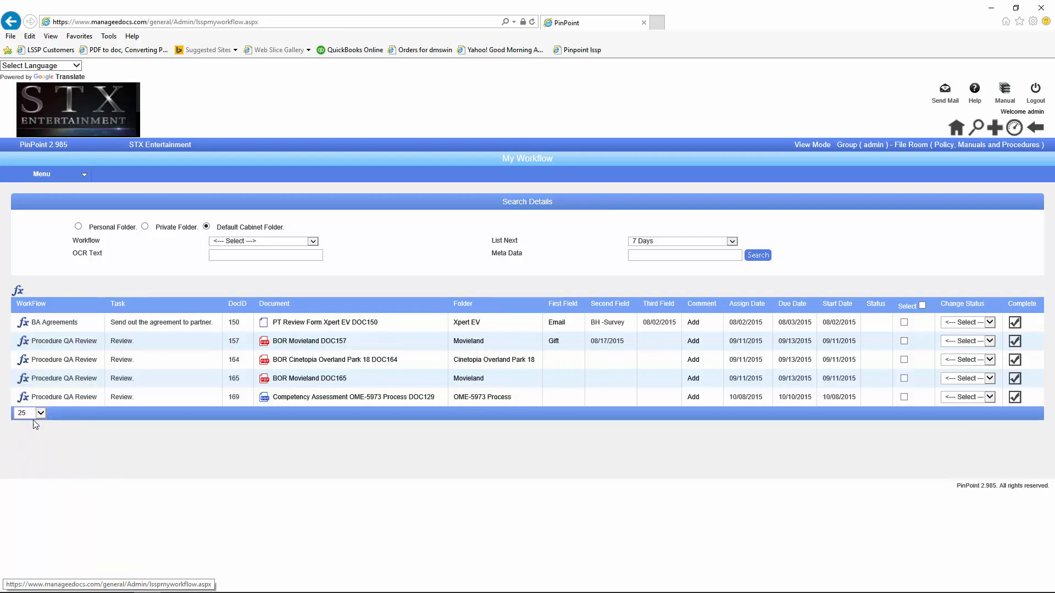
pyautogui.click(1013, 127)
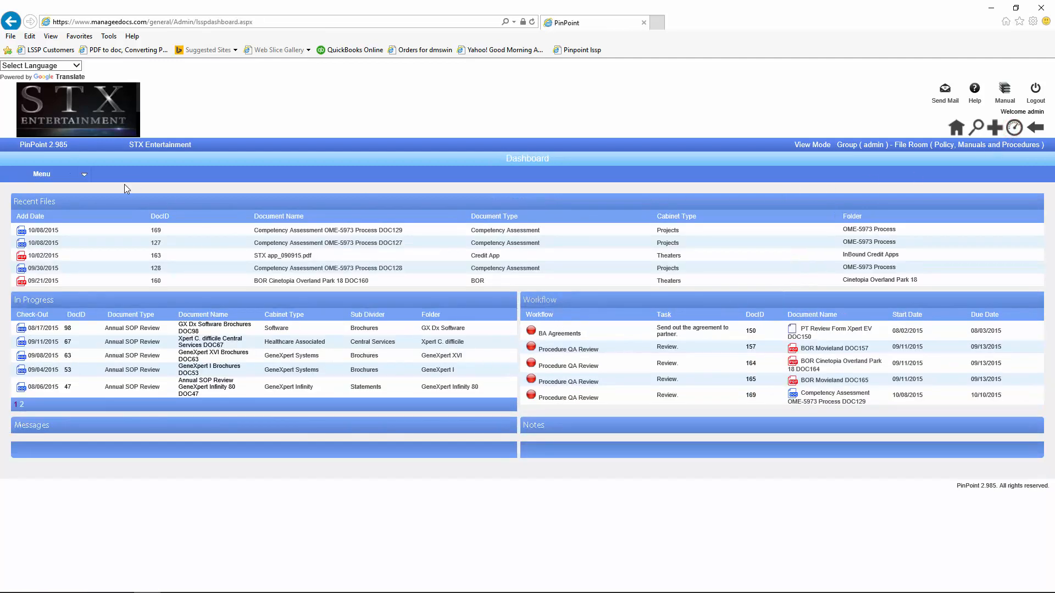
# Step: Open Workflows > My Workflows to list tasks for DocIDs 150, 157, 164, 165 and 169
pyautogui.click(40, 174)
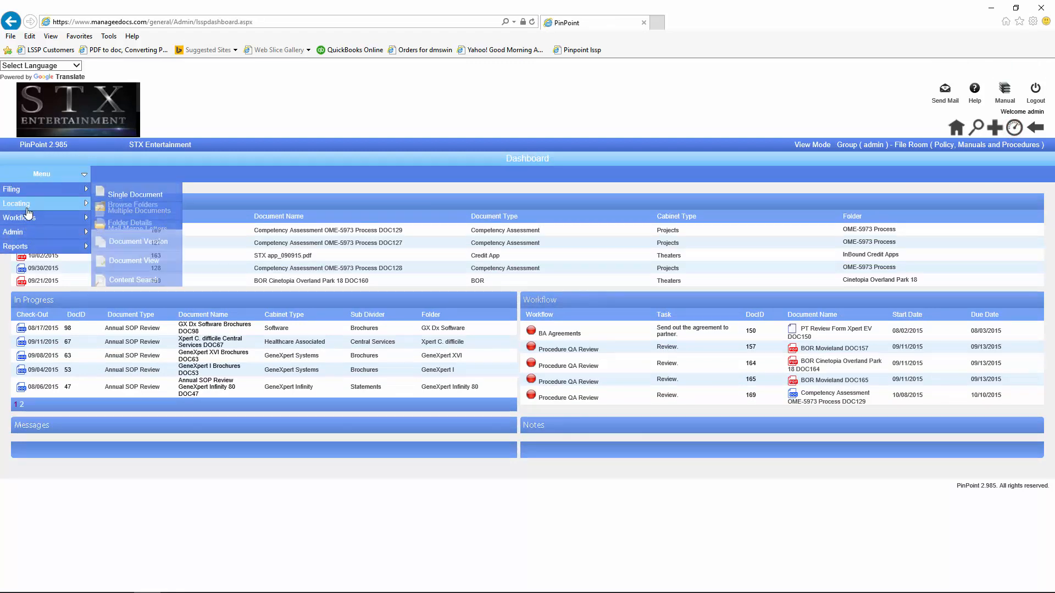
pyautogui.moveTo(27, 218)
pyautogui.click(159, 222)
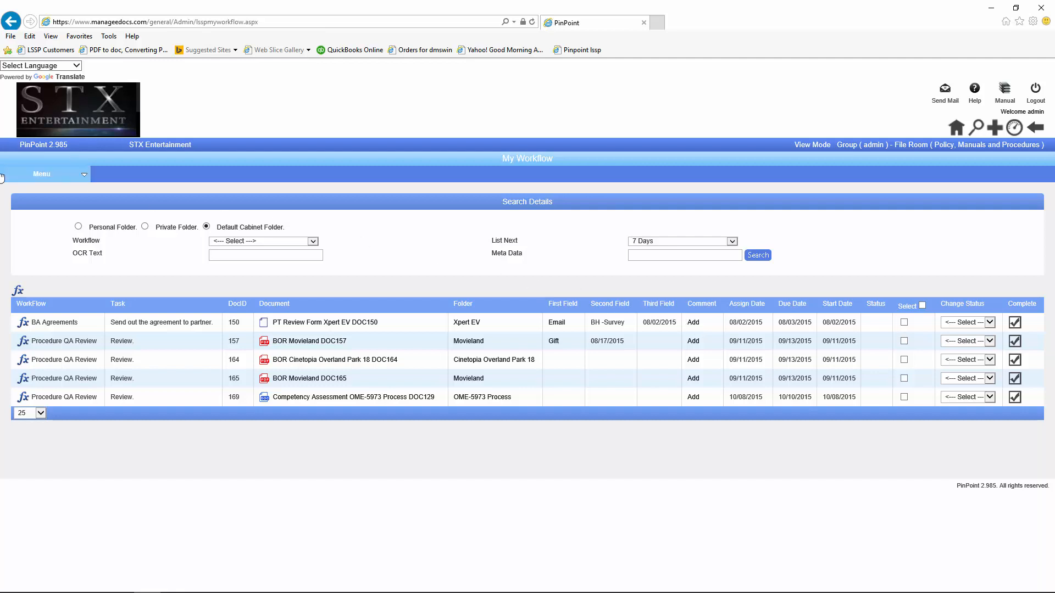
pyautogui.moveTo(32, 180)
pyautogui.moveTo(34, 218)
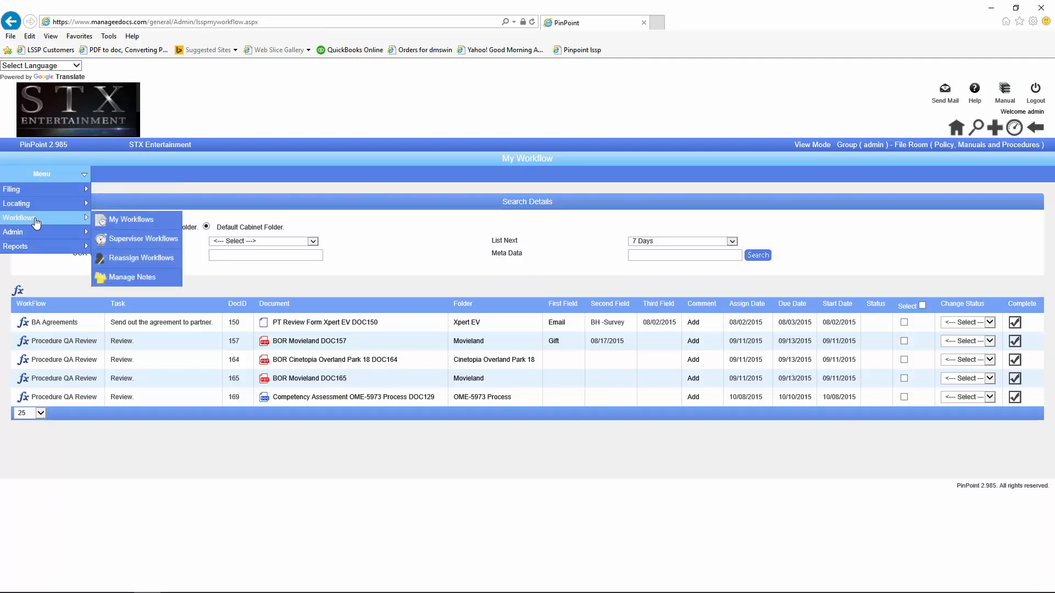
# Step: Open the Supervisor Workflows view and page through the task list
pyautogui.click(169, 241)
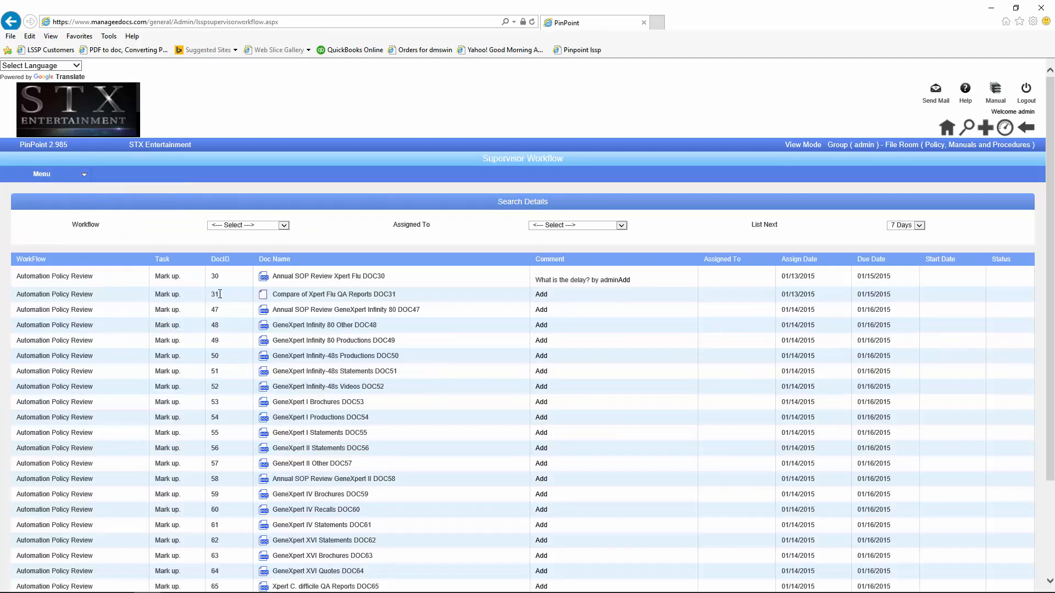
pyautogui.scroll(-3, 292, 298)
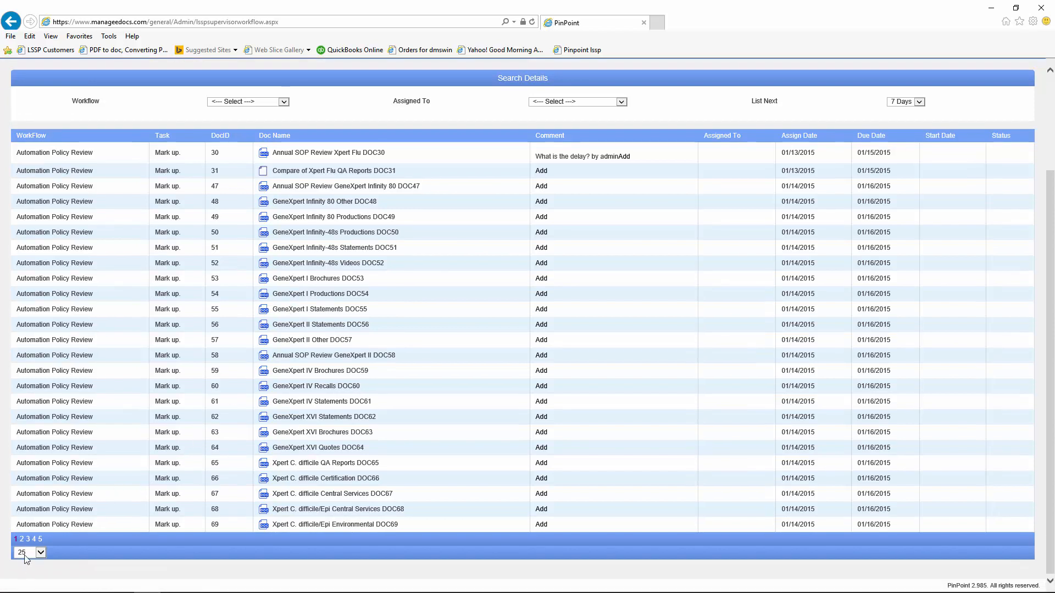
pyautogui.click(28, 539)
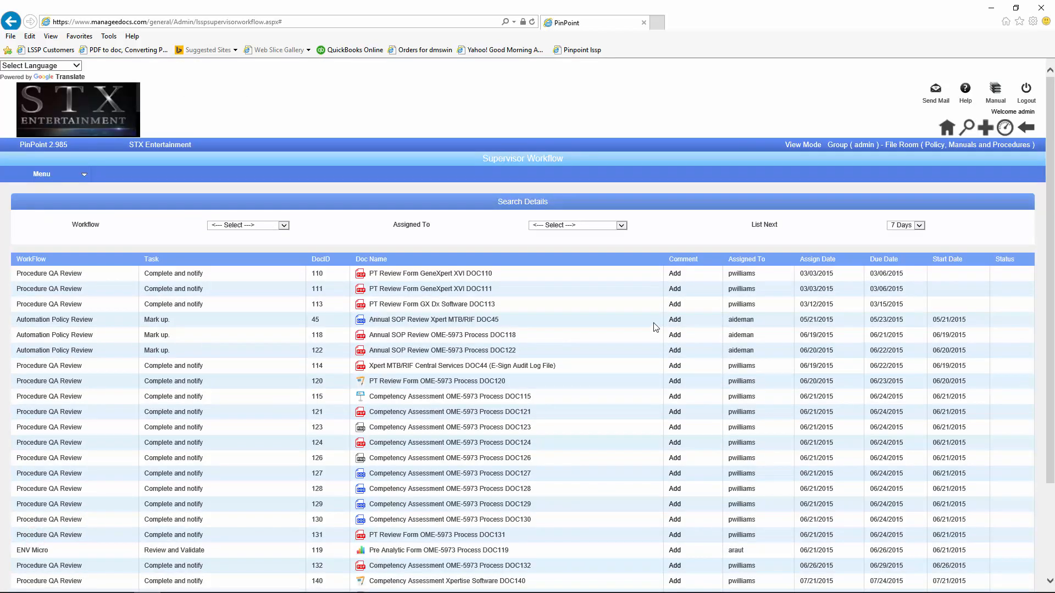
# Step: Filter the supervisor list by one user in the Assigned To dropdown and review the results
pyautogui.click(621, 226)
pyautogui.scroll(-20, 599, 390)
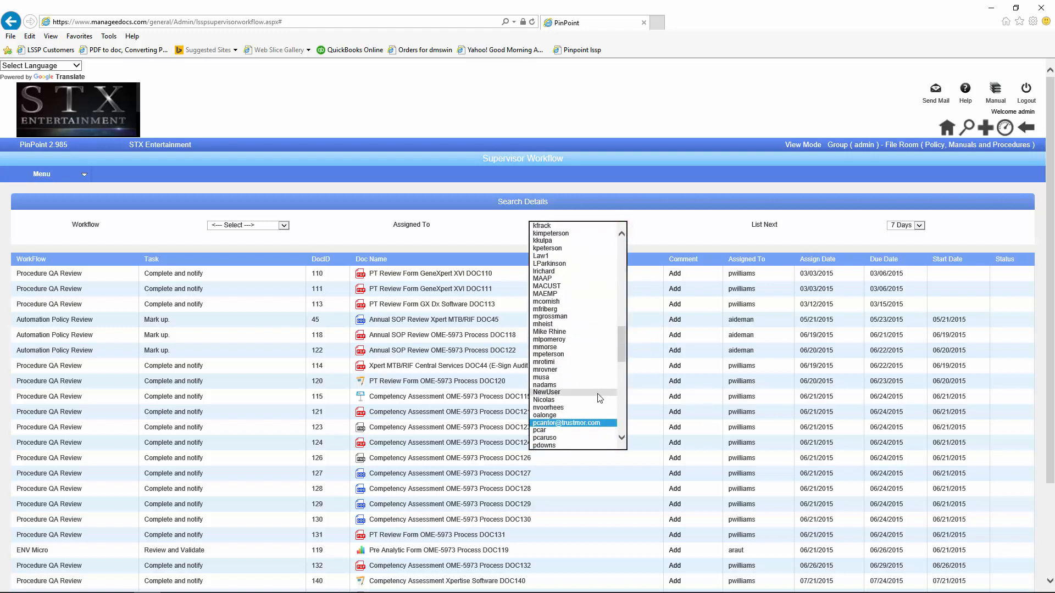
pyautogui.scroll(-3, 568, 433)
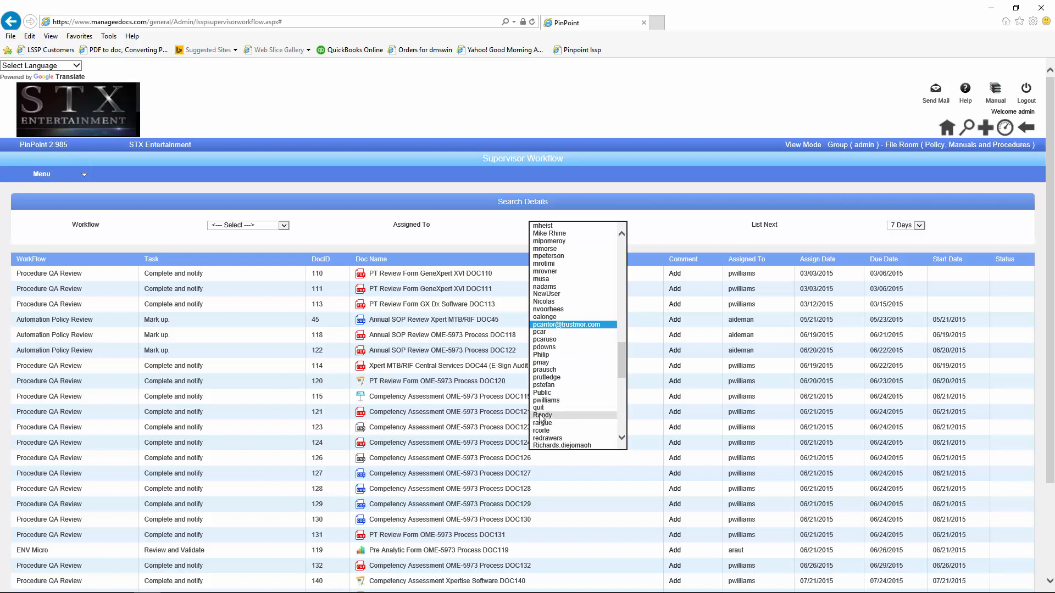
pyautogui.click(546, 400)
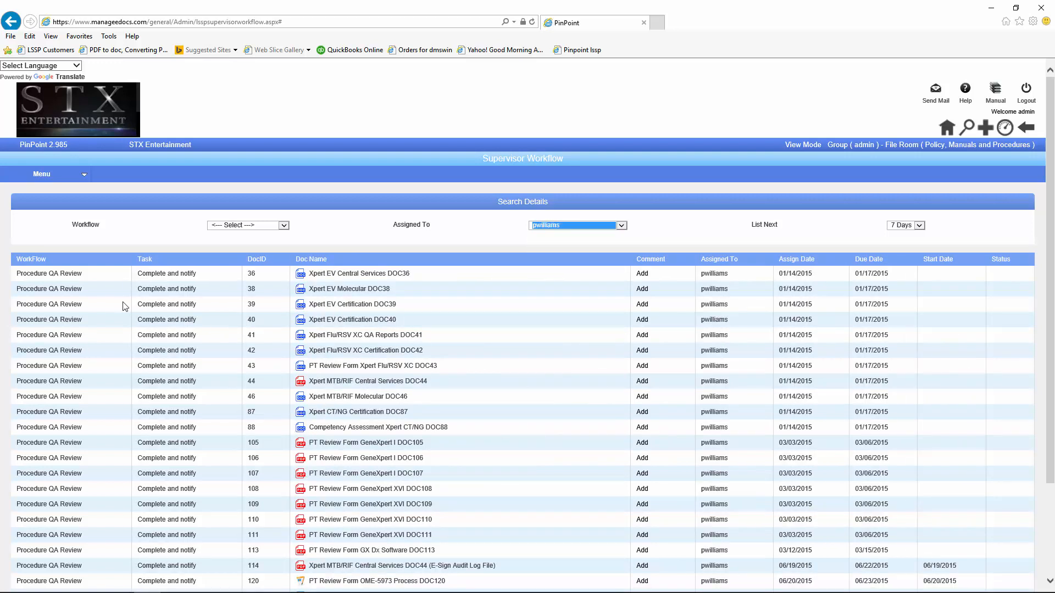
pyautogui.scroll(-3, 91, 332)
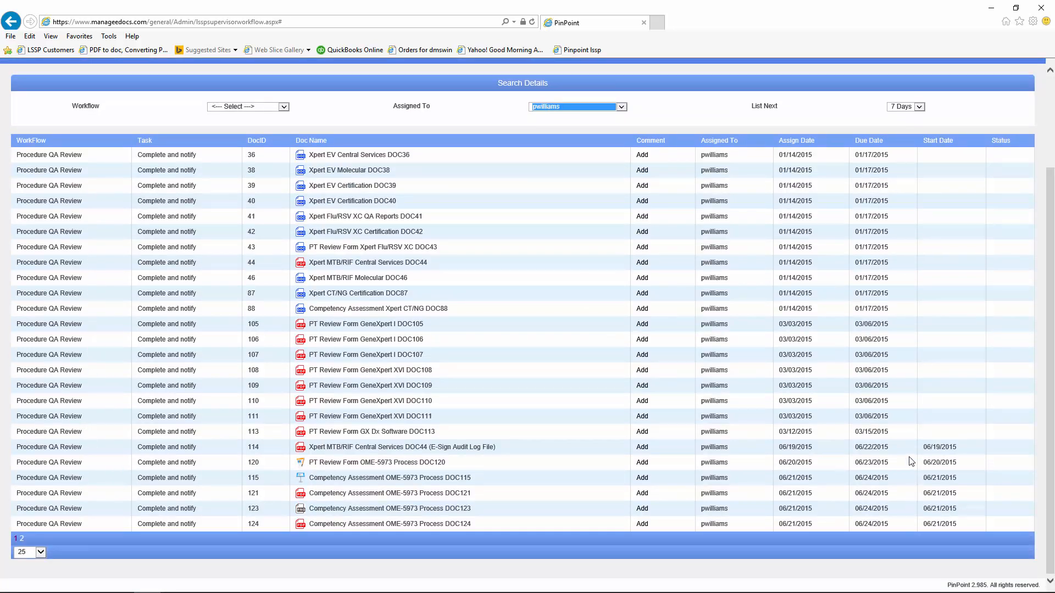
pyautogui.scroll(1, 897, 460)
pyautogui.scroll(2, 896, 461)
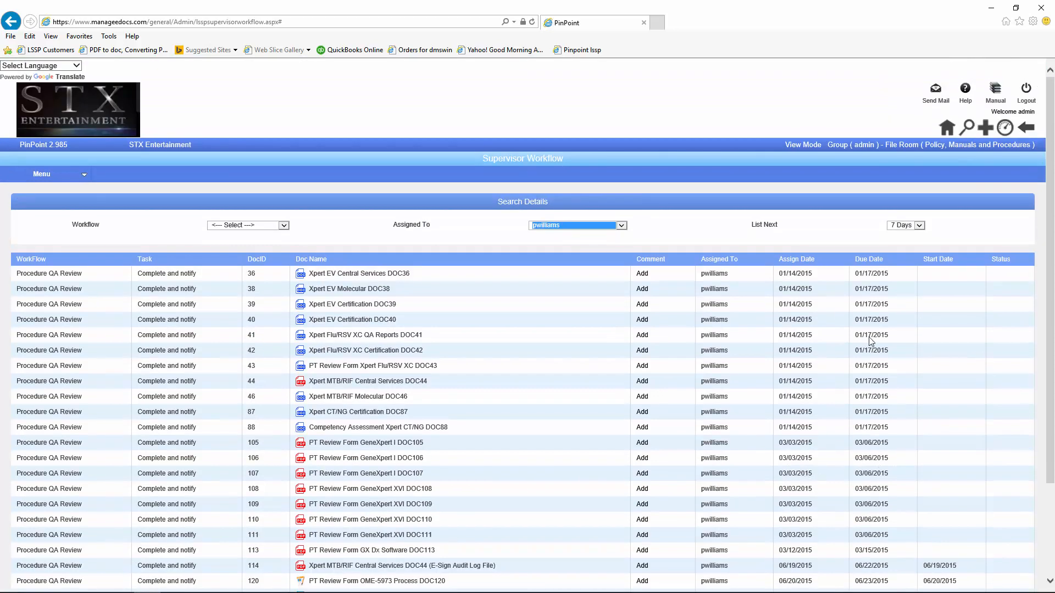
pyautogui.moveTo(40, 178)
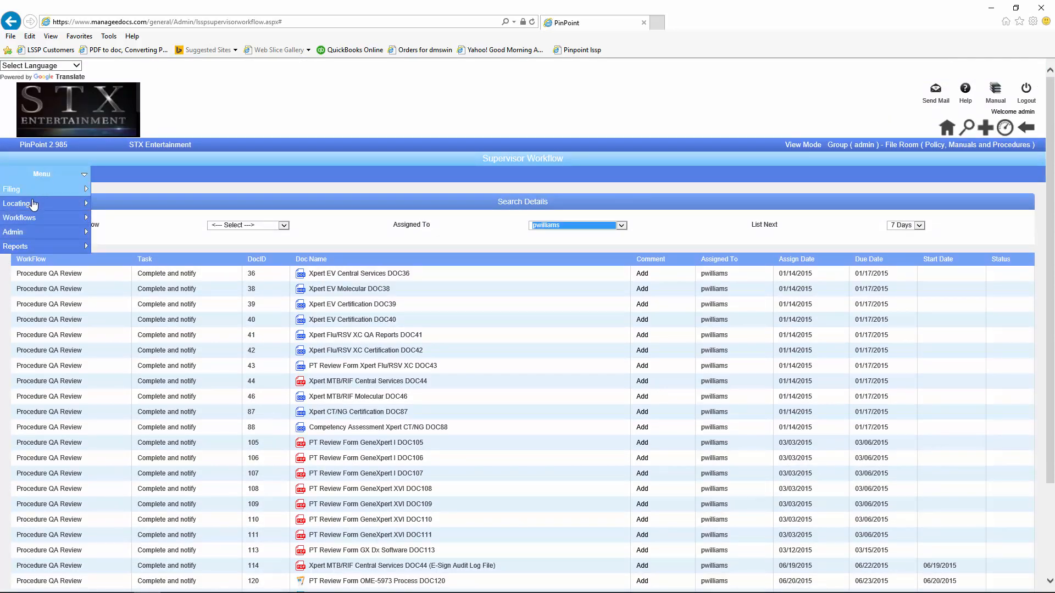
pyautogui.moveTo(29, 222)
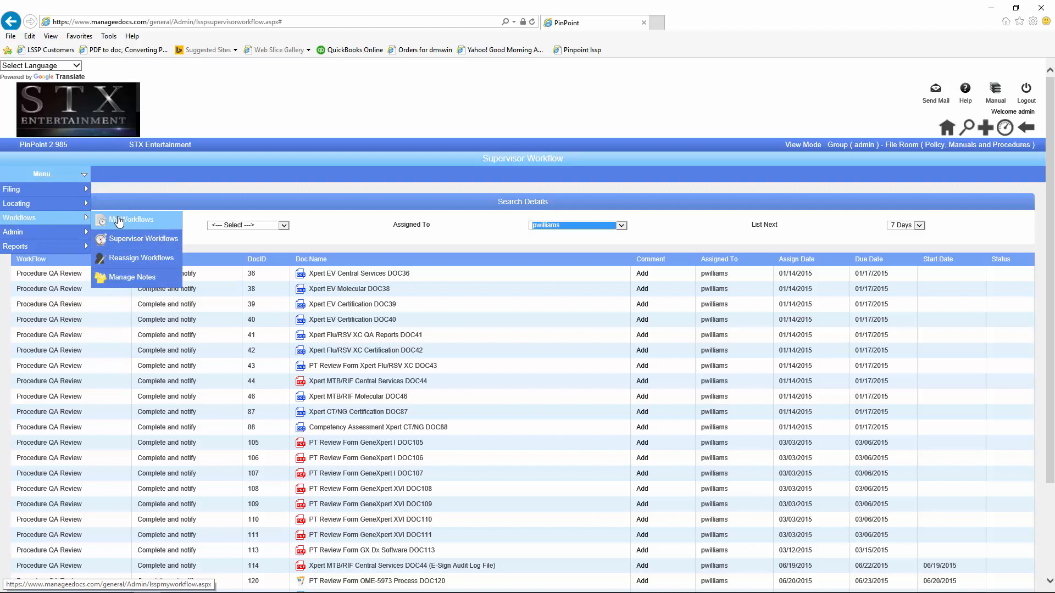
pyautogui.click(165, 241)
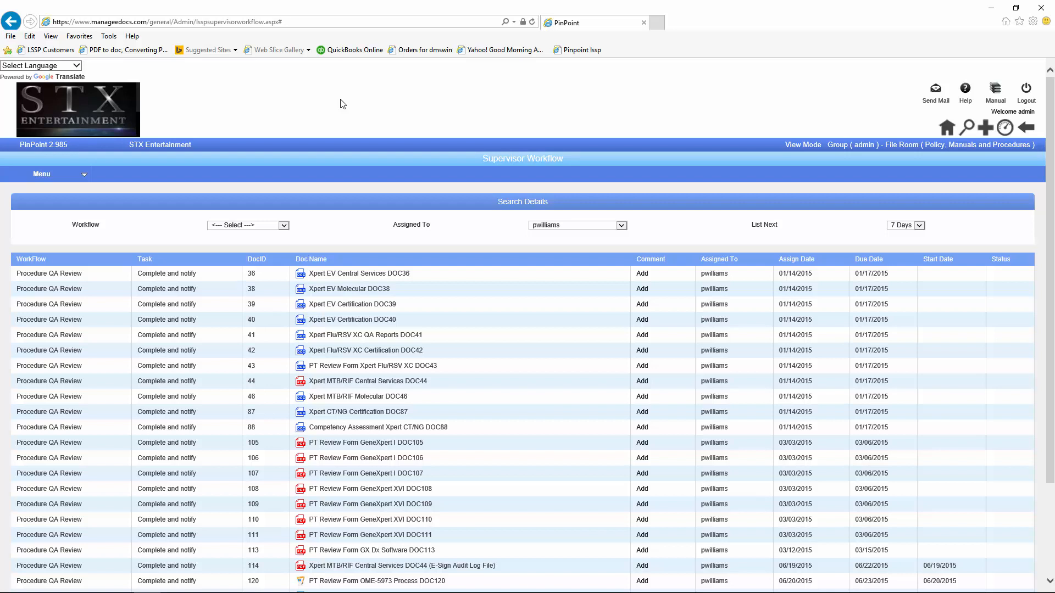
# Step: Drag 'All of today invoices - Copy - Copy.pdf' from pinpoint_test2 to the desktop and open it
pyautogui.click(989, 8)
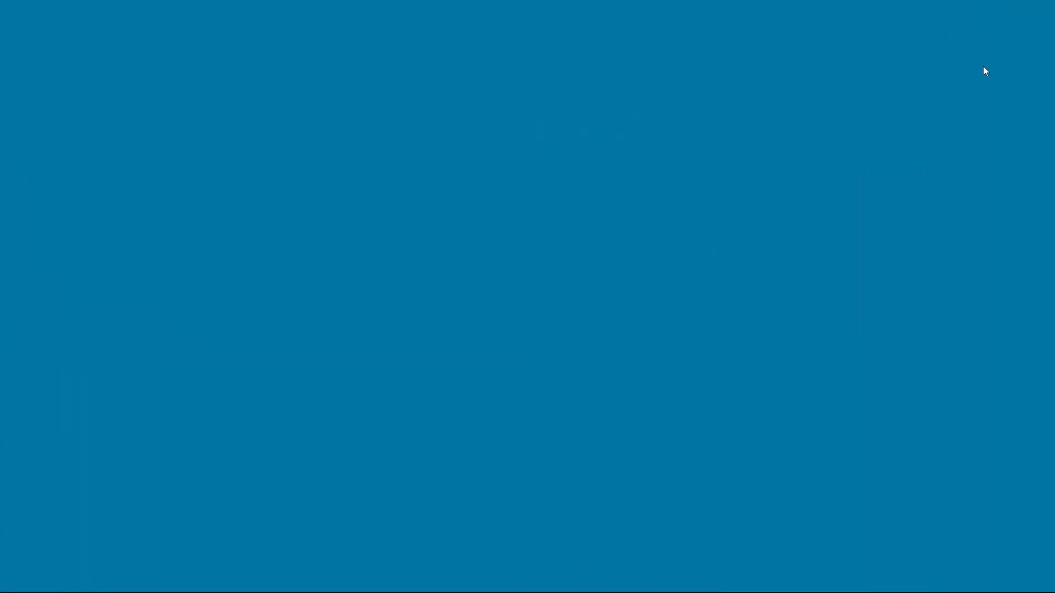
pyautogui.moveTo(309, 64); pyautogui.dragTo(231, 53)
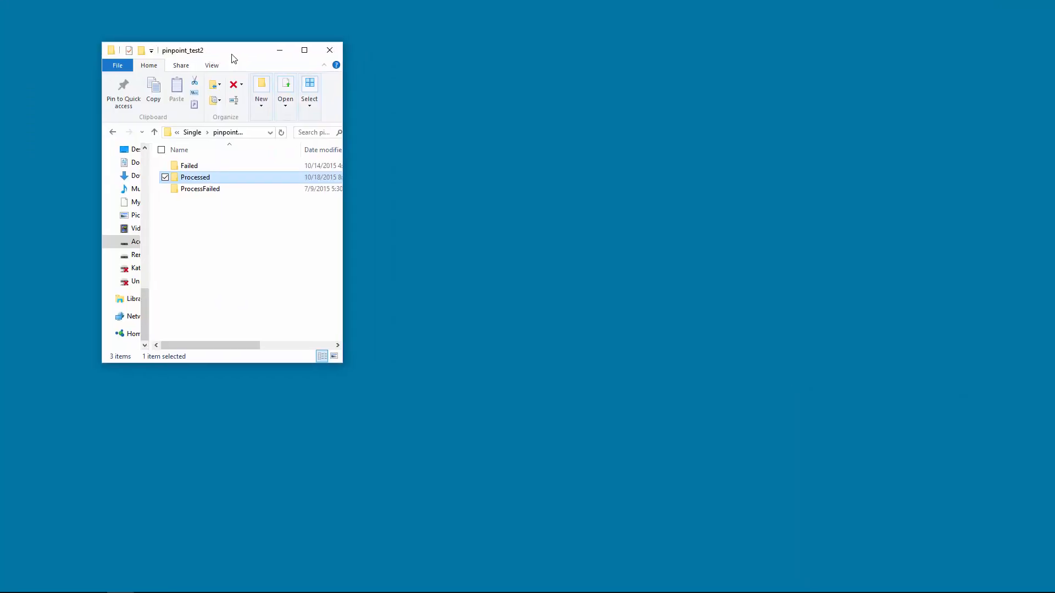
pyautogui.moveTo(1054, 233); pyautogui.dragTo(565, 233)
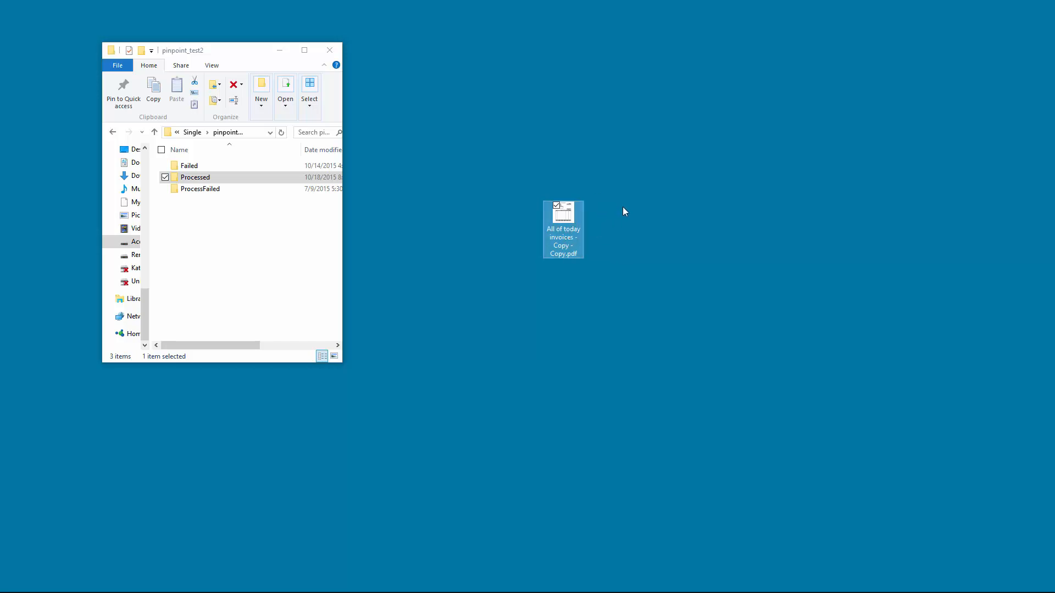
pyautogui.click(557, 216)
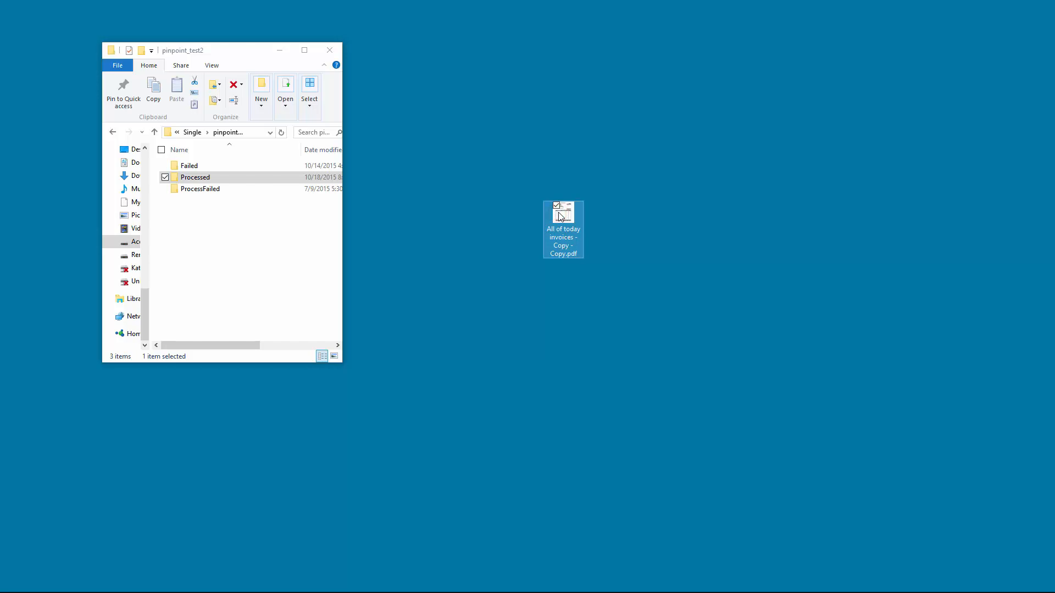
pyautogui.click(560, 215)
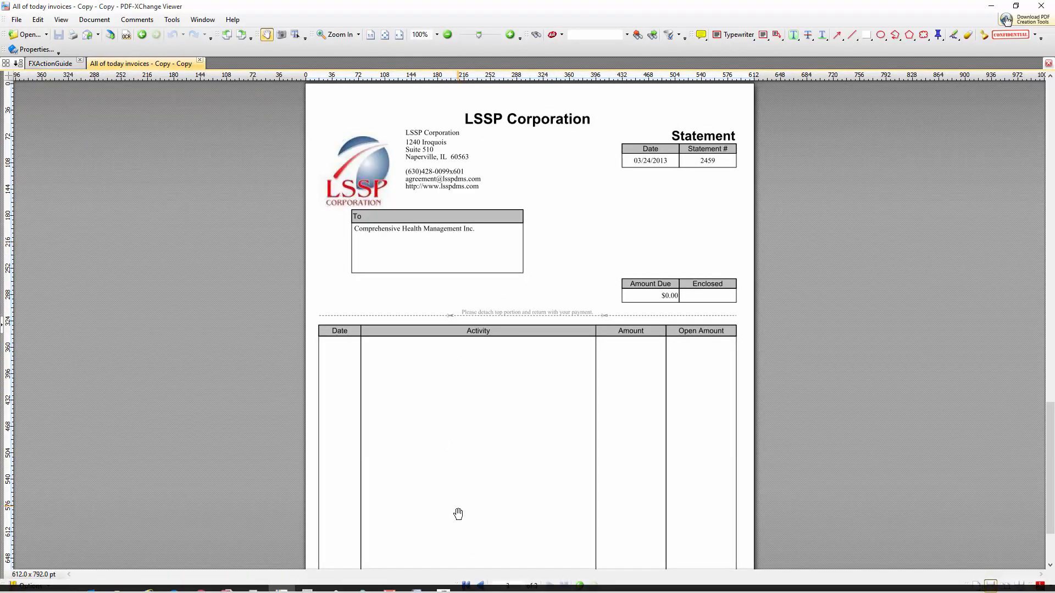
# Step: Check the signed first page, close the PDF, and drag it back into pinpoint_test2
pyautogui.click(466, 586)
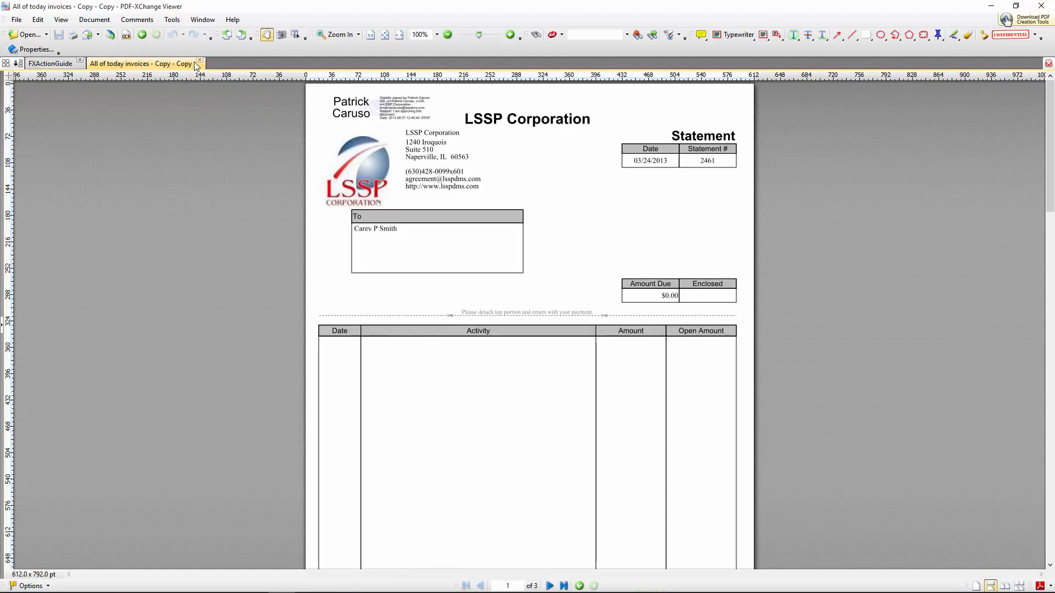
pyautogui.click(198, 64)
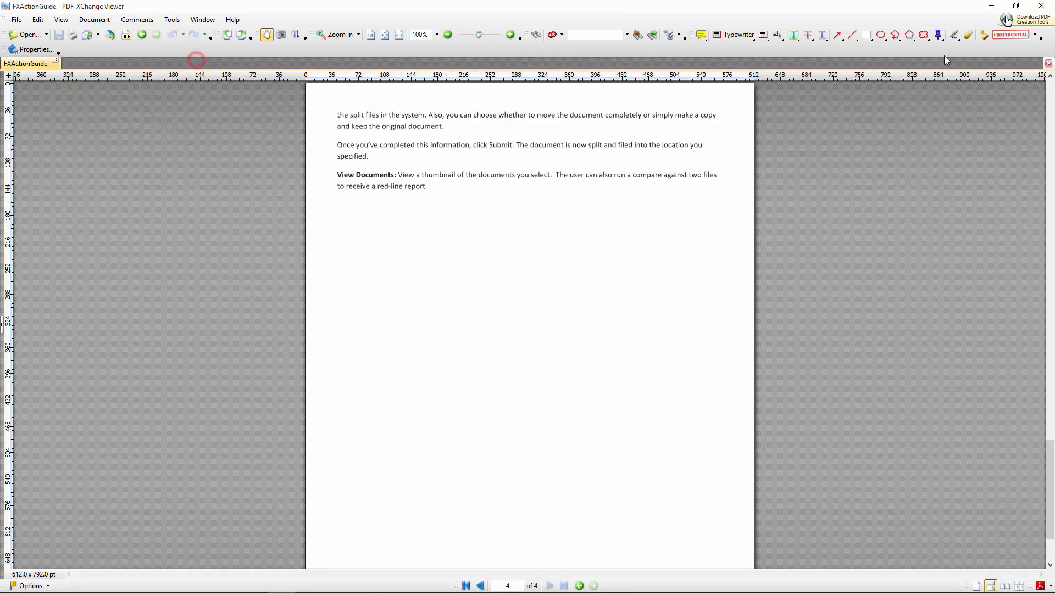
pyautogui.click(992, 6)
pyautogui.moveTo(563, 220); pyautogui.dragTo(196, 229)
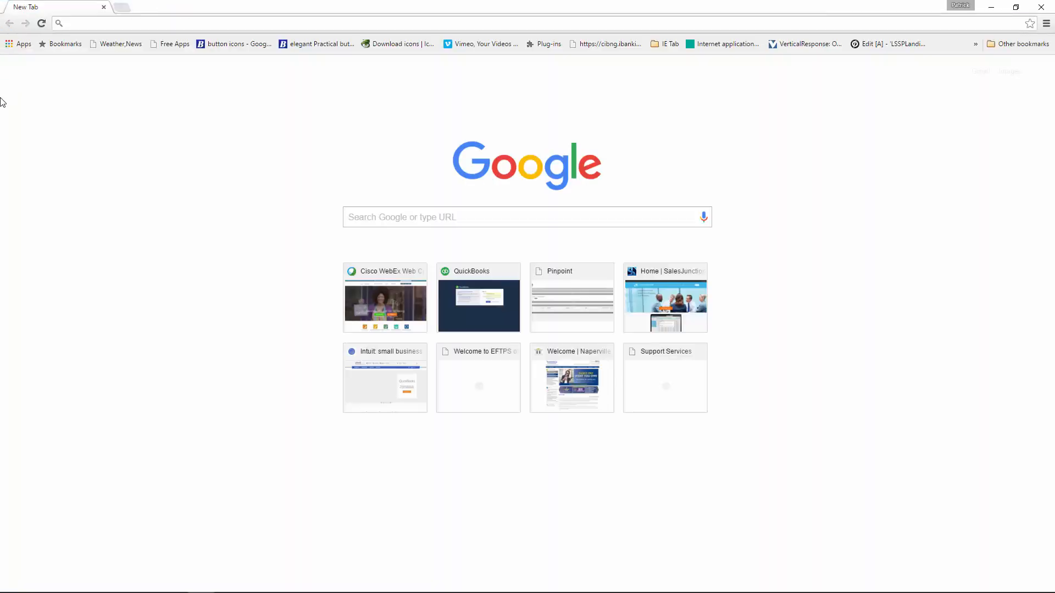
# Step: Run QuickBooks Online's Profit and Loss report, check its export formats, and open Print
pyautogui.click(478, 300)
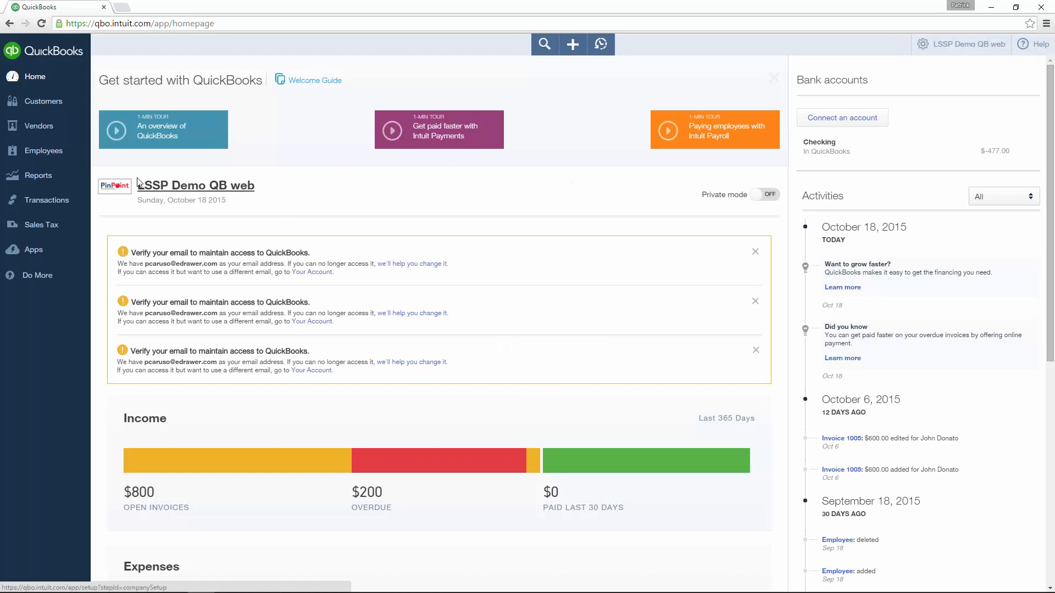
pyautogui.click(64, 176)
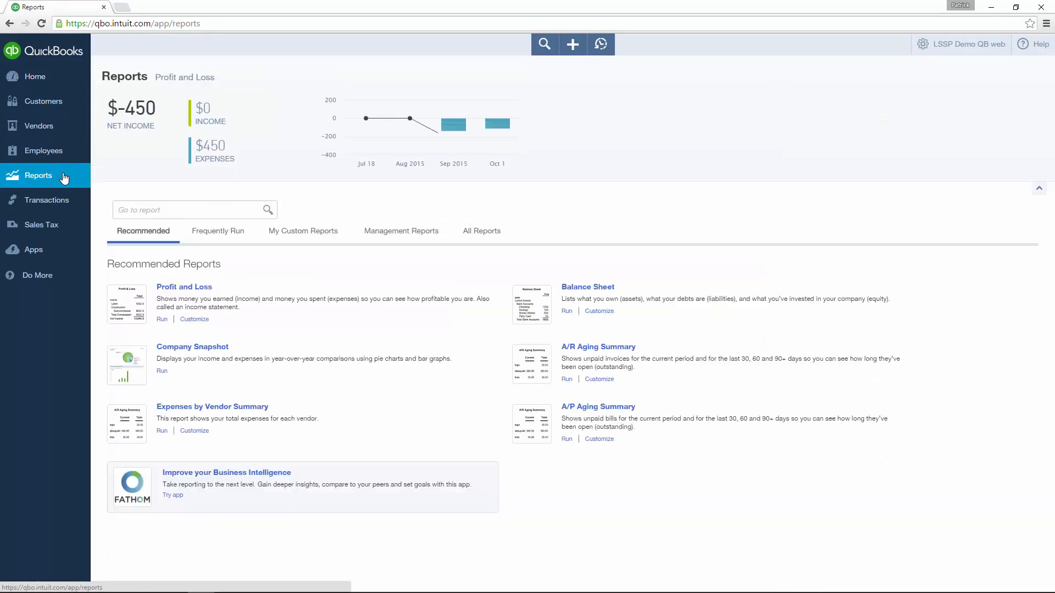
pyautogui.click(170, 286)
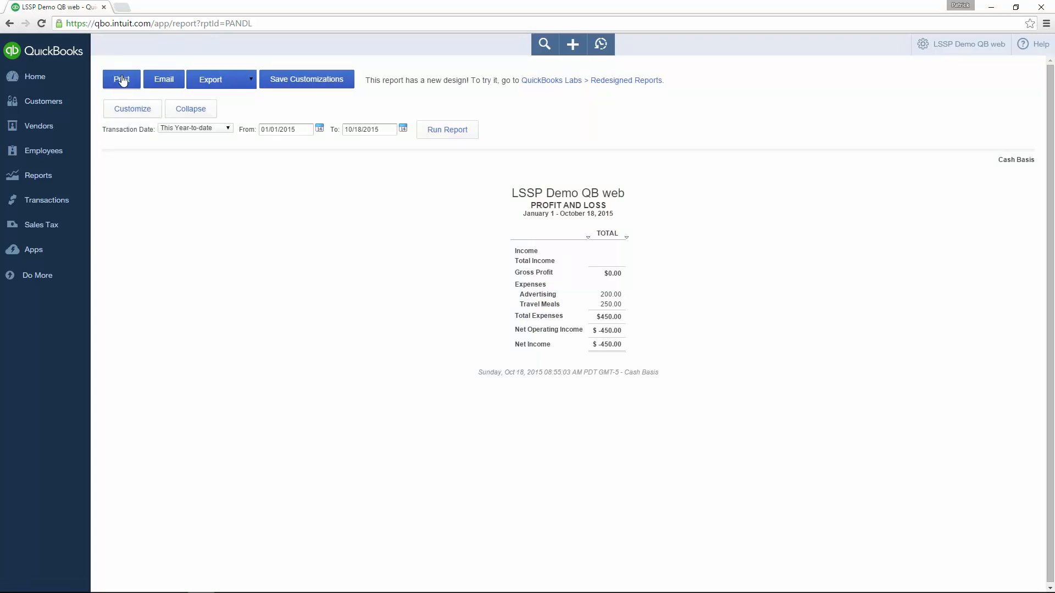
pyautogui.click(245, 83)
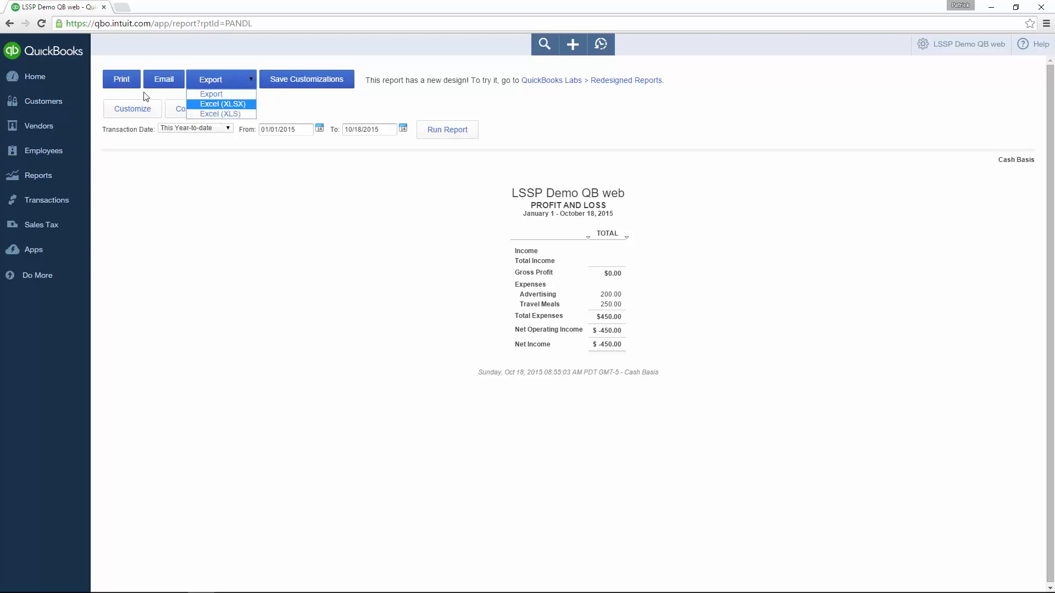
pyautogui.click(122, 81)
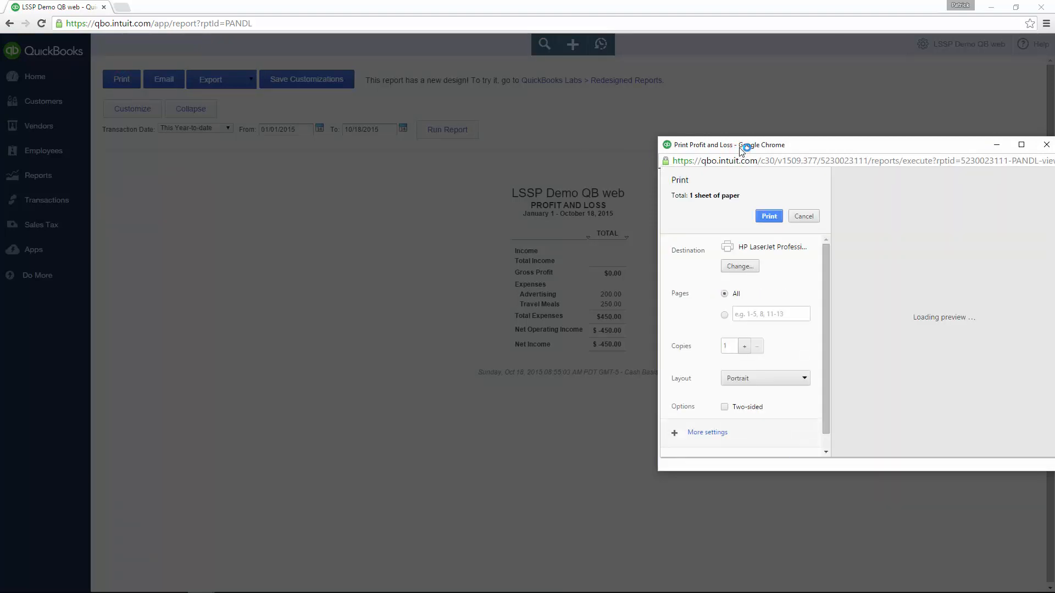
# Step: Try Save as PDF as the print destination, then close the print dialog without saving
pyautogui.click(740, 266)
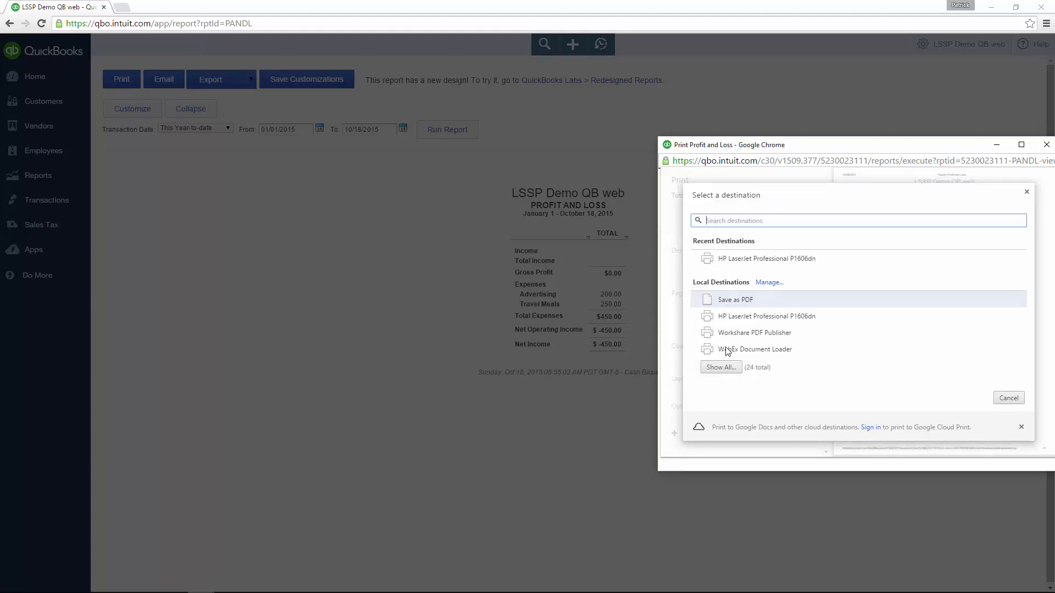
pyautogui.click(723, 299)
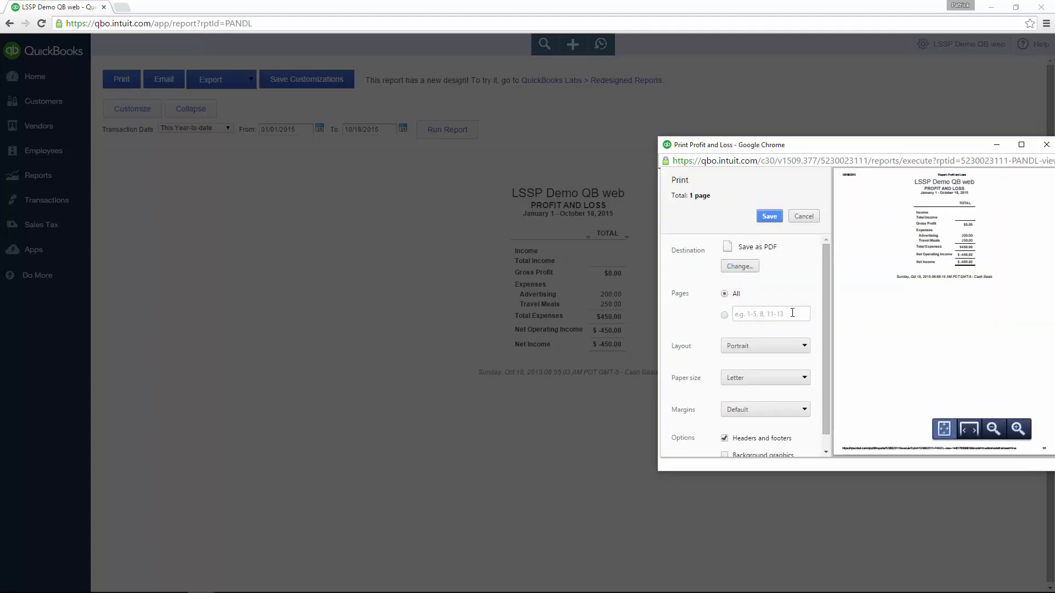
pyautogui.click(745, 267)
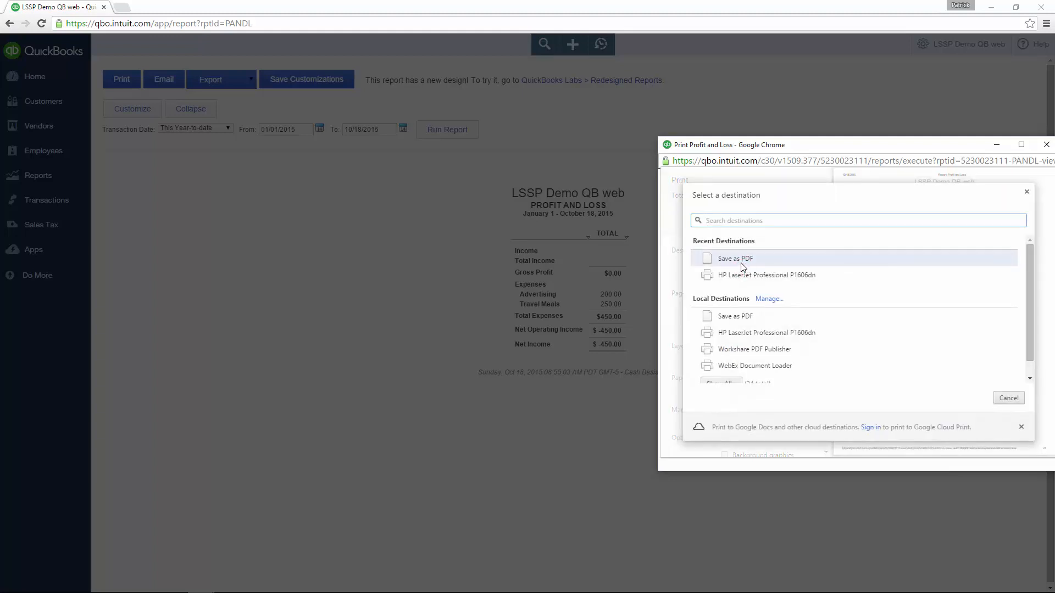
pyautogui.click(1010, 400)
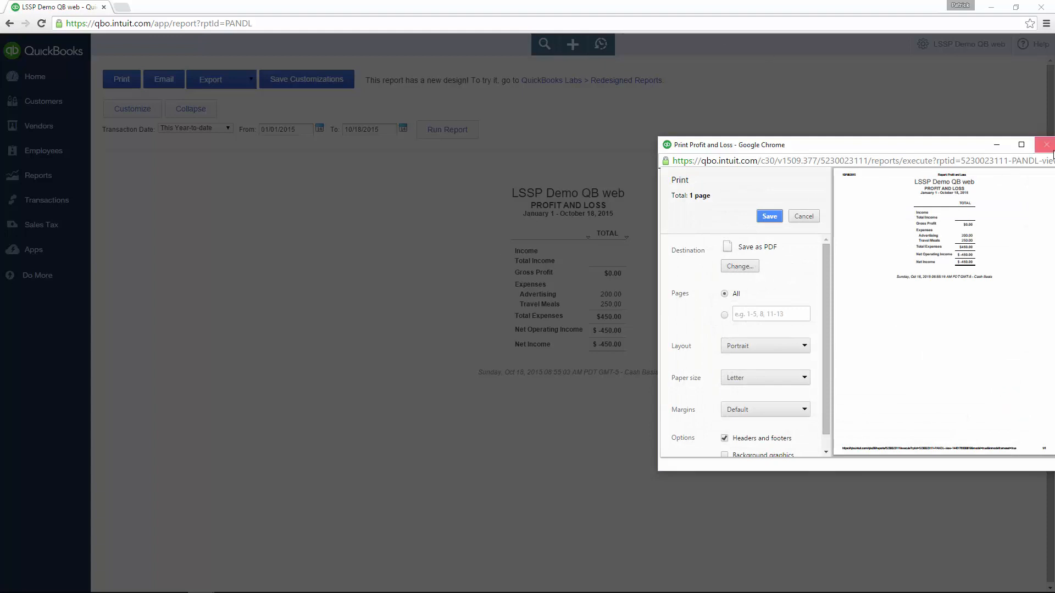
pyautogui.moveTo(930, 146); pyautogui.dragTo(819, 138)
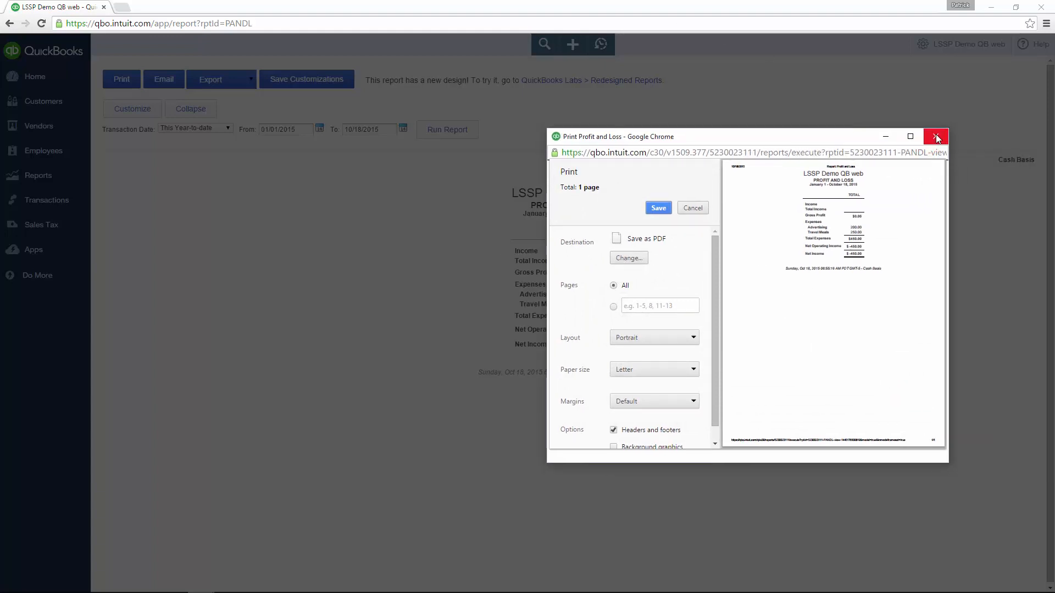
pyautogui.click(936, 137)
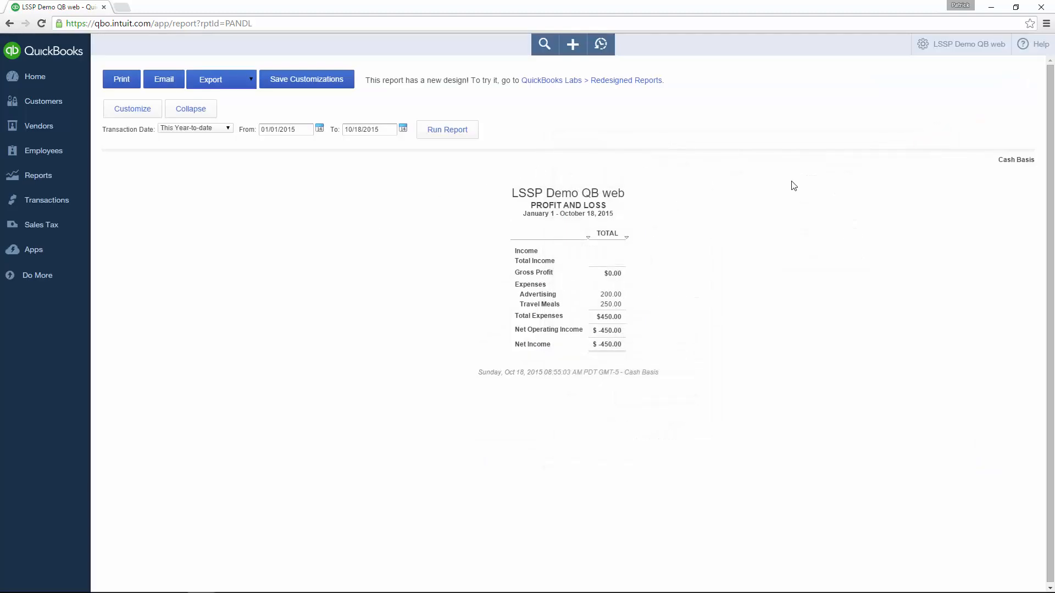
# Step: Bring the PinPoint browser window back to the front from the taskbar
pyautogui.click(992, 8)
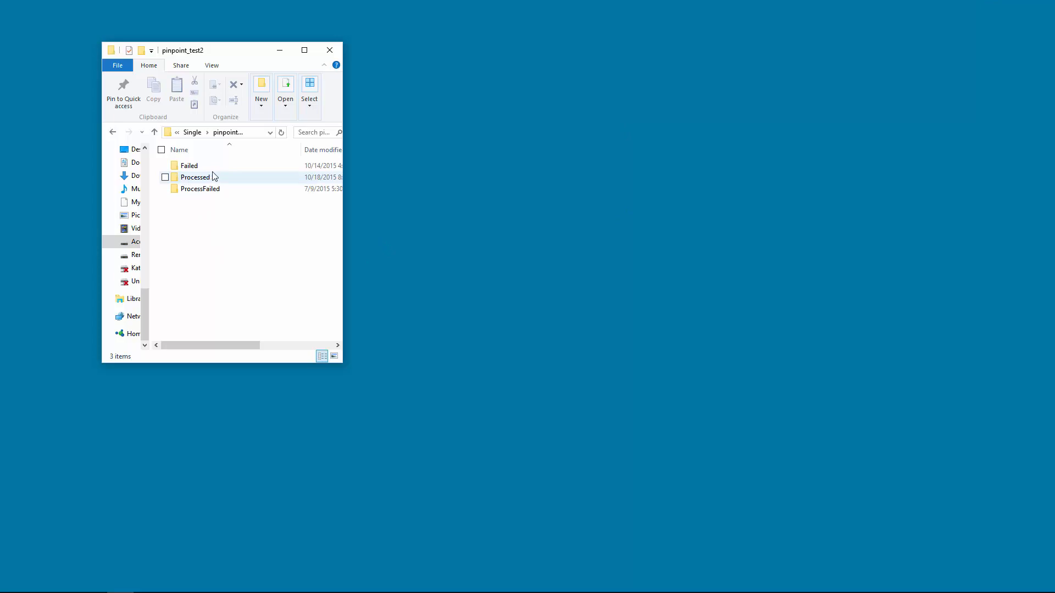
pyautogui.moveTo(228, 583)
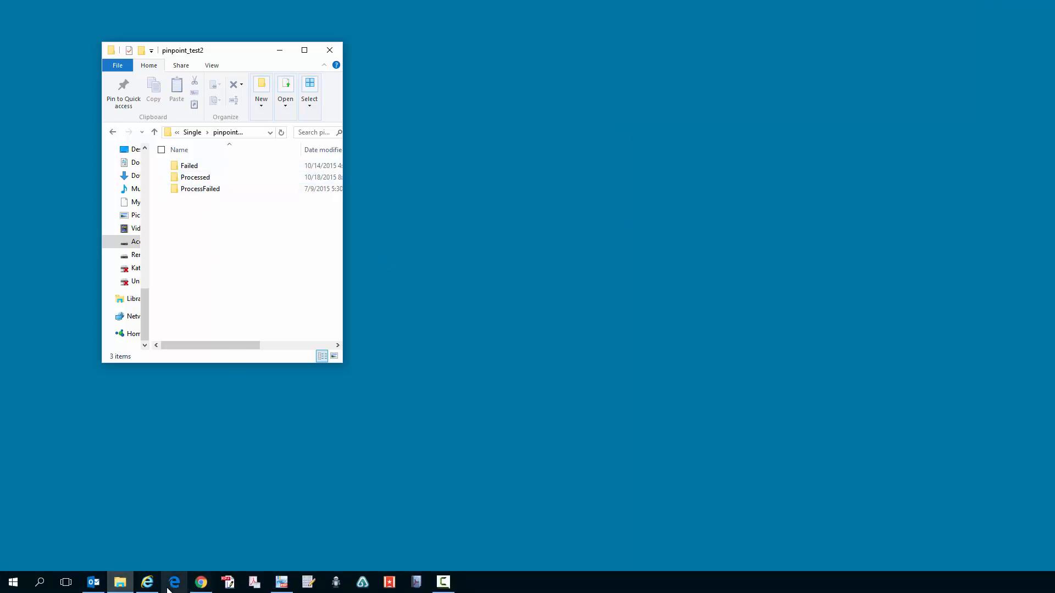
pyautogui.click(147, 583)
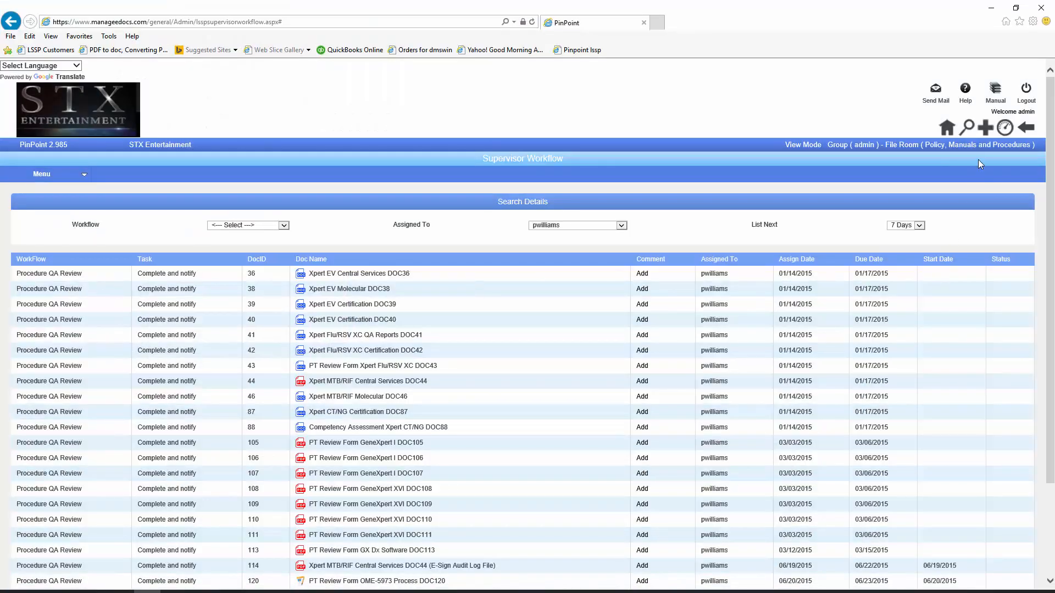
# Step: Switch the file room to Demo LSSP and go to its Content Search page
pyautogui.click(979, 150)
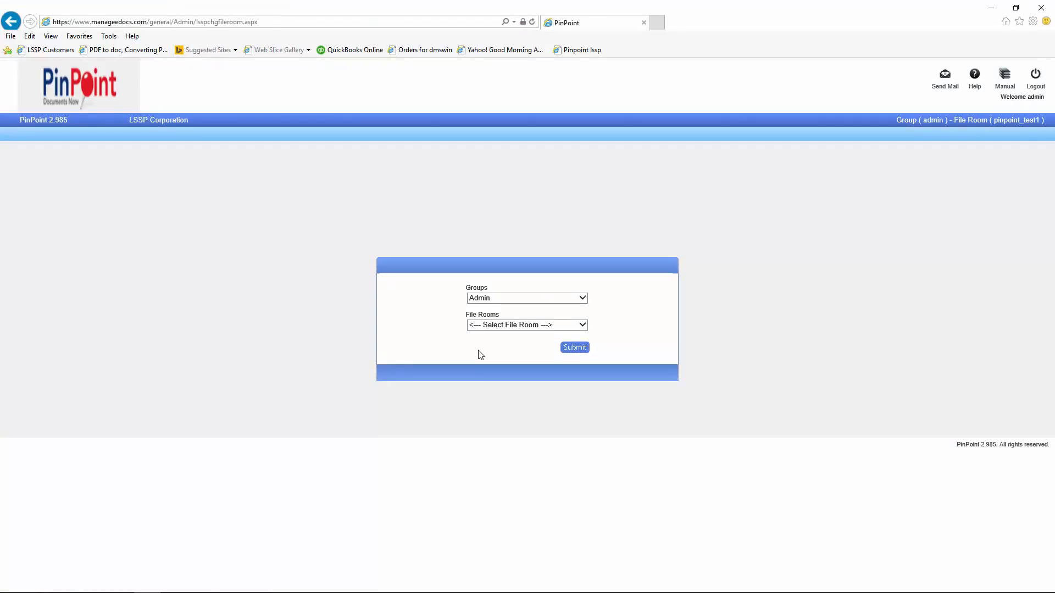
pyautogui.click(491, 325)
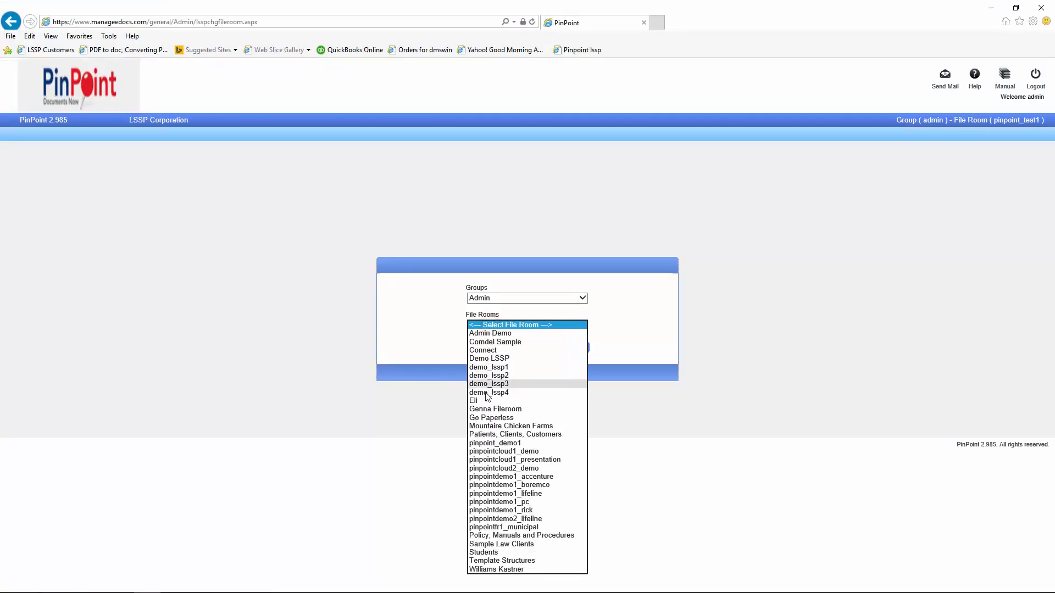
pyautogui.click(483, 359)
pyautogui.click(574, 348)
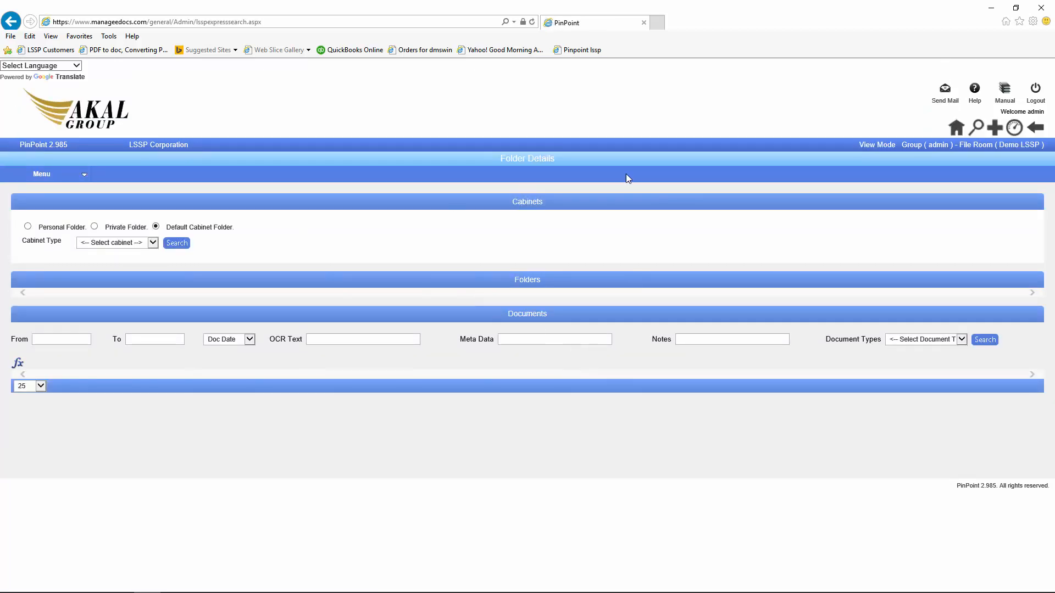
pyautogui.click(978, 128)
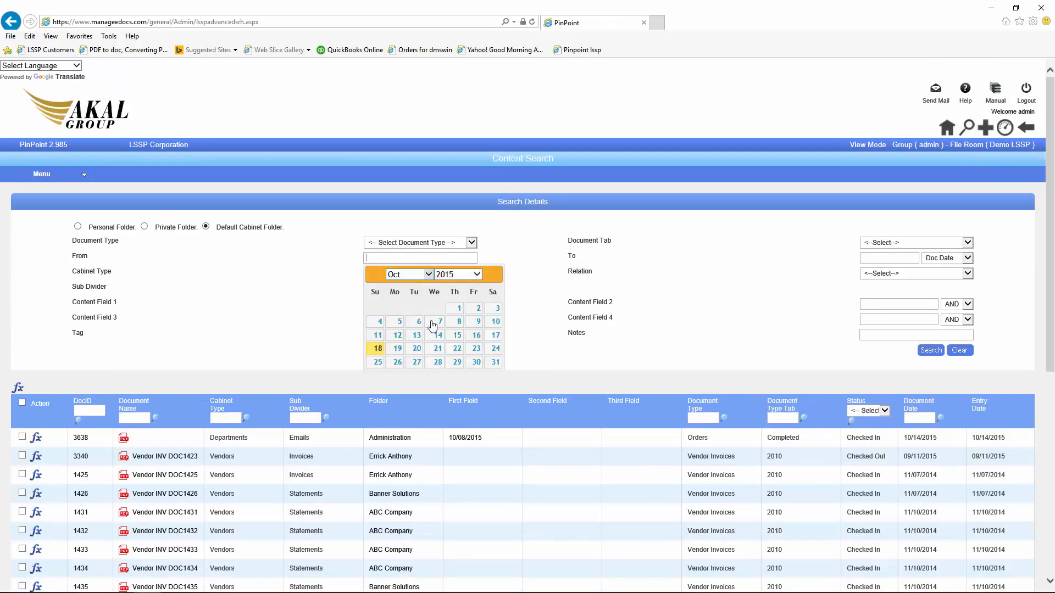
# Step: Search for documents dated from 10/18/2015, then minimize the browser
pyautogui.click(377, 348)
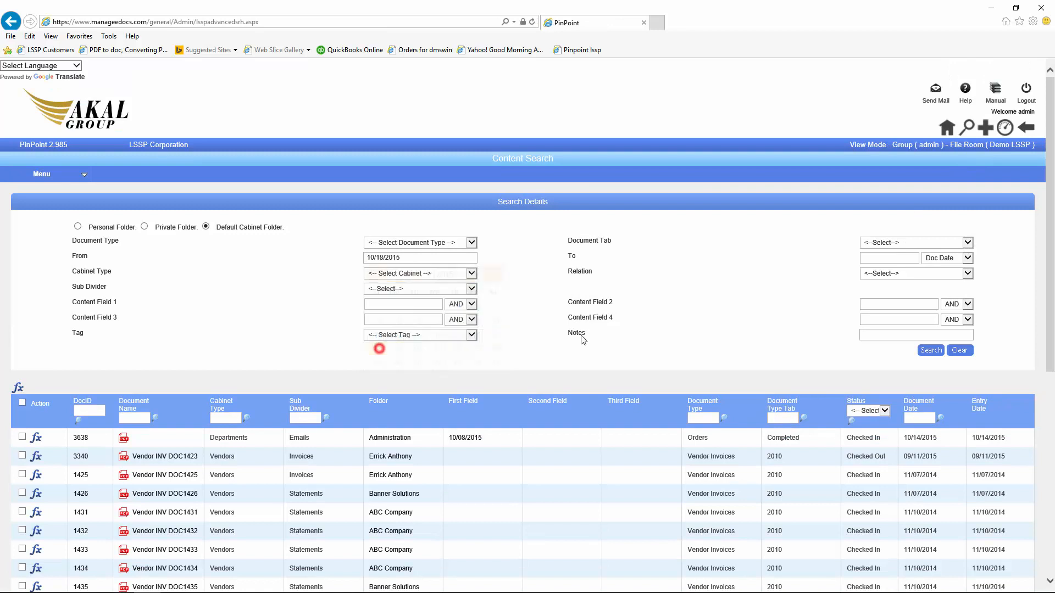
pyautogui.click(941, 351)
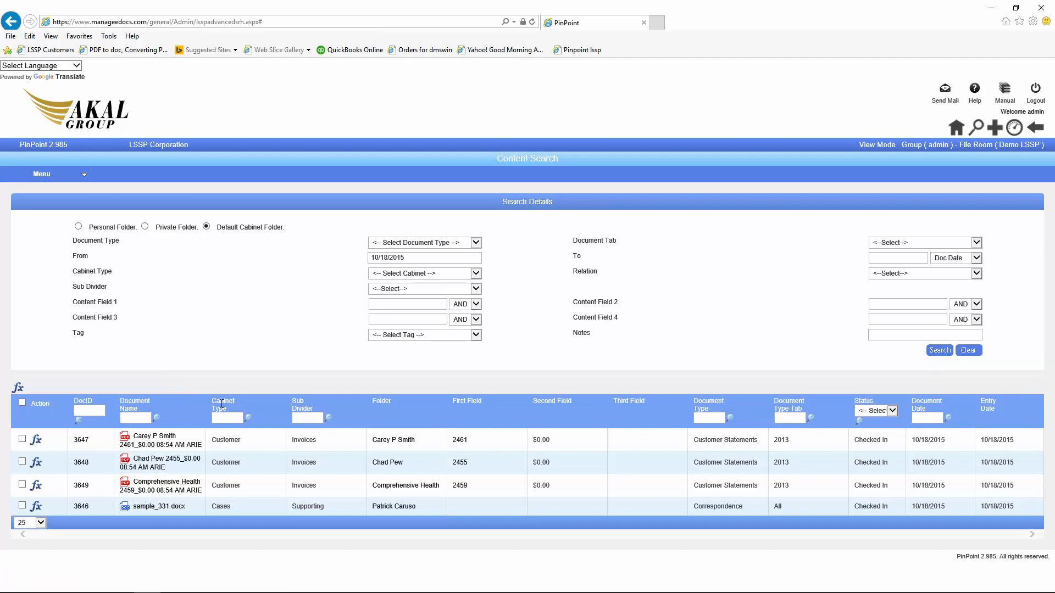
pyautogui.click(991, 7)
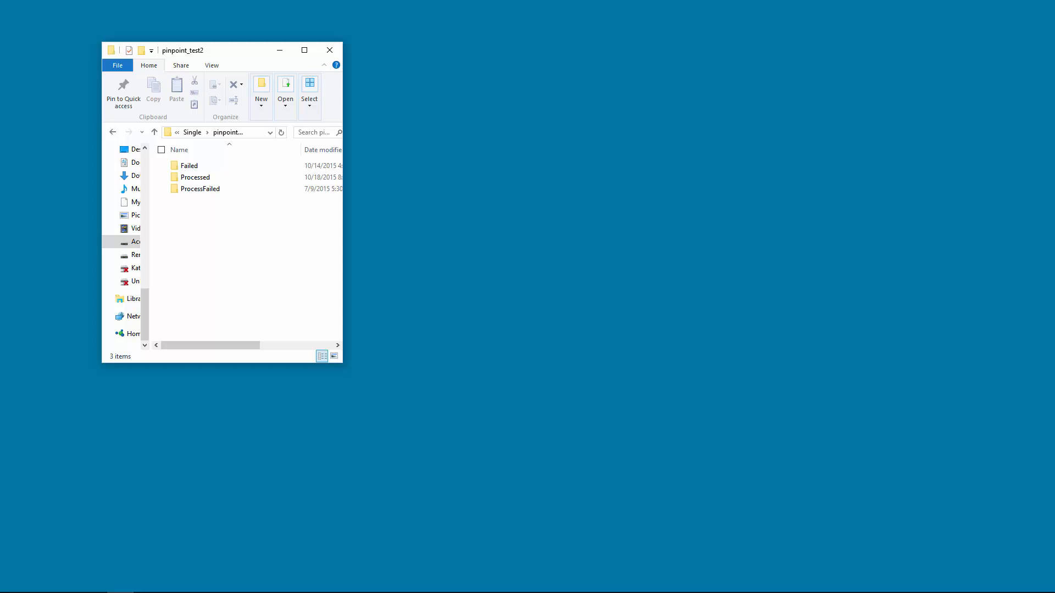
# Step: Drop current prospects.xlsx into the pinpoint_test2 folder and switch back to PinPoint's search results
pyautogui.moveTo(1054, 236); pyautogui.dragTo(211, 232)
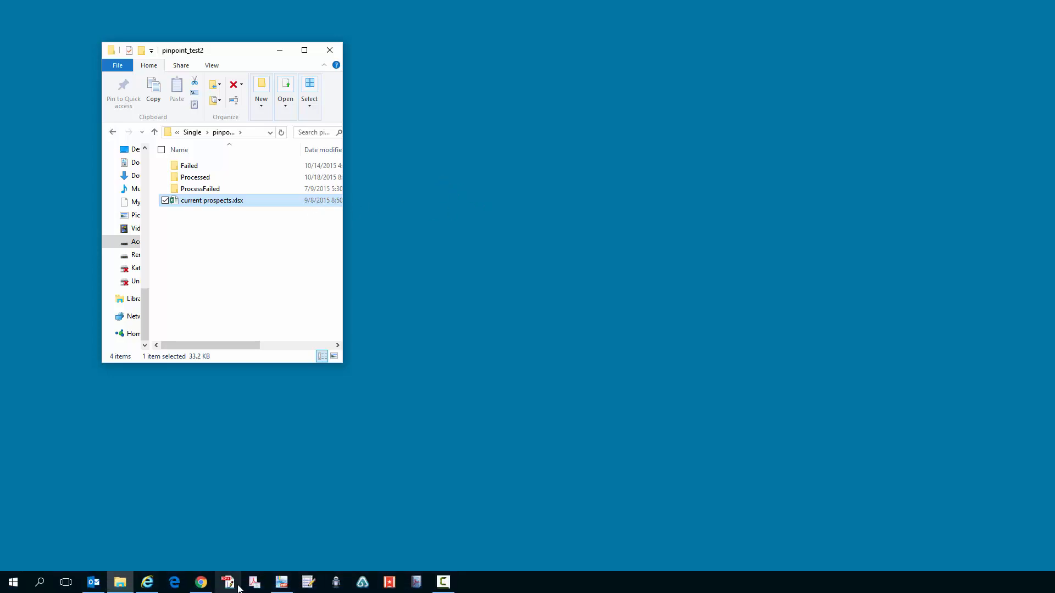
pyautogui.click(153, 585)
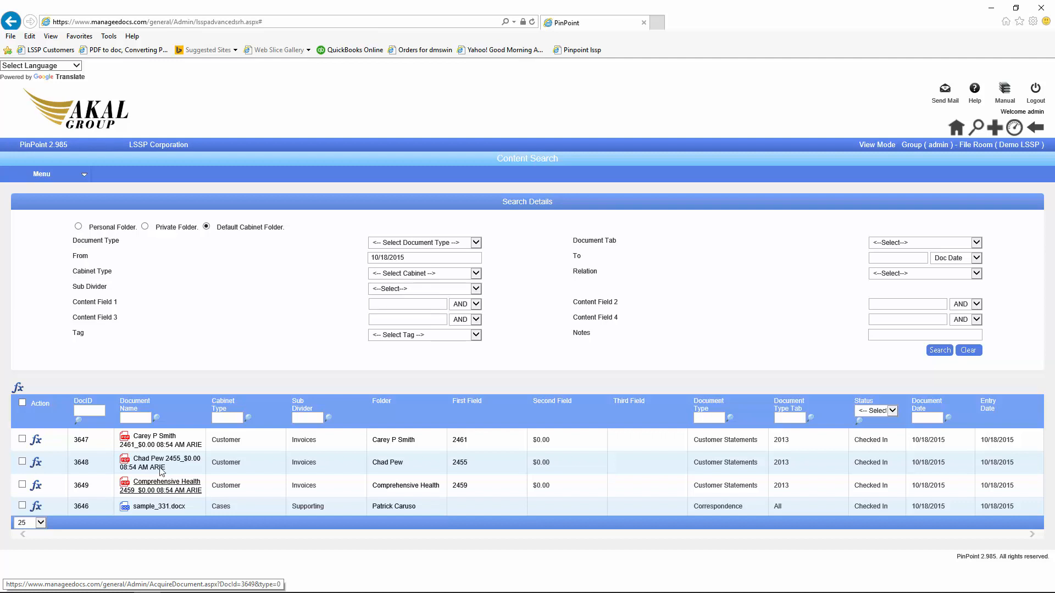
pyautogui.click(43, 175)
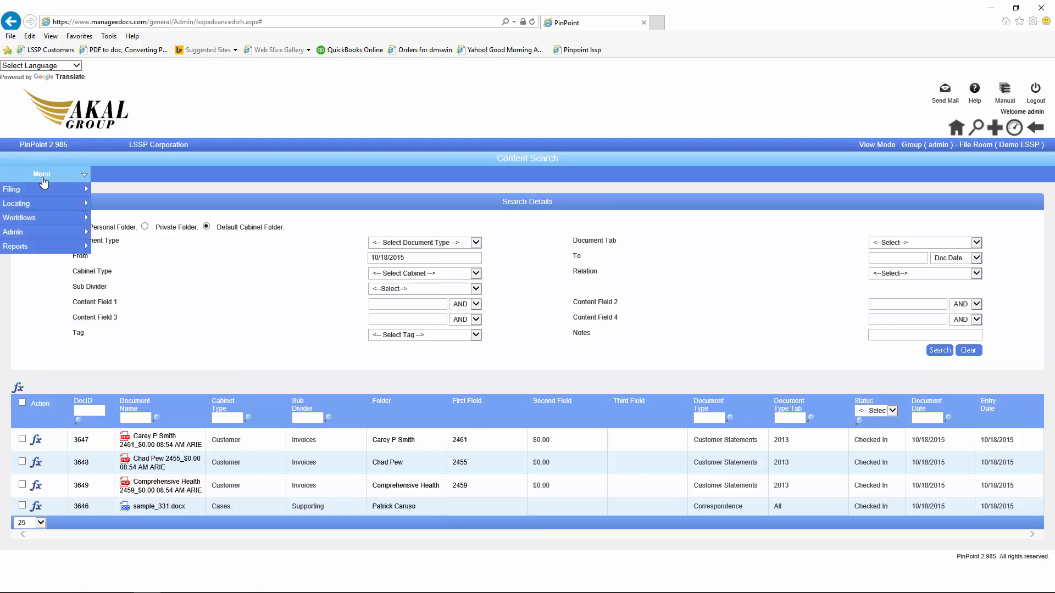
pyautogui.moveTo(41, 209)
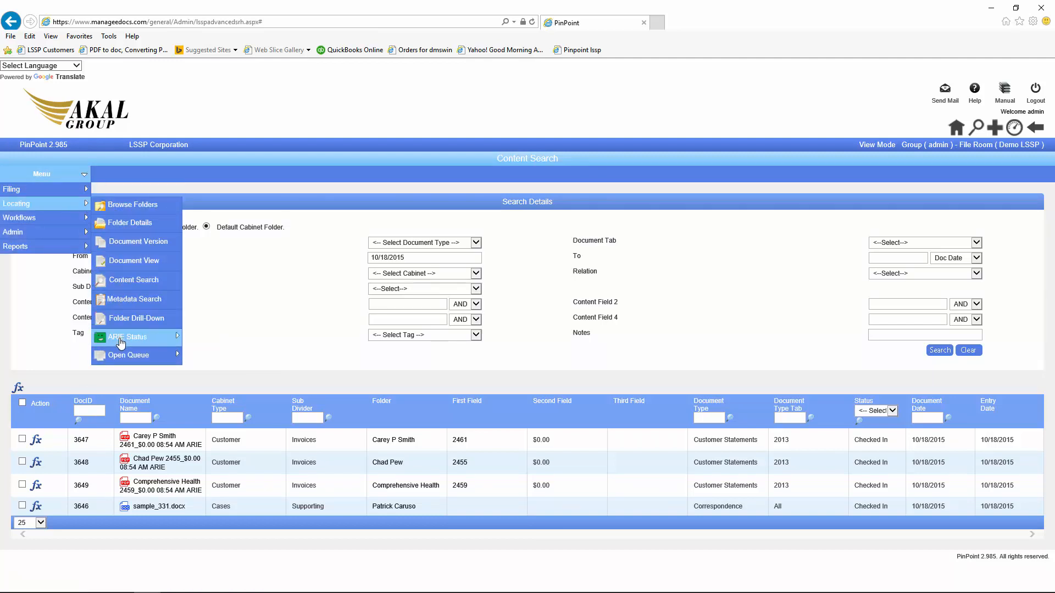
pyautogui.moveTo(121, 344)
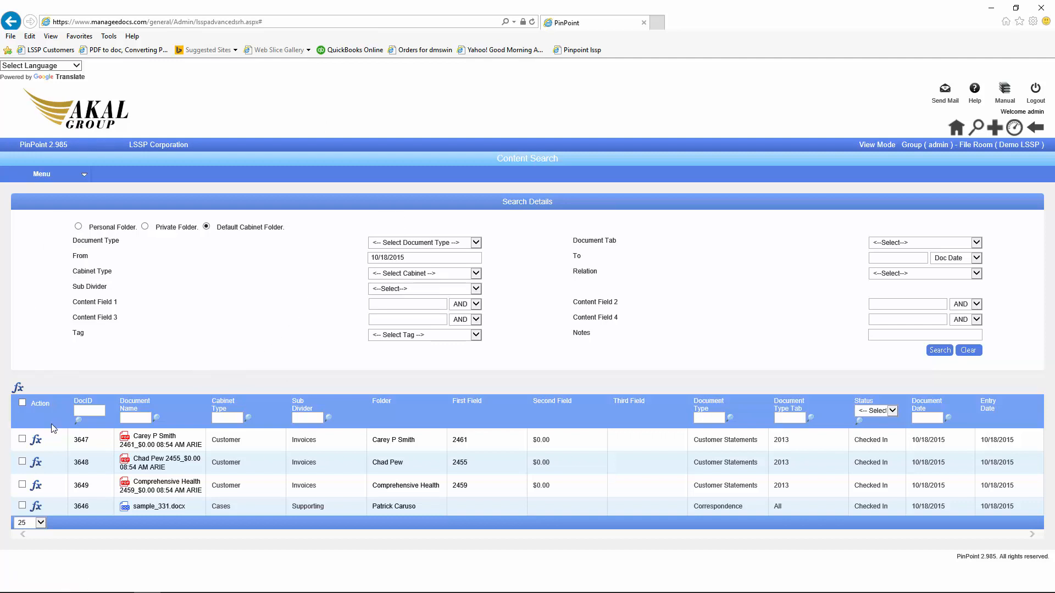
# Step: Check out sample_331.docx (DocID 3646) from its actions menu and dismiss the confirmation
pyautogui.click(35, 439)
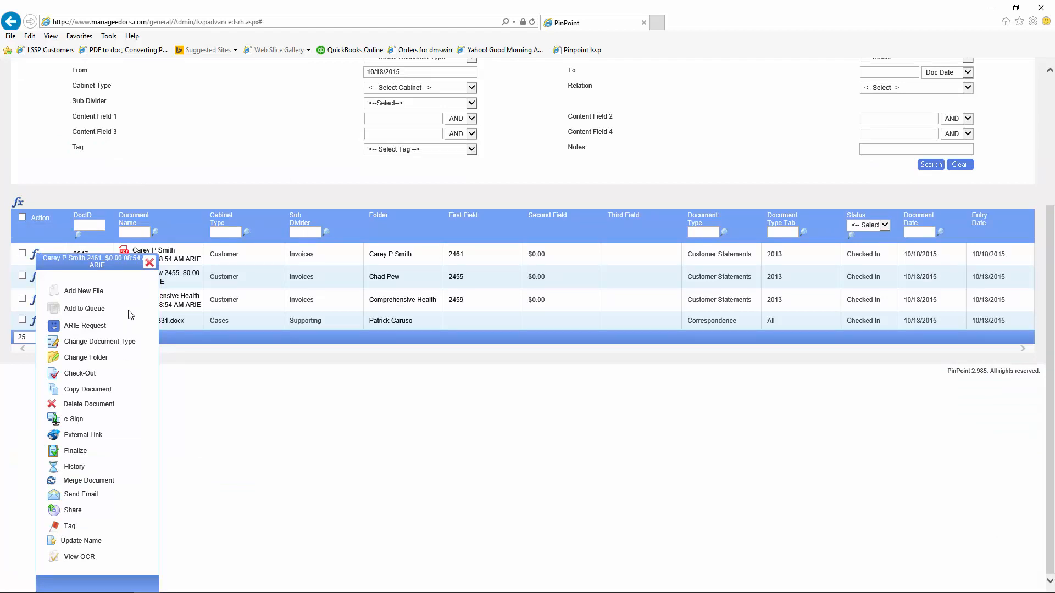
pyautogui.click(149, 264)
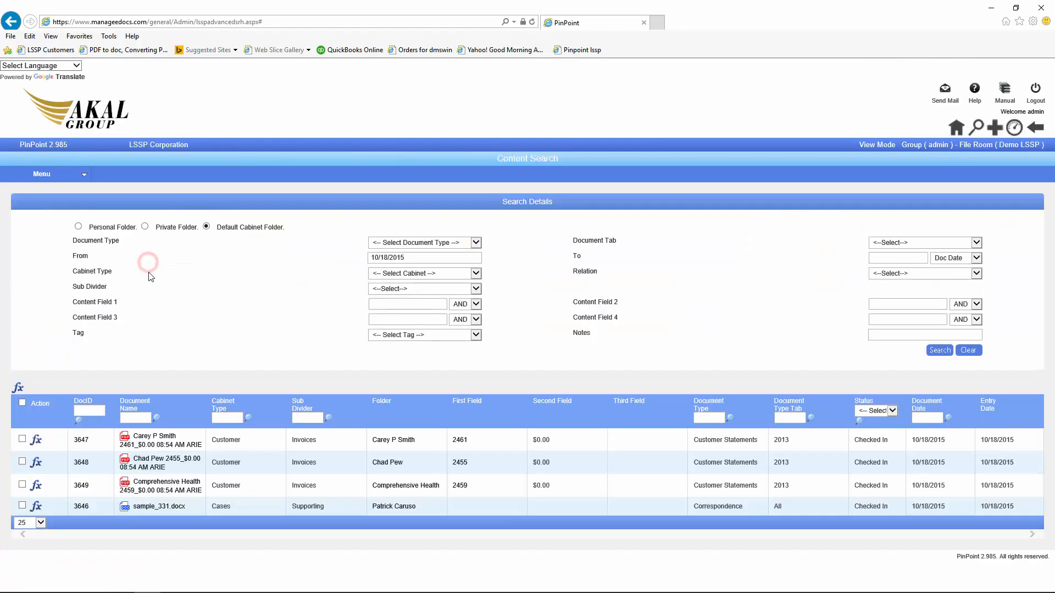
pyautogui.click(35, 505)
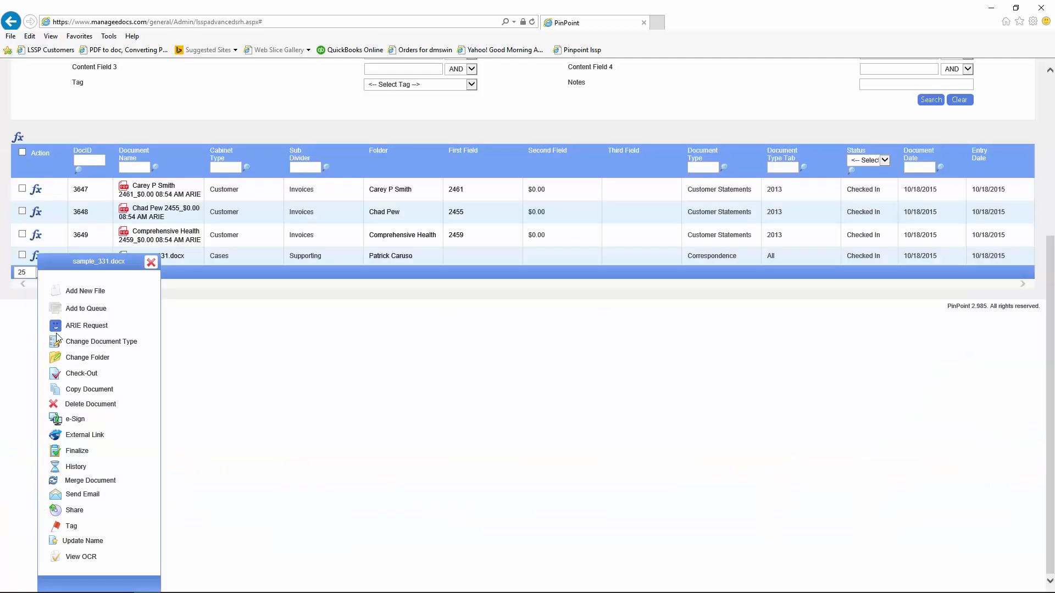
pyautogui.click(55, 374)
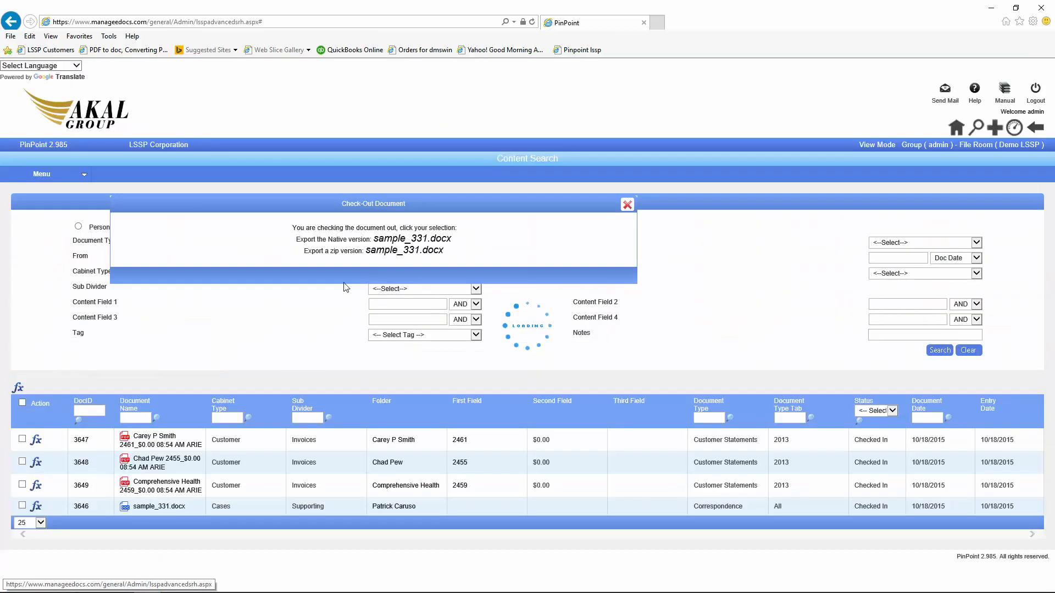
pyautogui.click(621, 204)
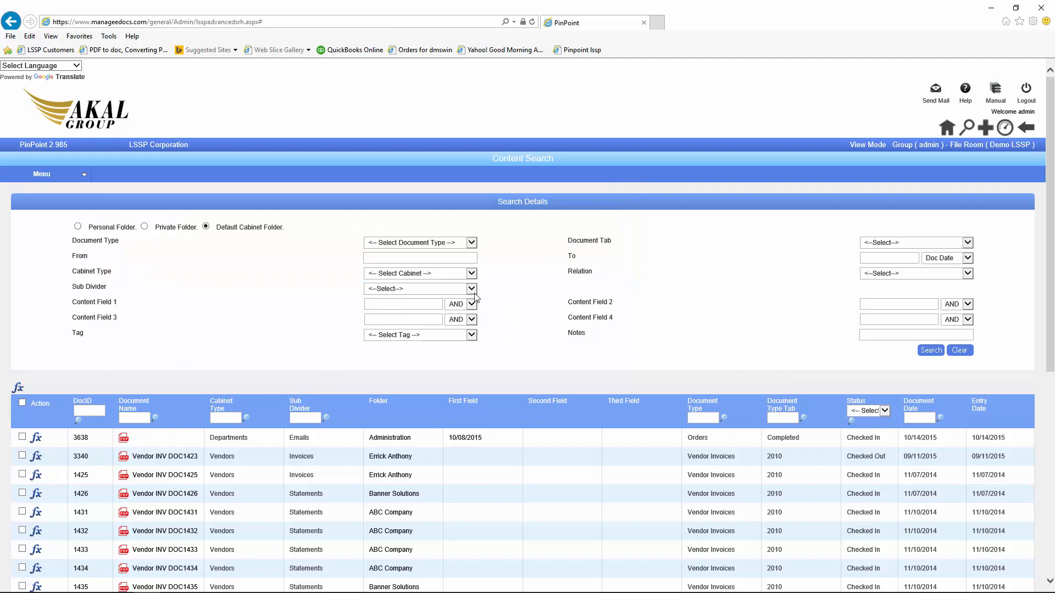
# Step: Rerun the search with From date 10/18/2015 so sample_331.docx shows as Checked Out
pyautogui.click(376, 256)
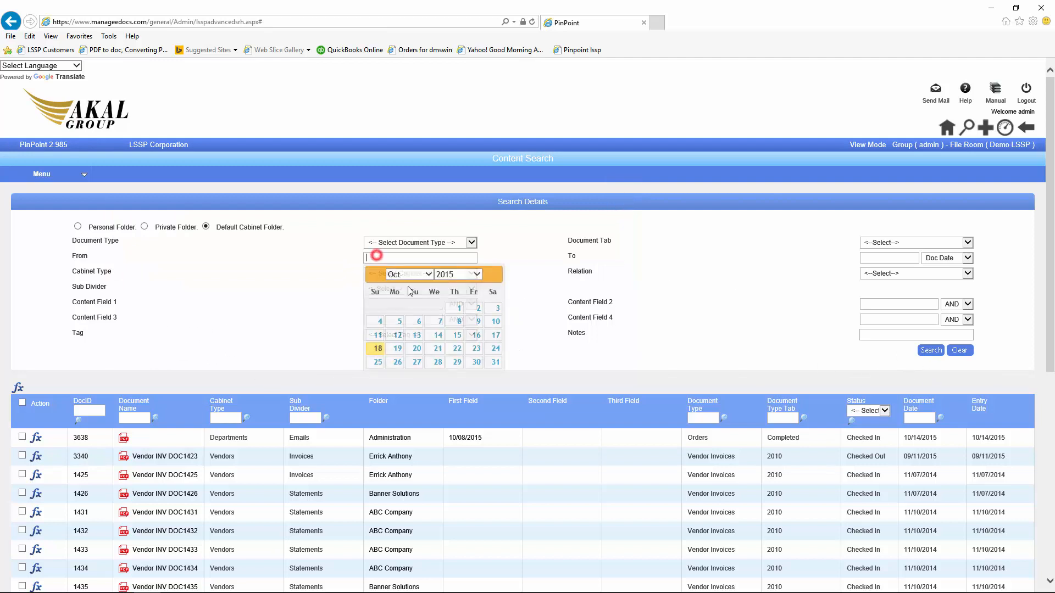
pyautogui.click(377, 348)
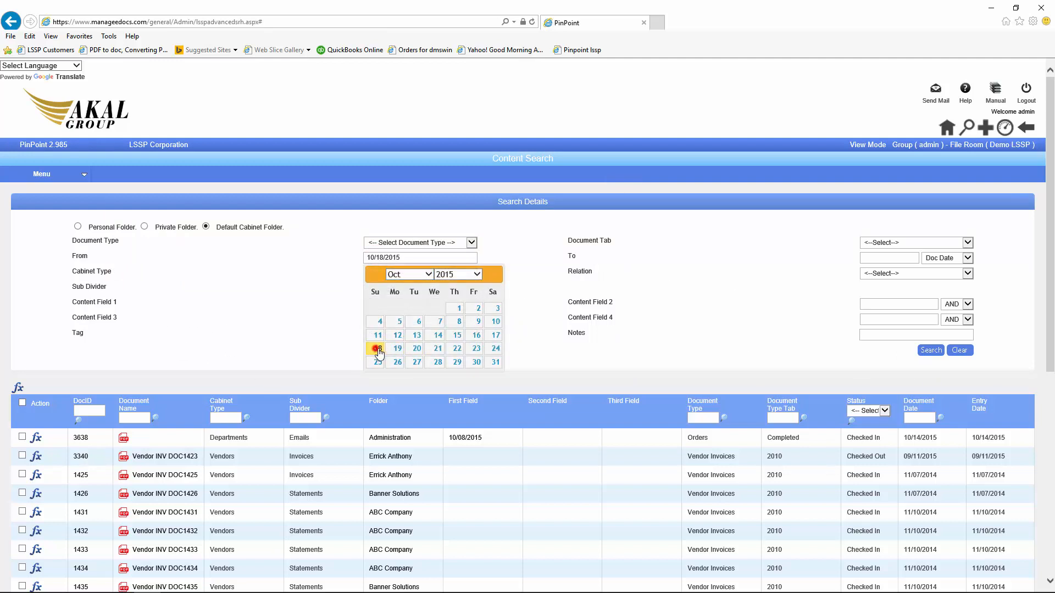
pyautogui.click(939, 352)
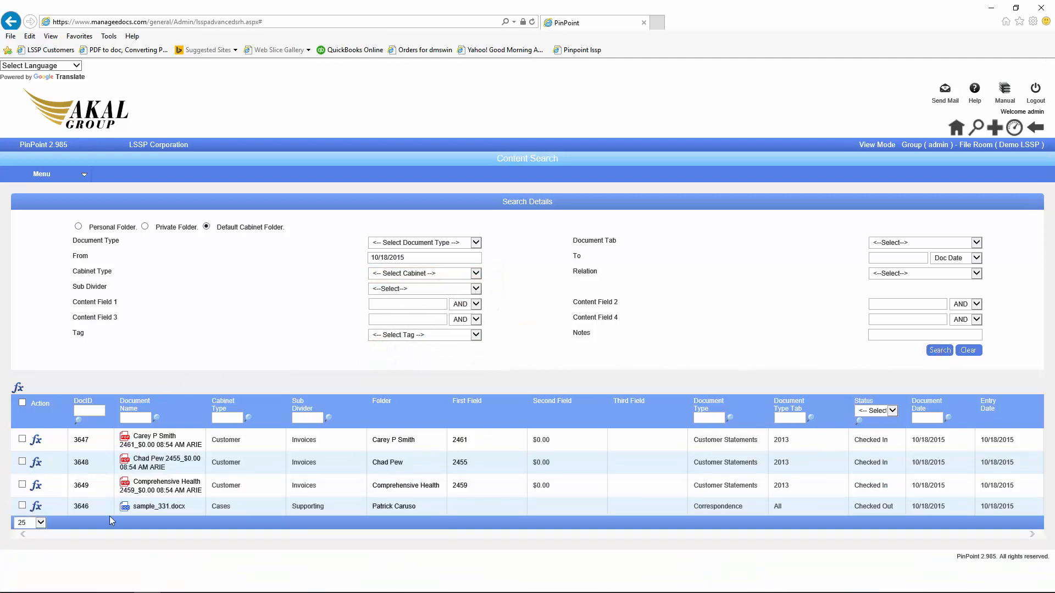
pyautogui.click(36, 506)
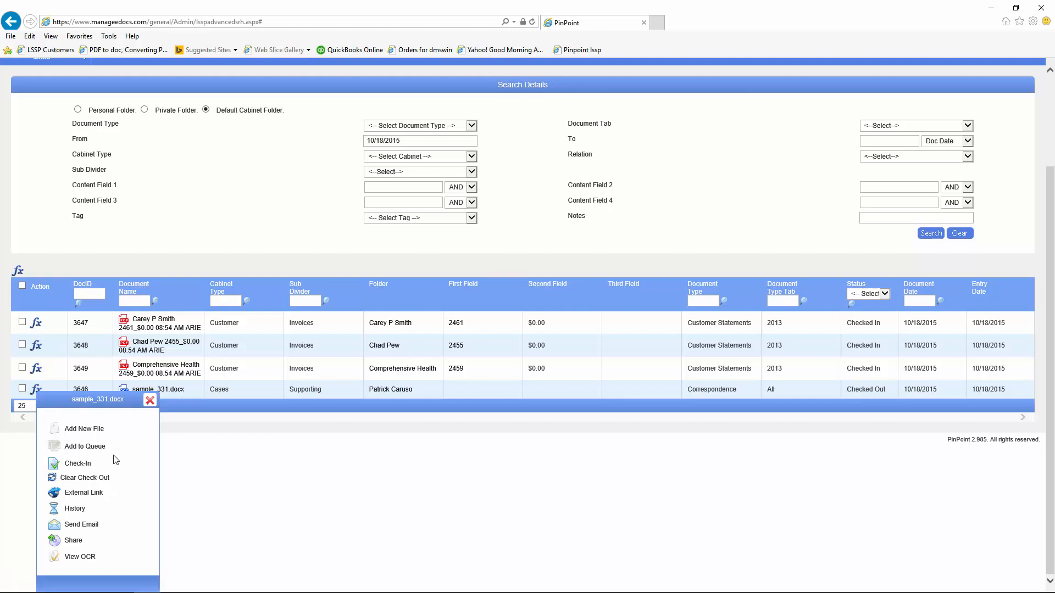
# Step: Close the sample_331.docx actions menu on the search results
pyautogui.click(149, 400)
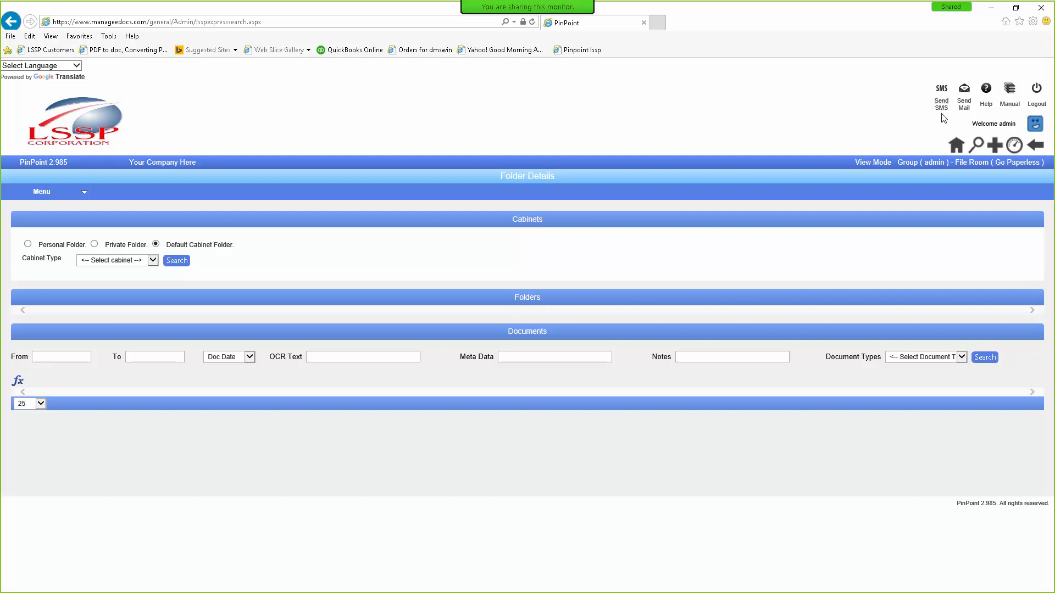
# Step: Open the Finance folder of the Department cabinet in Folder Details
pyautogui.click(153, 259)
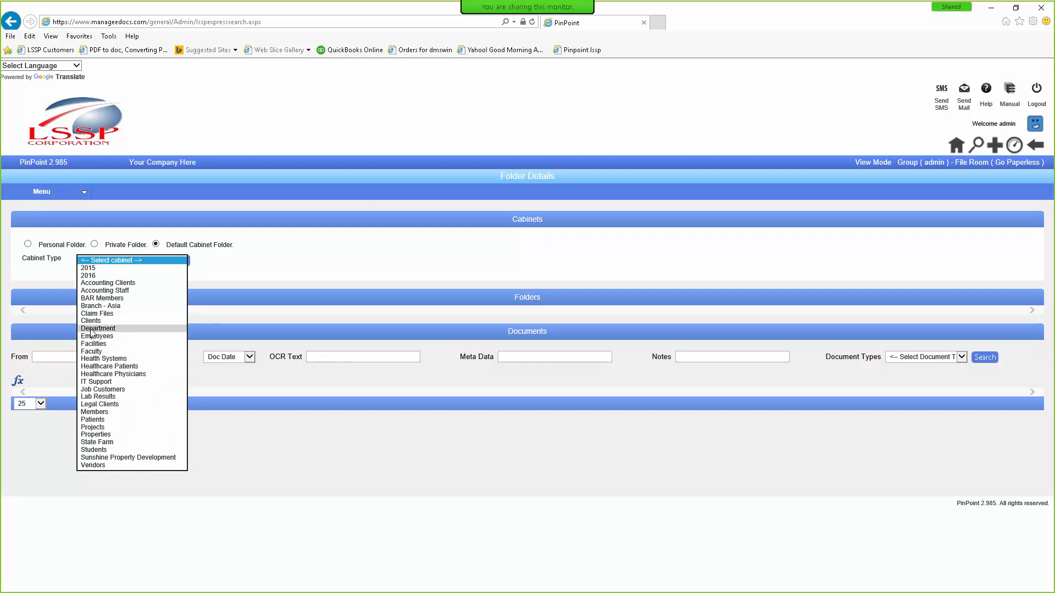
pyautogui.click(91, 329)
pyautogui.click(24, 354)
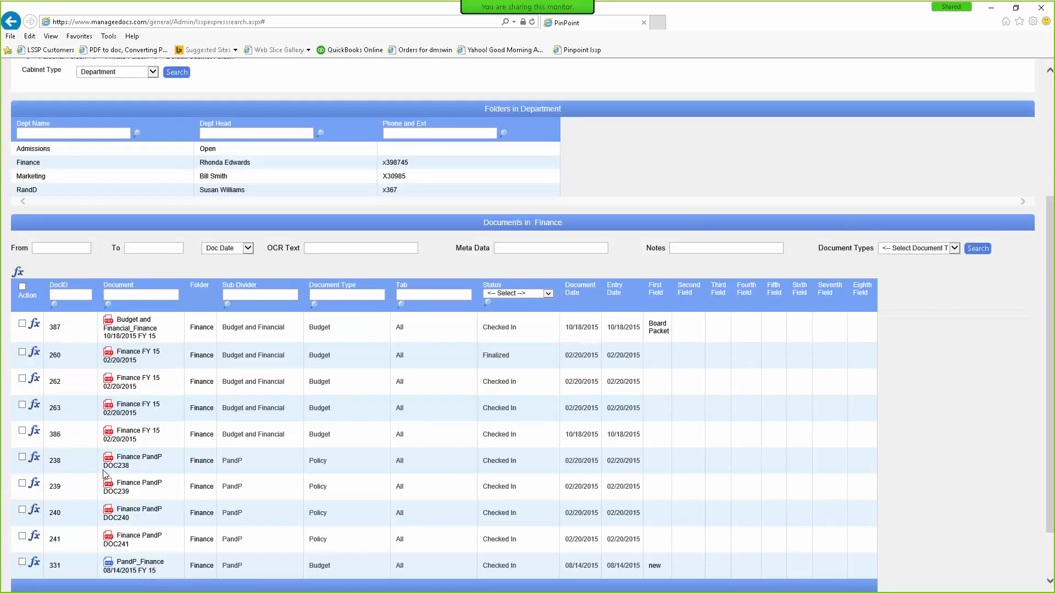
pyautogui.scroll(-2, 105, 474)
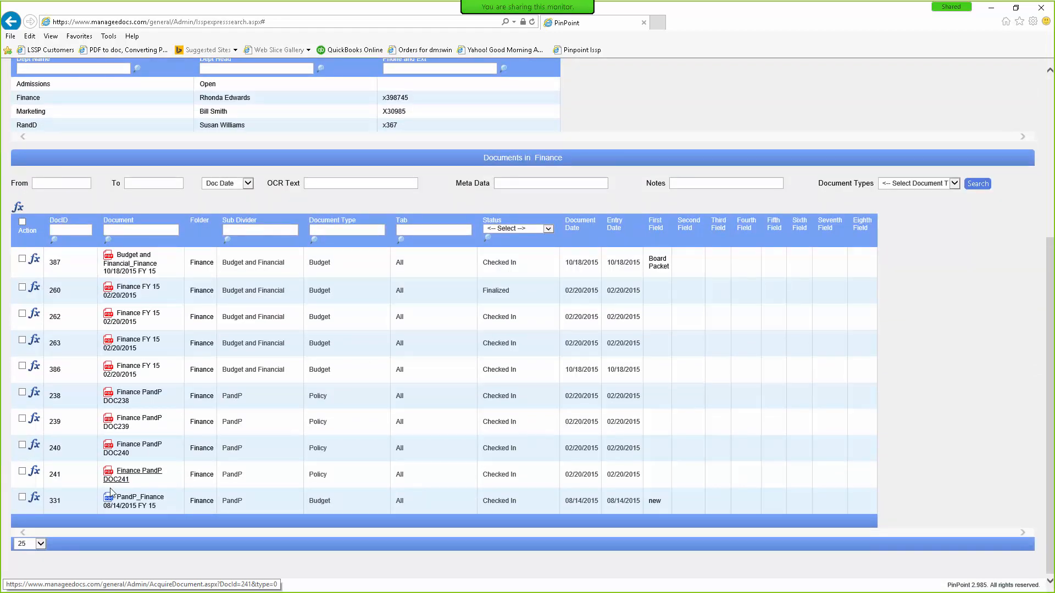
# Step: Create an external link for document 331 and copy its full URL
pyautogui.click(34, 499)
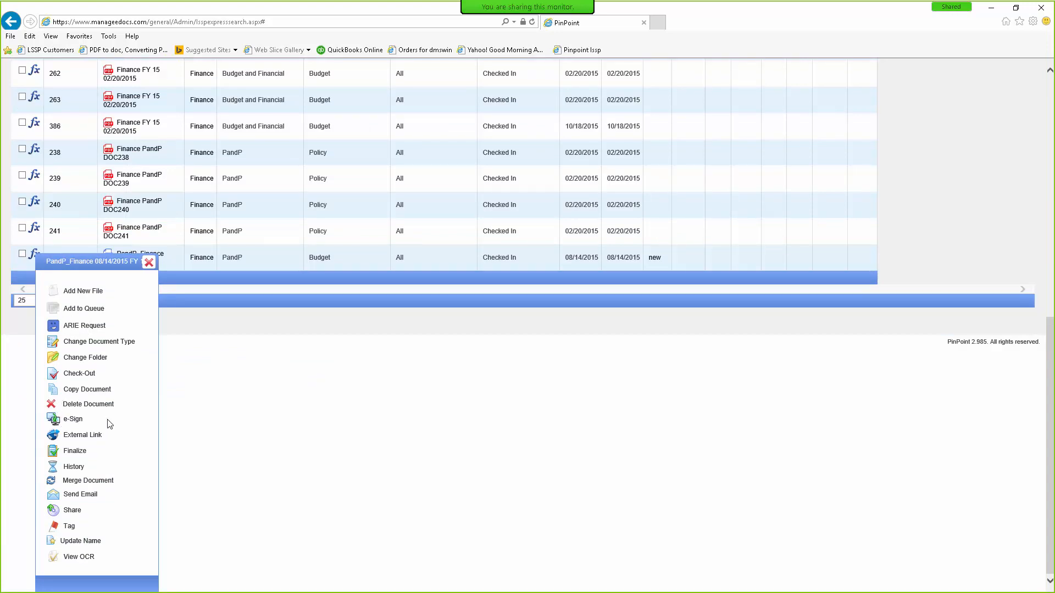
pyautogui.click(52, 437)
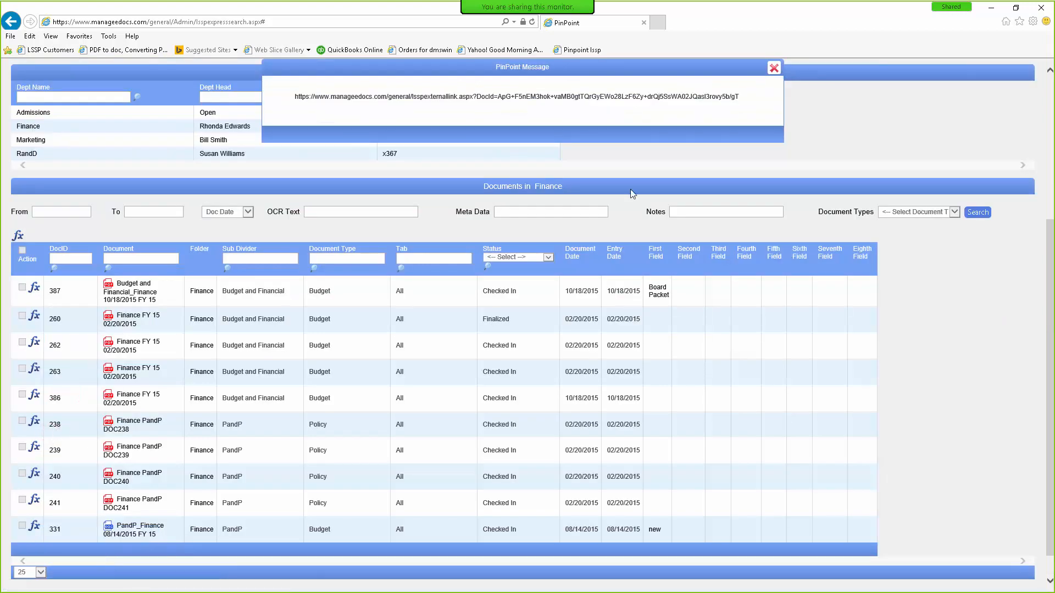
pyautogui.tripleClick(527, 96)
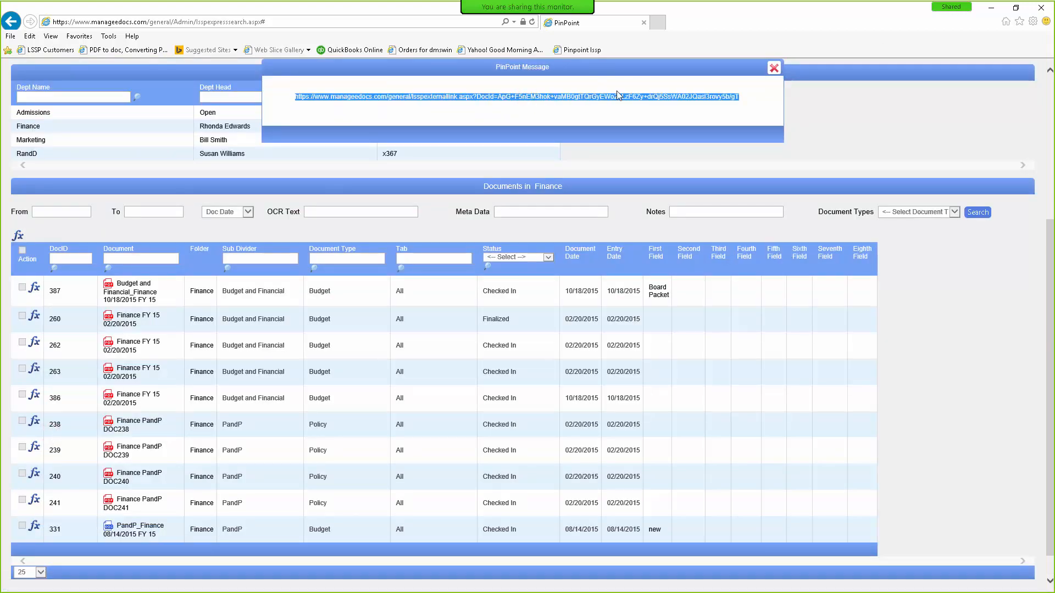
pyautogui.click(774, 67)
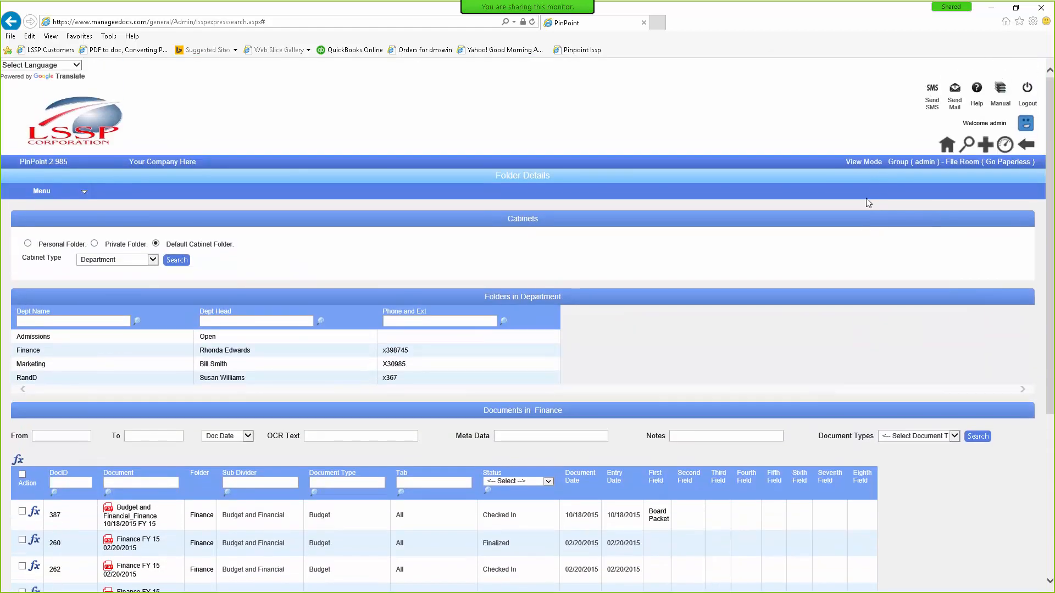
# Step: Send an SMS with the pasted external link to the recipient's phone number
pyautogui.click(931, 95)
pyautogui.click(194, 301)
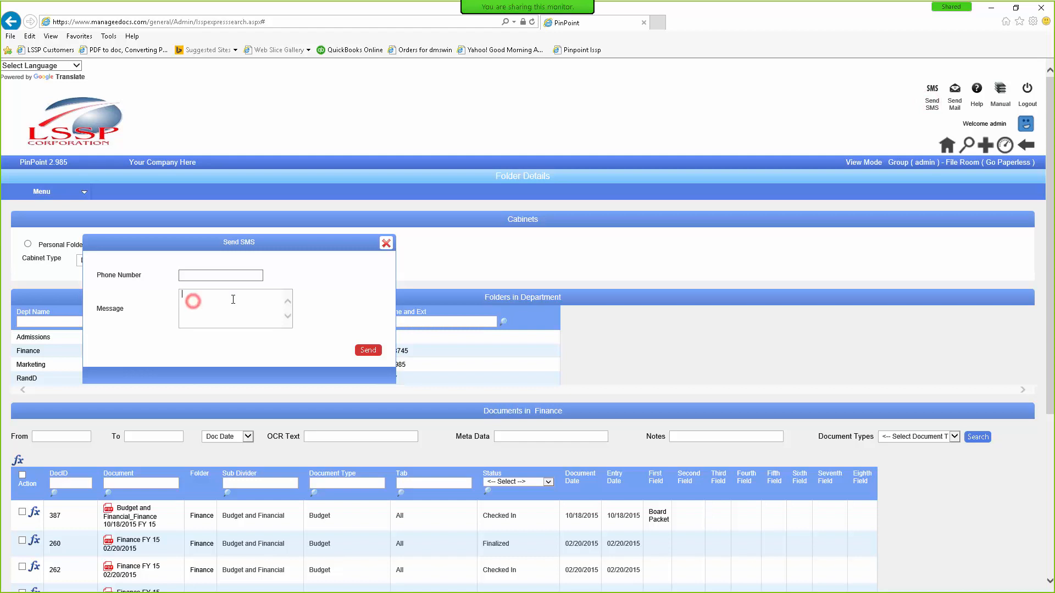
pyautogui.hotkey('ctrl', 'v')
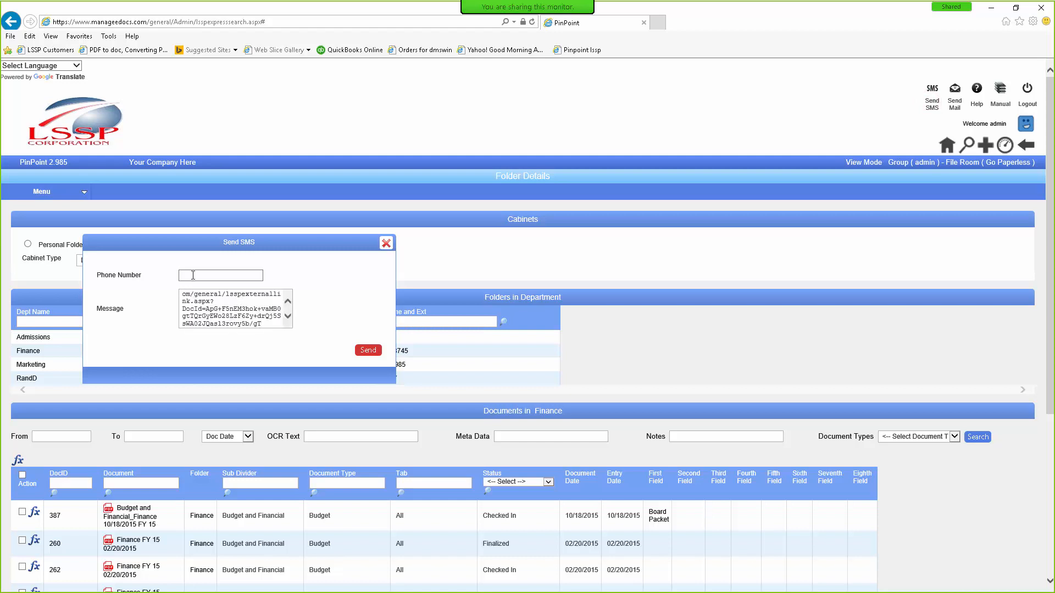
pyautogui.click(193, 276)
pyautogui.write('16305551212')
pyautogui.moveTo(451, 10)
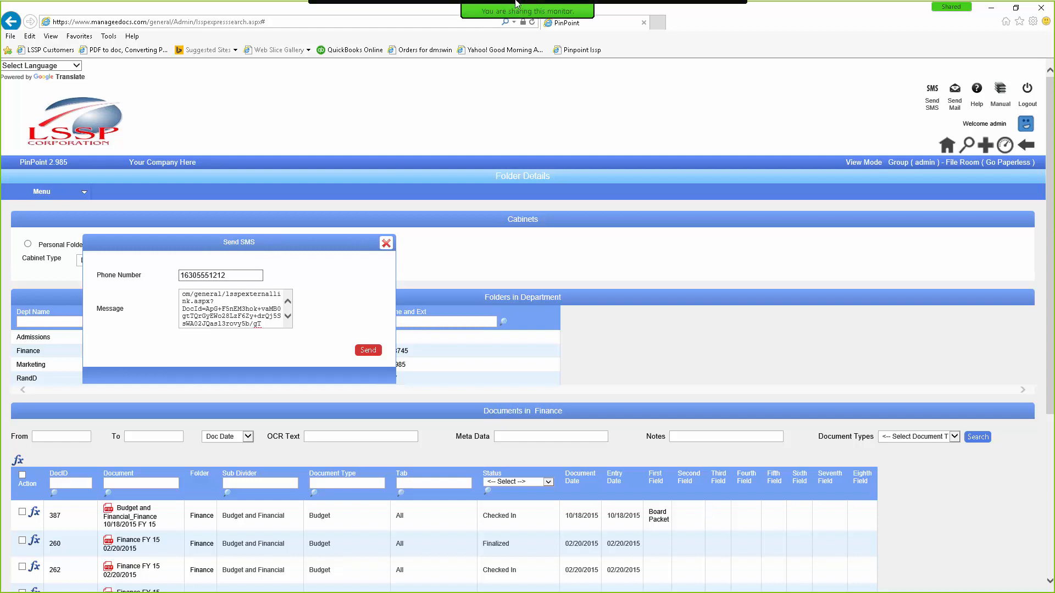
pyautogui.click(406, 14)
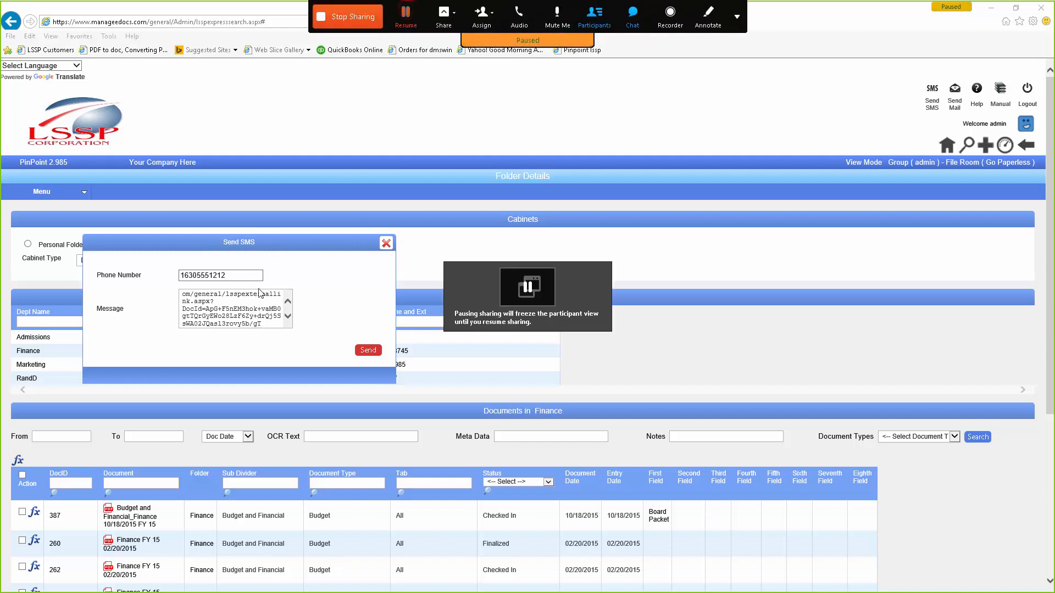
pyautogui.moveTo(233, 276); pyautogui.dragTo(175, 275)
pyautogui.write('163')
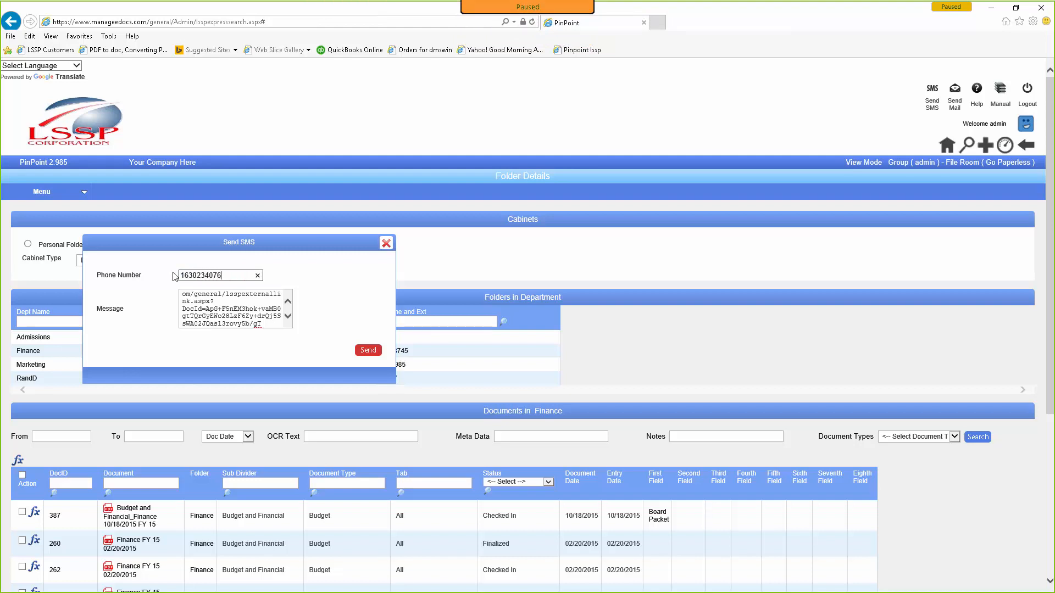
pyautogui.click(368, 349)
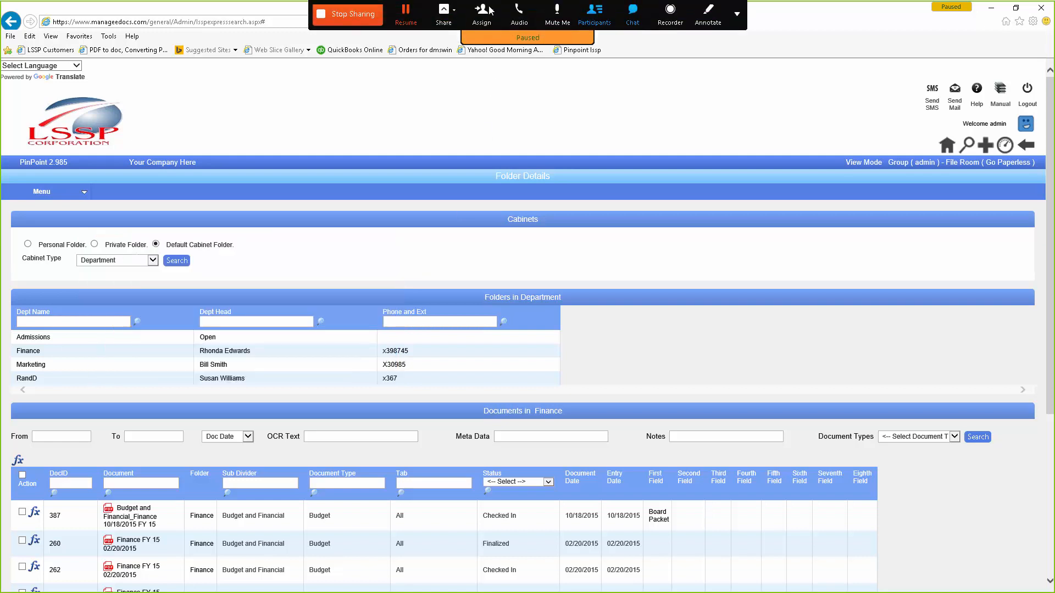
pyautogui.click(406, 15)
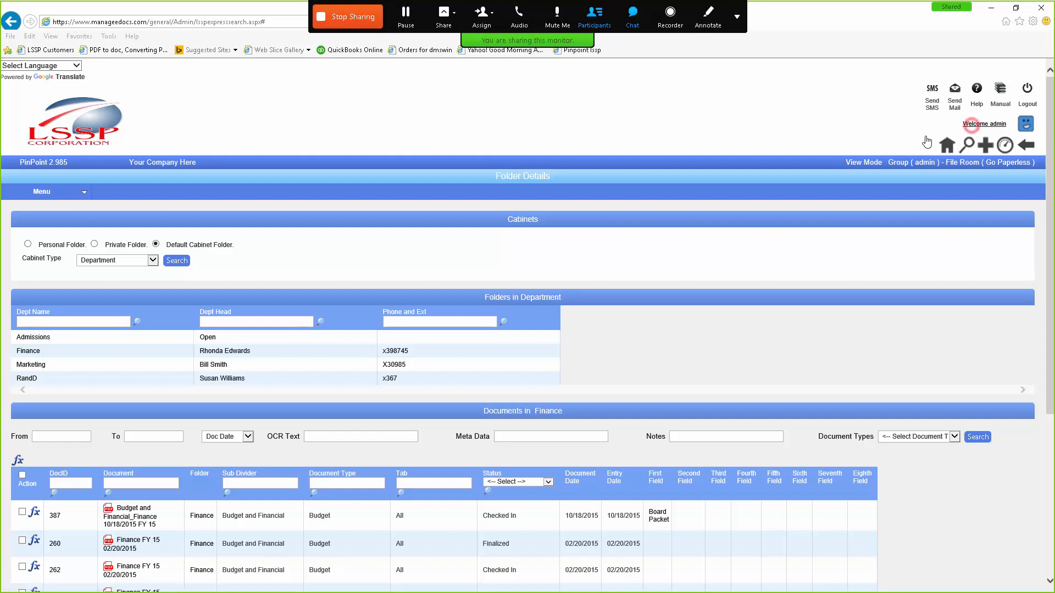
# Step: View the admin's Edit Profile page, then go to My Workflows listing three tasks
pyautogui.click(989, 127)
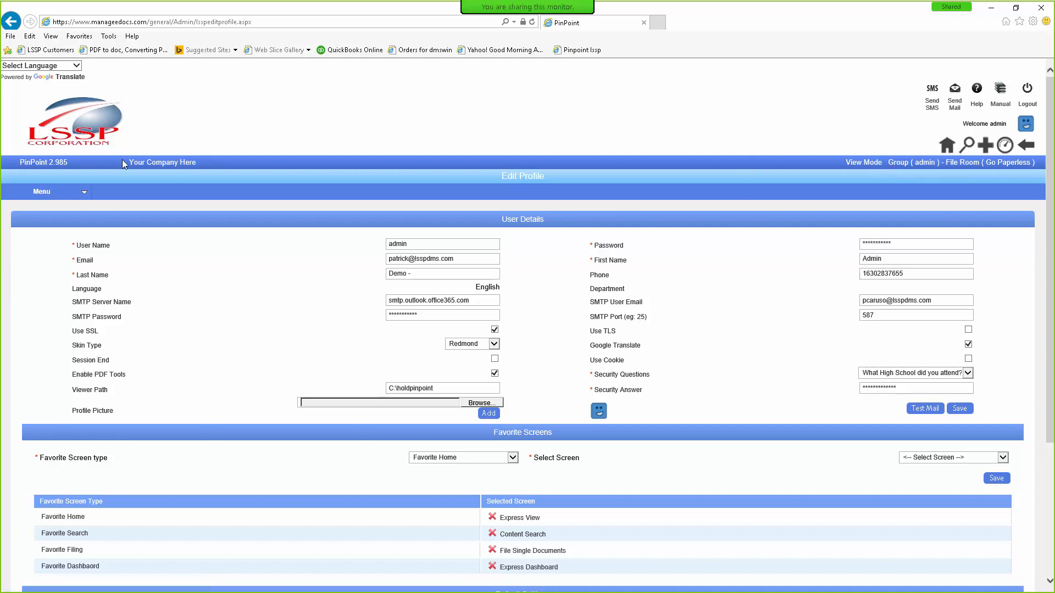
pyautogui.moveTo(82, 192)
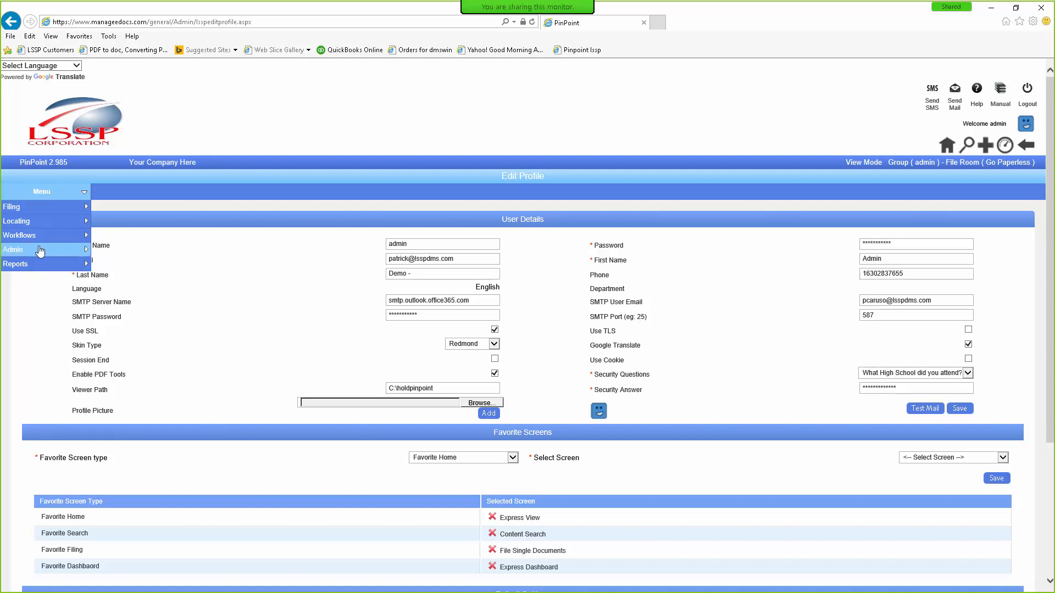
pyautogui.click(114, 246)
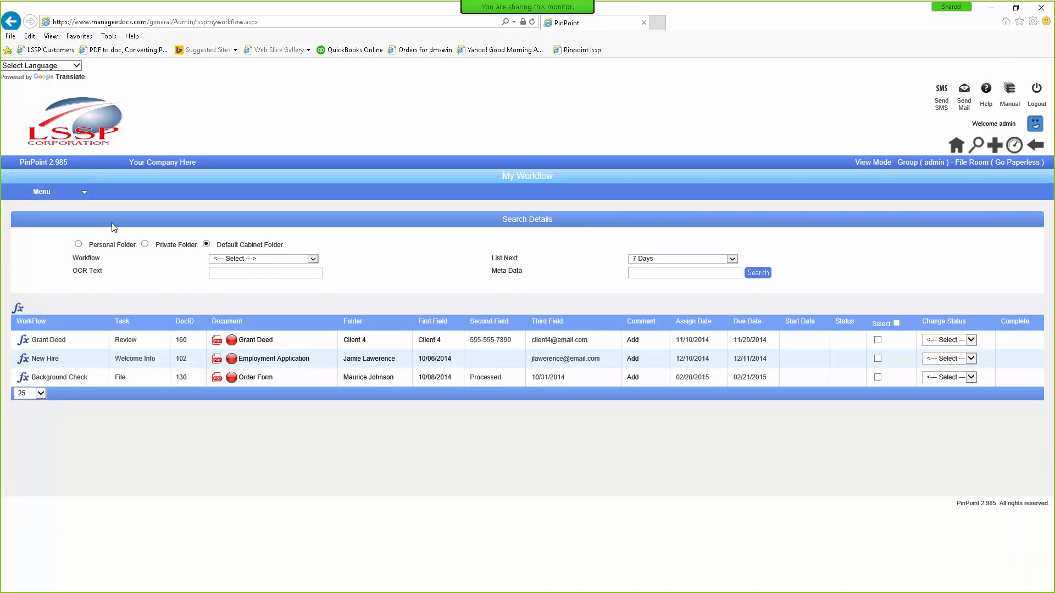
# Step: List the Department cabinet's Admissions folder in Folder Details, showing Budget documents 258, 259, 261
pyautogui.click(42, 188)
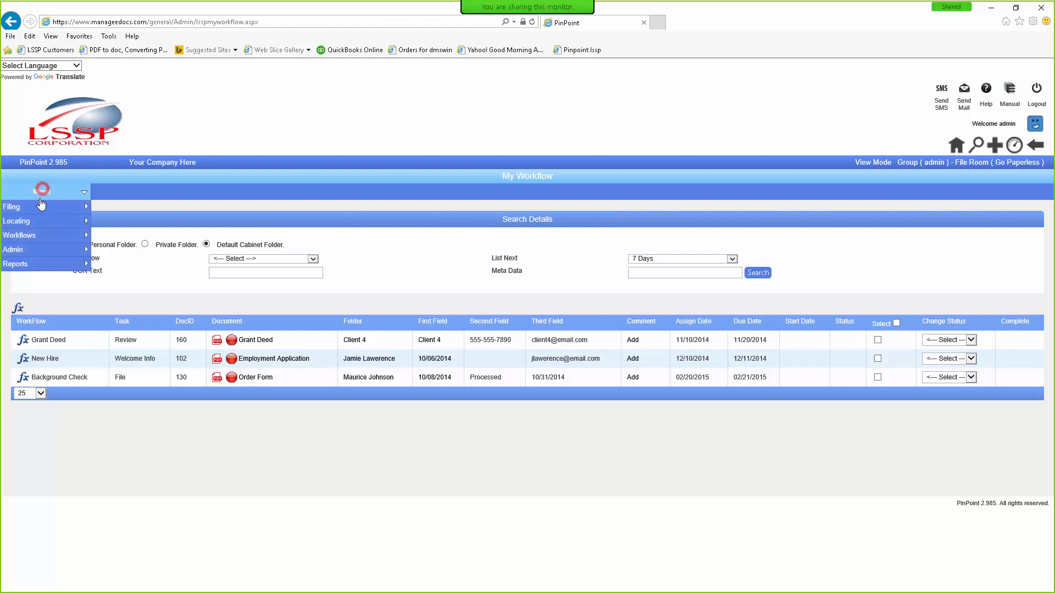
pyautogui.click(31, 221)
pyautogui.click(118, 242)
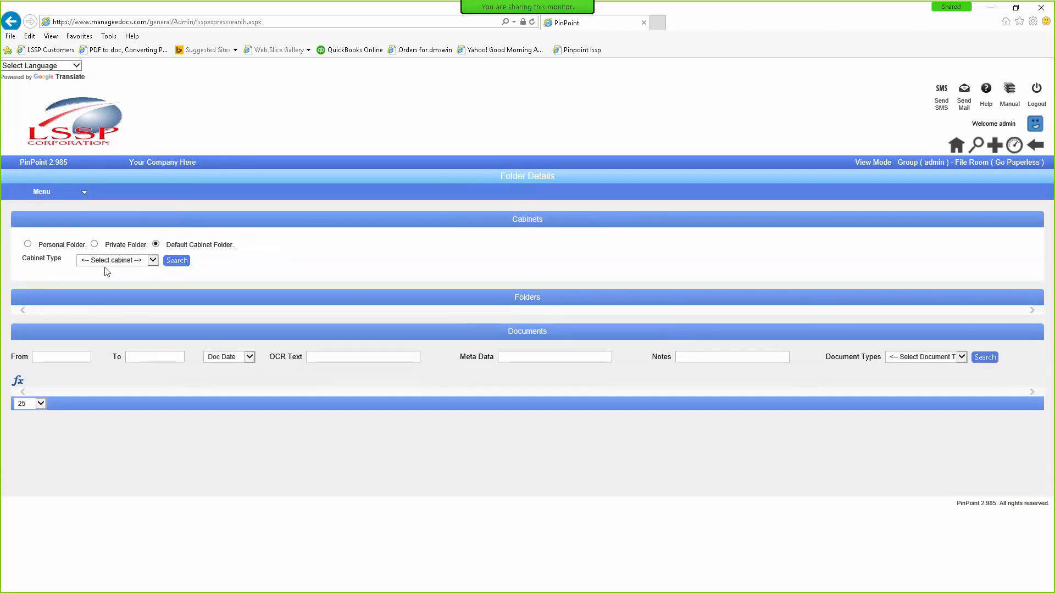
pyautogui.click(100, 267)
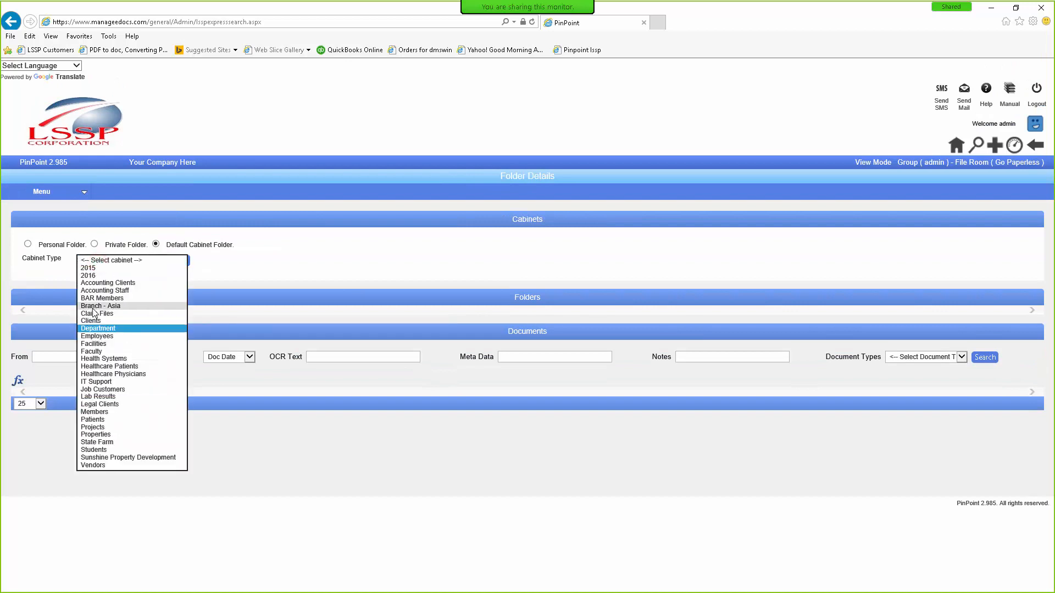
pyautogui.click(96, 329)
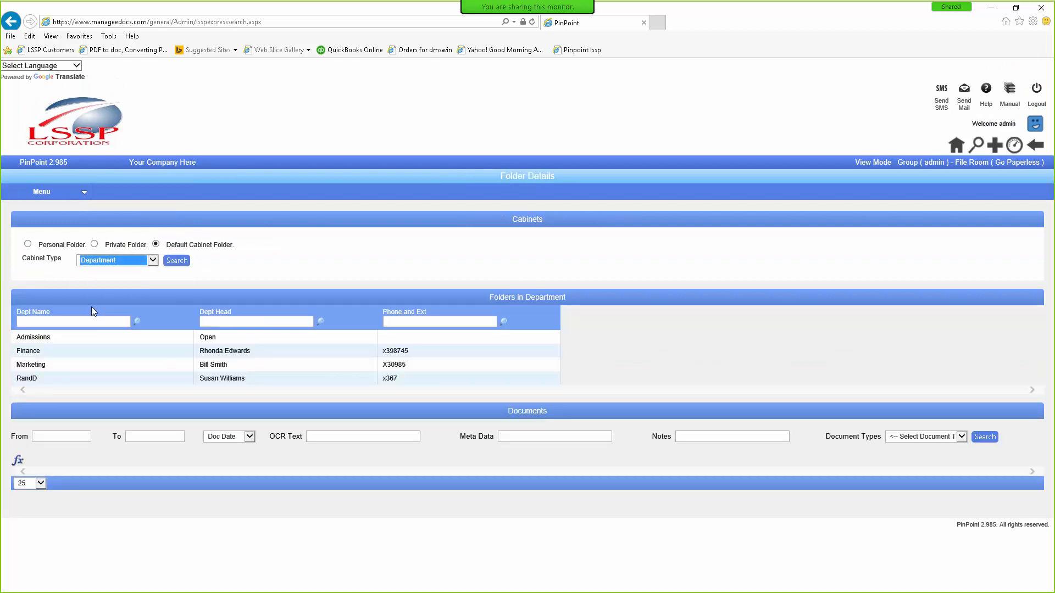
pyautogui.click(22, 338)
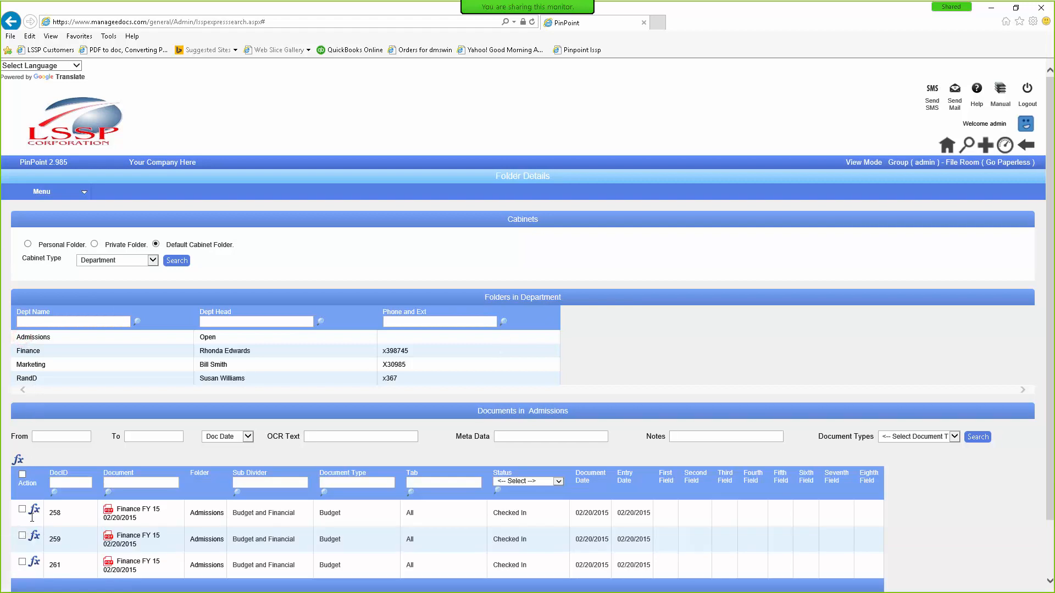
# Step: Open Finance FY 15 document 258 on the File/Review Screen and show its actions
pyautogui.click(116, 522)
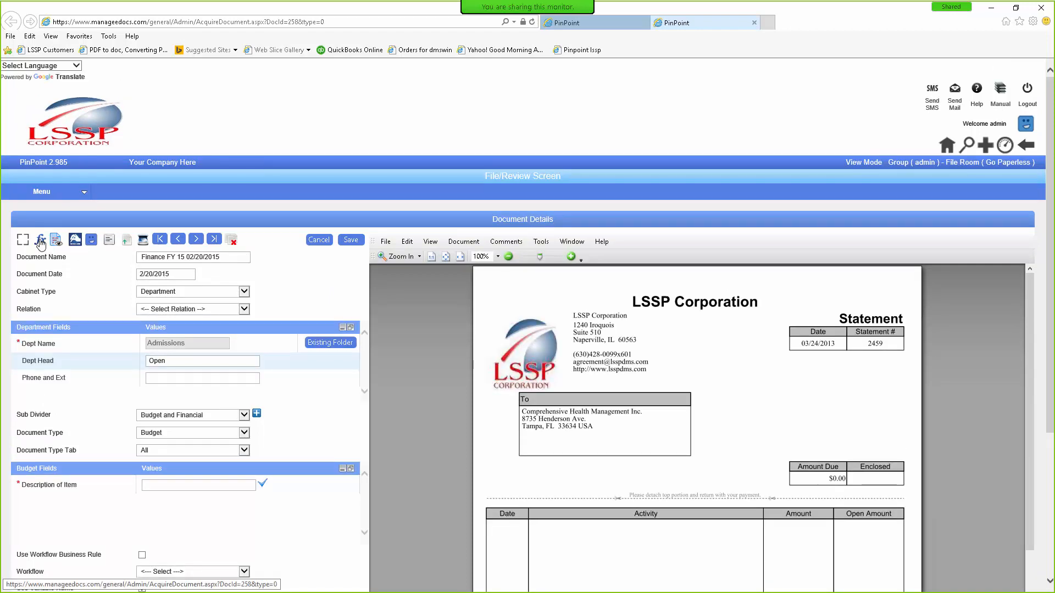
pyautogui.click(40, 242)
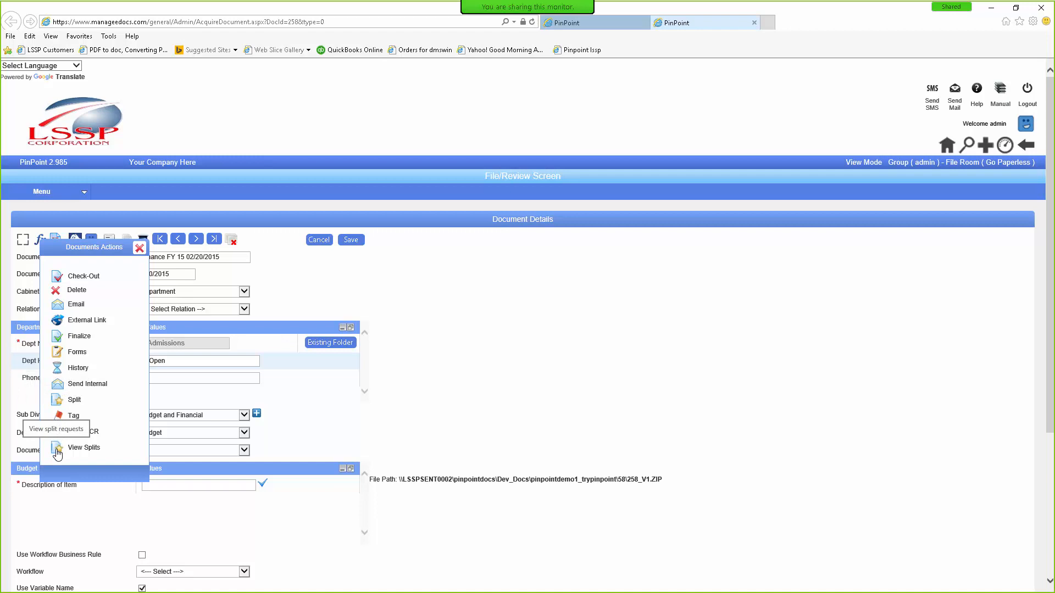
# Step: Choose Email for document 258 and tick three internal users as recipients in Send Mail
pyautogui.click(58, 388)
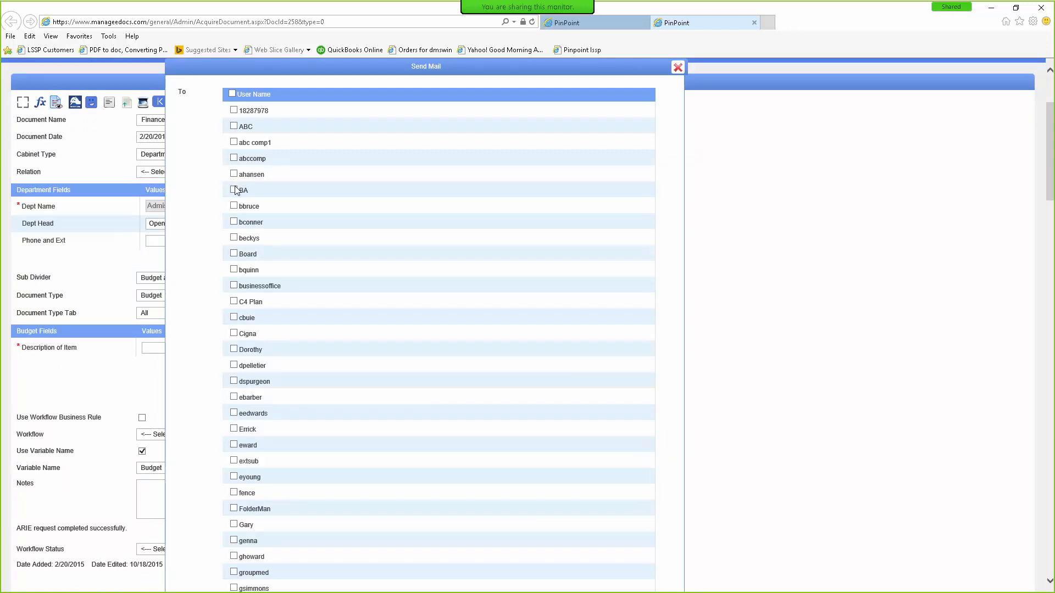
pyautogui.scroll(-7, 236, 198)
pyautogui.scroll(-15, 236, 204)
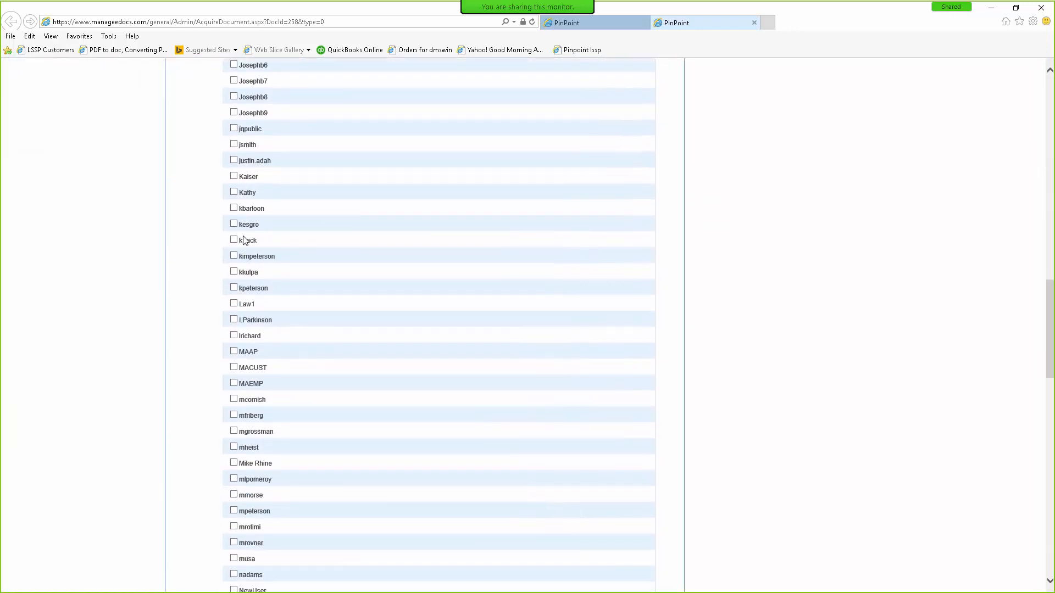
pyautogui.scroll(-5, 246, 242)
pyautogui.scroll(15, 260, 346)
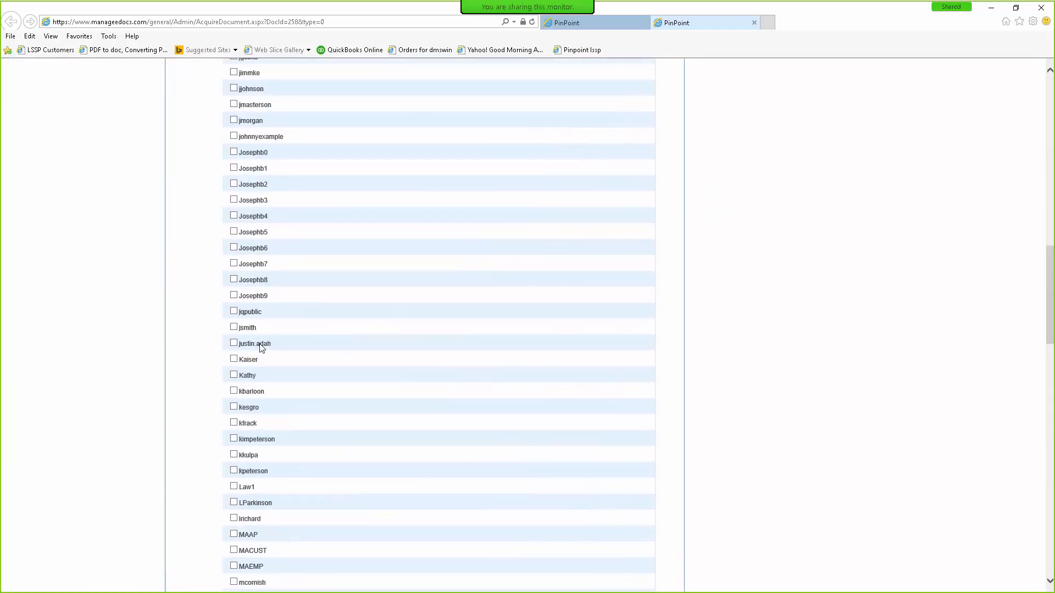
pyautogui.scroll(3, 260, 338)
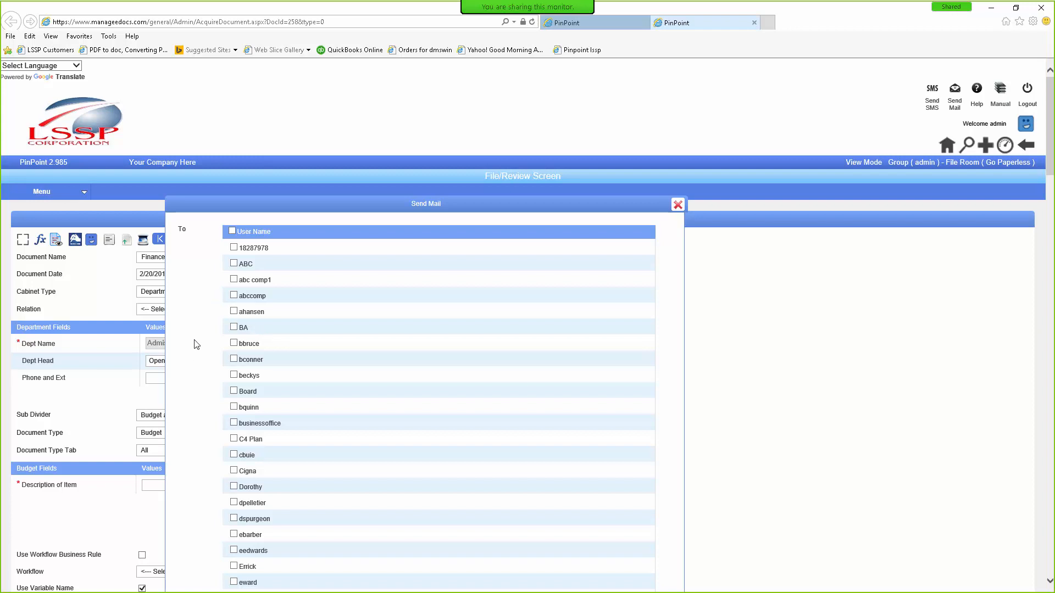
pyautogui.click(233, 327)
pyautogui.click(234, 376)
pyautogui.click(234, 407)
pyautogui.scroll(-20, 342, 424)
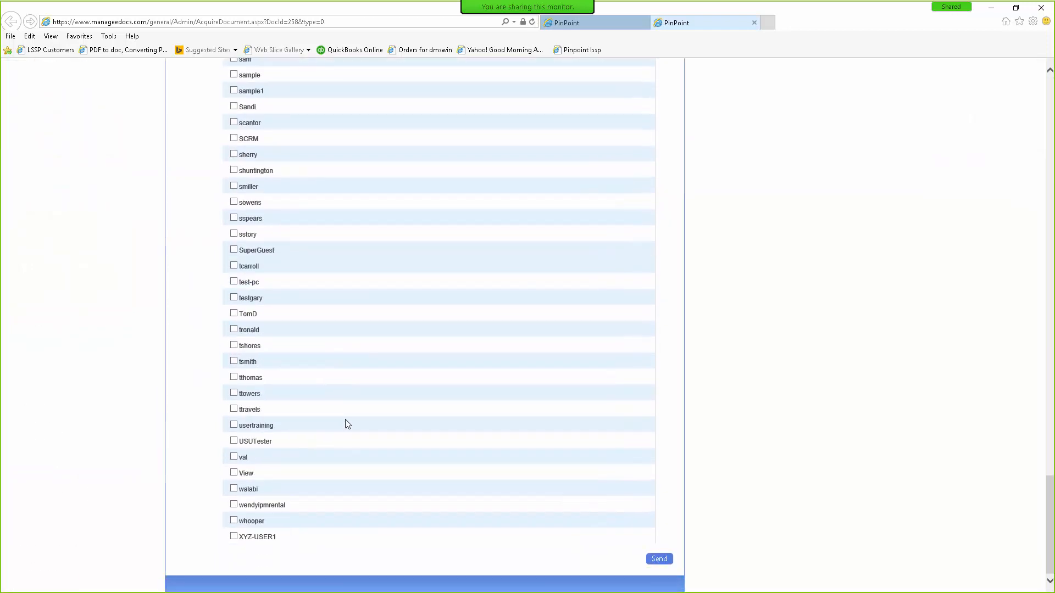
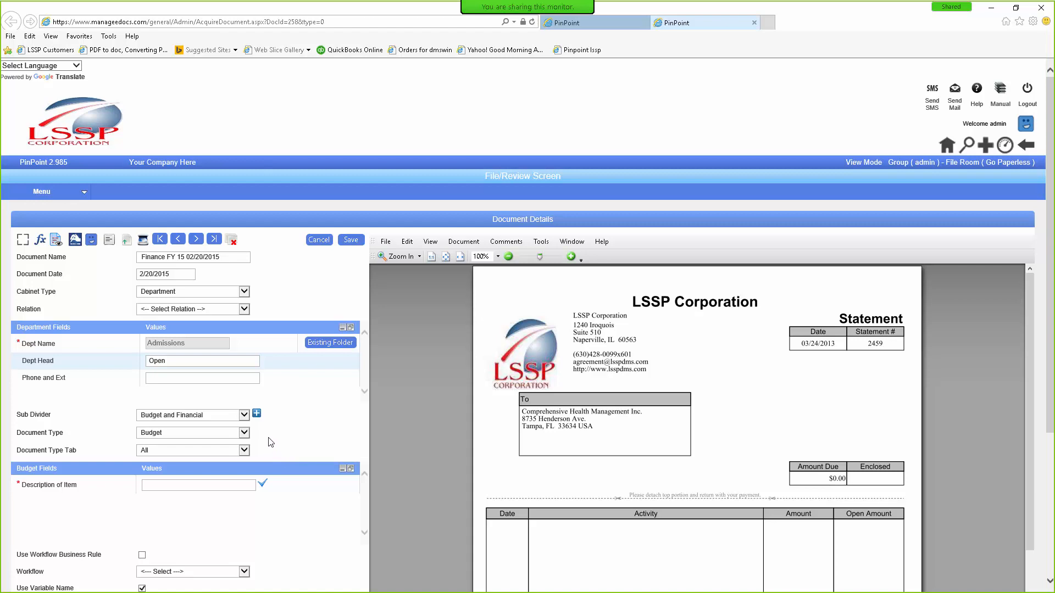
# Step: Start a multiple-document filing batch with Budget type, Department cabinet and Finance folder
pyautogui.moveTo(31, 197)
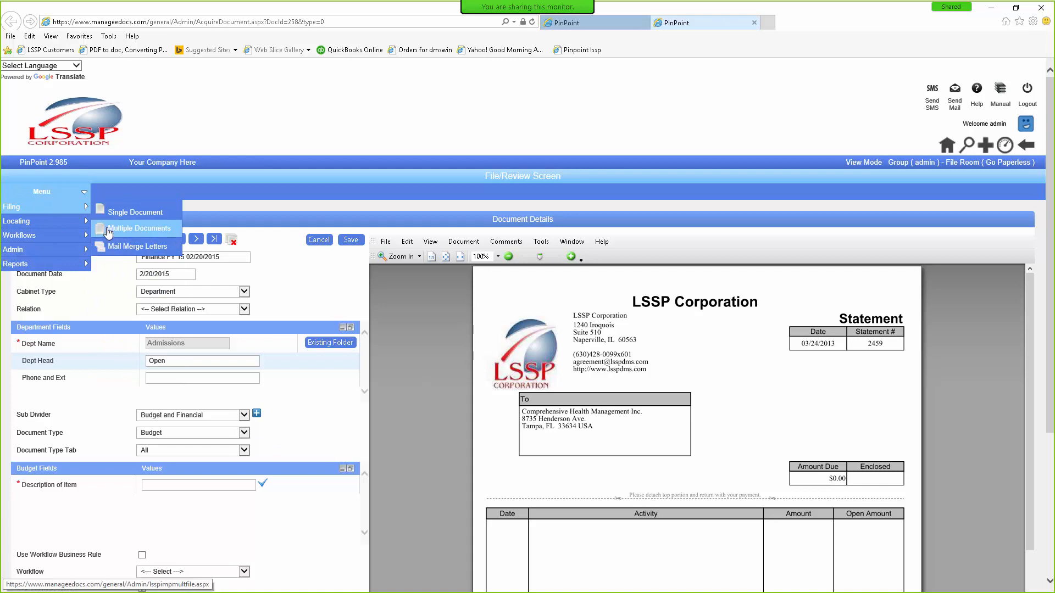
pyautogui.click(108, 233)
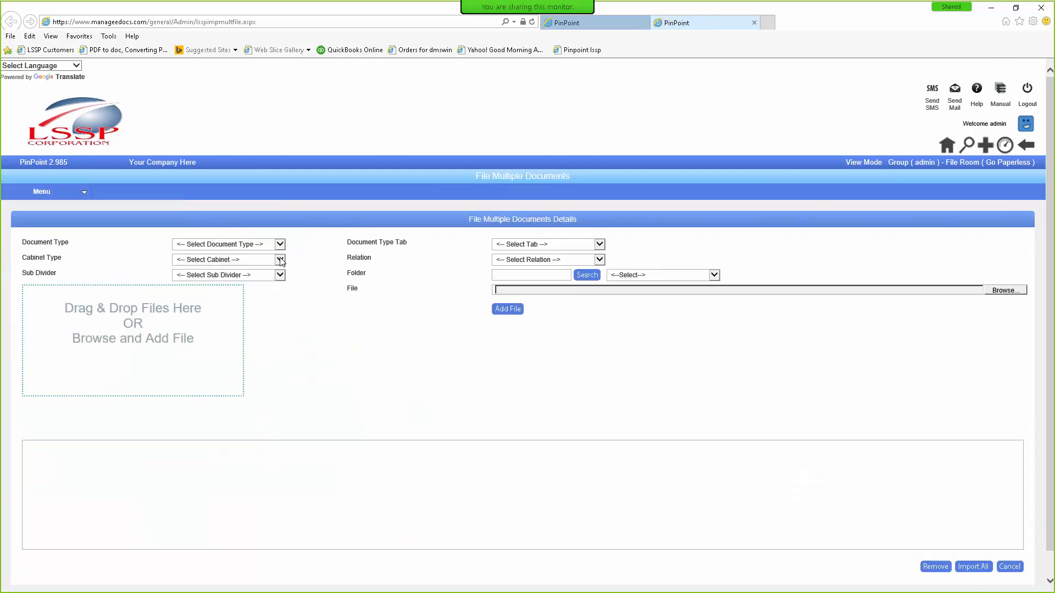
pyautogui.click(280, 244)
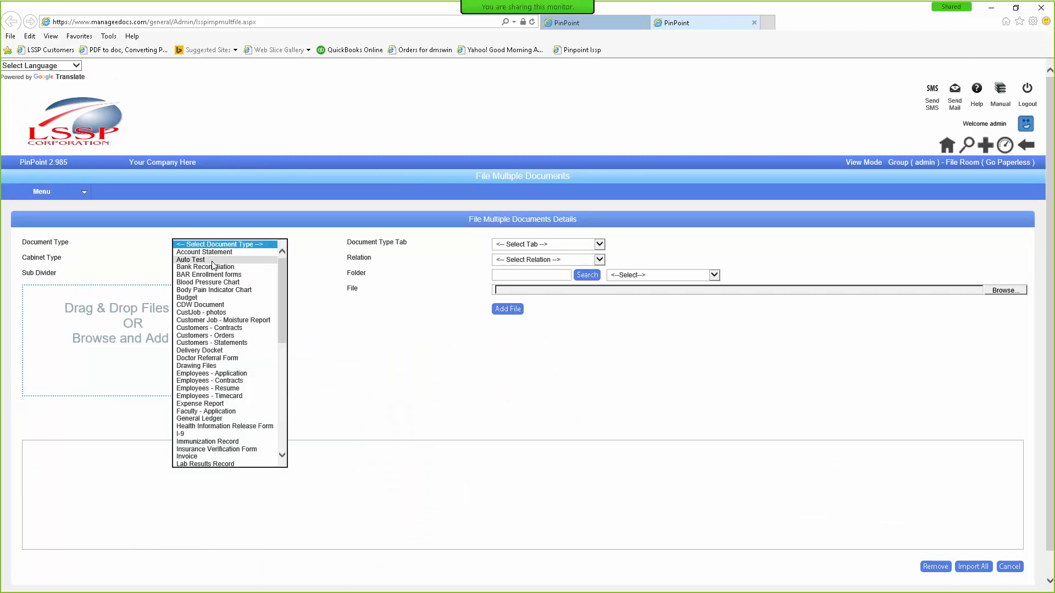
pyautogui.click(195, 301)
pyautogui.click(279, 259)
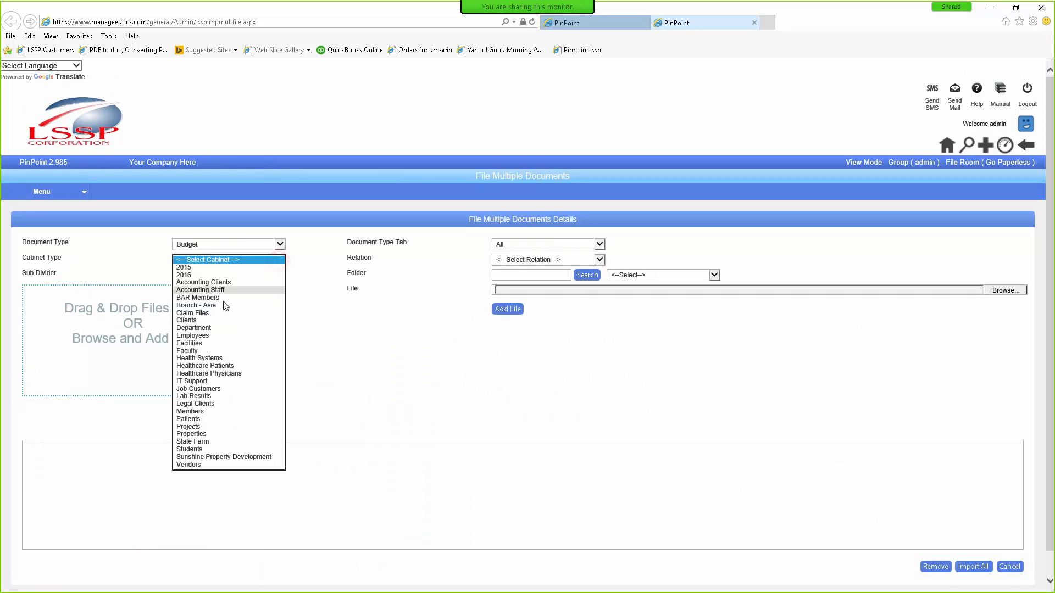
pyautogui.click(193, 328)
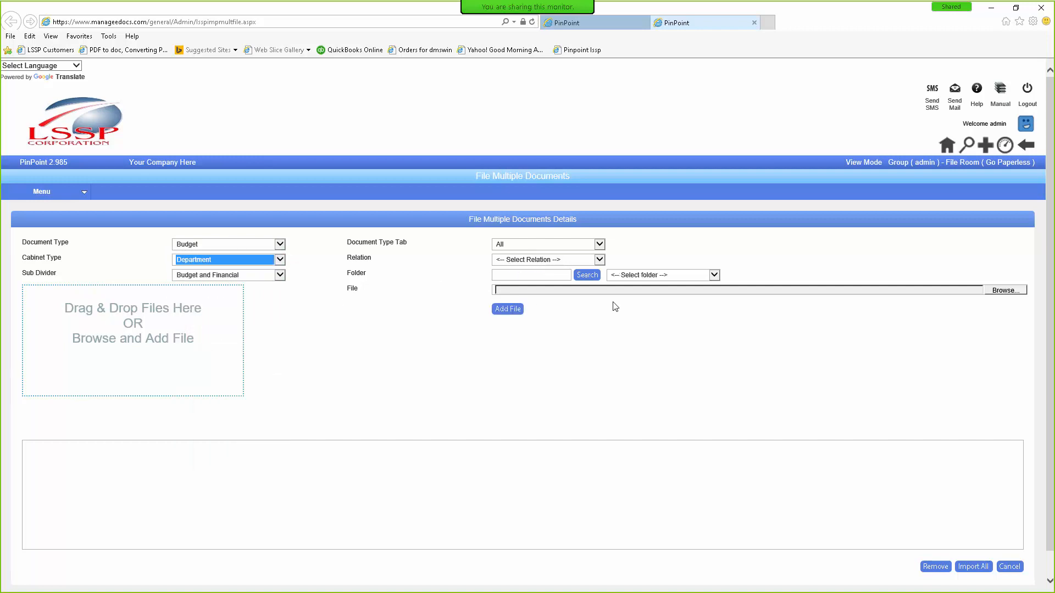
pyautogui.click(713, 275)
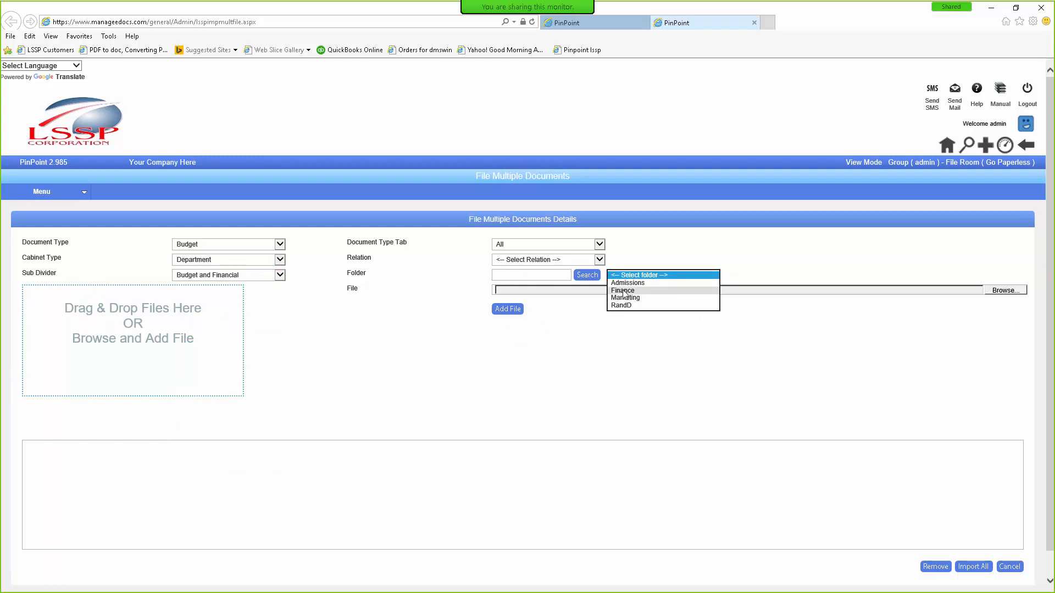
pyautogui.click(623, 291)
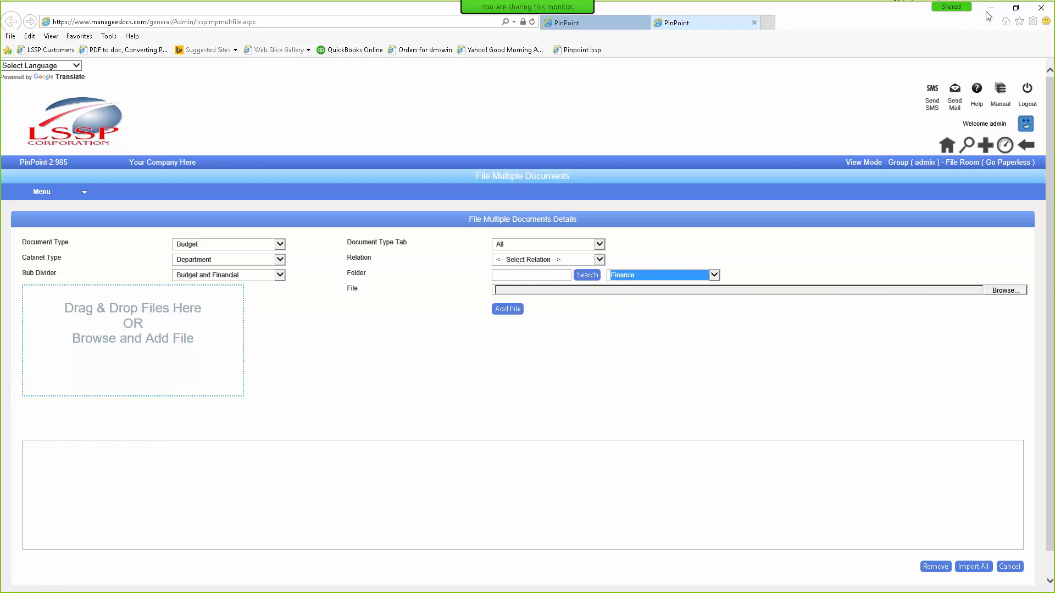
pyautogui.click(1015, 8)
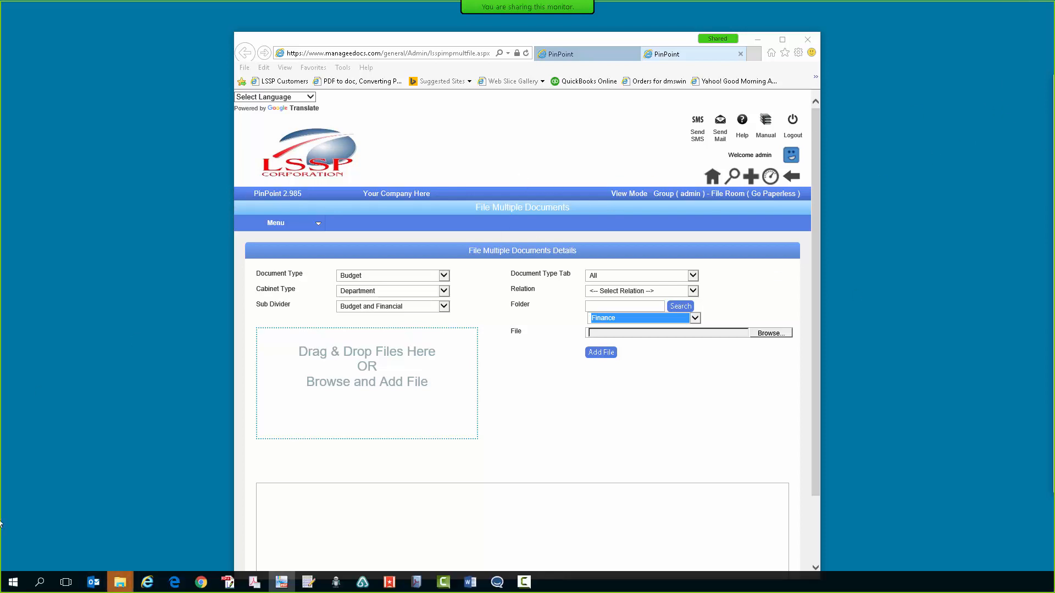
# Step: Upload PinPointPricingCatAsofAug2015.pdf, PinPointQuote.xlsx and Pricing Catalog - September 2015.pdf into the batch
pyautogui.click(122, 582)
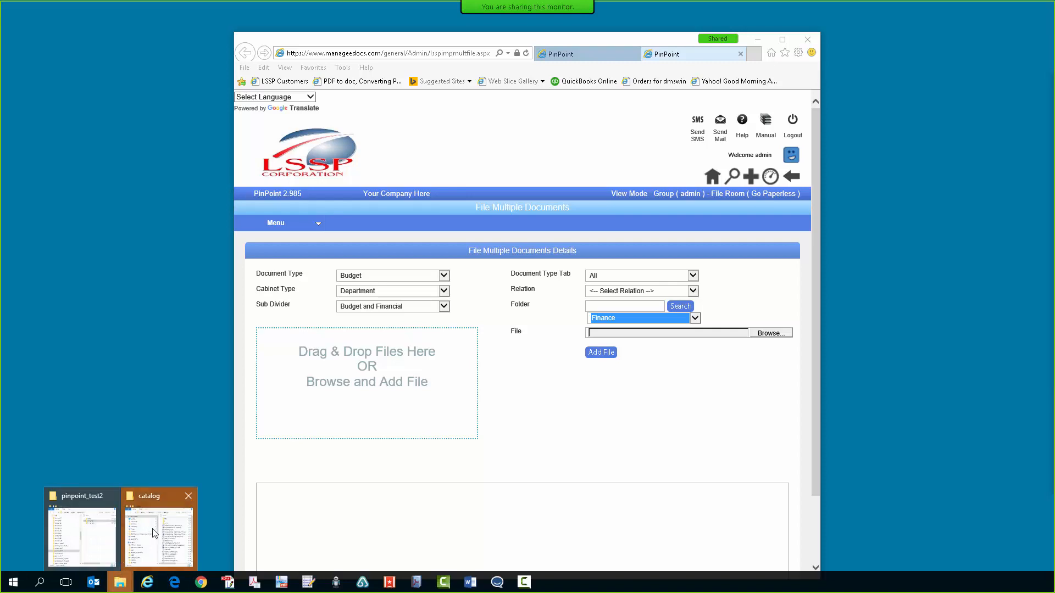
pyautogui.moveTo(1054, 71); pyautogui.dragTo(807, 179)
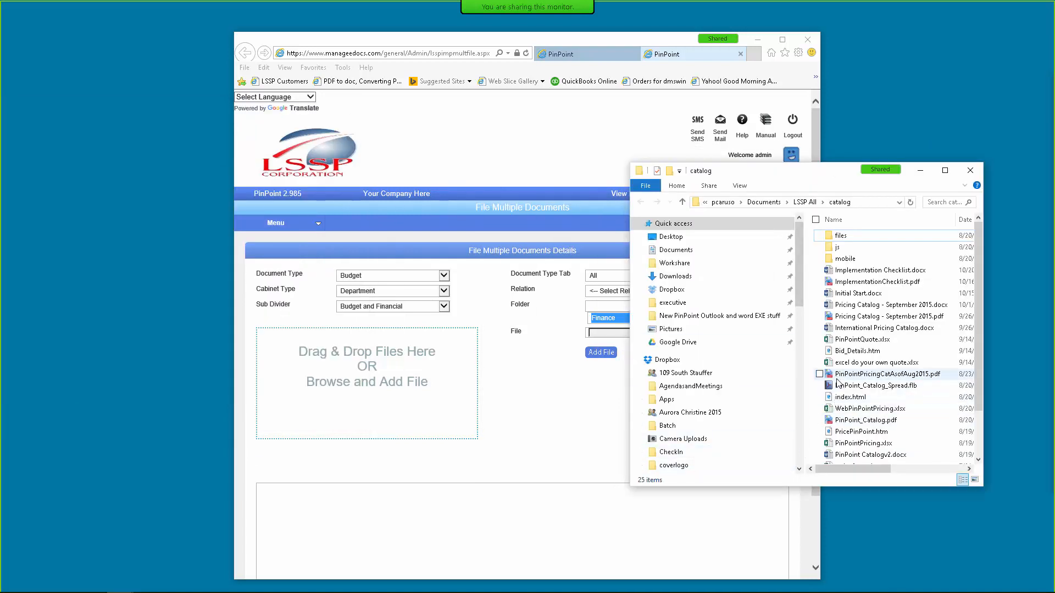
pyautogui.click(857, 374)
pyautogui.keyDown('ctrl'); pyautogui.click(839, 339); pyautogui.keyUp('ctrl')
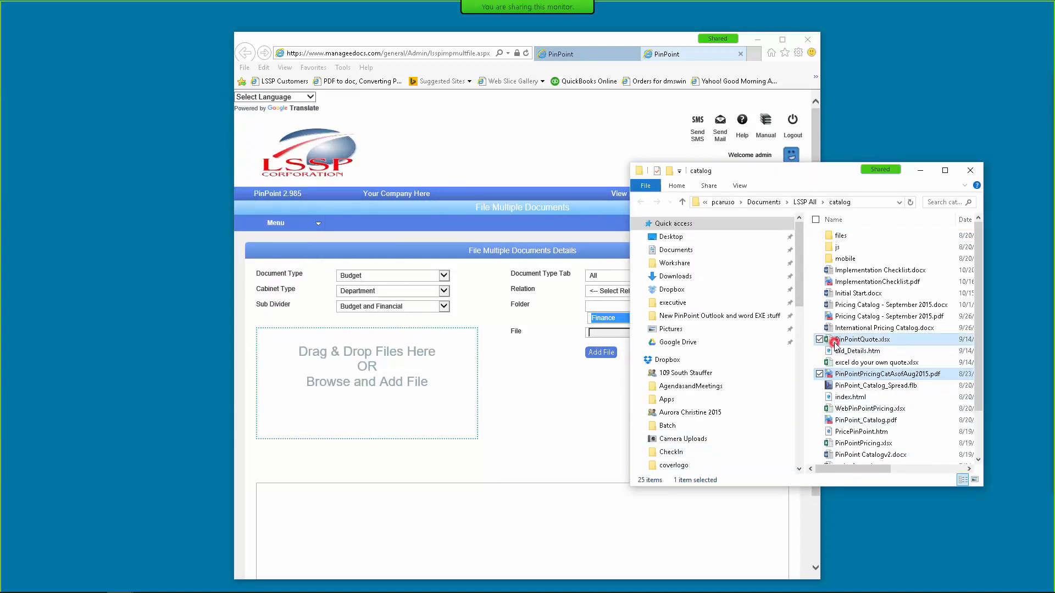
pyautogui.keyDown('ctrl'); pyautogui.click(836, 318); pyautogui.keyUp('ctrl')
pyautogui.moveTo(836, 319); pyautogui.dragTo(379, 384)
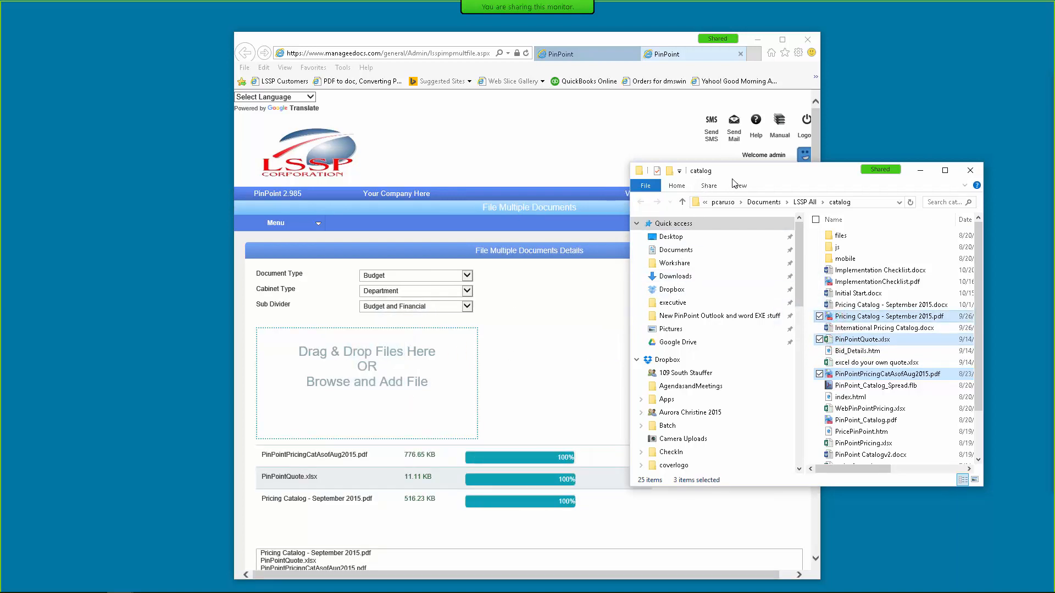
# Step: Switch the target folder to RandD and upload PinPoint_Catalog.pdf as well
pyautogui.moveTo(750, 172); pyautogui.dragTo(810, 158)
pyautogui.moveTo(579, 59); pyautogui.dragTo(415, 49)
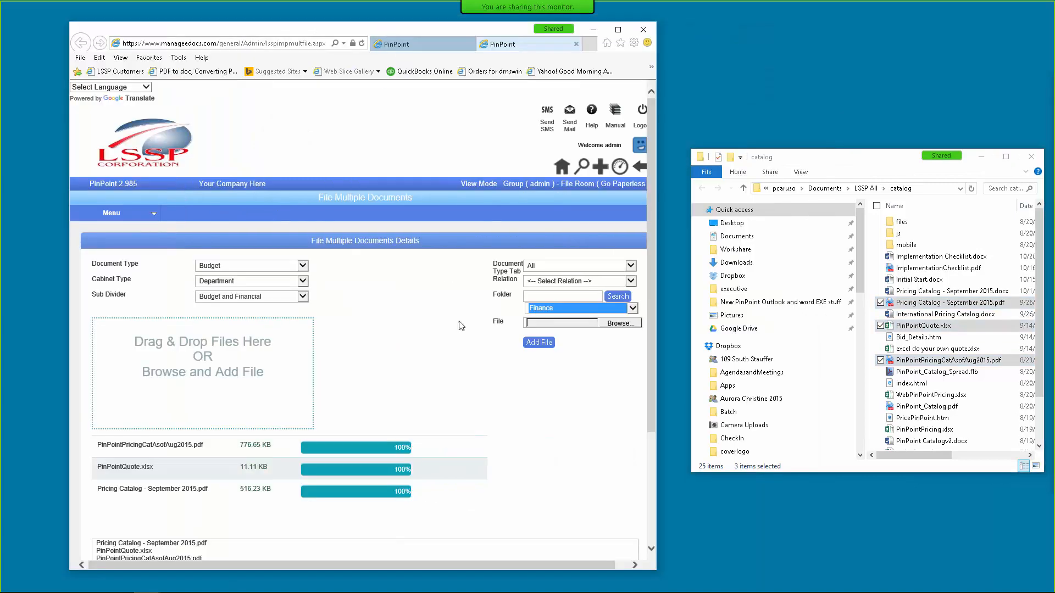
pyautogui.click(632, 309)
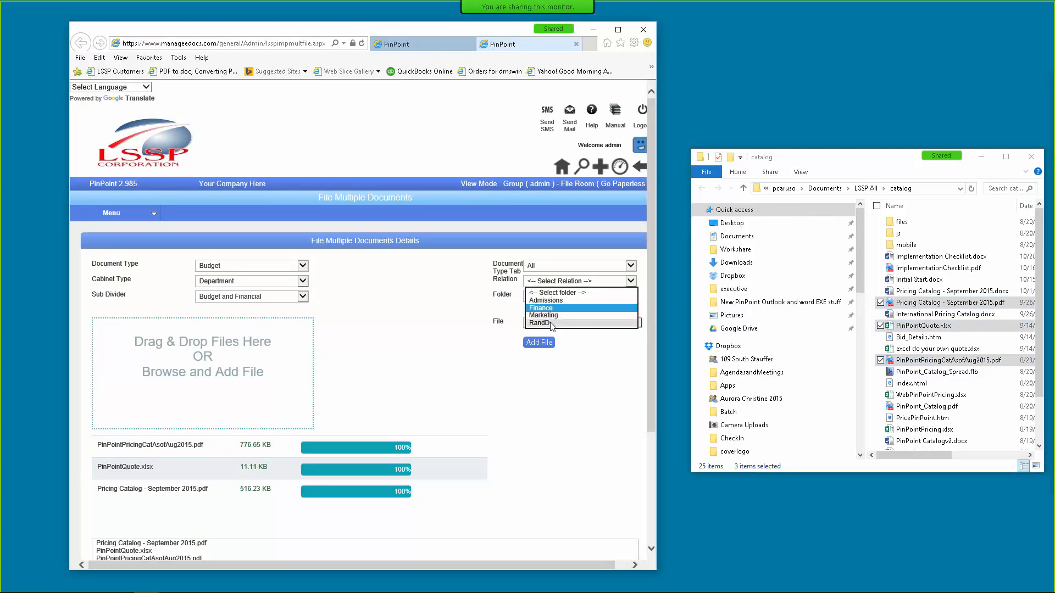
pyautogui.click(549, 323)
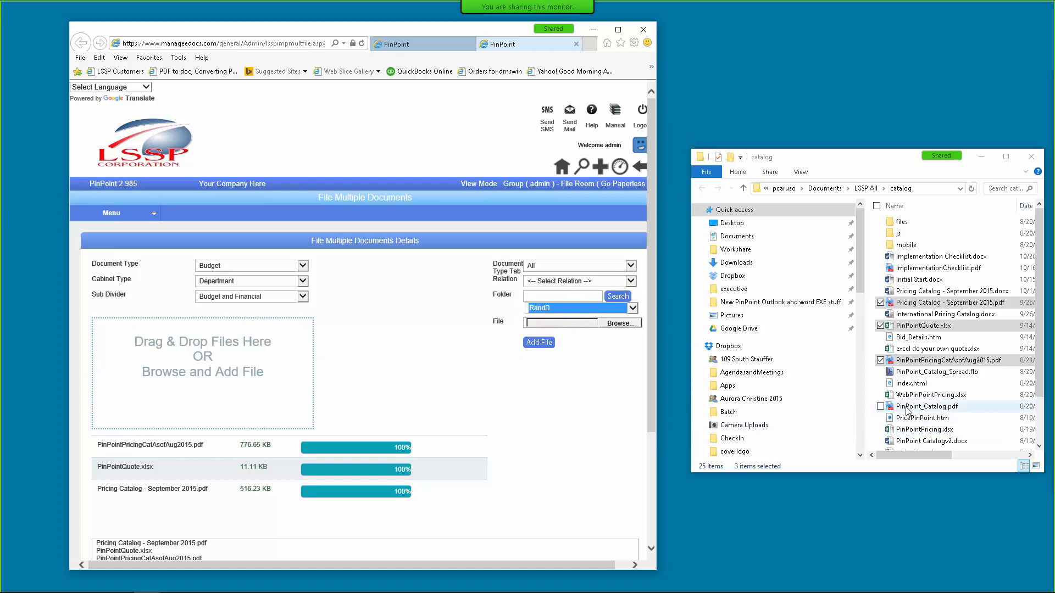
pyautogui.moveTo(908, 409); pyautogui.dragTo(263, 365)
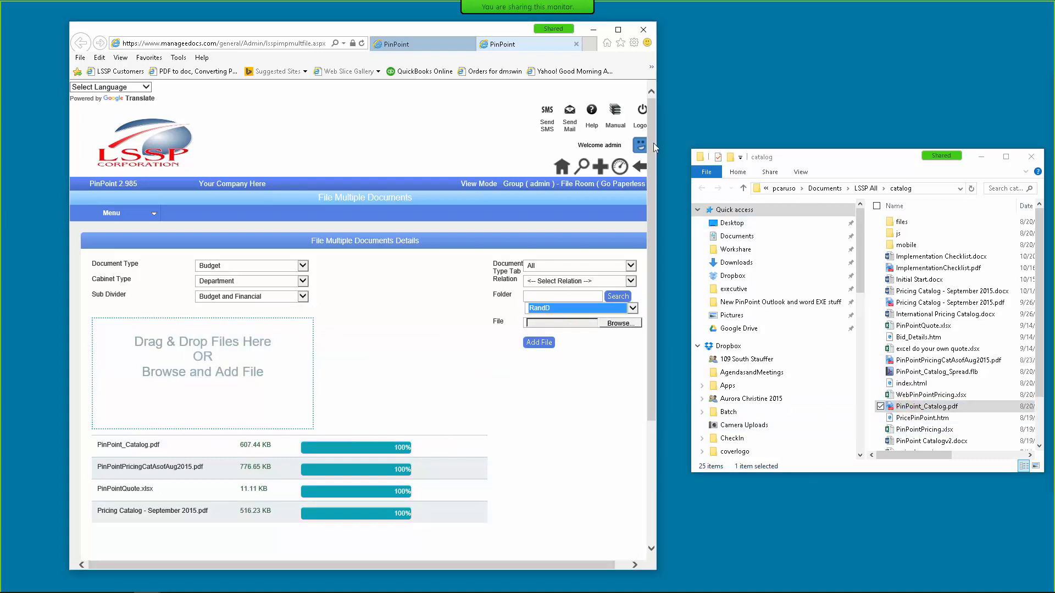
pyautogui.click(618, 29)
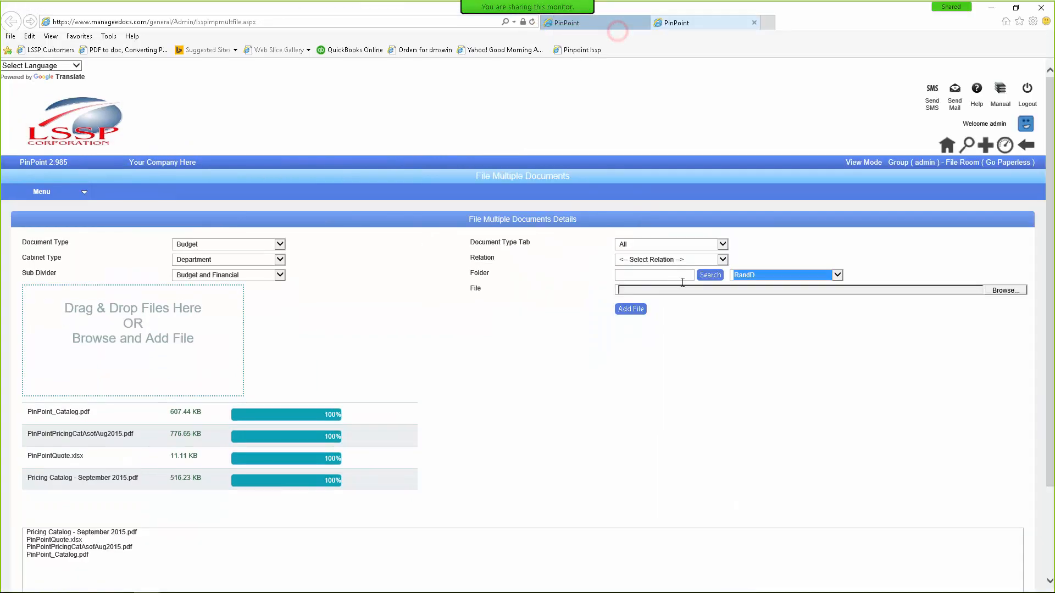
# Step: Import all four uploaded files with Import All, clearing the filing form
pyautogui.scroll(-2, 611, 309)
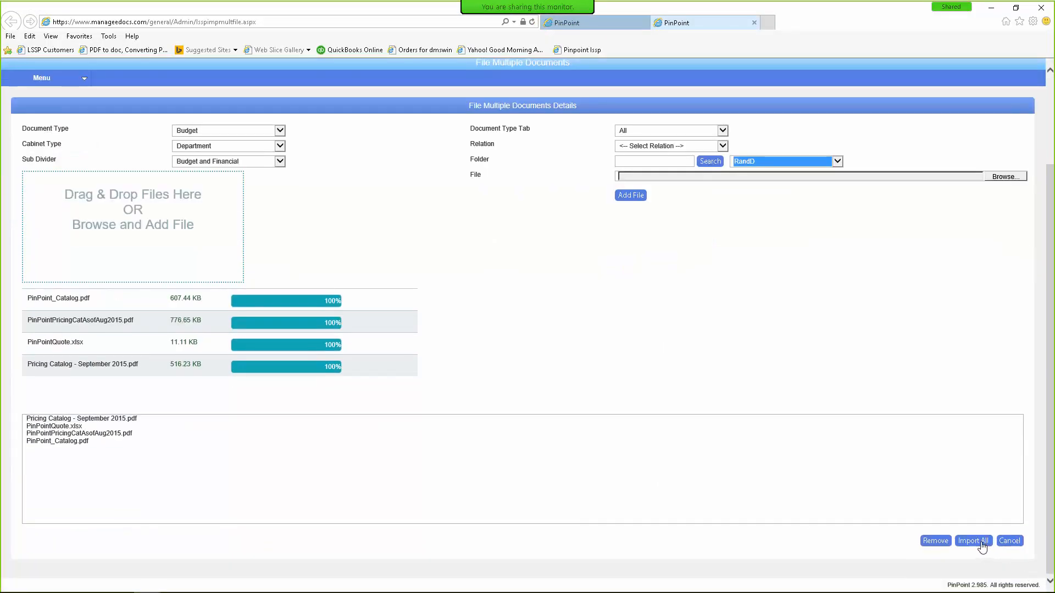
pyautogui.click(974, 542)
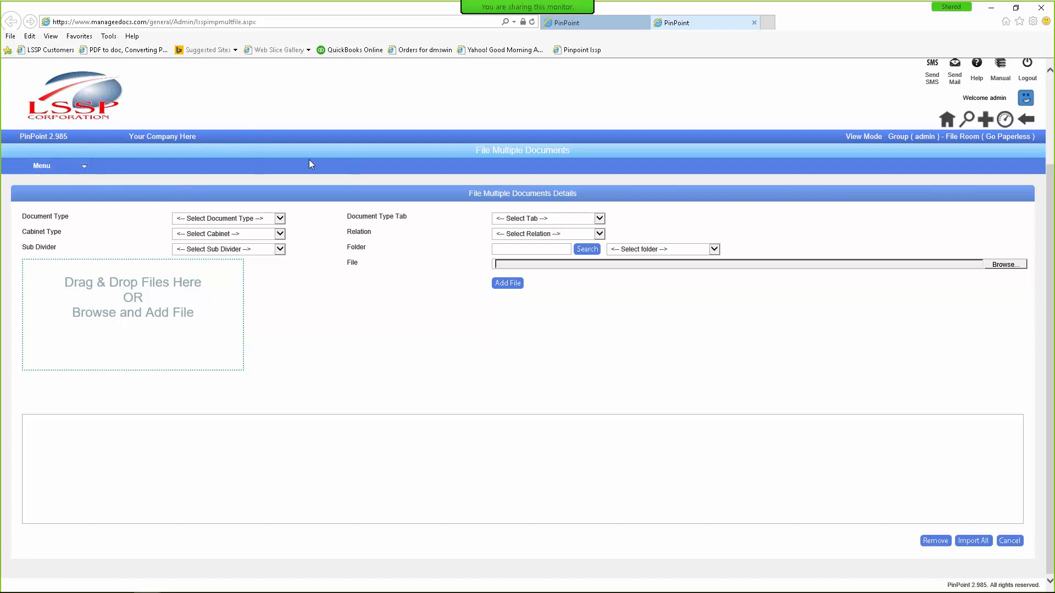
pyautogui.click(33, 168)
pyautogui.click(50, 166)
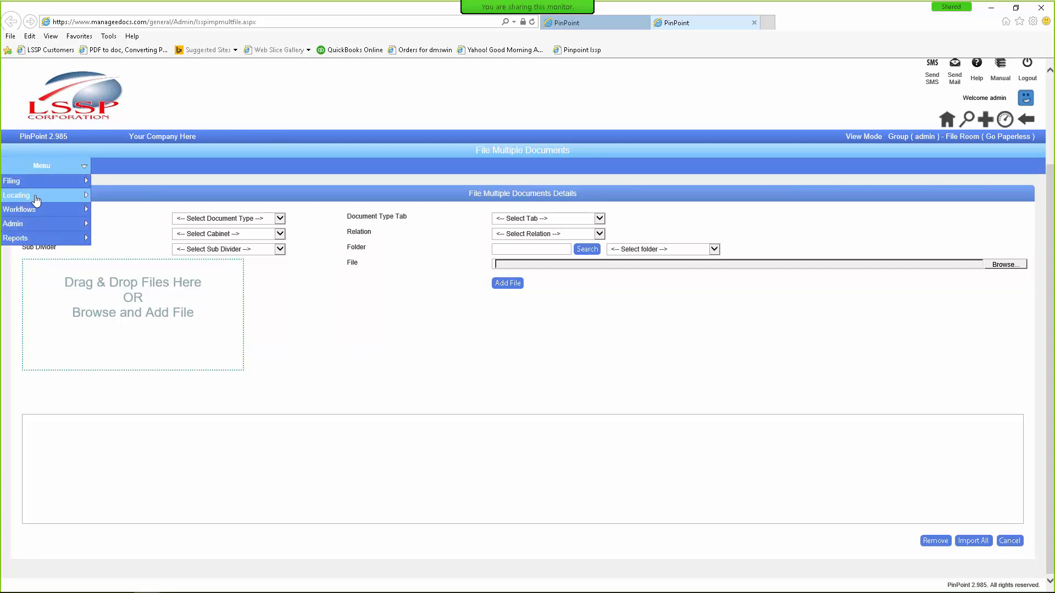
# Step: List the Department cabinet's Admissions folder documents in Folder Details and bring up their actions
pyautogui.moveTo(35, 199)
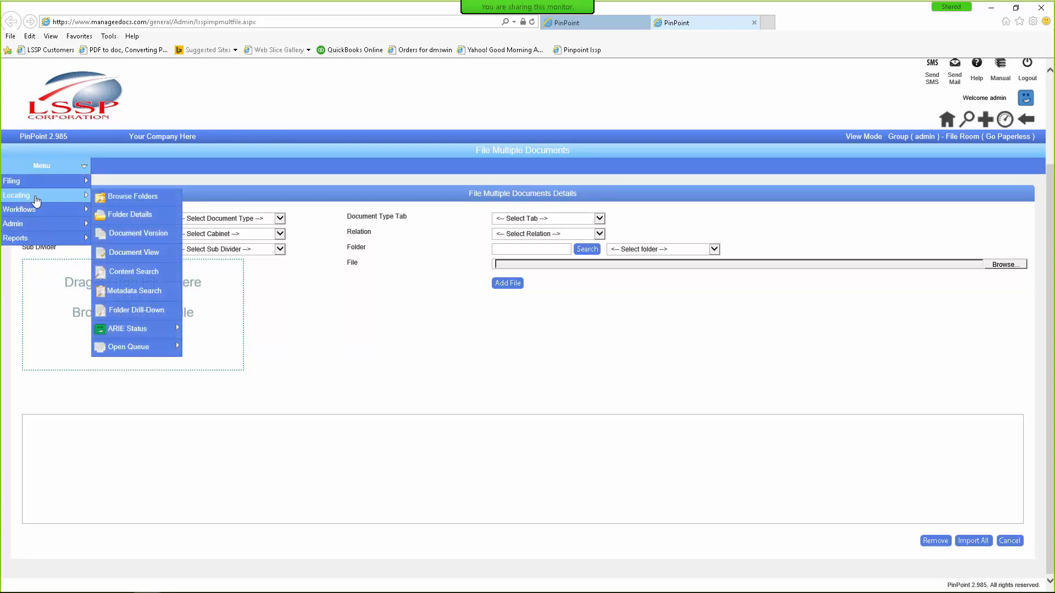
pyautogui.click(116, 215)
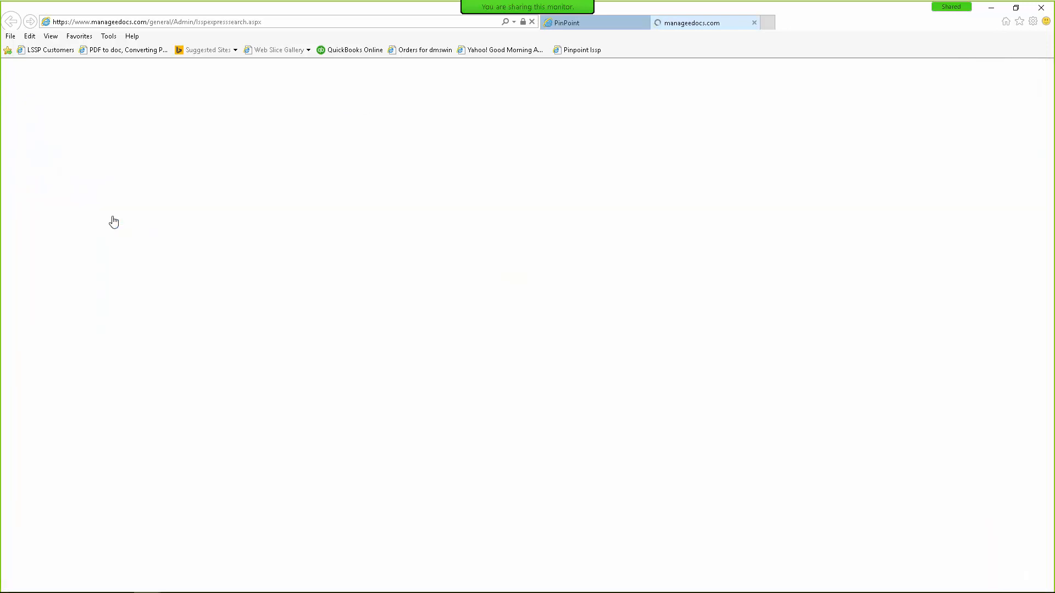
pyautogui.click(151, 260)
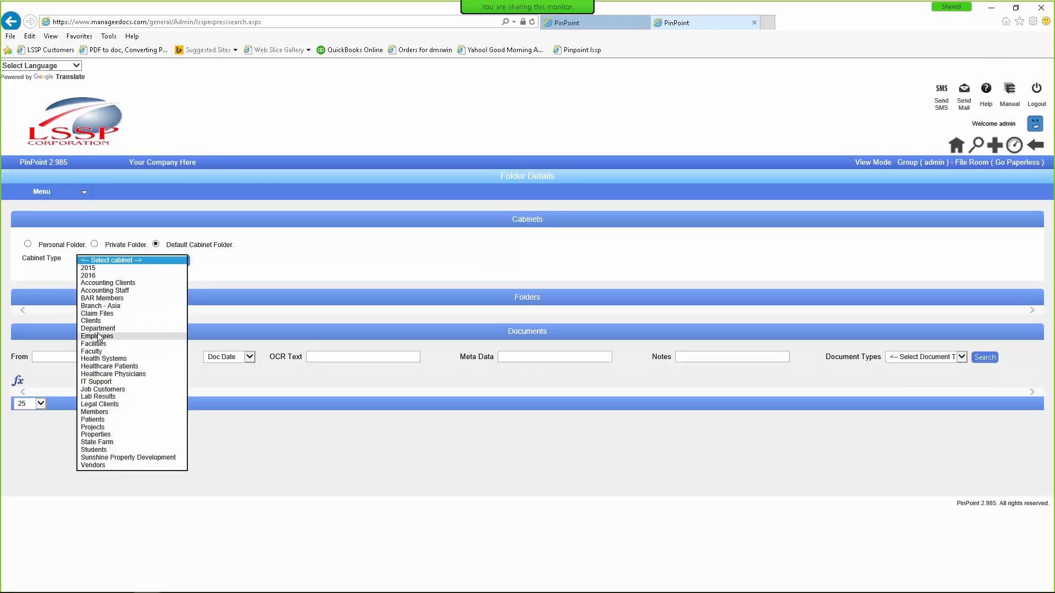
pyautogui.click(98, 329)
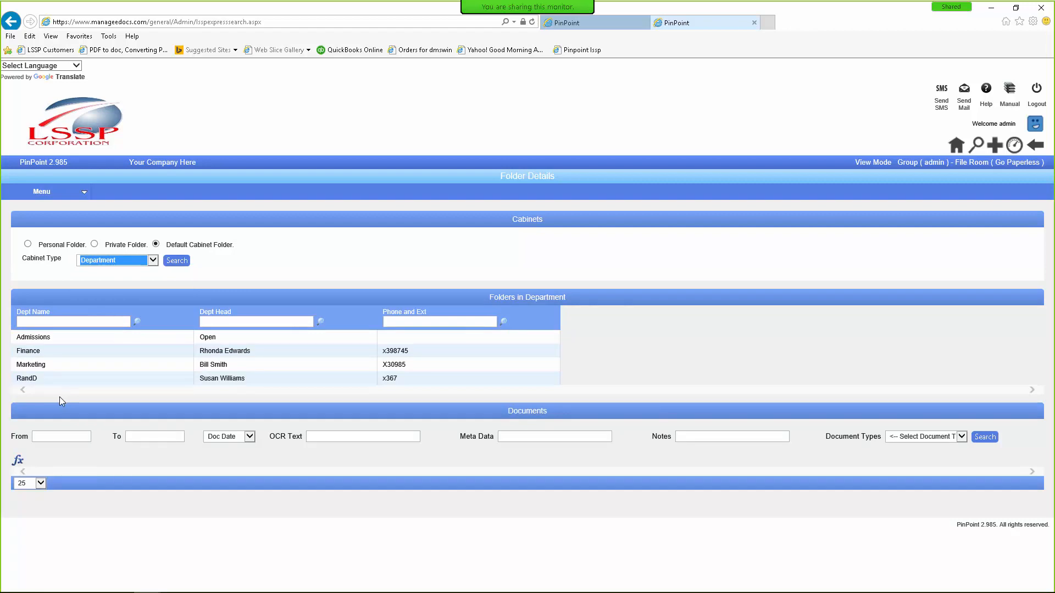
pyautogui.click(34, 338)
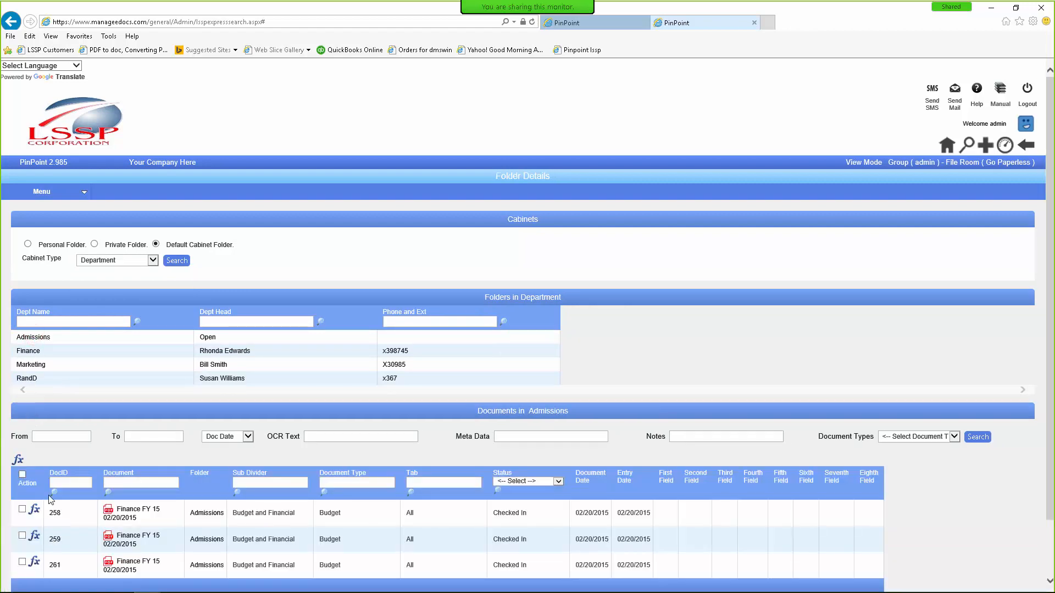
pyautogui.click(20, 464)
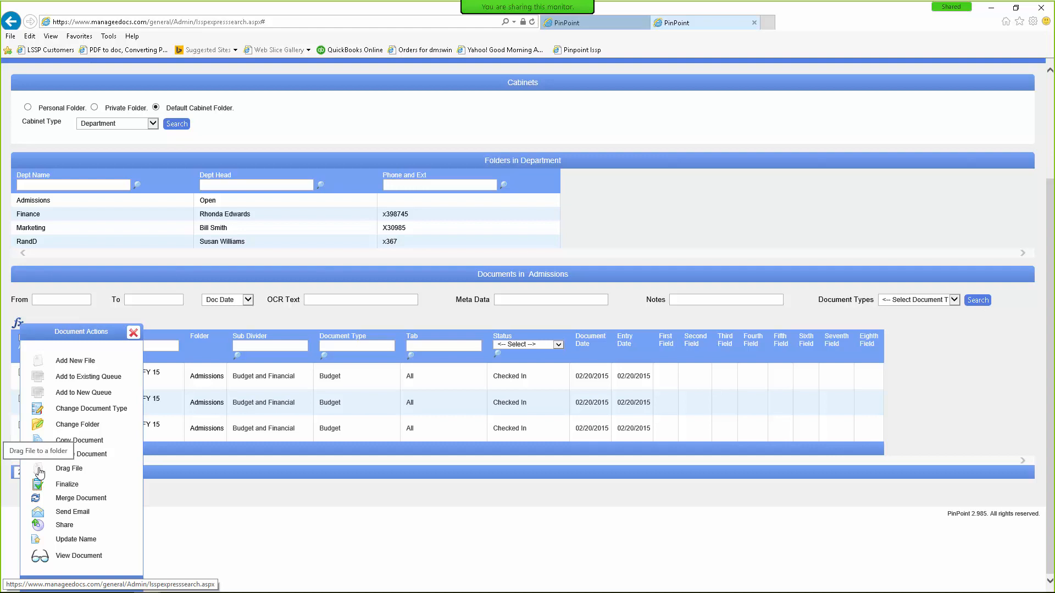
# Step: Upload both Pricing Catalog - September 2015 files, Implementation Checklist.docx and PinPointPricing.xlsx into drag-and-drop import
pyautogui.click(39, 471)
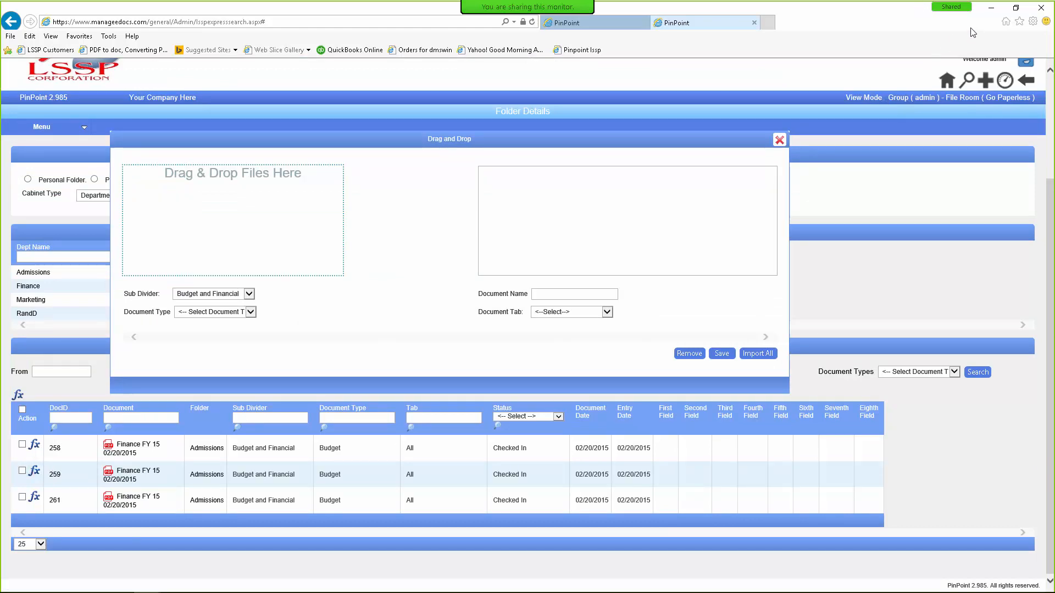
pyautogui.click(1015, 8)
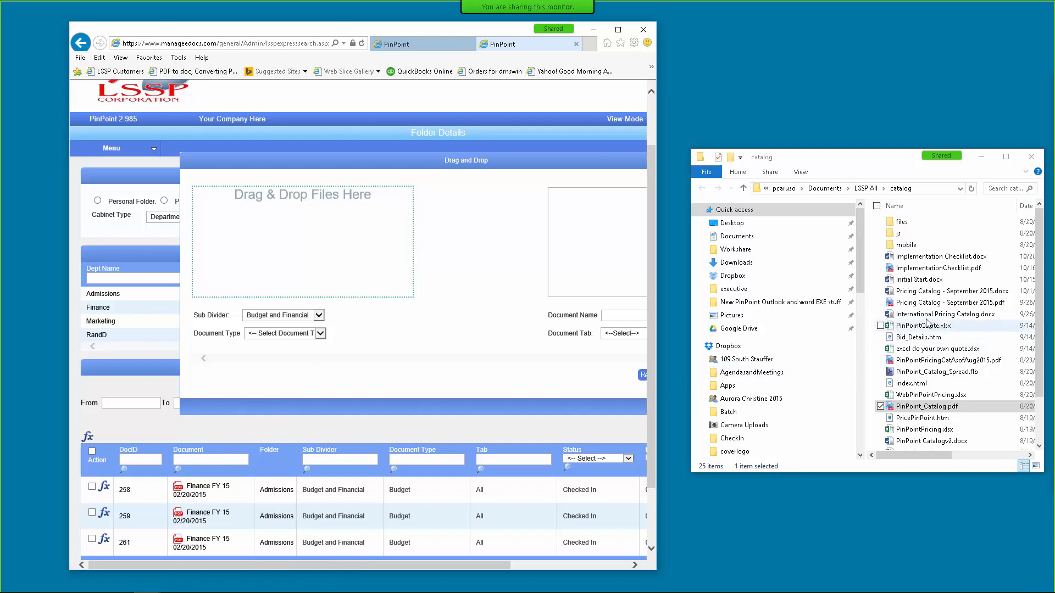
pyautogui.click(909, 302)
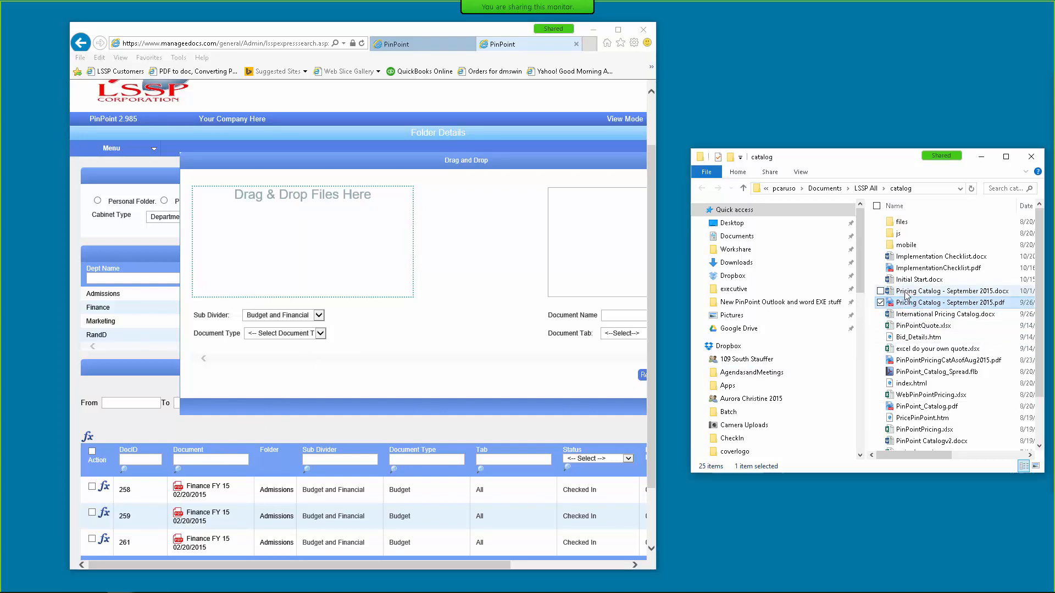
pyautogui.keyDown('ctrl'); pyautogui.click(905, 292); pyautogui.keyUp('ctrl')
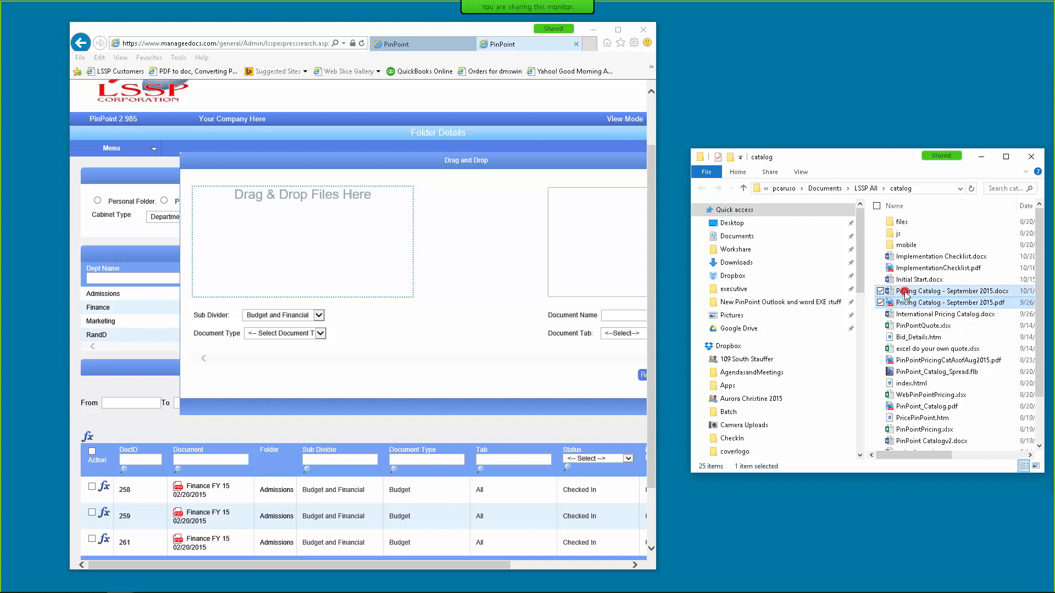
pyautogui.keyDown('ctrl'); pyautogui.click(903, 257); pyautogui.keyUp('ctrl')
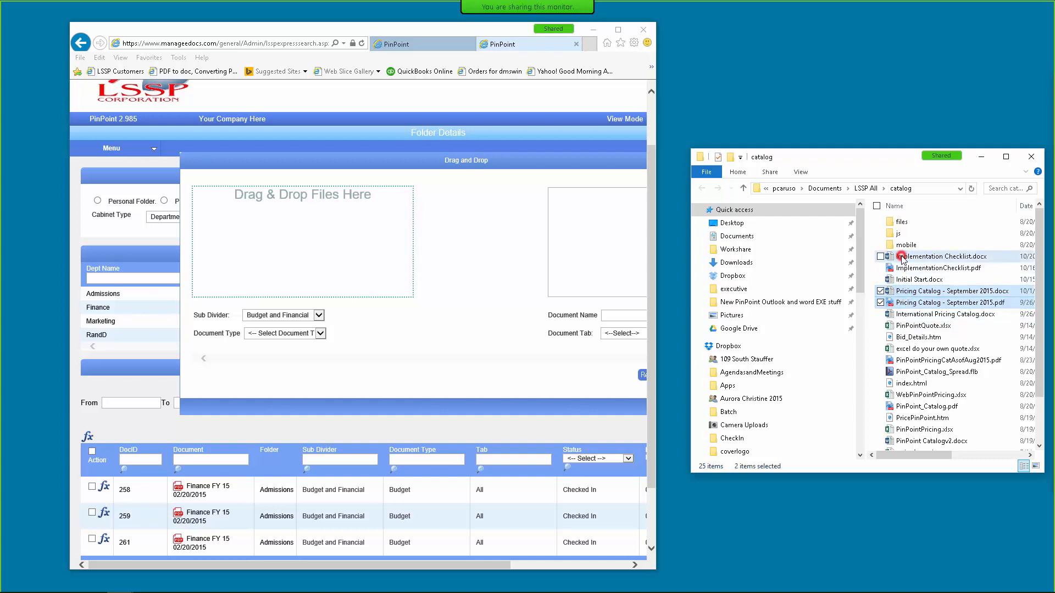
pyautogui.moveTo(900, 259); pyautogui.dragTo(310, 223)
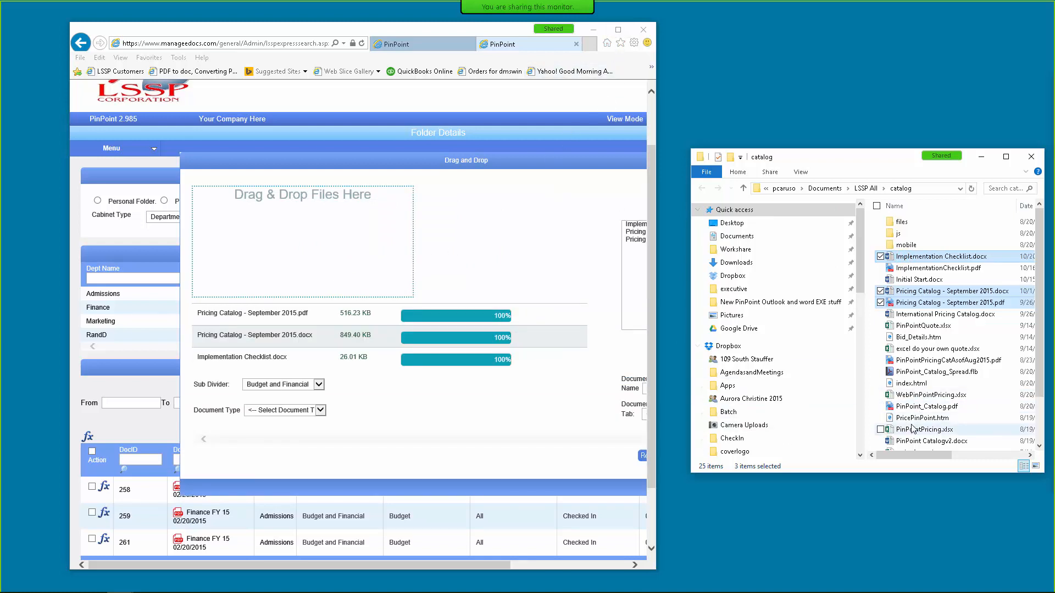
pyautogui.moveTo(900, 431); pyautogui.dragTo(307, 231)
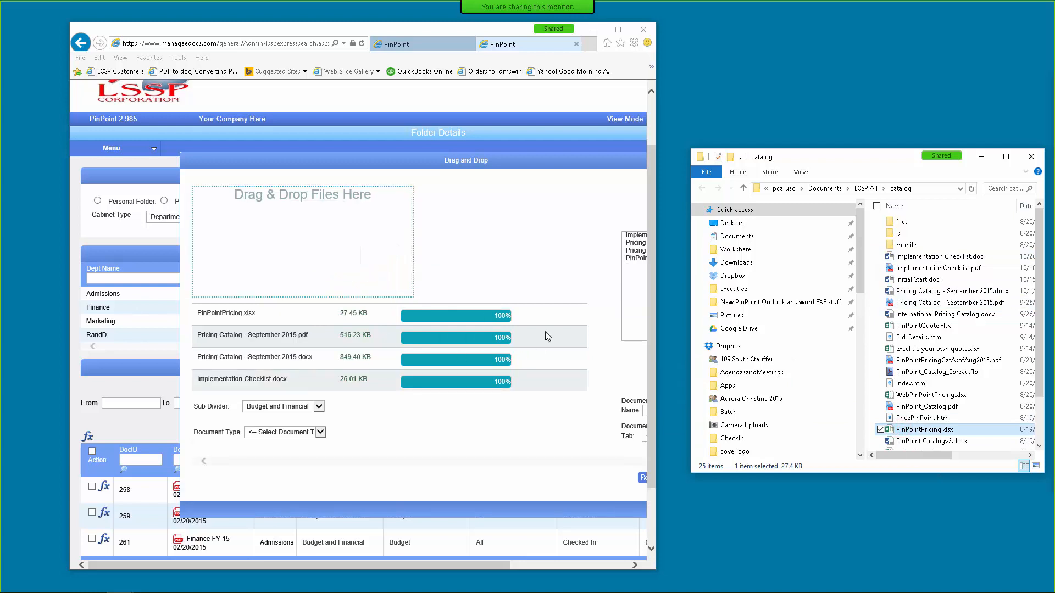
pyautogui.click(618, 30)
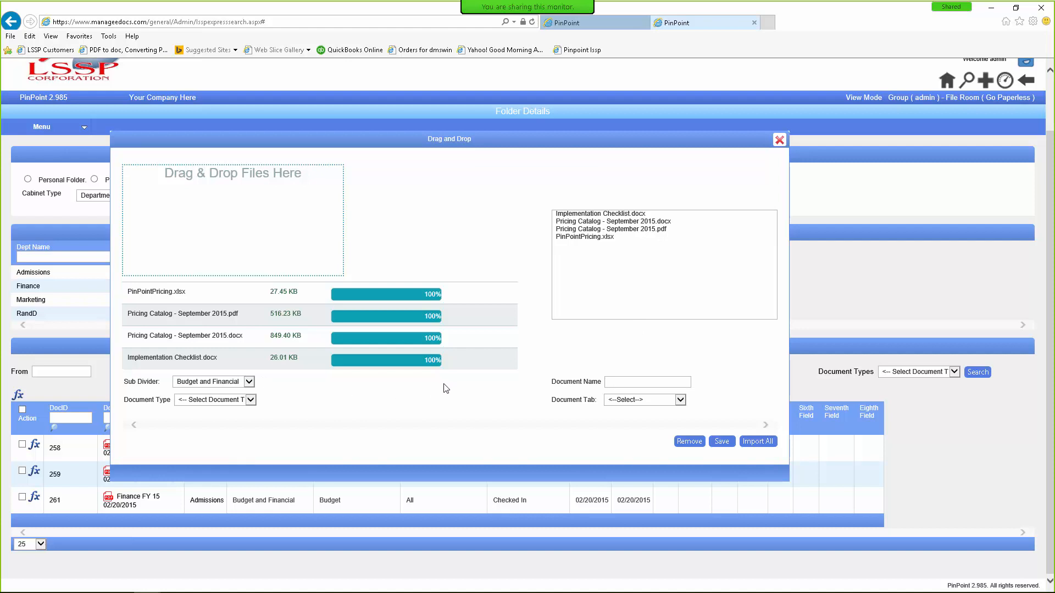
# Step: Set the document type to Budget and enter a placeholder document name 'dsfsadfsd'
pyautogui.click(615, 379)
pyautogui.click(250, 400)
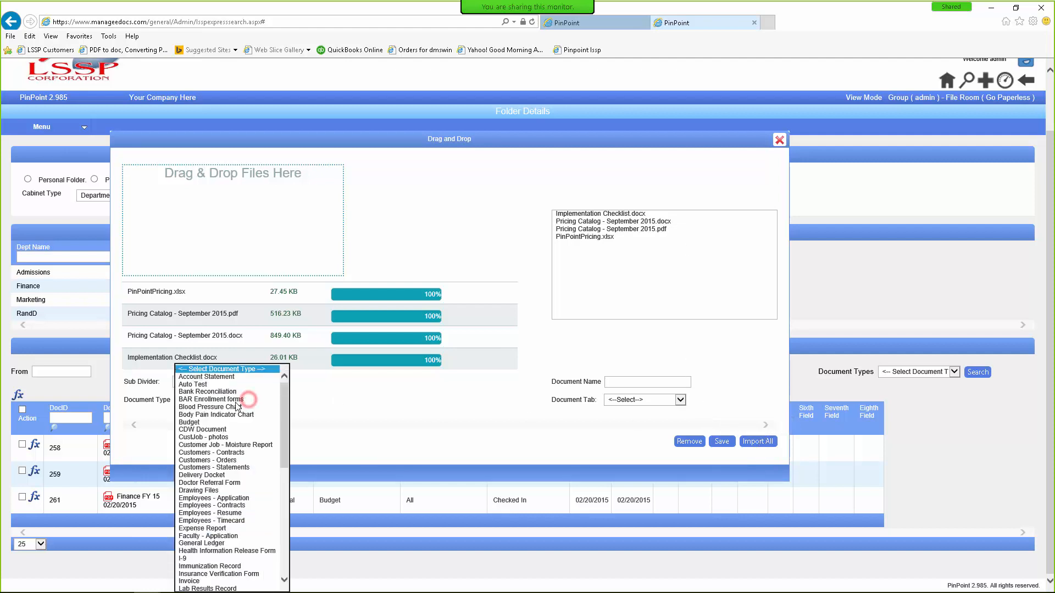
pyautogui.click(196, 423)
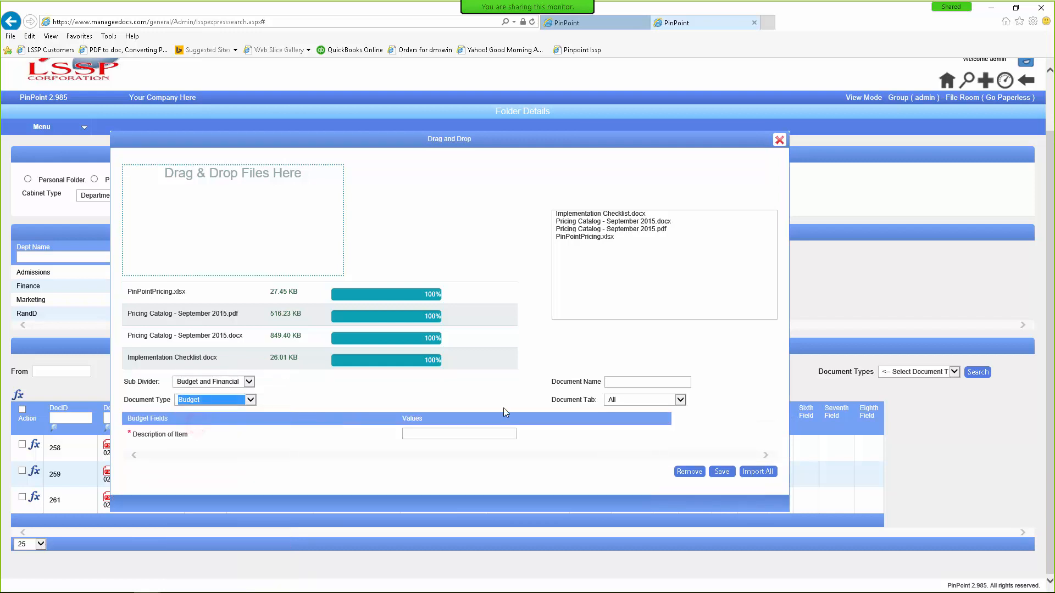
pyautogui.click(621, 383)
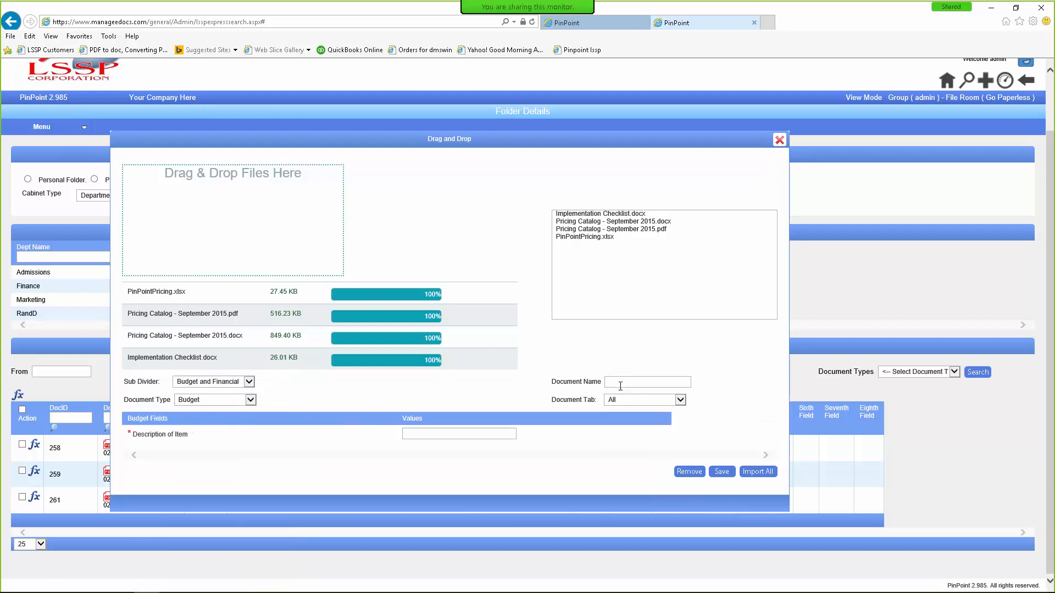
pyautogui.write('dsfsadfsd')
# Step: Save PinPointPricing.xlsx alone under Operations as Drawing Files named Drawing, with an originator
pyautogui.click(572, 237)
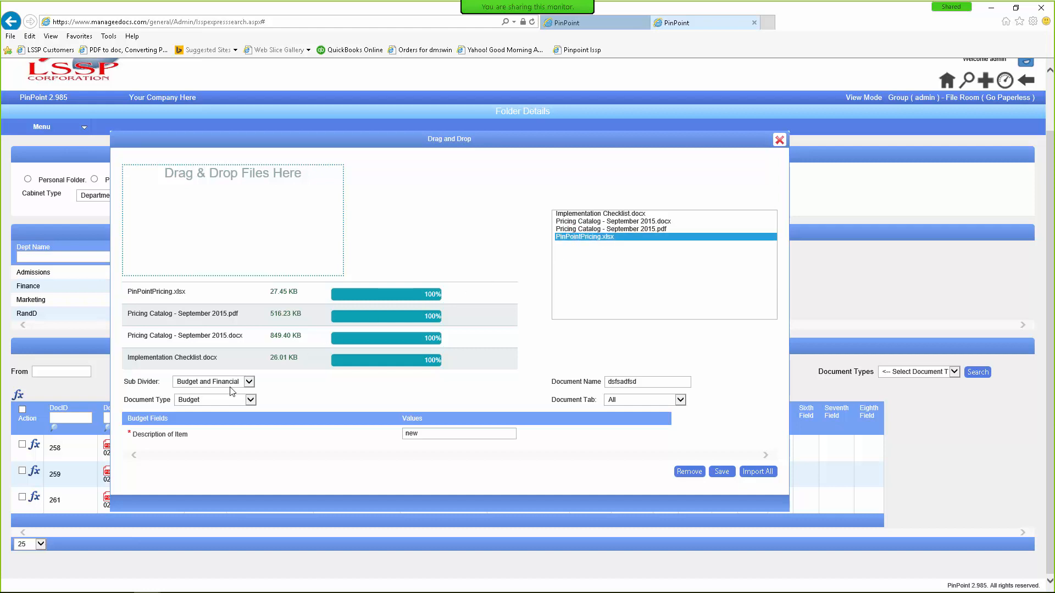
pyautogui.click(249, 381)
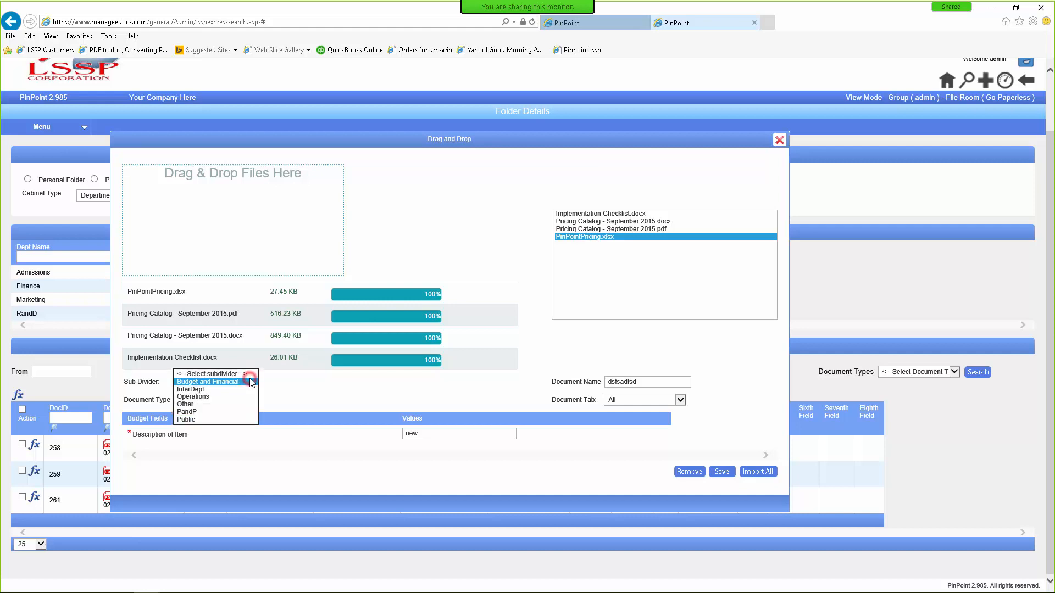
pyautogui.click(198, 397)
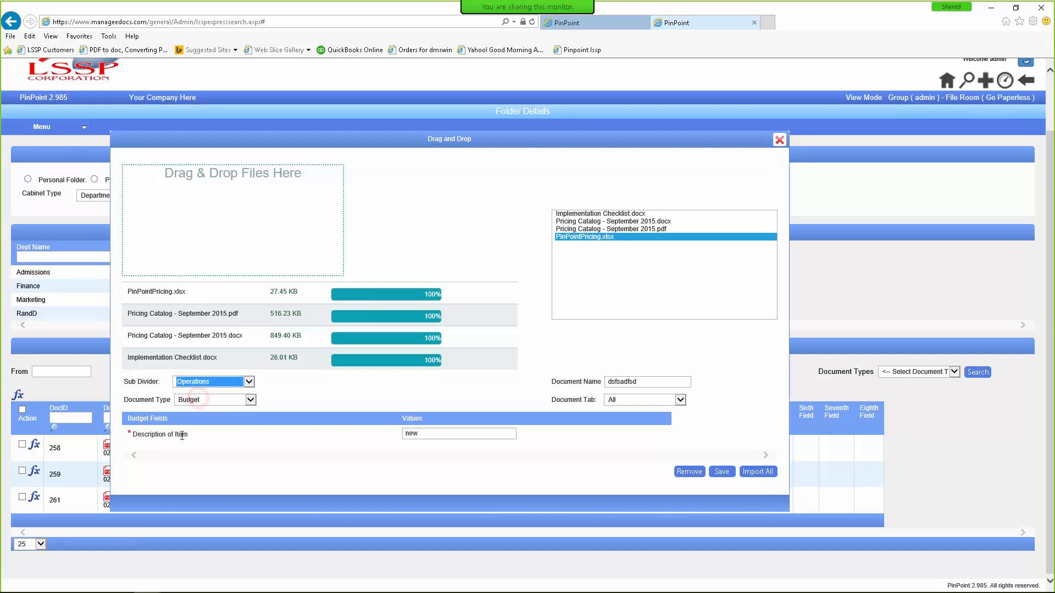
pyautogui.click(251, 397)
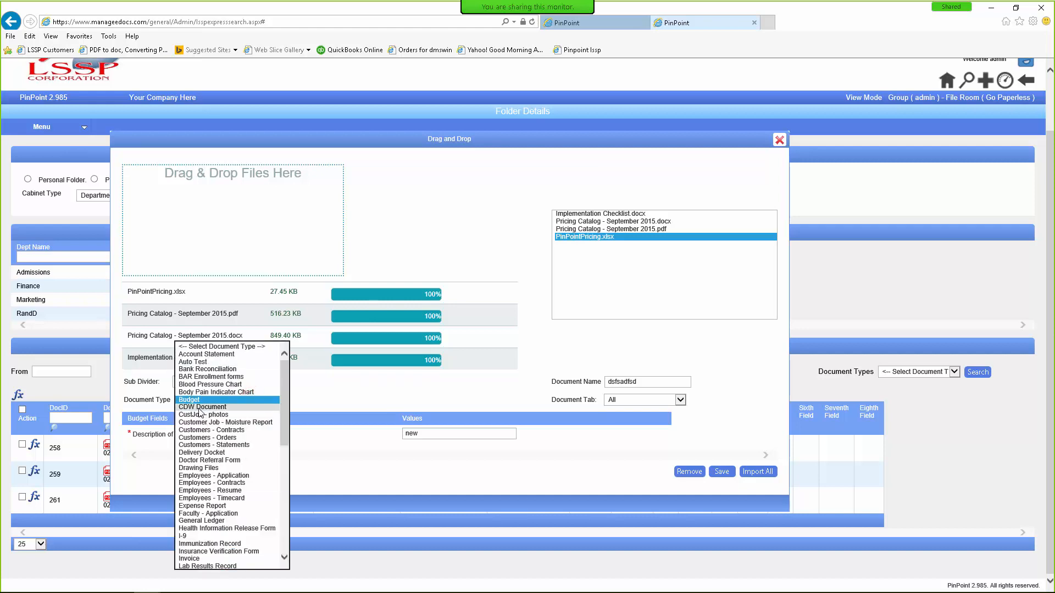
pyautogui.click(193, 467)
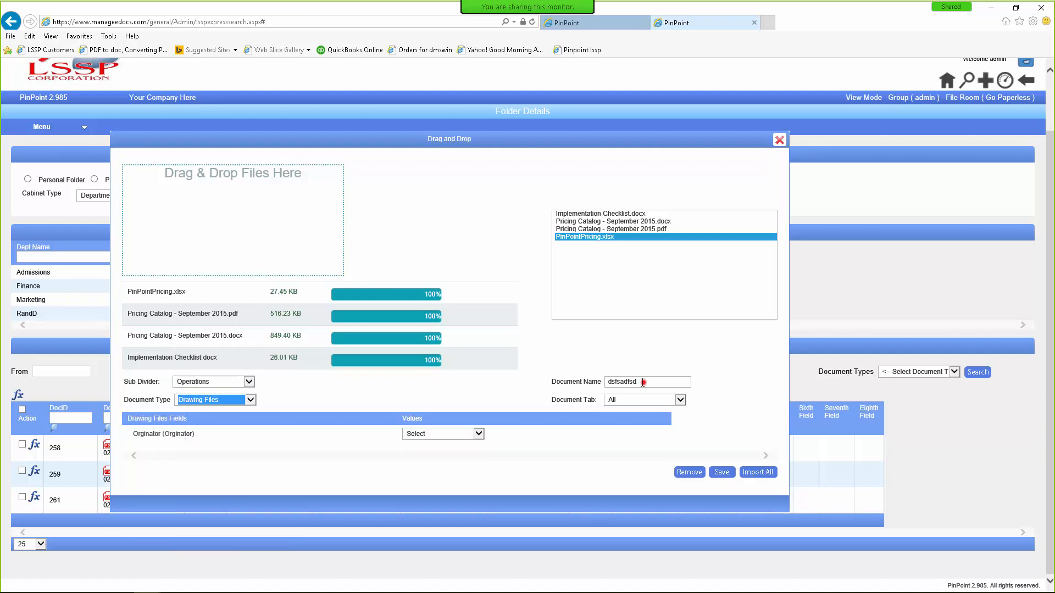
pyautogui.doubleClick(643, 383)
pyautogui.write('Drawing')
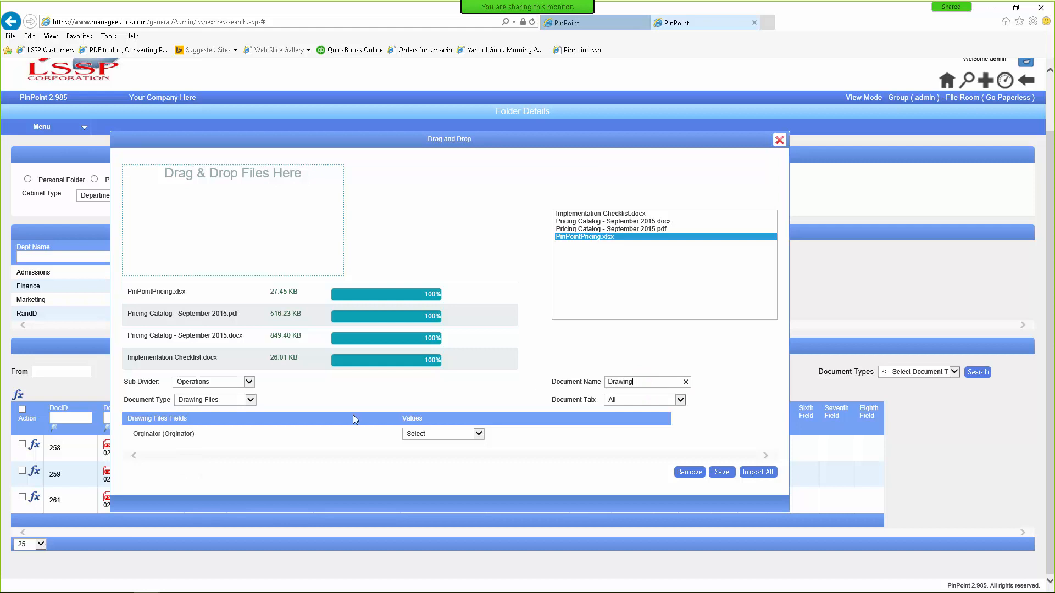
pyautogui.click(478, 434)
pyautogui.click(427, 449)
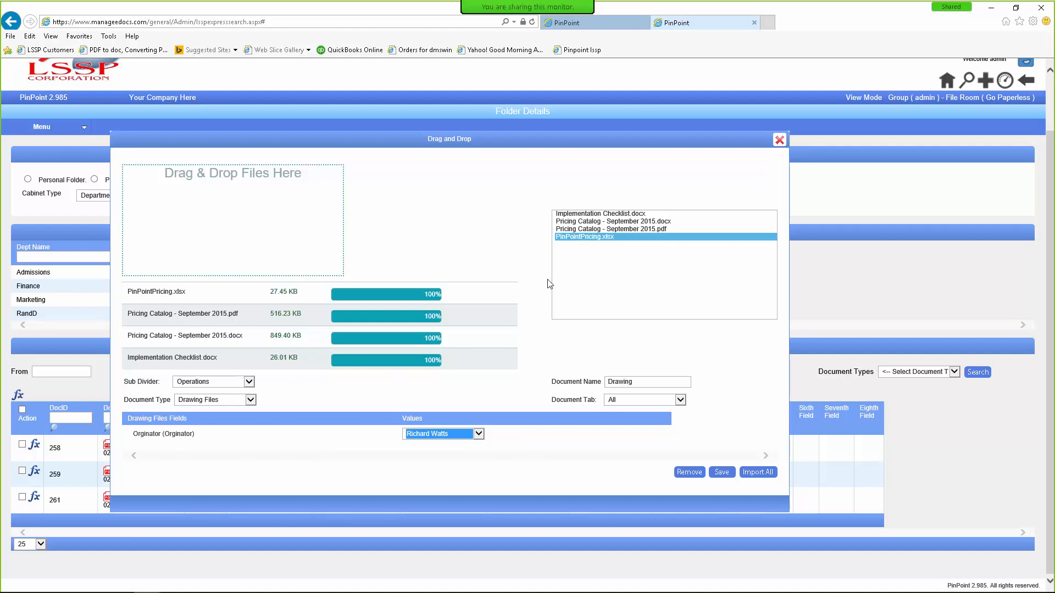
pyautogui.click(722, 473)
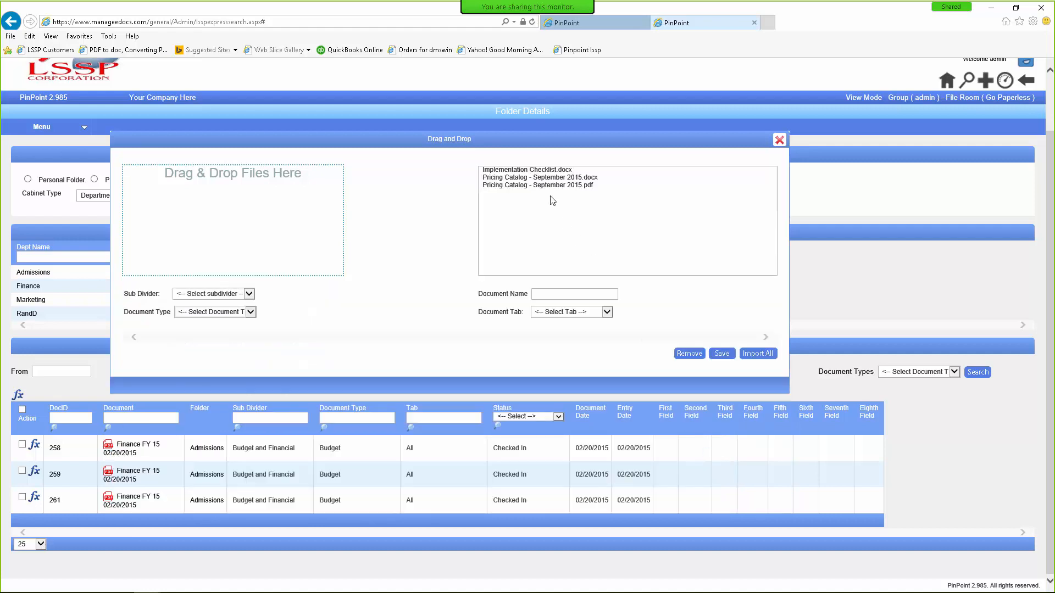
# Step: Import the other three files under Operations as General Ledger 'The last 3' with an account number
pyautogui.click(506, 172)
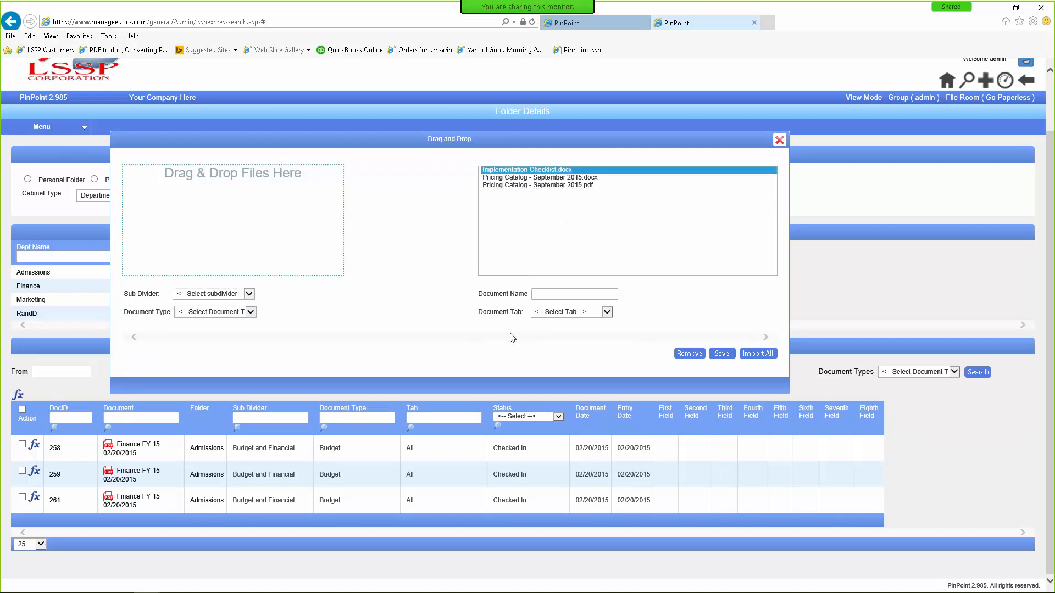
pyautogui.click(527, 186)
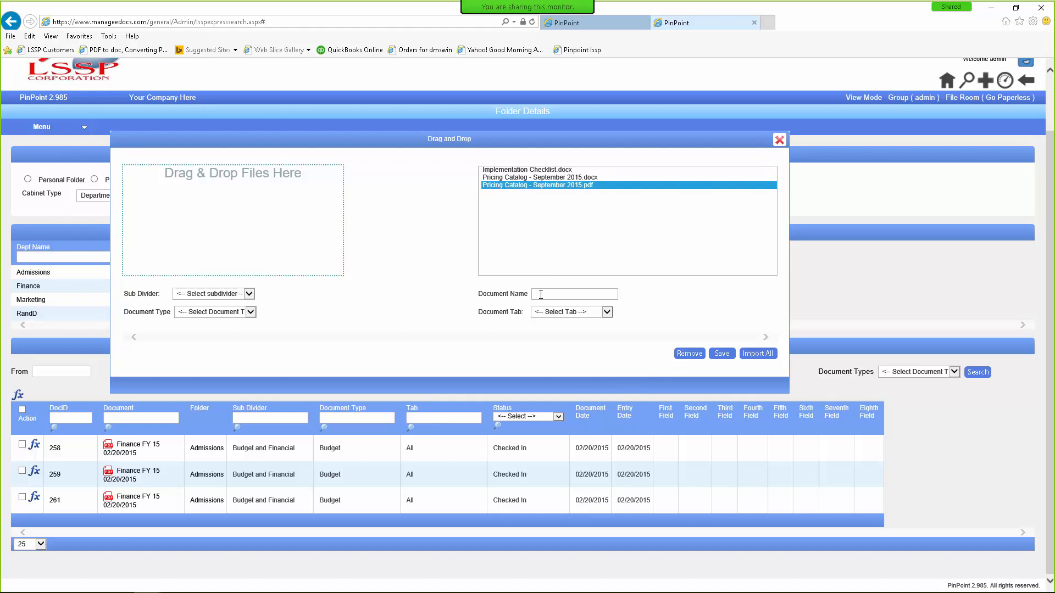
pyautogui.write('The last 3')
pyautogui.click(249, 294)
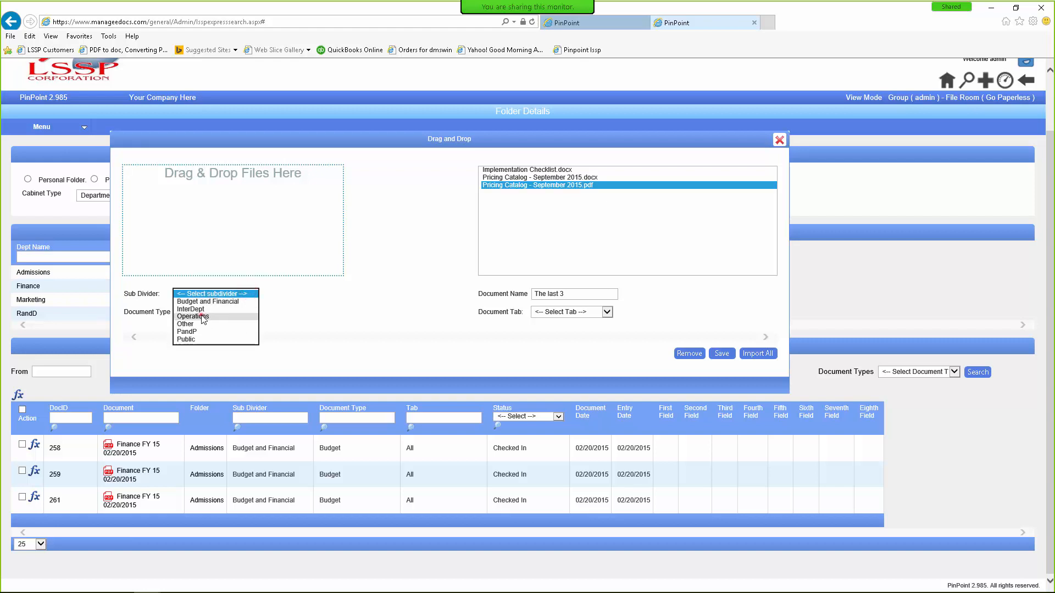
pyautogui.click(205, 321)
pyautogui.click(250, 312)
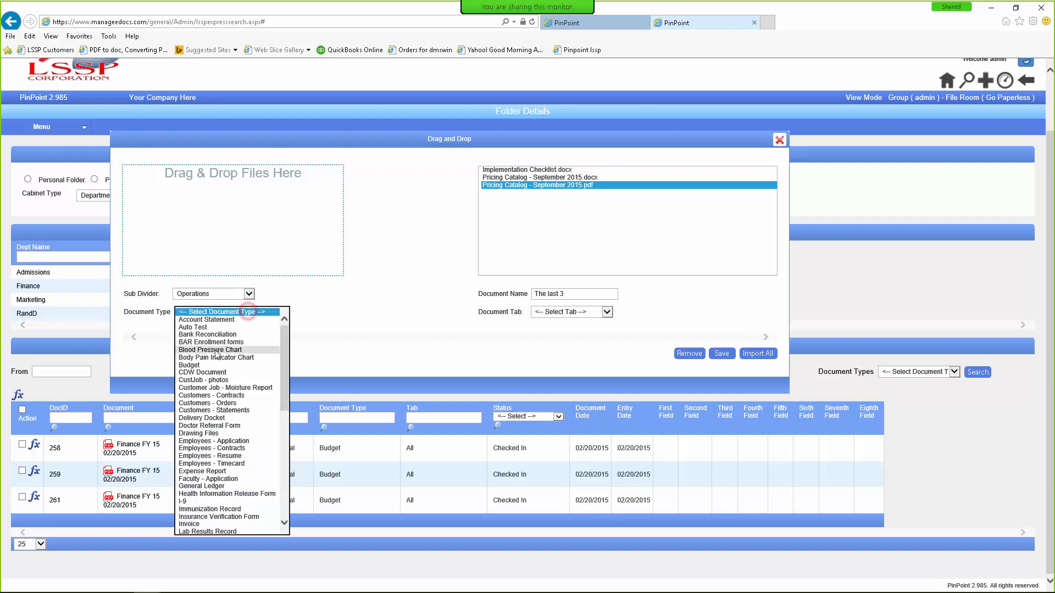
pyautogui.click(199, 487)
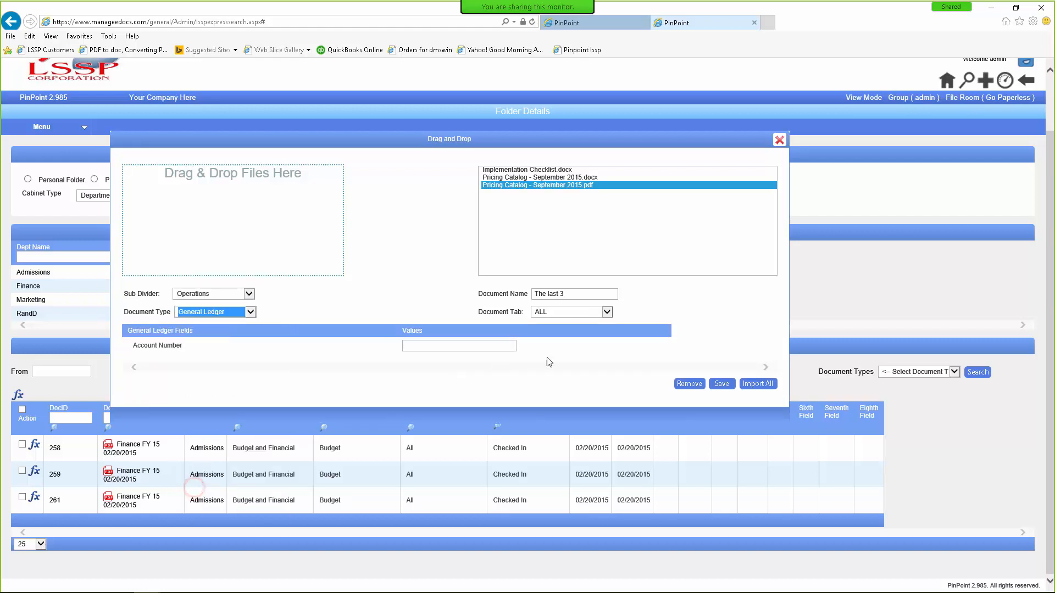
pyautogui.click(473, 350)
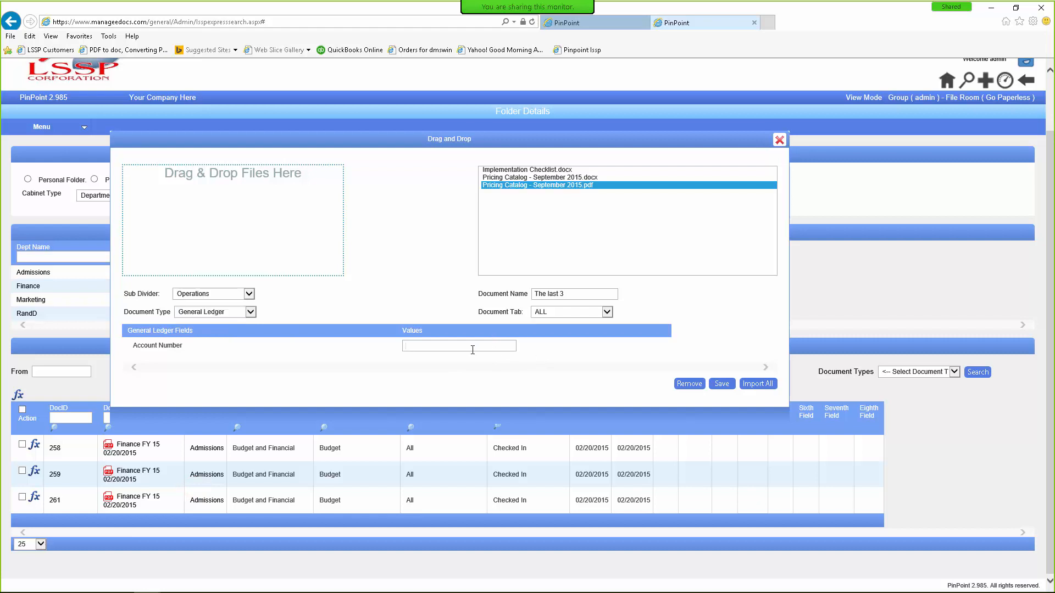
pyautogui.click(757, 384)
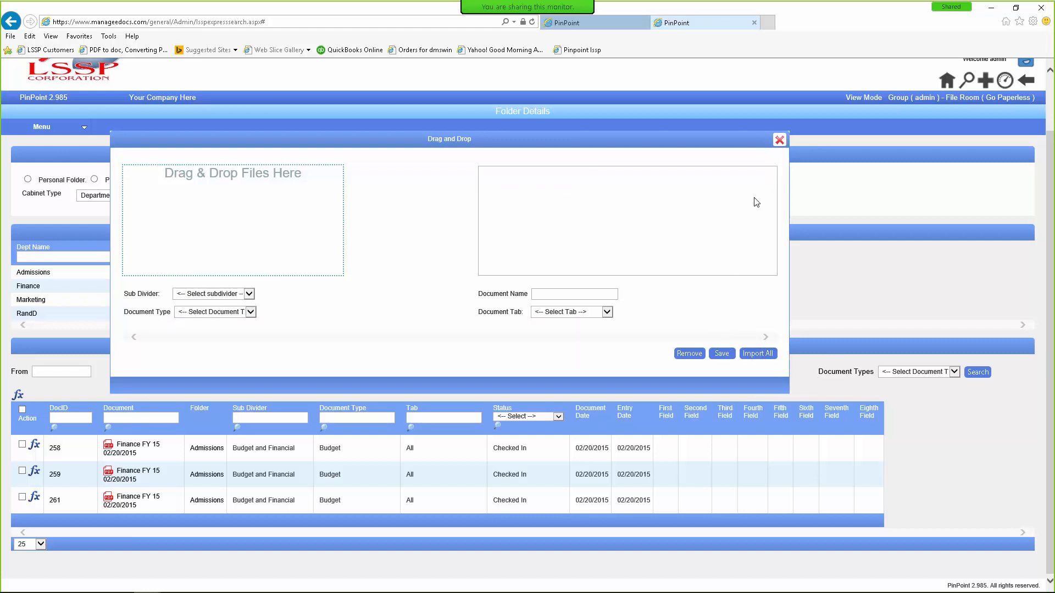
pyautogui.click(779, 139)
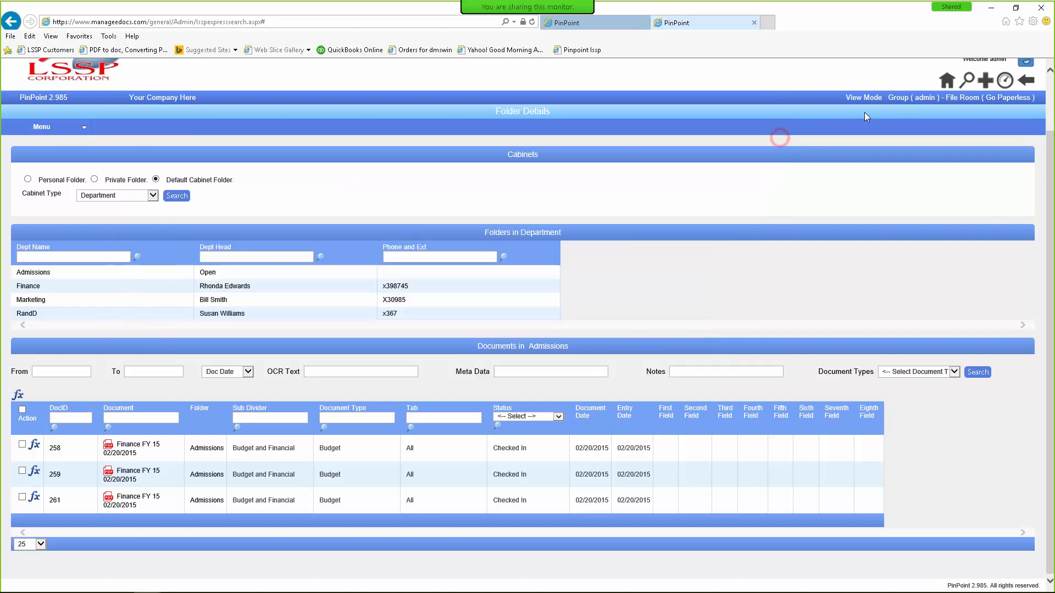
# Step: Save Regular Dashboard as the admin profile's Favorite Dashboard, replacing Express Dashboard
pyautogui.click(1002, 80)
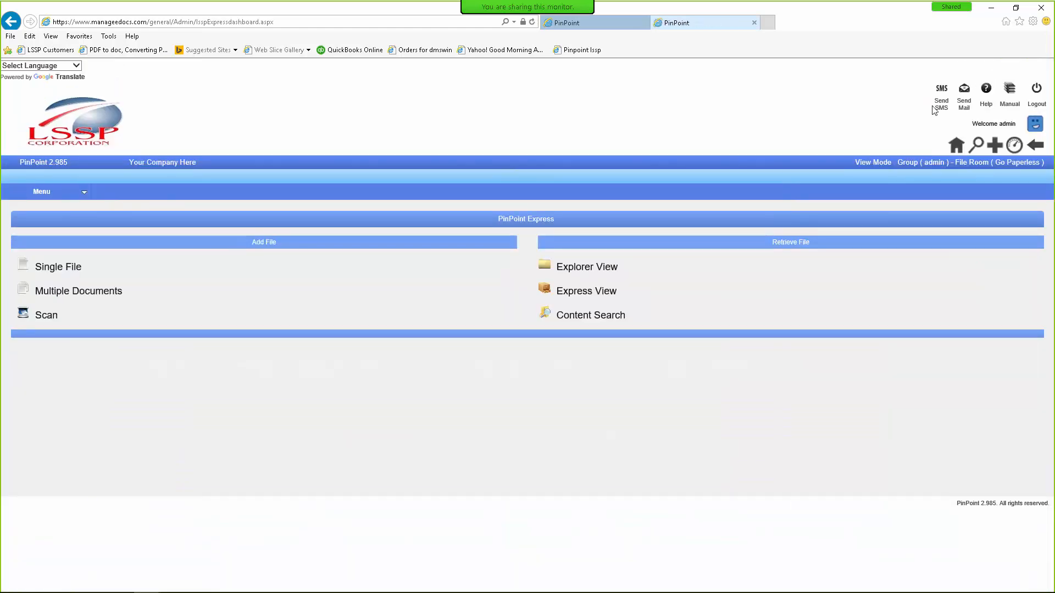
pyautogui.click(997, 124)
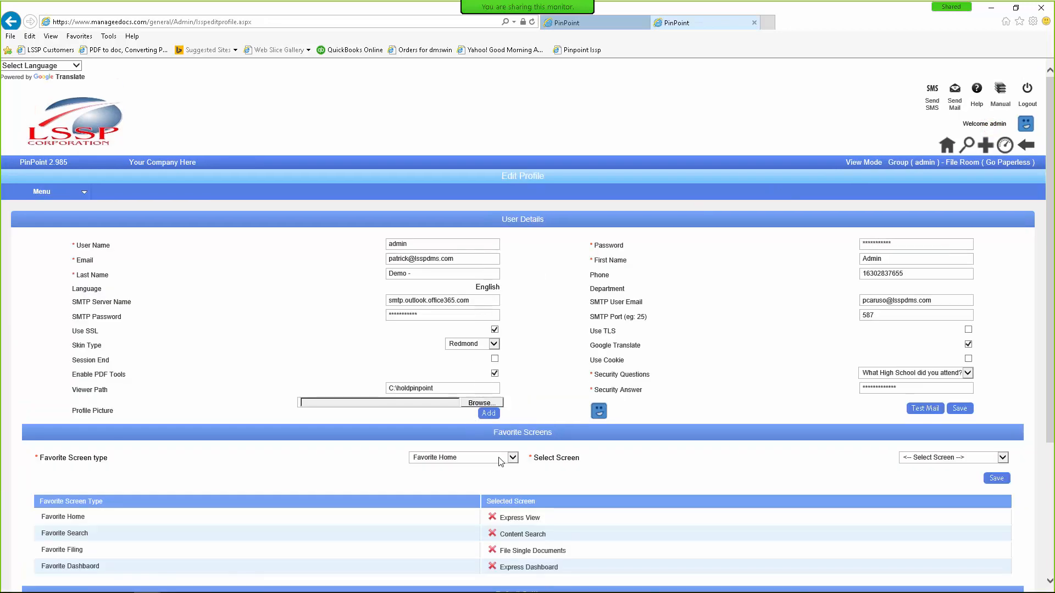
pyautogui.click(500, 461)
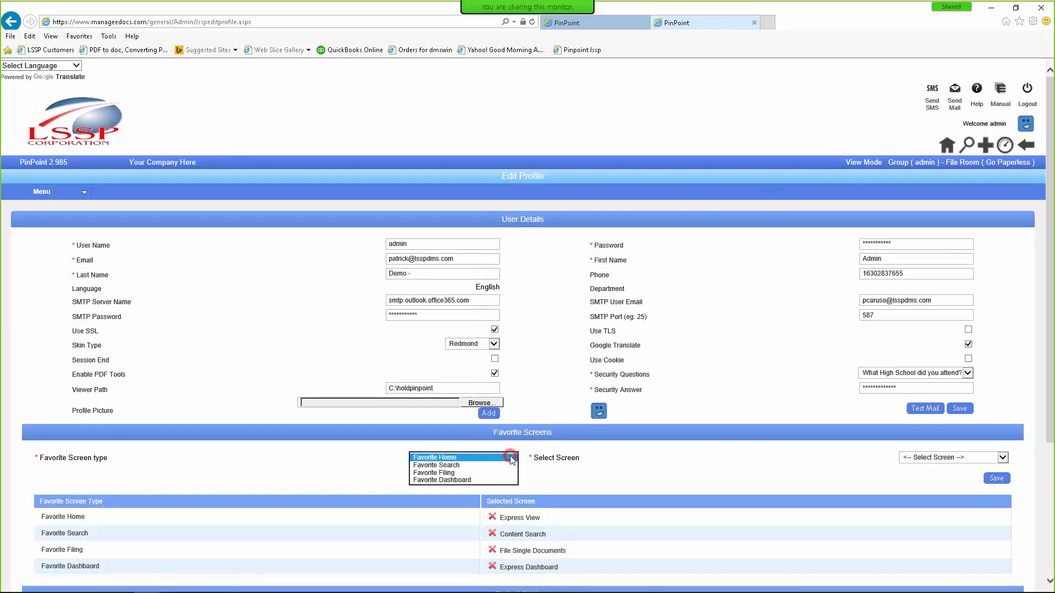
pyautogui.click(463, 480)
pyautogui.click(930, 458)
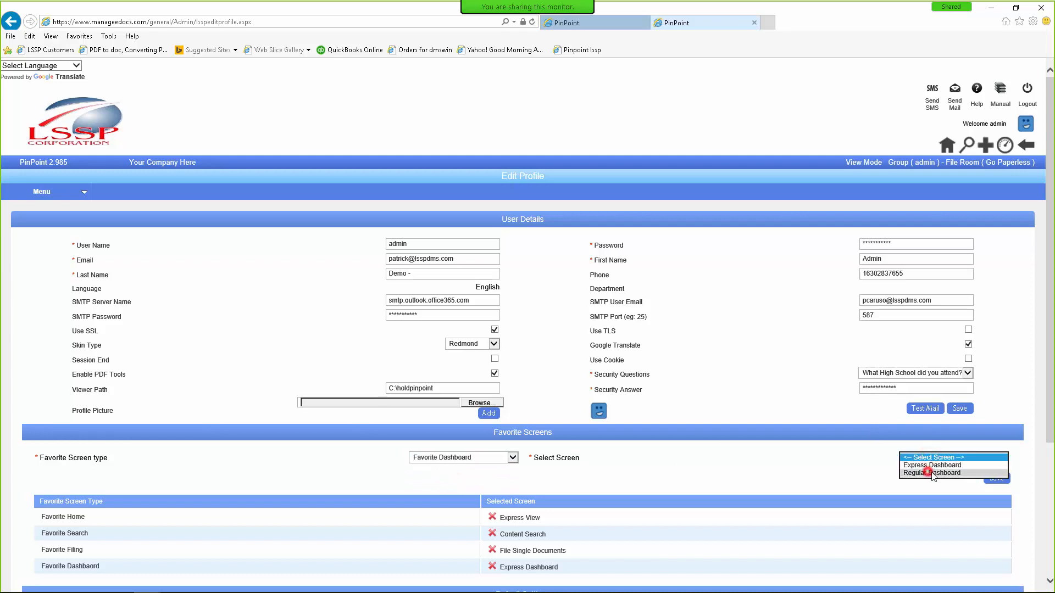
pyautogui.click(930, 474)
pyautogui.click(997, 478)
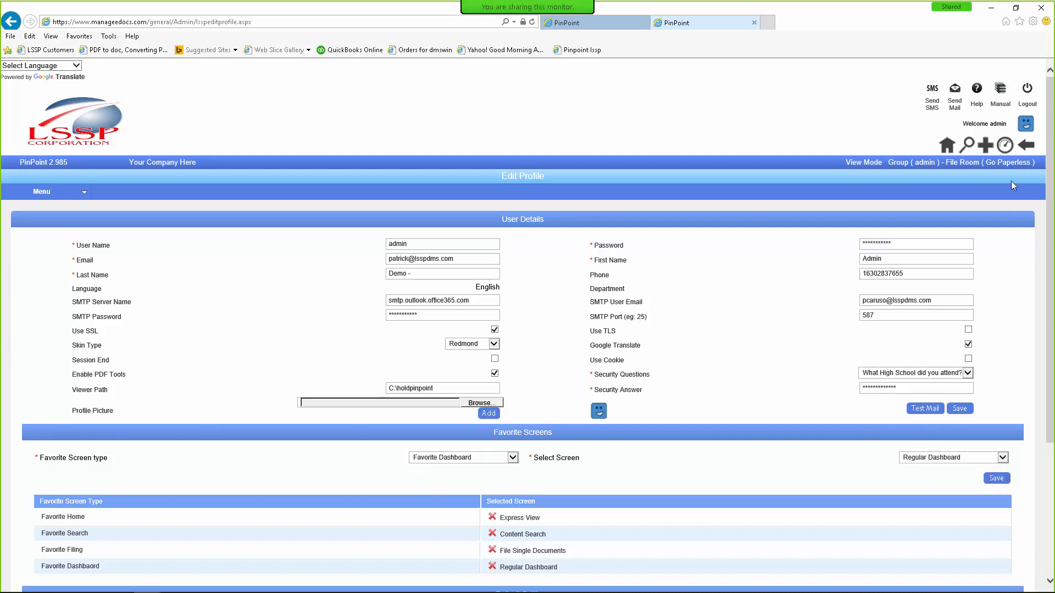
pyautogui.click(1004, 144)
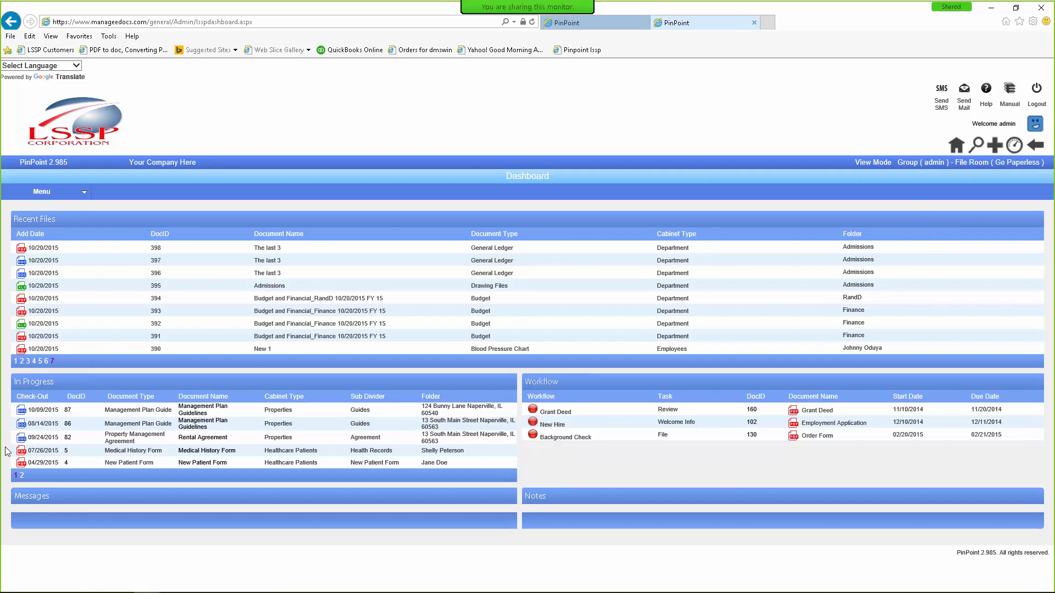
# Step: In Folder Details, choose the Department cabinet and list the Admissions folder's documents
pyautogui.moveTo(34, 592)
pyautogui.click(41, 193)
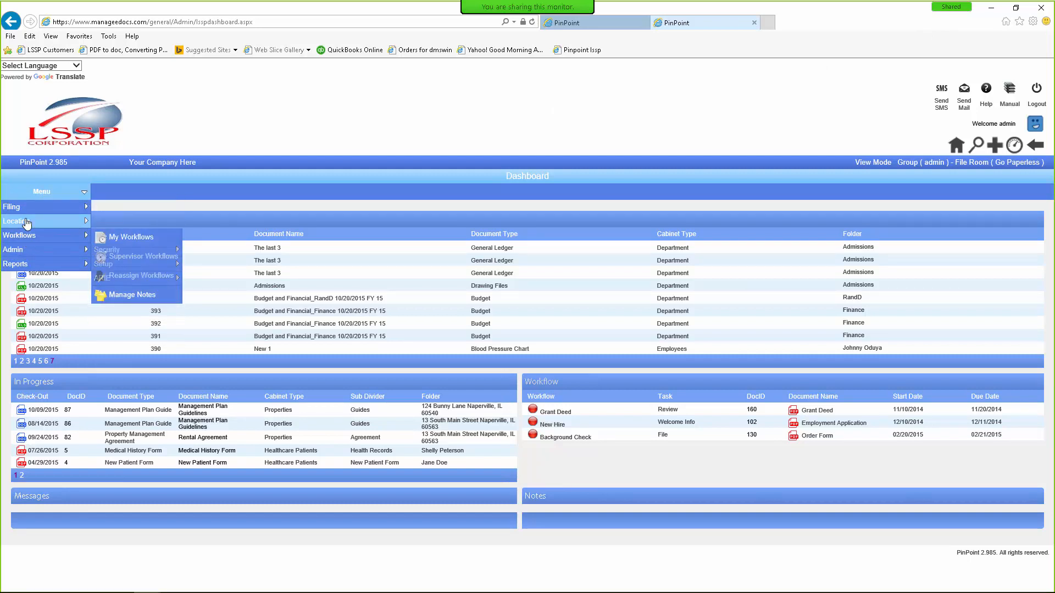
pyautogui.moveTo(26, 222)
pyautogui.click(121, 242)
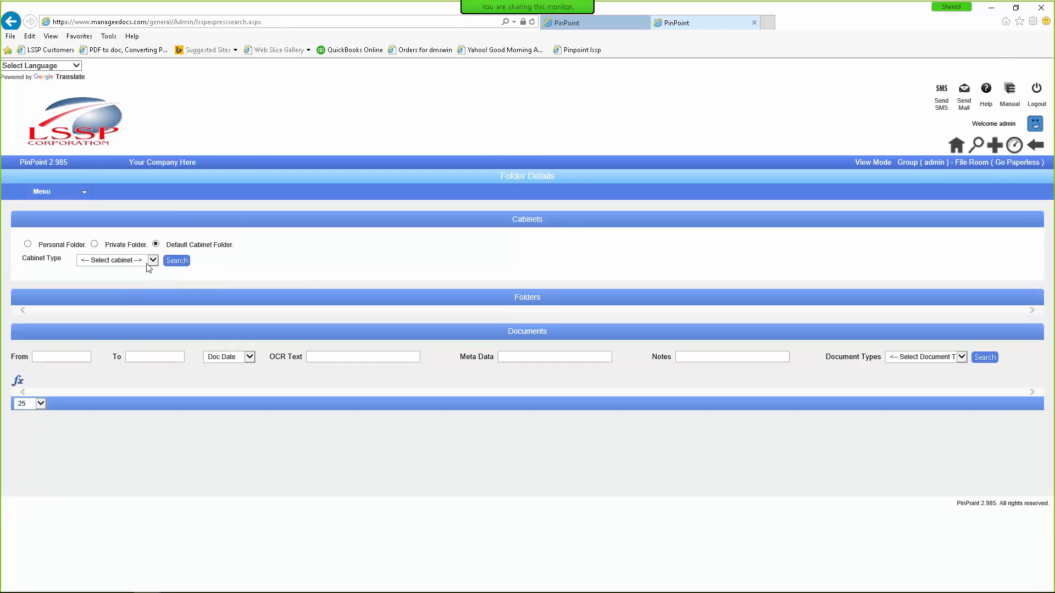
pyautogui.click(152, 261)
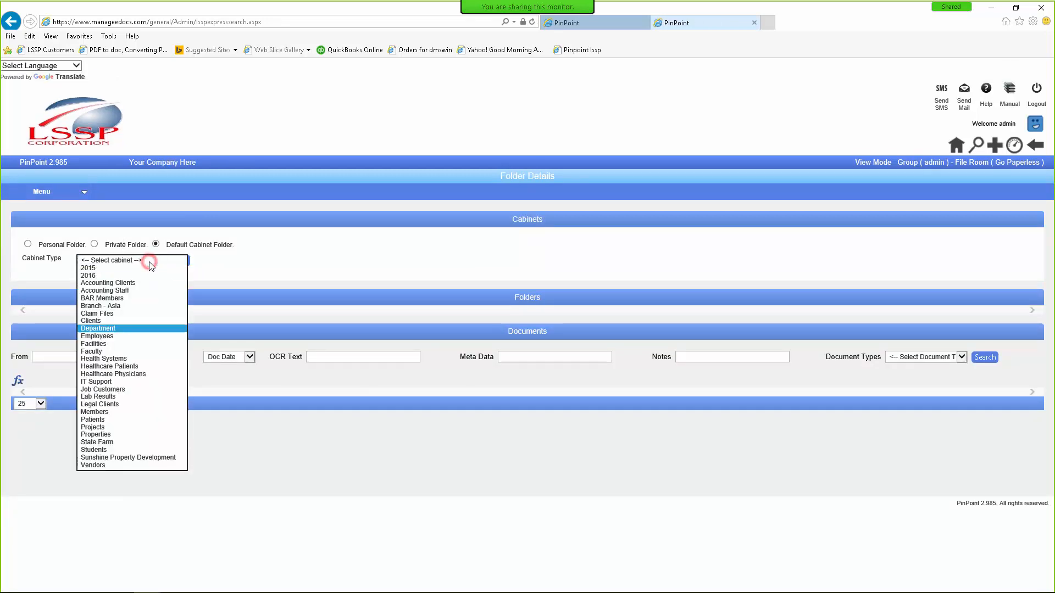
pyautogui.click(111, 328)
pyautogui.click(27, 338)
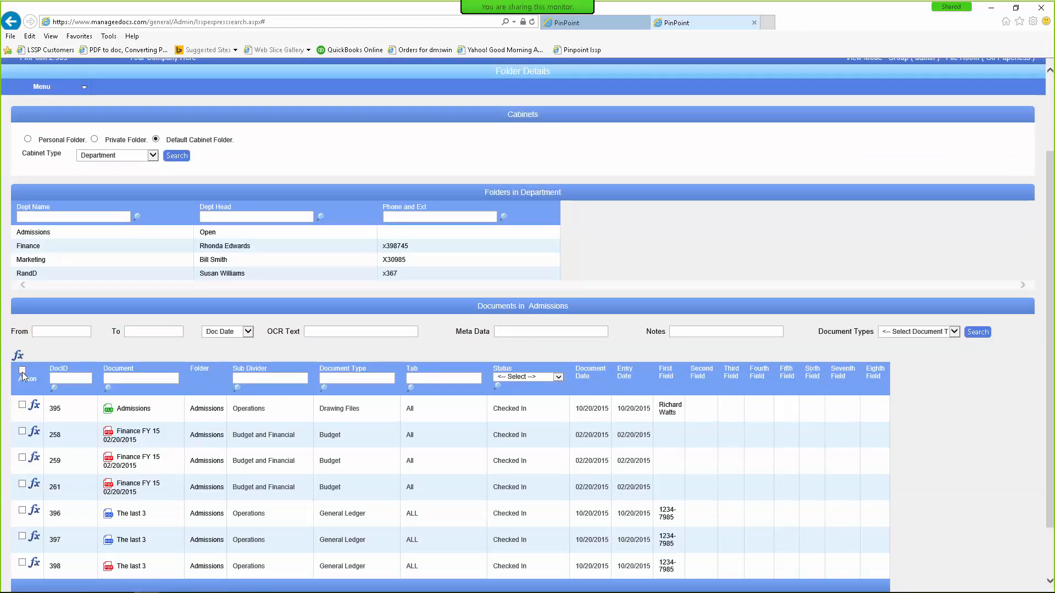
pyautogui.click(22, 369)
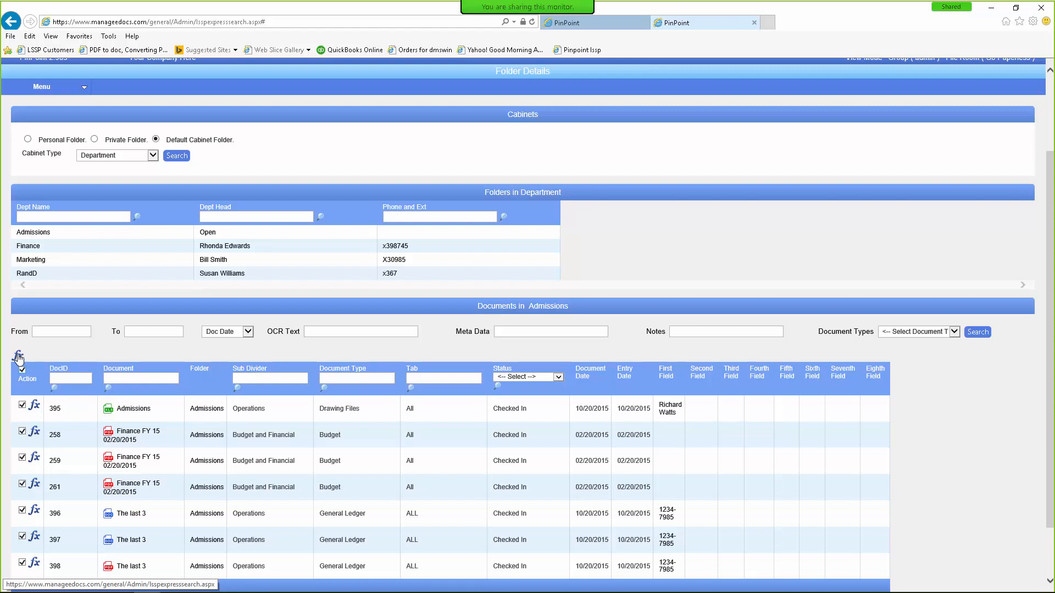
pyautogui.click(19, 356)
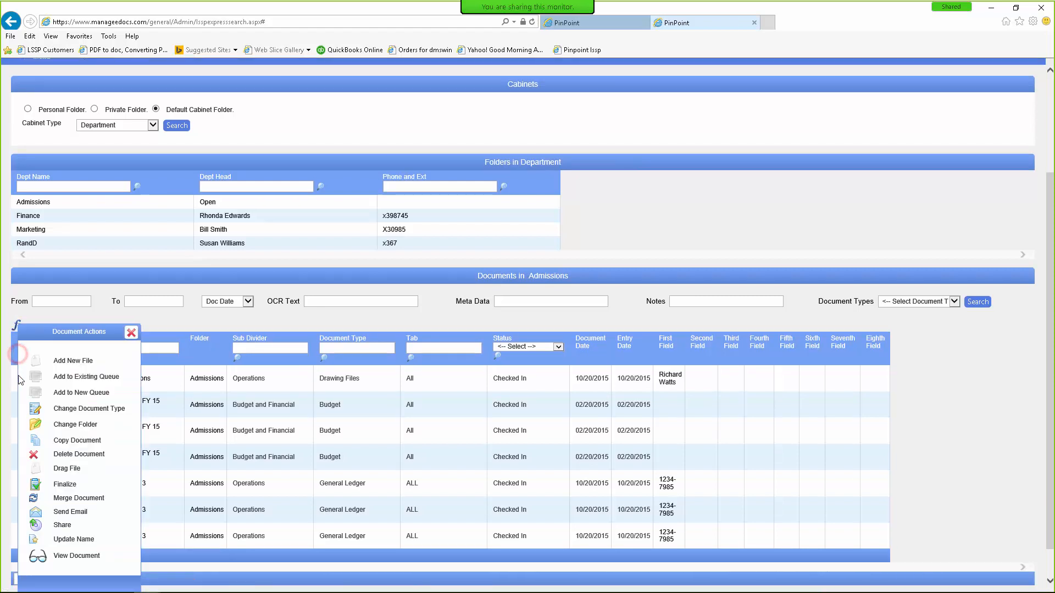
pyautogui.click(35, 526)
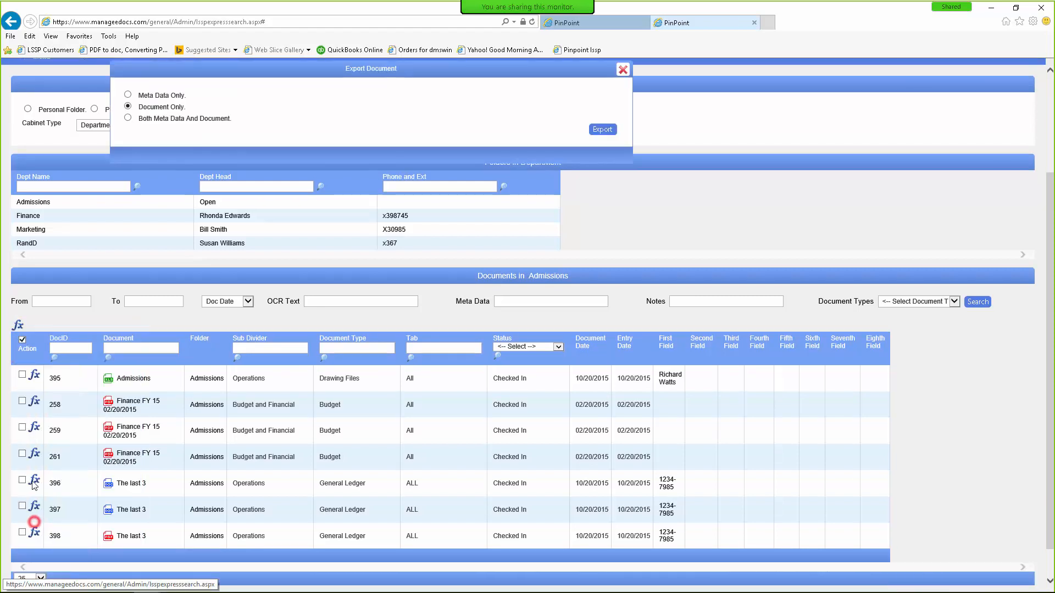
pyautogui.click(127, 107)
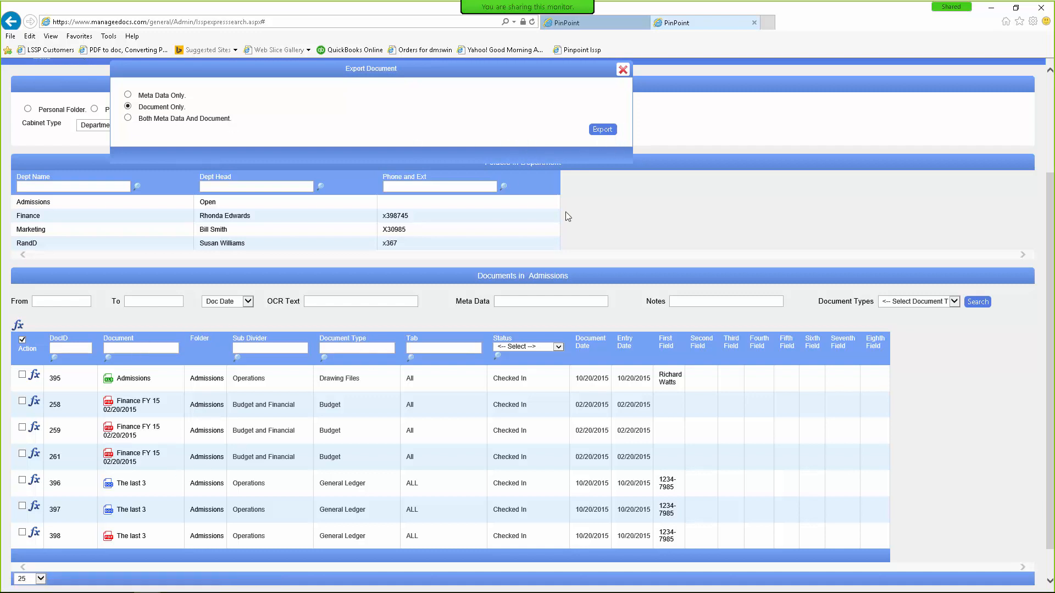
pyautogui.click(622, 69)
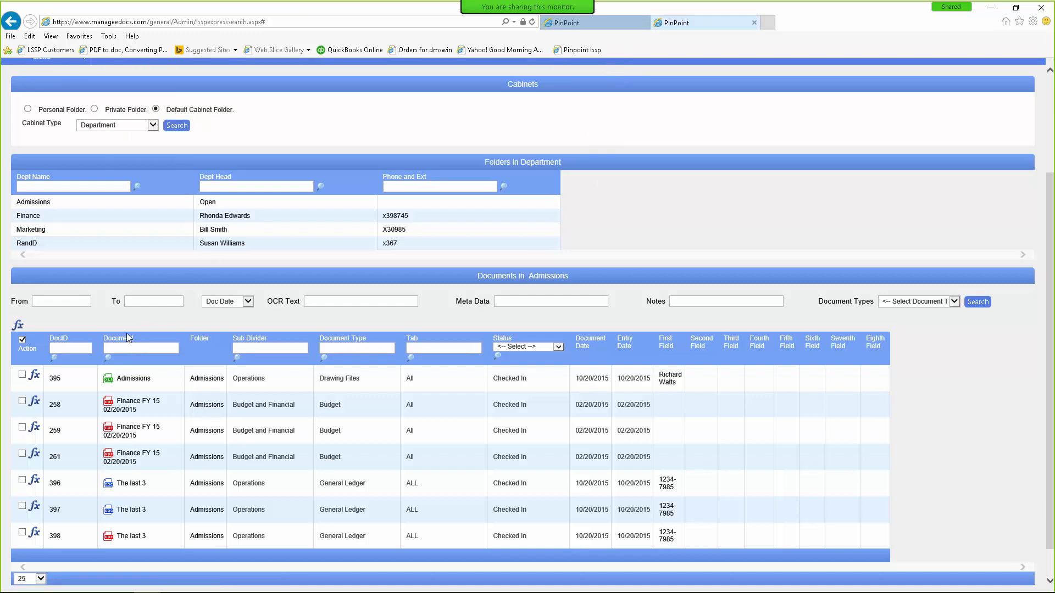
# Step: Open the Finance FY 15 statement and place a red DRAFT stamp near its top right
pyautogui.click(121, 409)
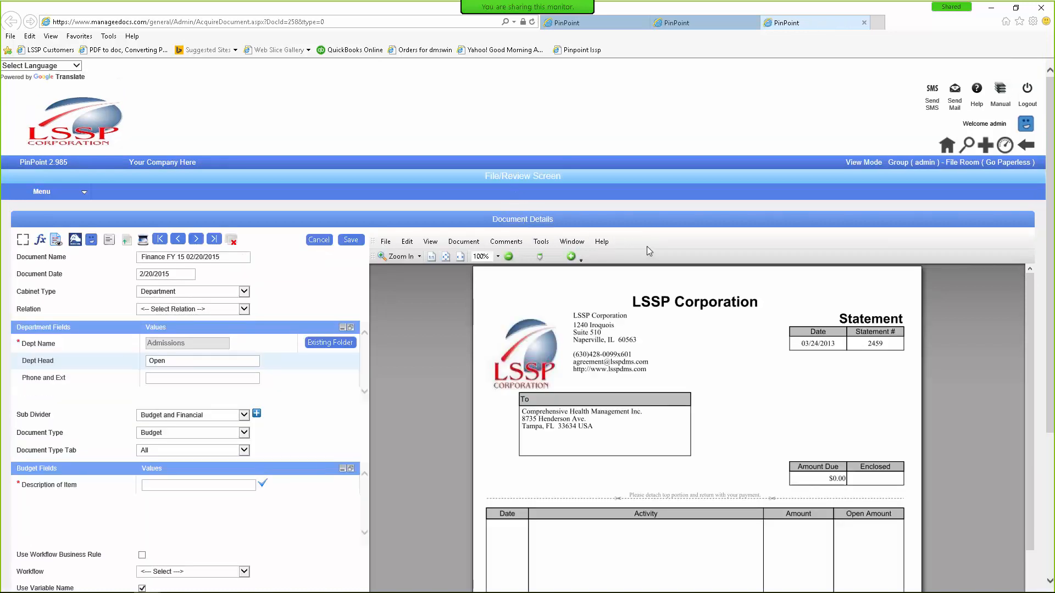
pyautogui.rightClick(647, 251)
pyautogui.click(681, 255)
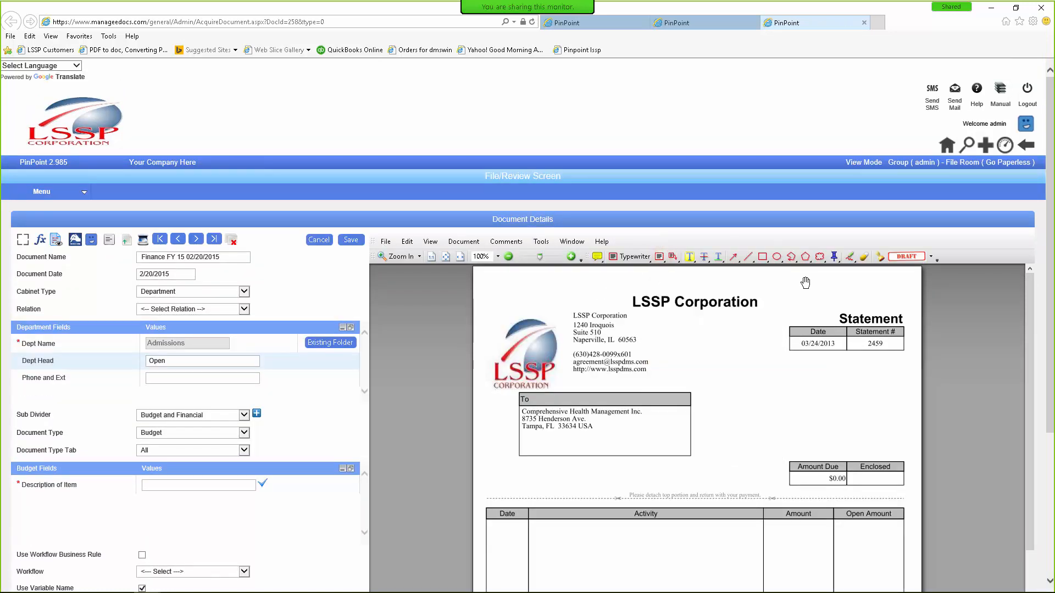
pyautogui.click(902, 257)
pyautogui.click(690, 339)
pyautogui.moveTo(684, 339); pyautogui.dragTo(833, 377)
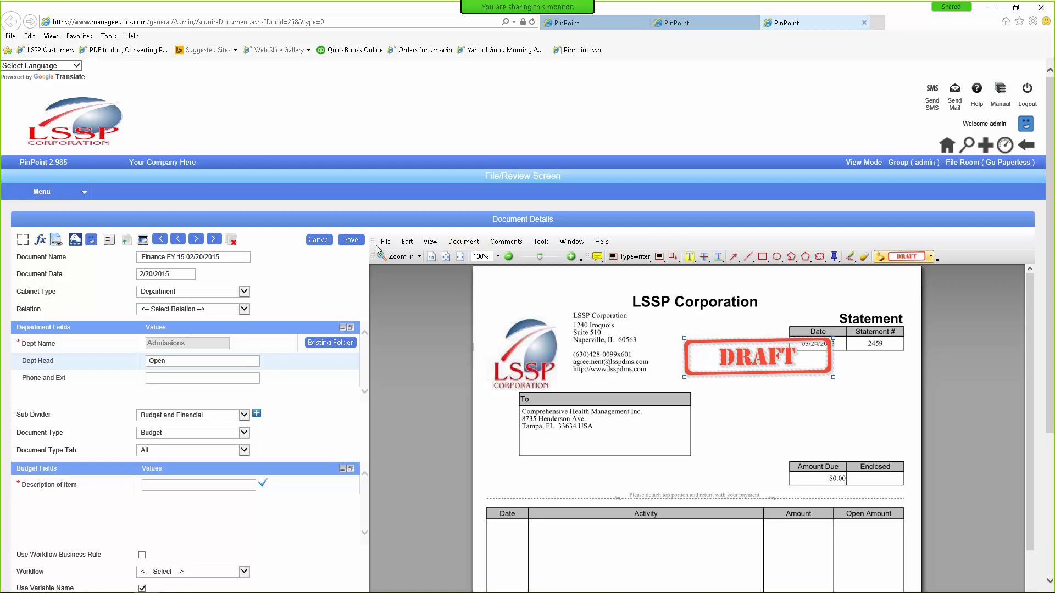
pyautogui.rightClick(511, 292)
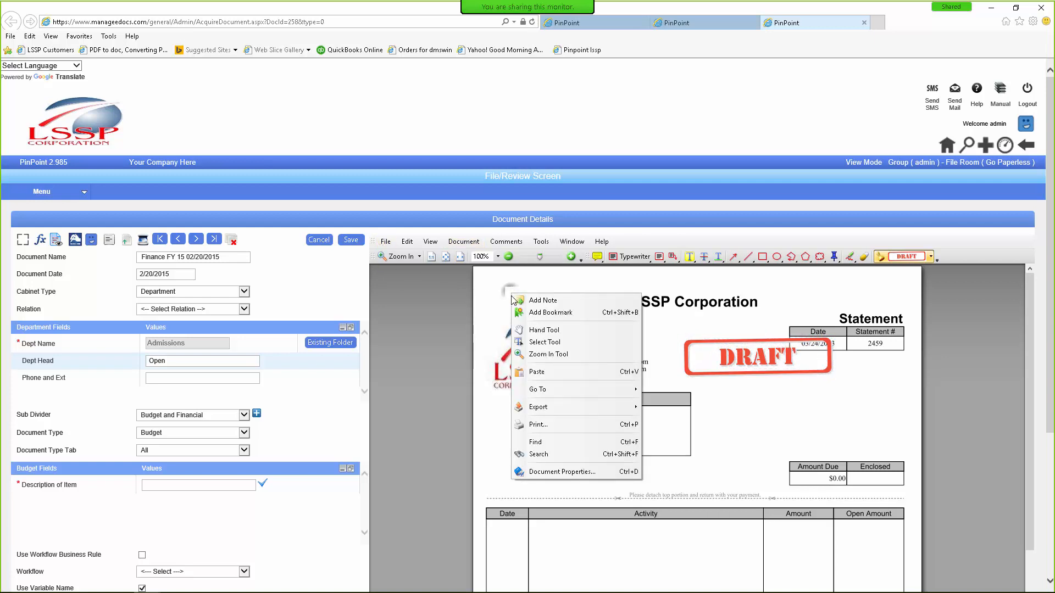
pyautogui.click(386, 242)
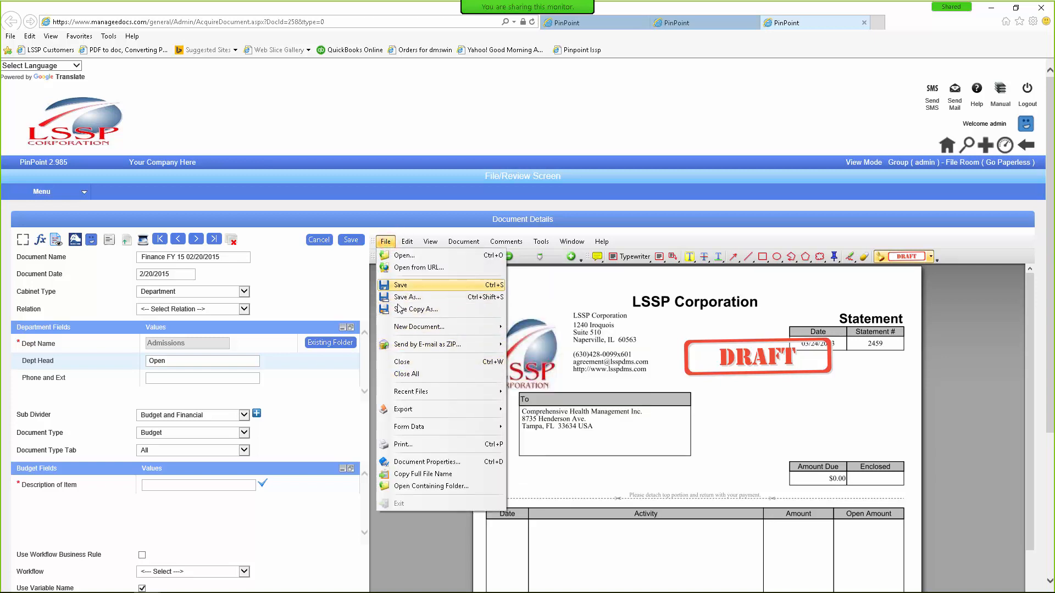
# Step: Select Fax - HP Officejet Pro 8600 (Network) as the printer for the stamped statement
pyautogui.click(411, 446)
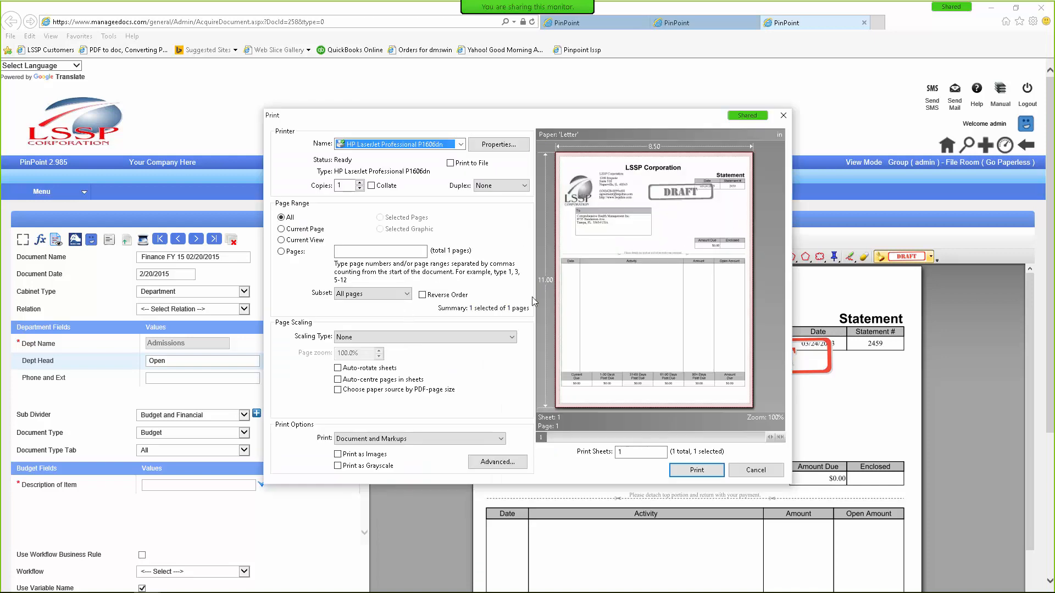
pyautogui.click(456, 144)
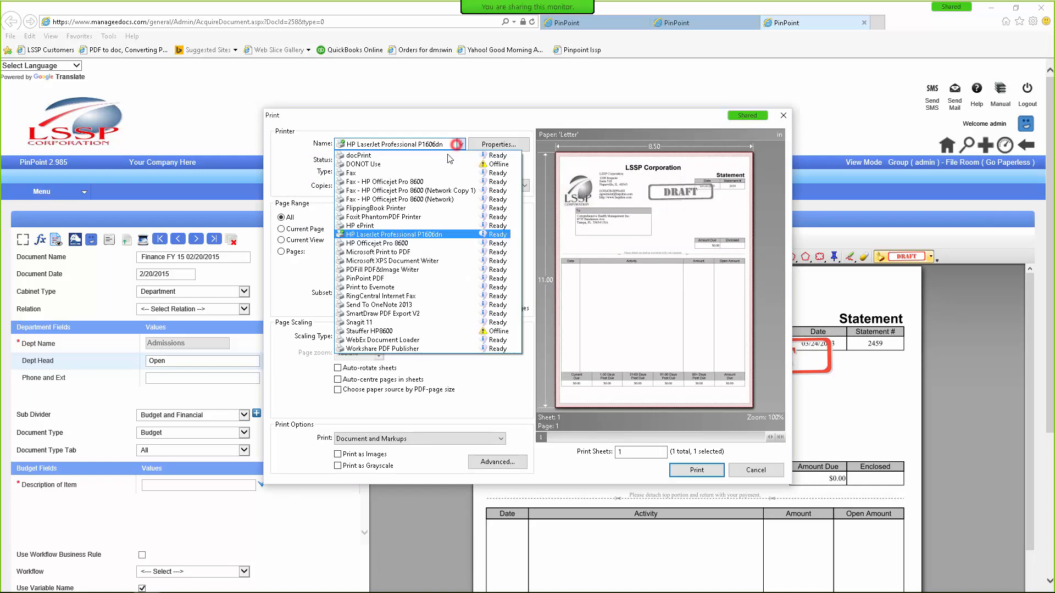
pyautogui.click(390, 199)
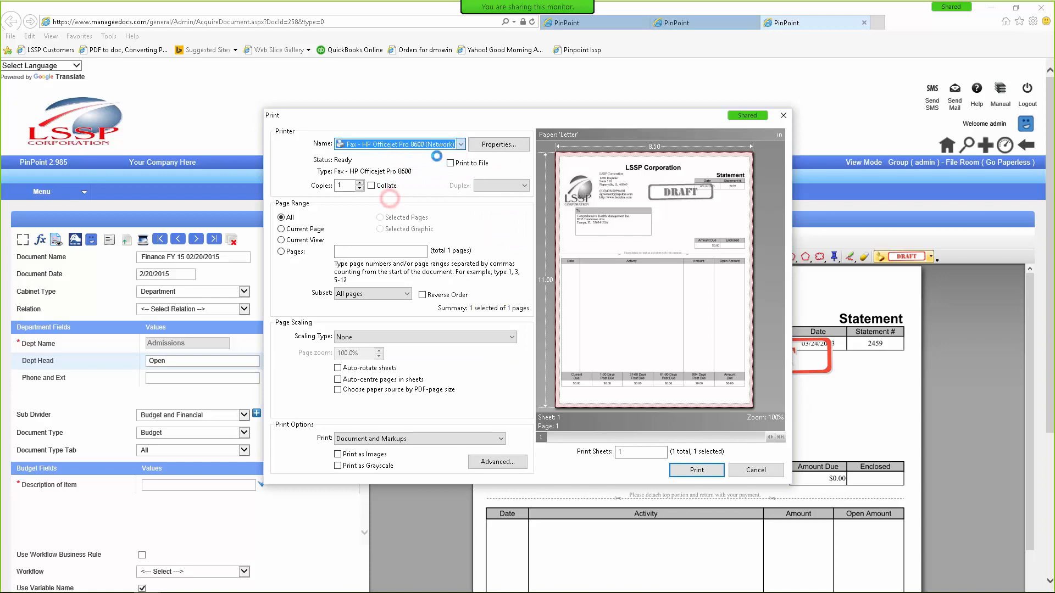
pyautogui.click(460, 144)
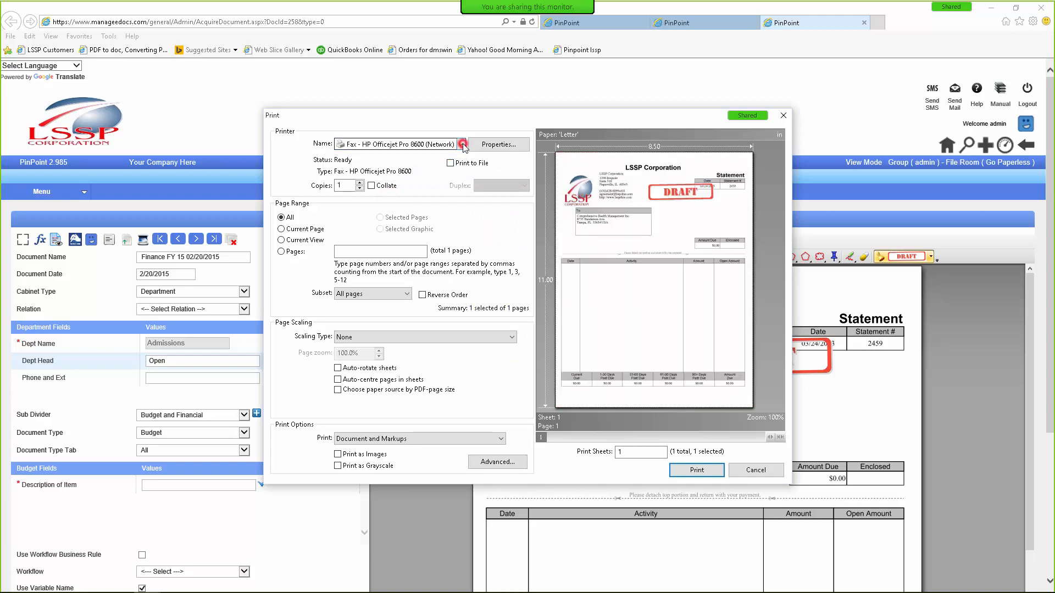
pyautogui.click(481, 380)
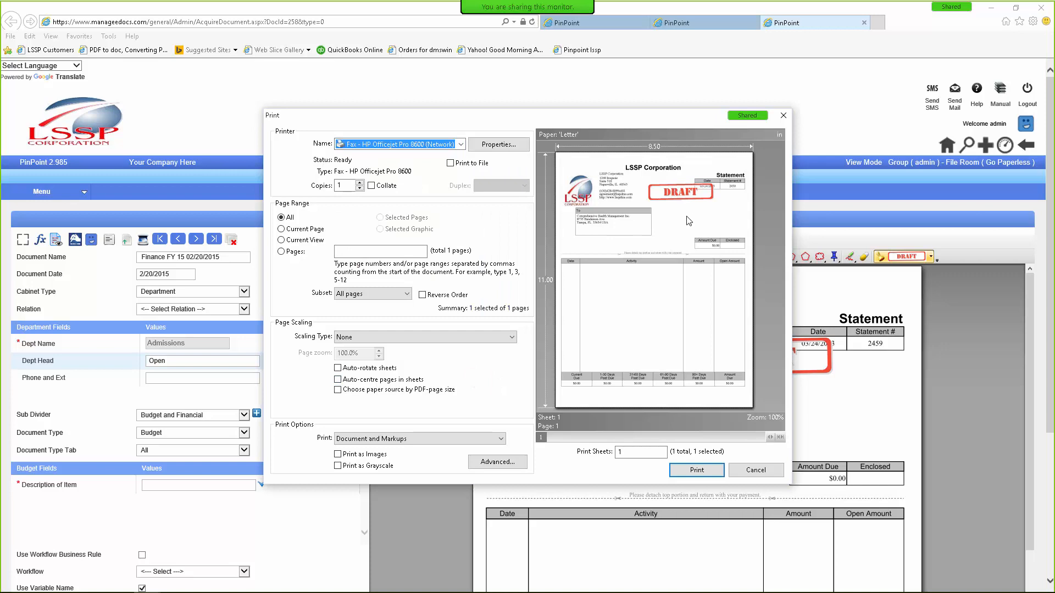
# Step: Set the print to Document only, without markups, and close the print settings
pyautogui.click(494, 439)
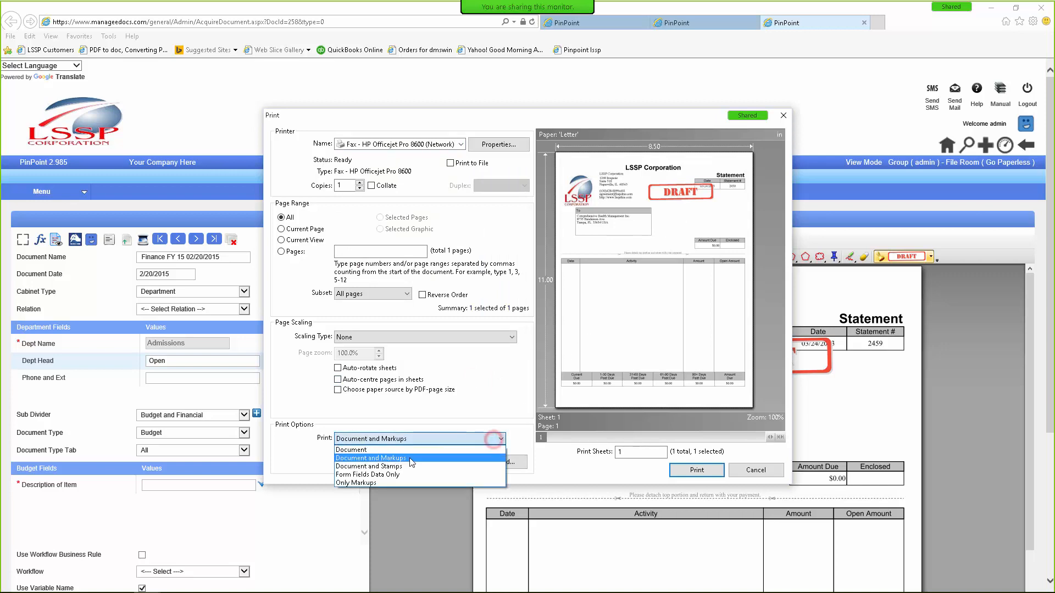
pyautogui.click(388, 449)
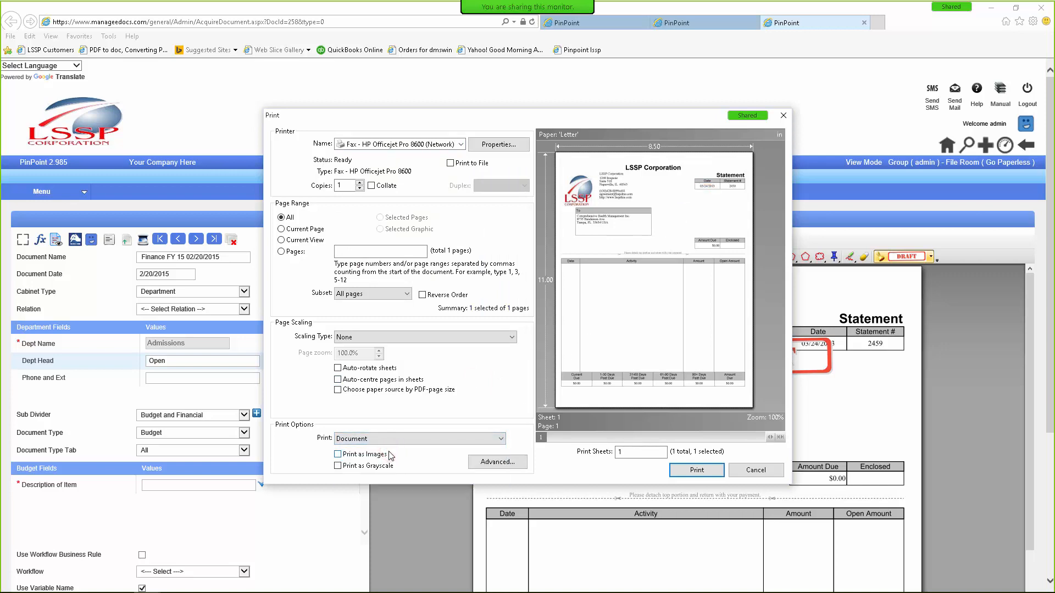
pyautogui.click(736, 470)
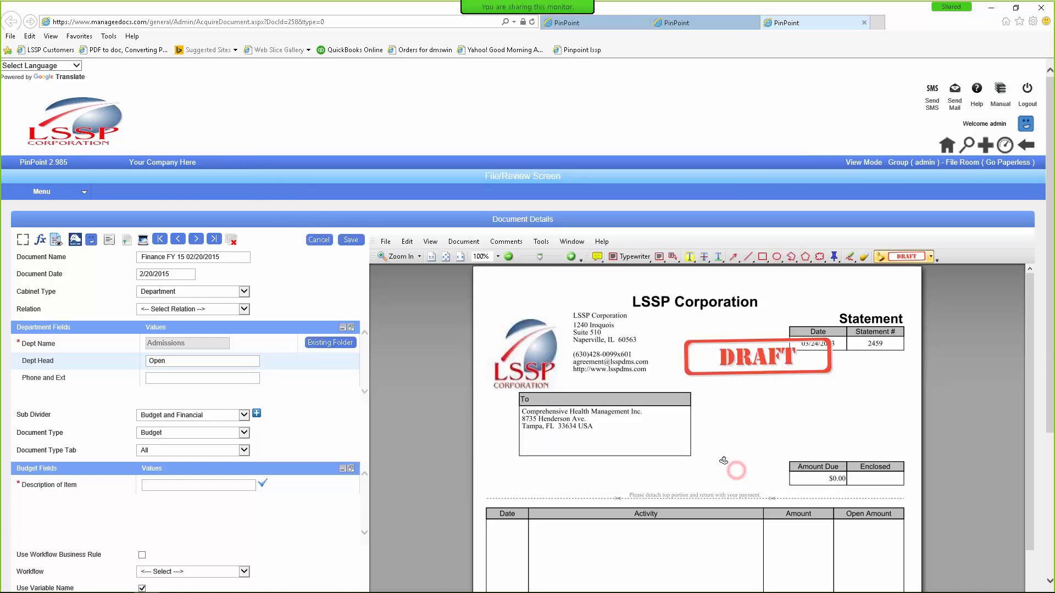
pyautogui.scroll(-3, 807, 459)
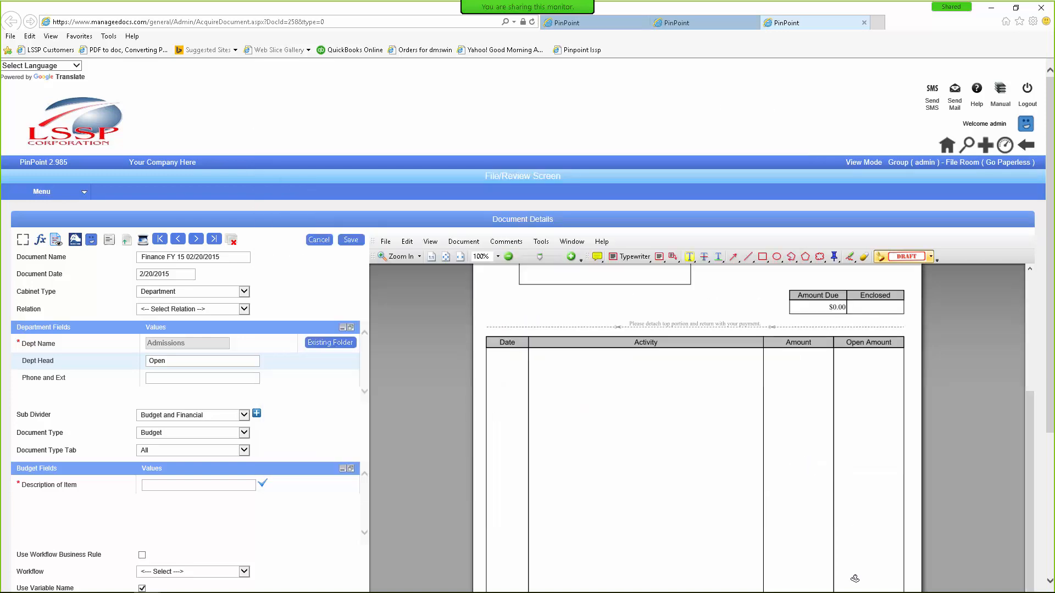